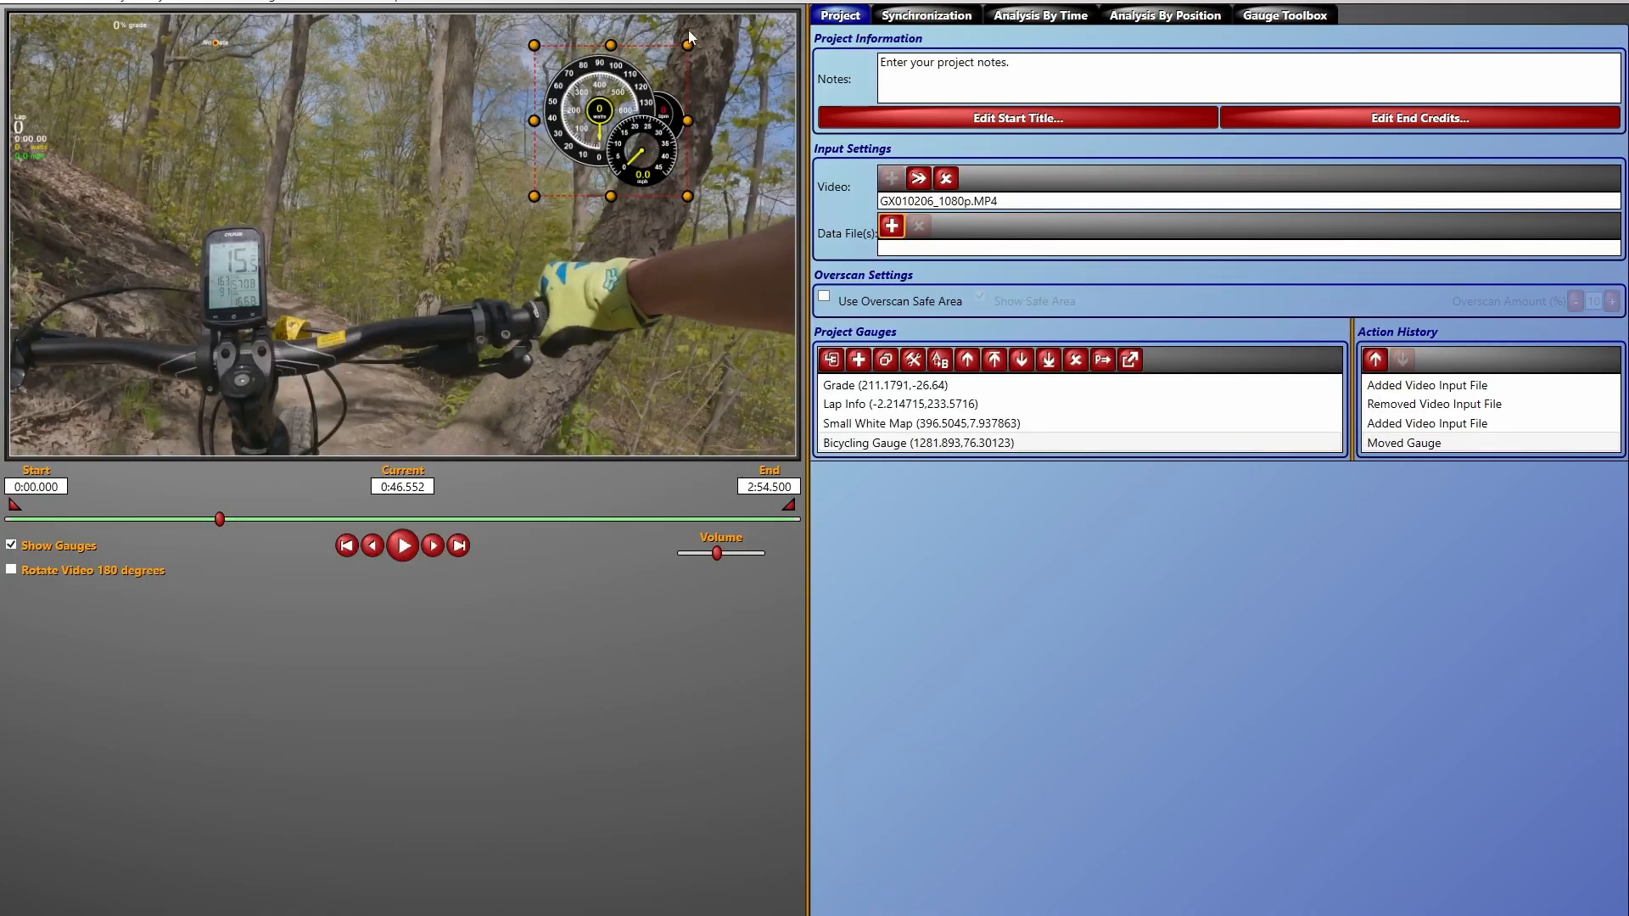
Step: Open the data profile editor and select the read-only FIT profile
{"action": "left_click", "coordinate": [19, 3]}
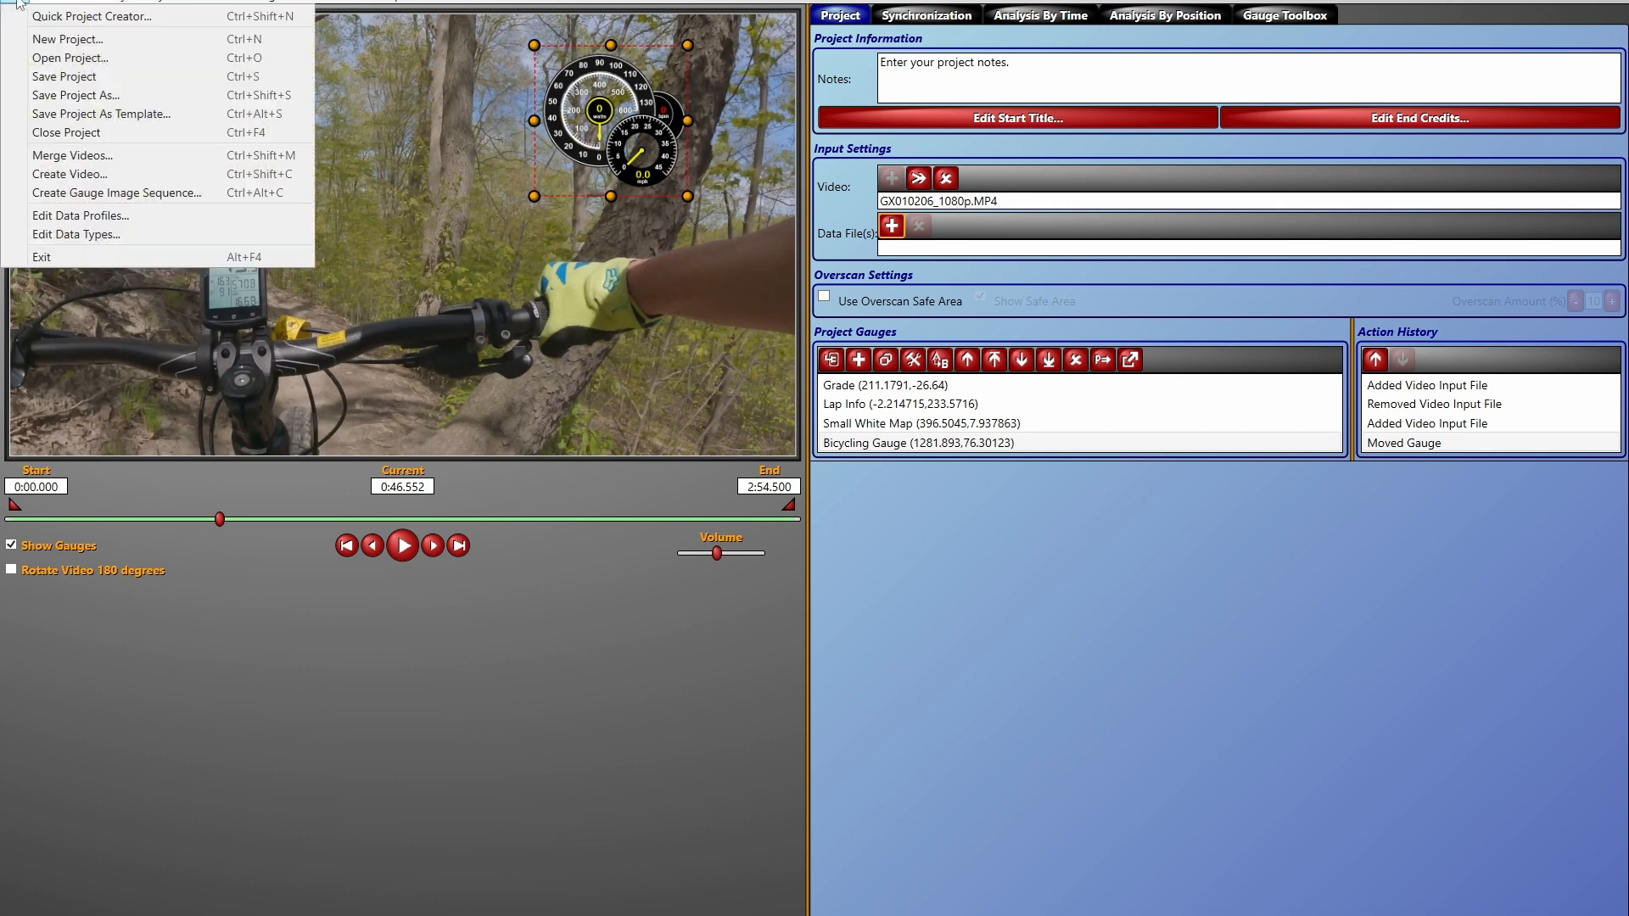
{"action": "left_click", "coordinate": [76, 217]}
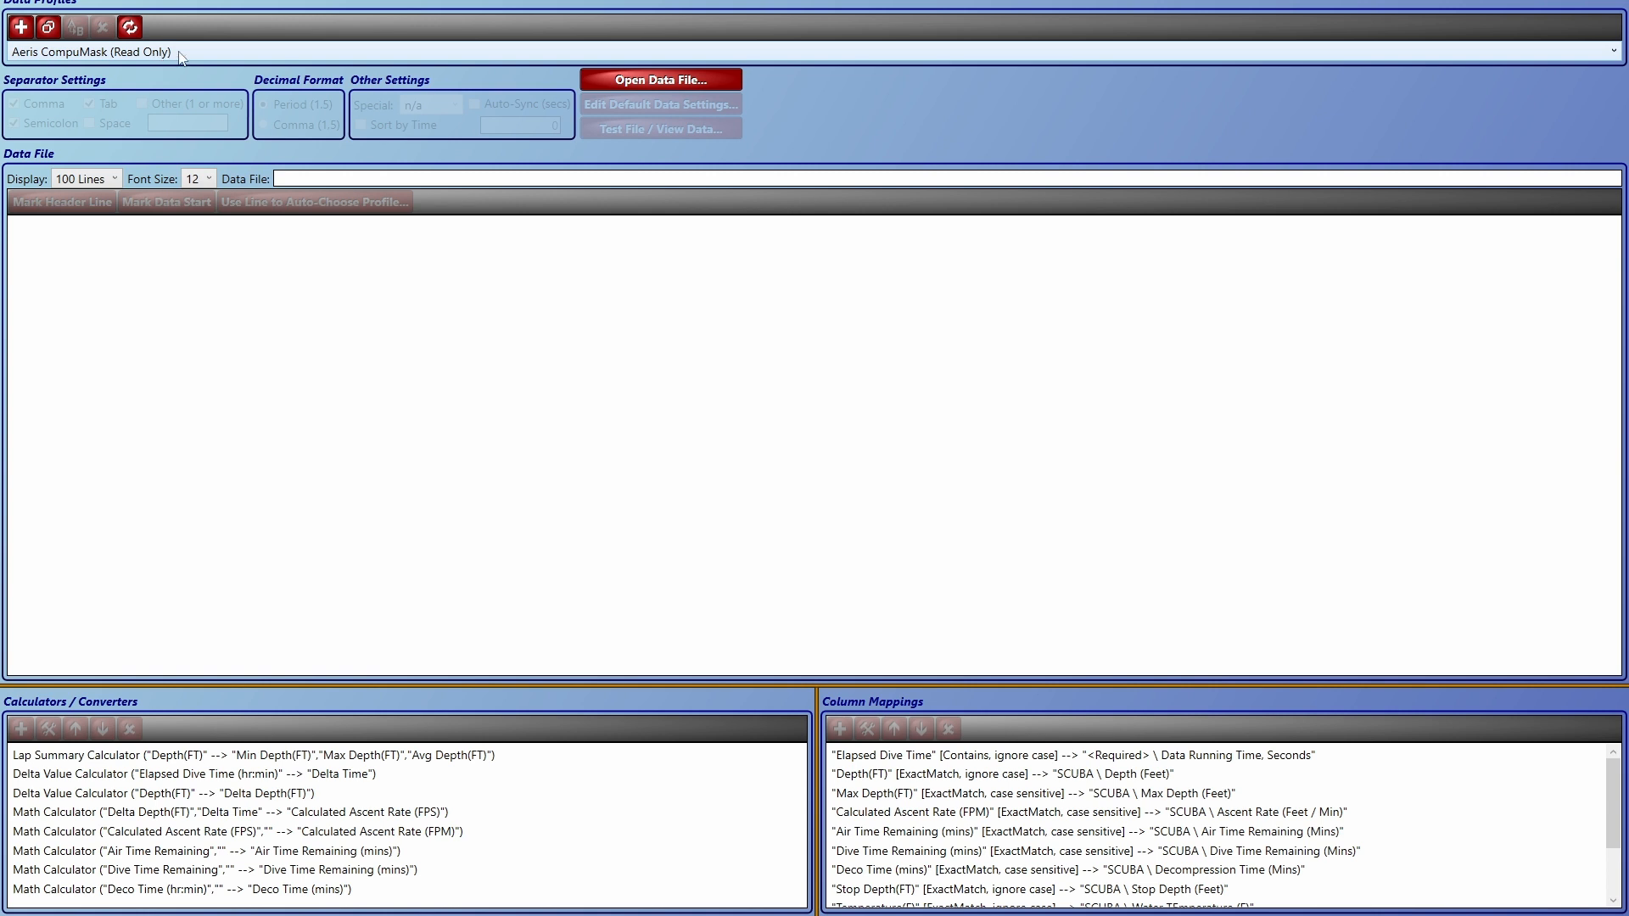
{"action": "left_click", "coordinate": [179, 53]}
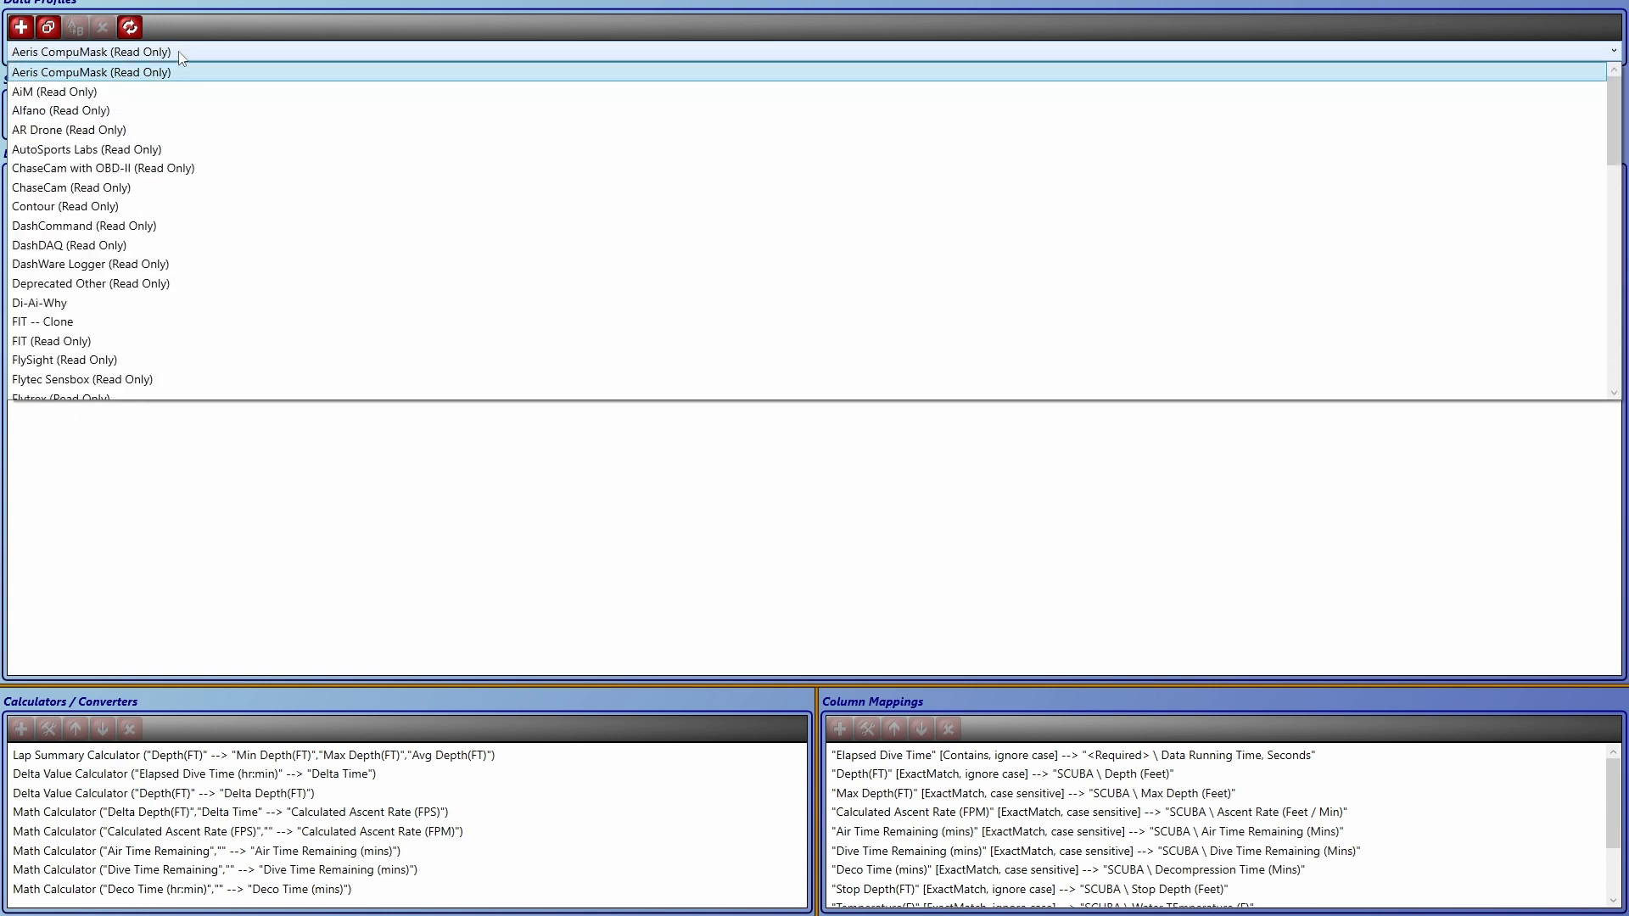
{"action": "left_click", "coordinate": [116, 342]}
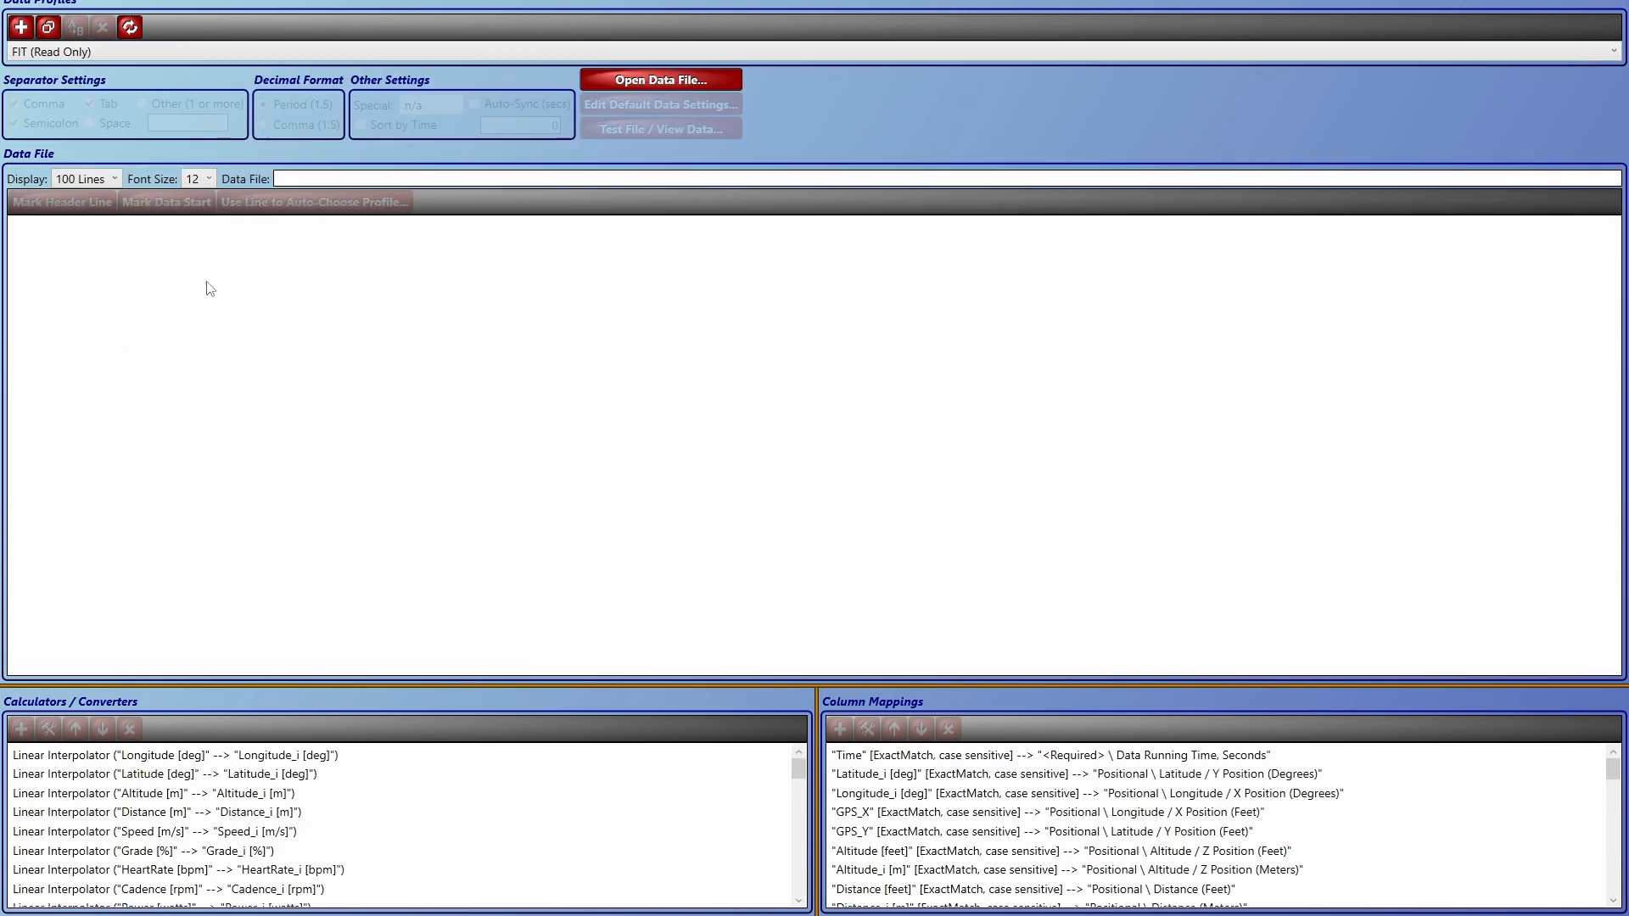
Step: Clone the FIT profile under the name MTB Cycling
{"action": "left_click", "coordinate": [51, 28]}
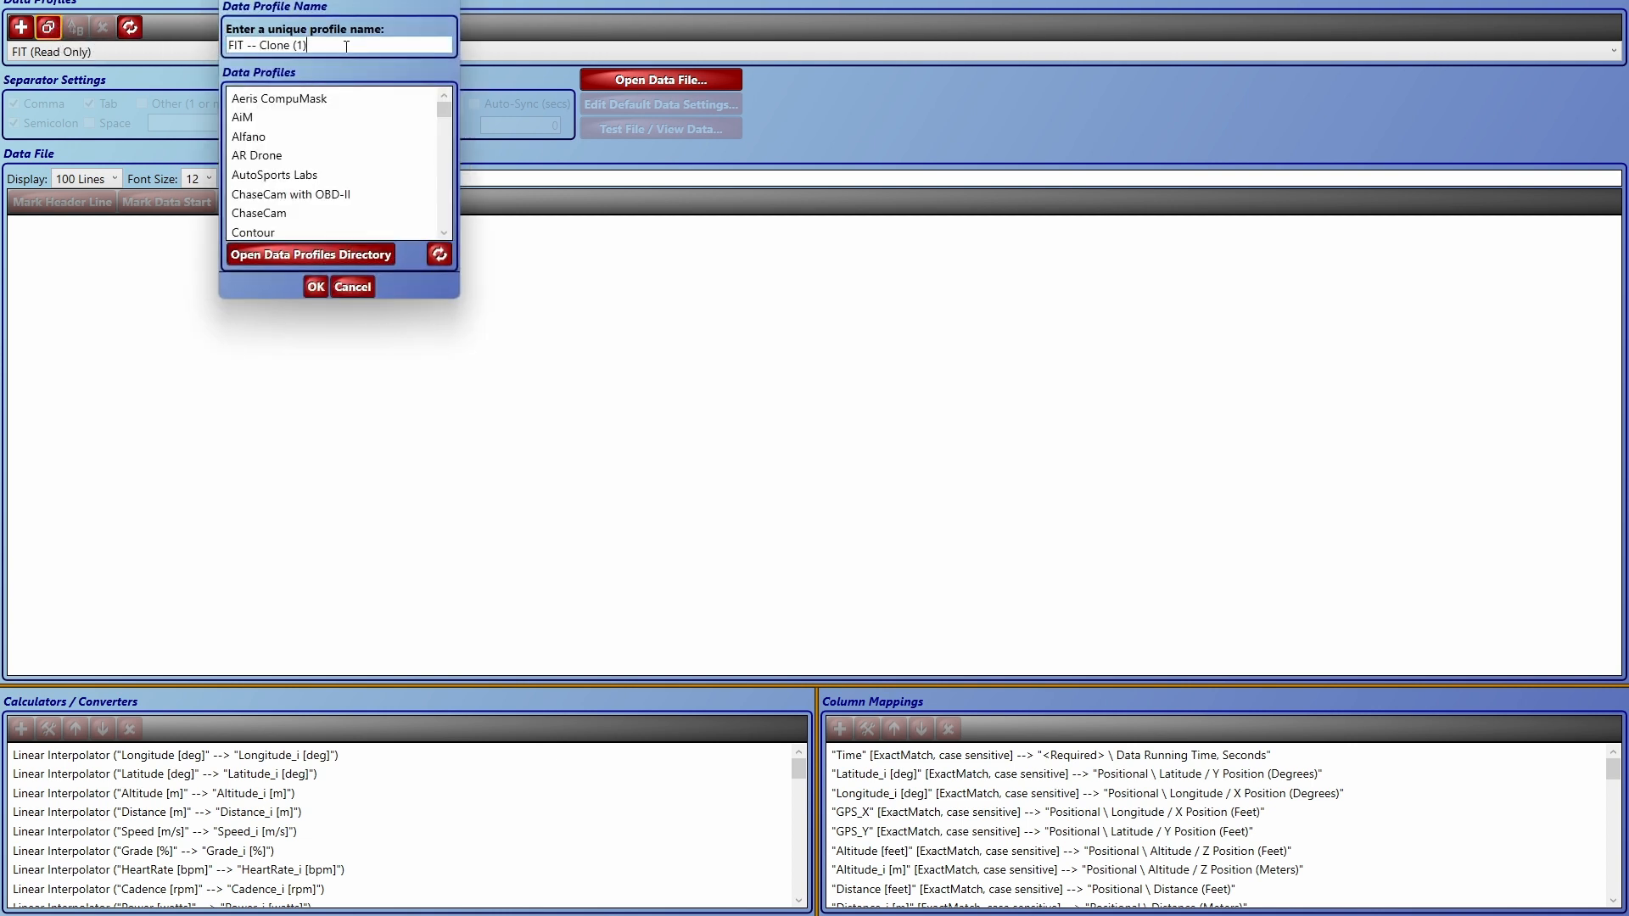
{"action": "left_click_drag", "start_coordinate": [355, 47], "coordinate": [179, 57]}
{"action": "type", "text": "MT"}
{"action": "left_click", "coordinate": [316, 287]}
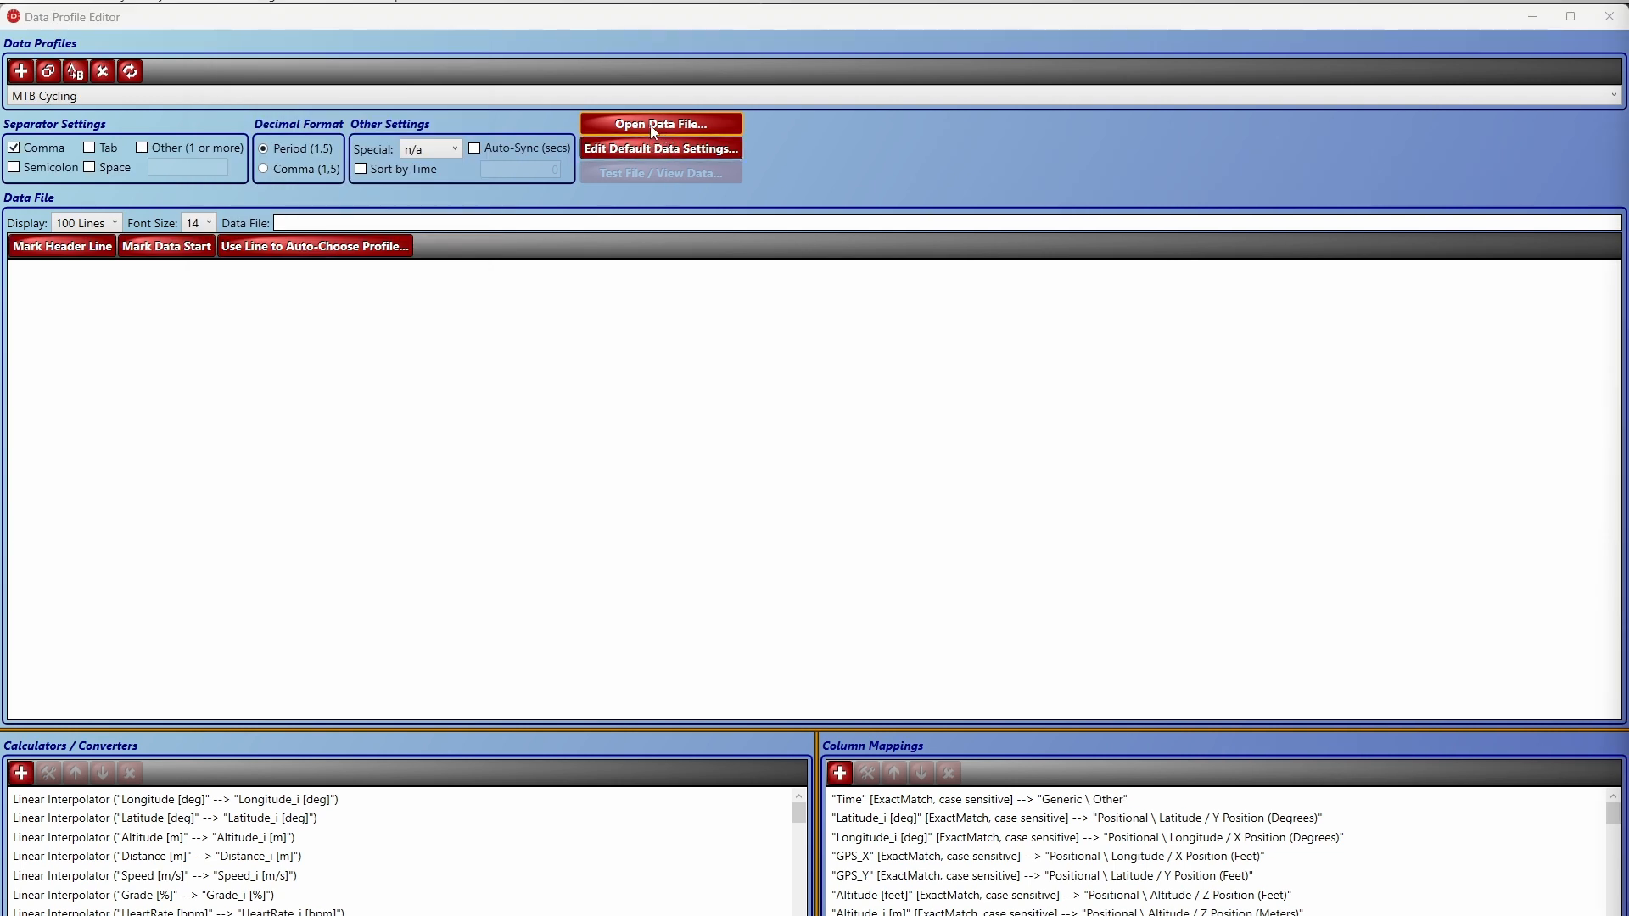
{"action": "left_click", "coordinate": [654, 127]}
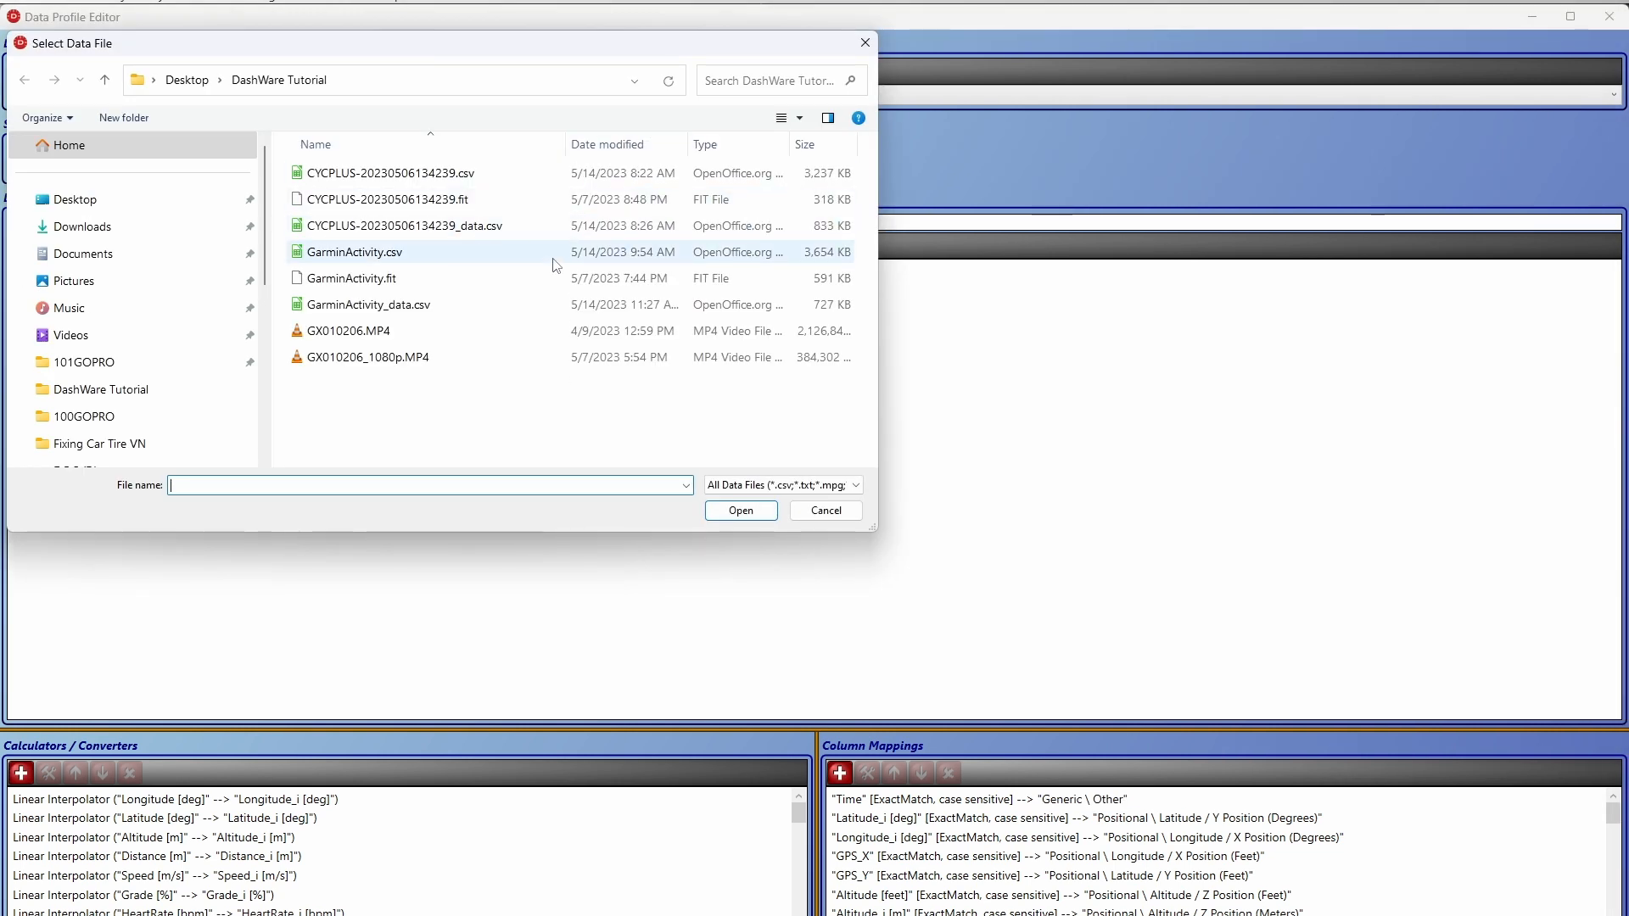
{"action": "left_click", "coordinate": [463, 231]}
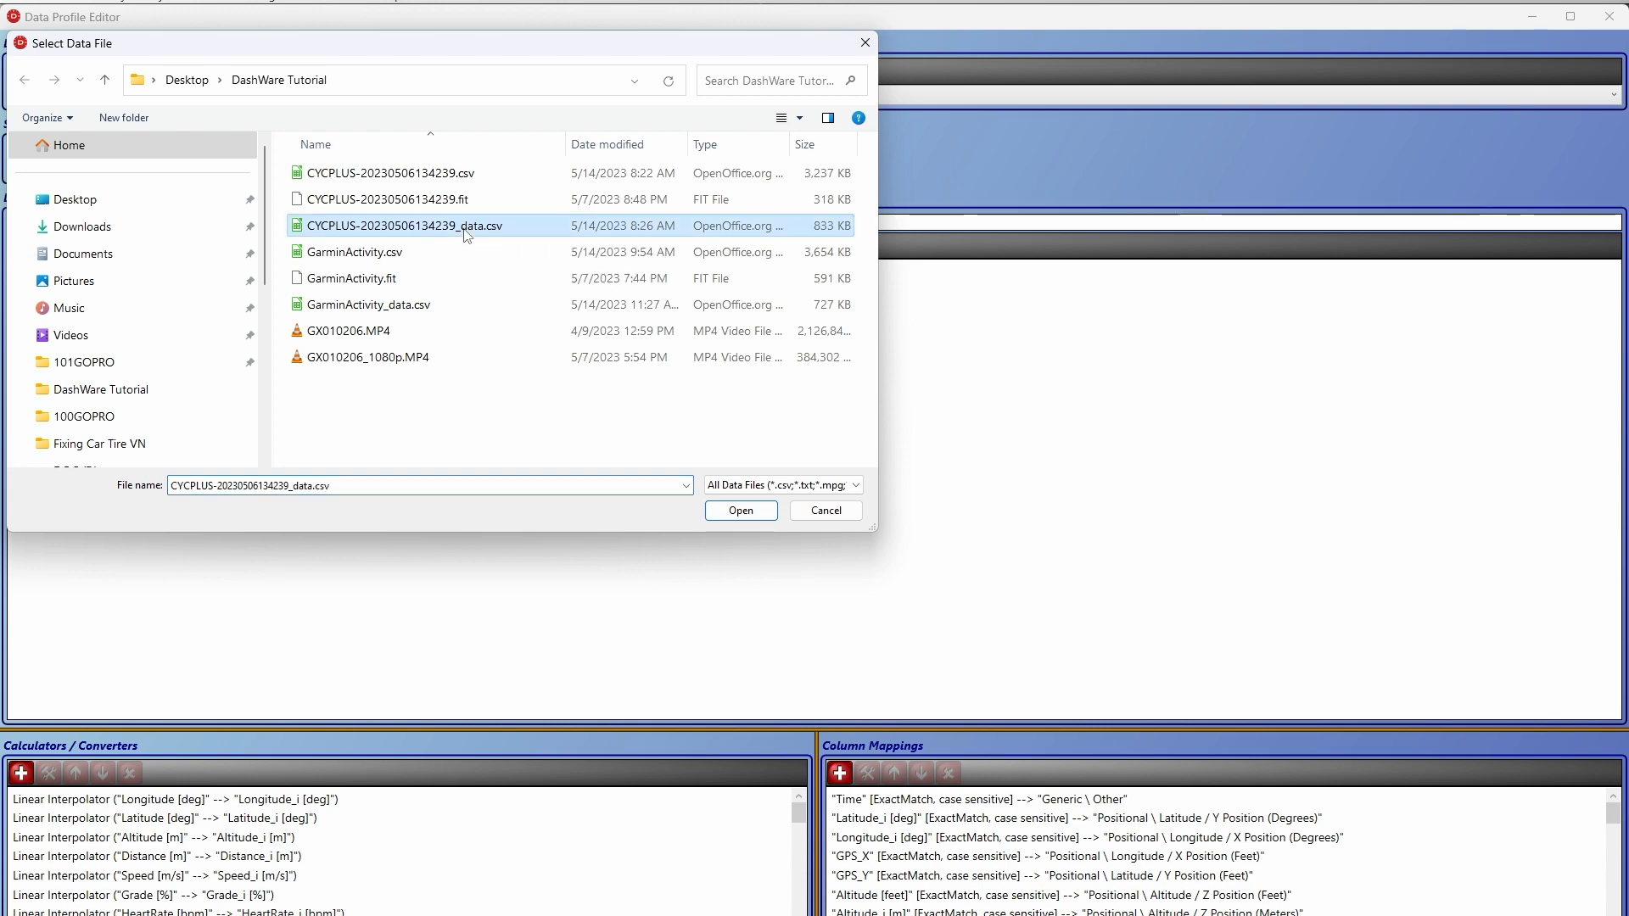
{"action": "left_click", "coordinate": [747, 513]}
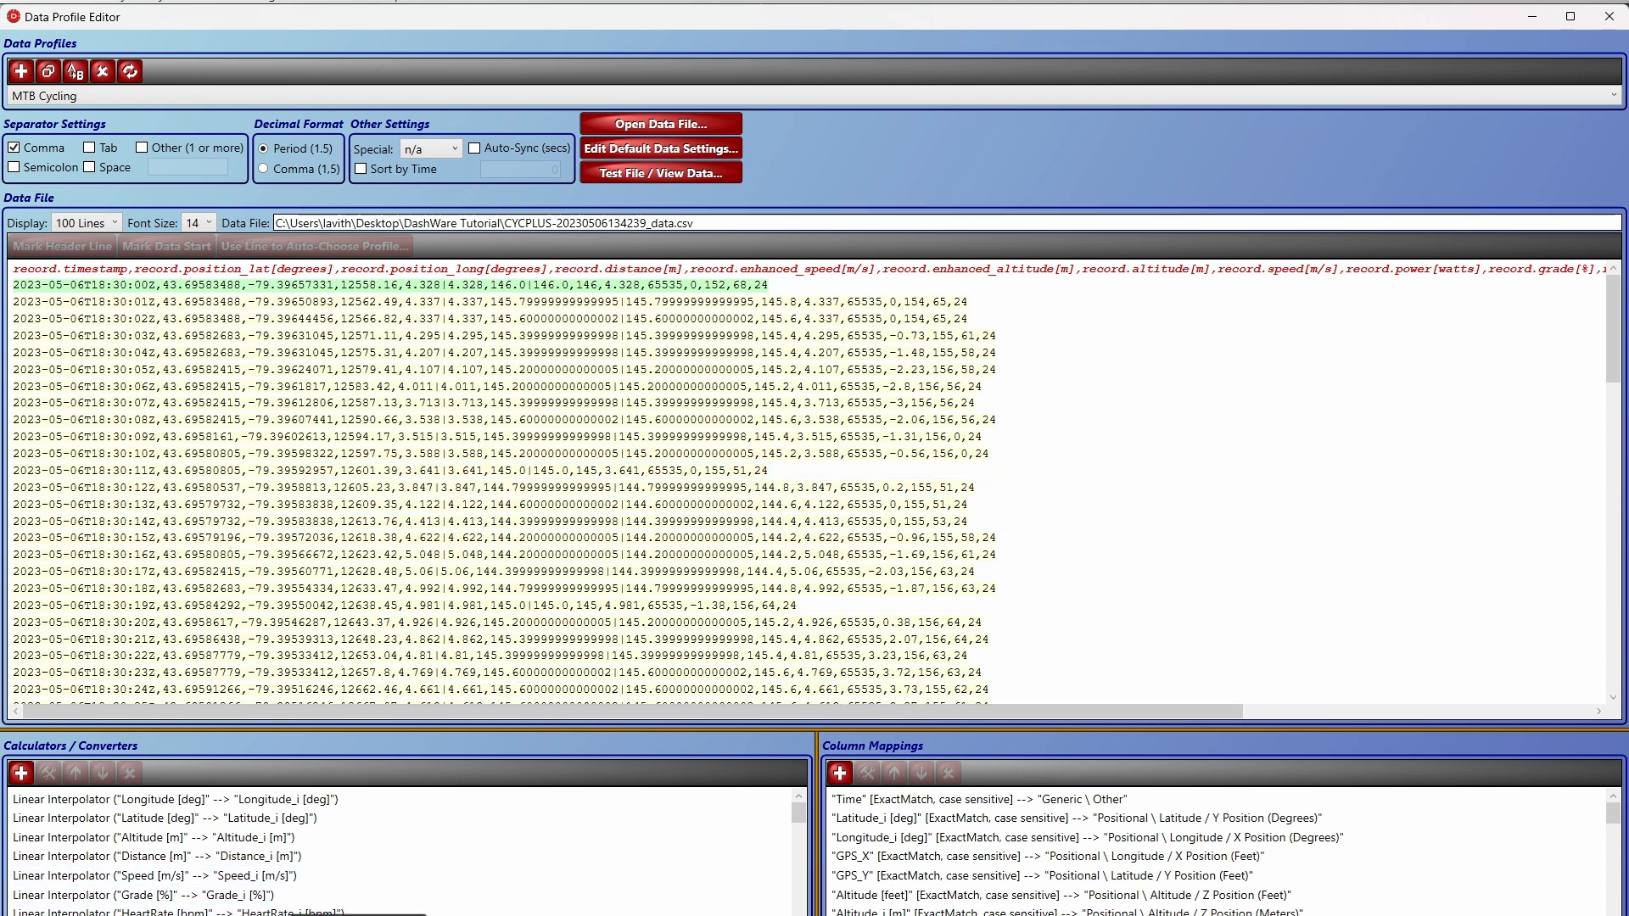
Step: Switch to File Explorer and open the DashWare Tutorial folder on the Desktop
{"action": "left_click", "coordinate": [359, 915]}
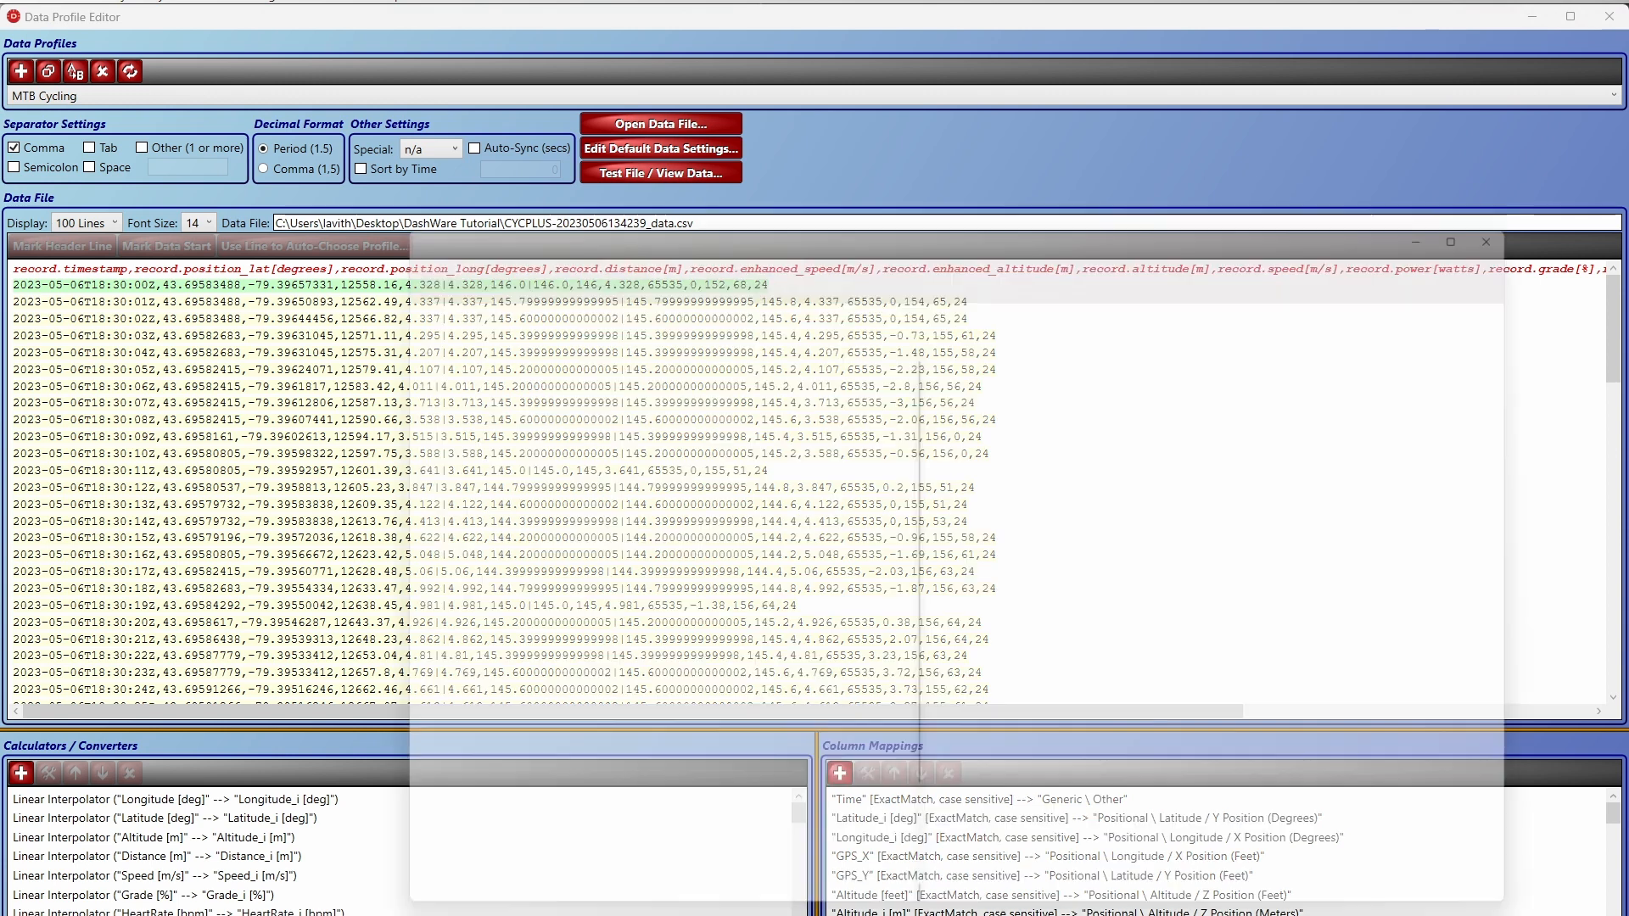
{"action": "scroll", "coordinate": [509, 433], "scroll_direction": "up", "scroll_amount": 3}
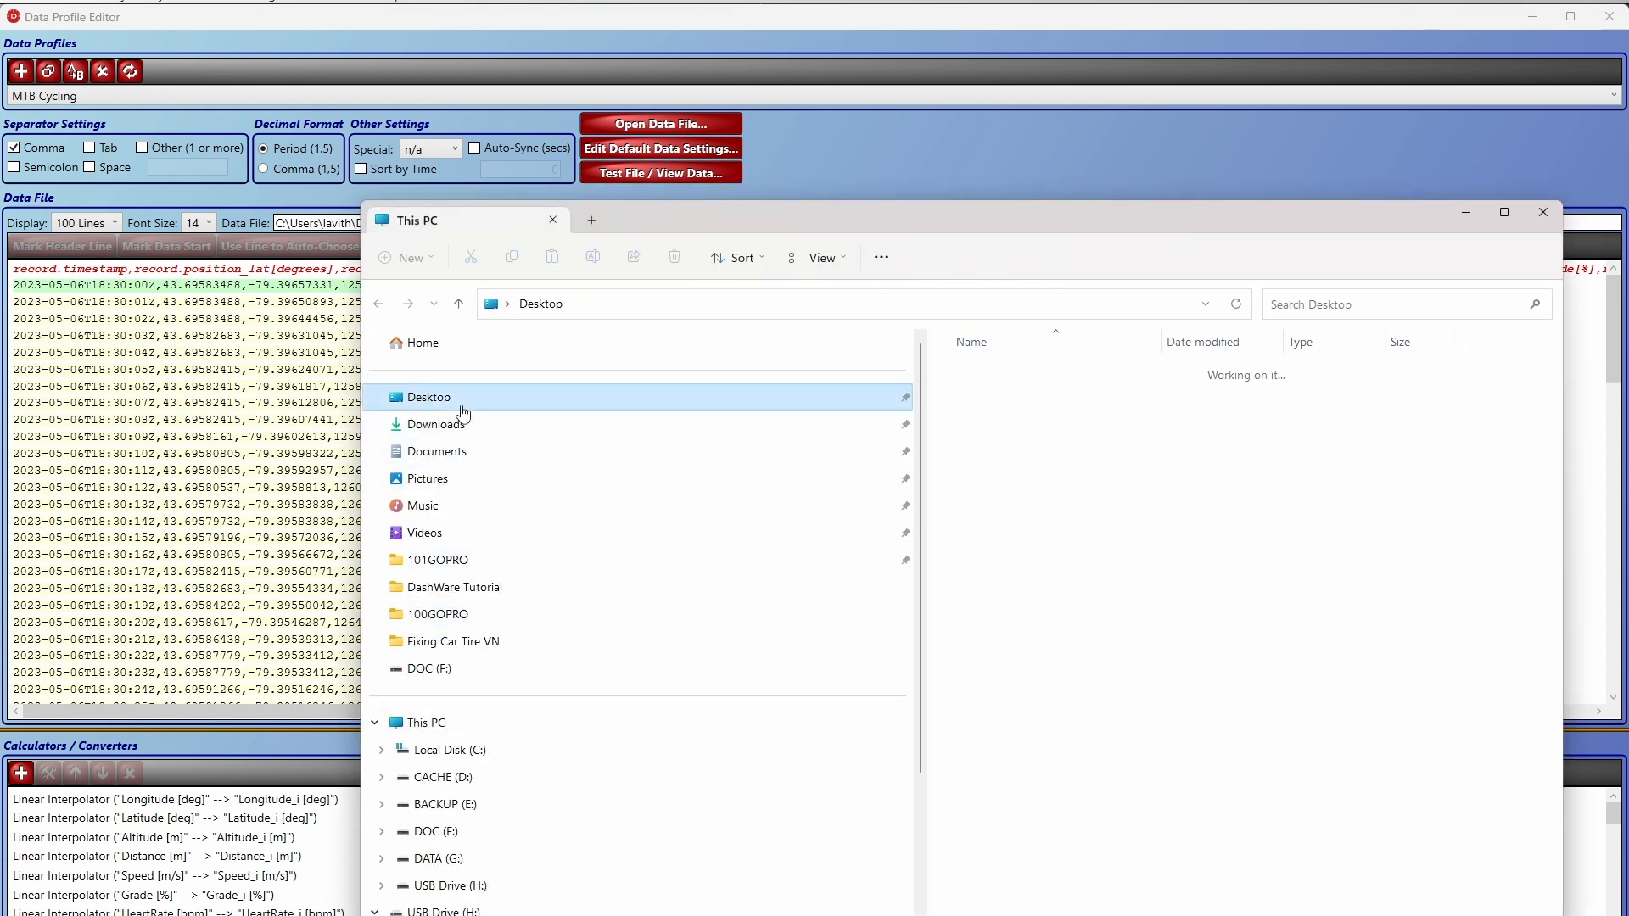
{"action": "left_click", "coordinate": [462, 408]}
{"action": "double_click", "coordinate": [984, 372]}
{"action": "left_click_drag", "start_coordinate": [1004, 229], "coordinate": [803, 161]}
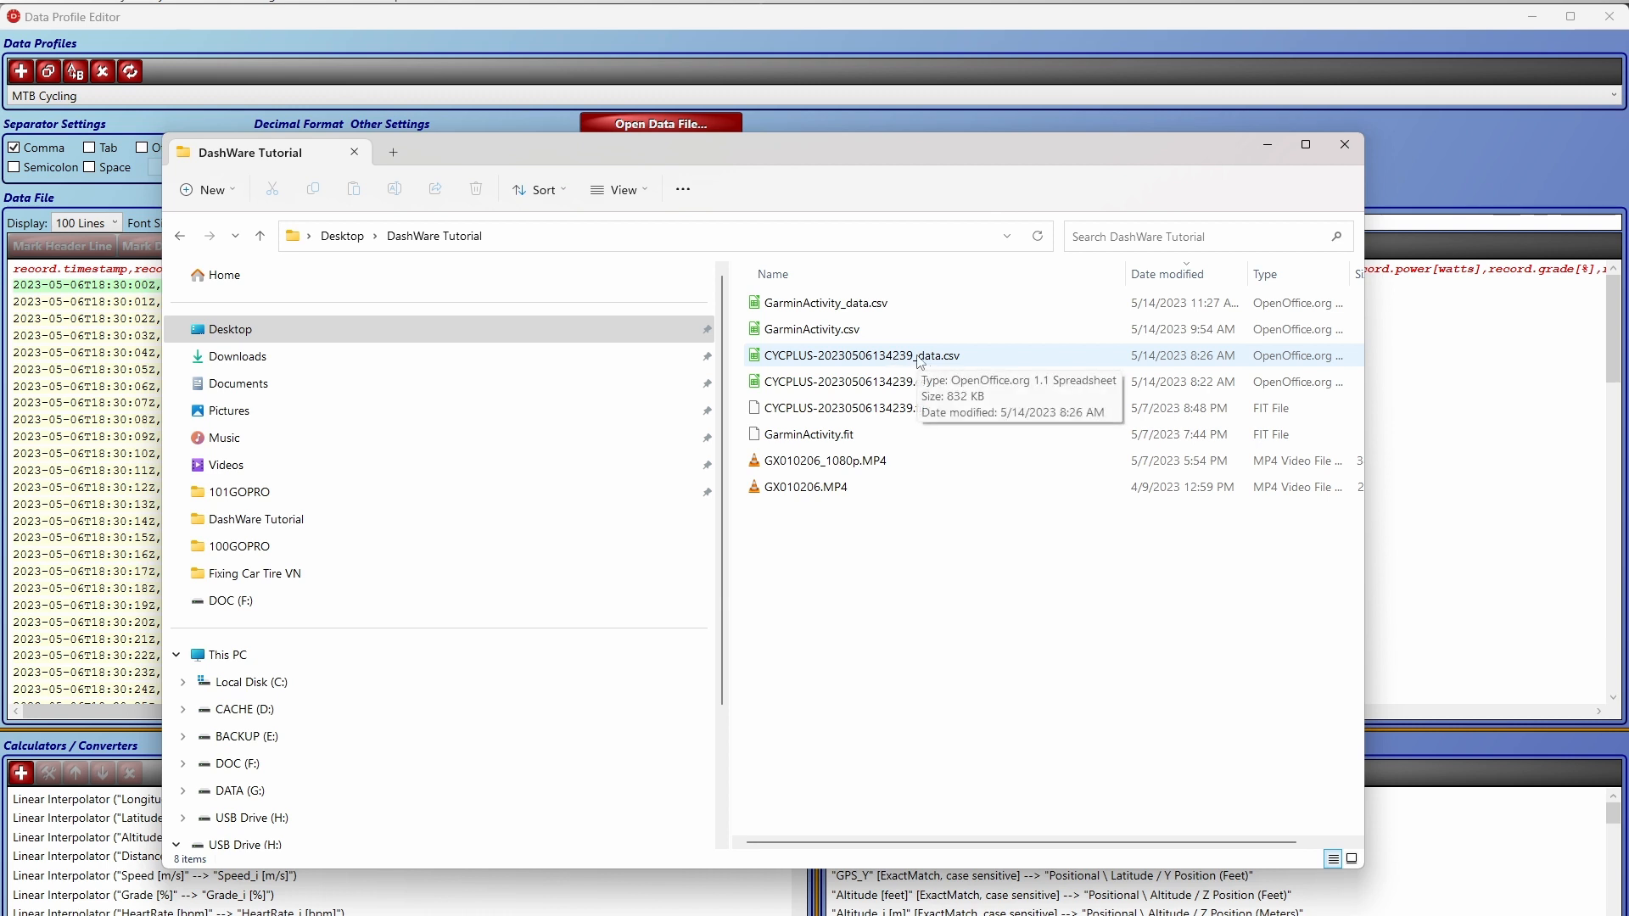
{"action": "left_click", "coordinate": [921, 363]}
{"action": "right_click", "coordinate": [920, 362]}
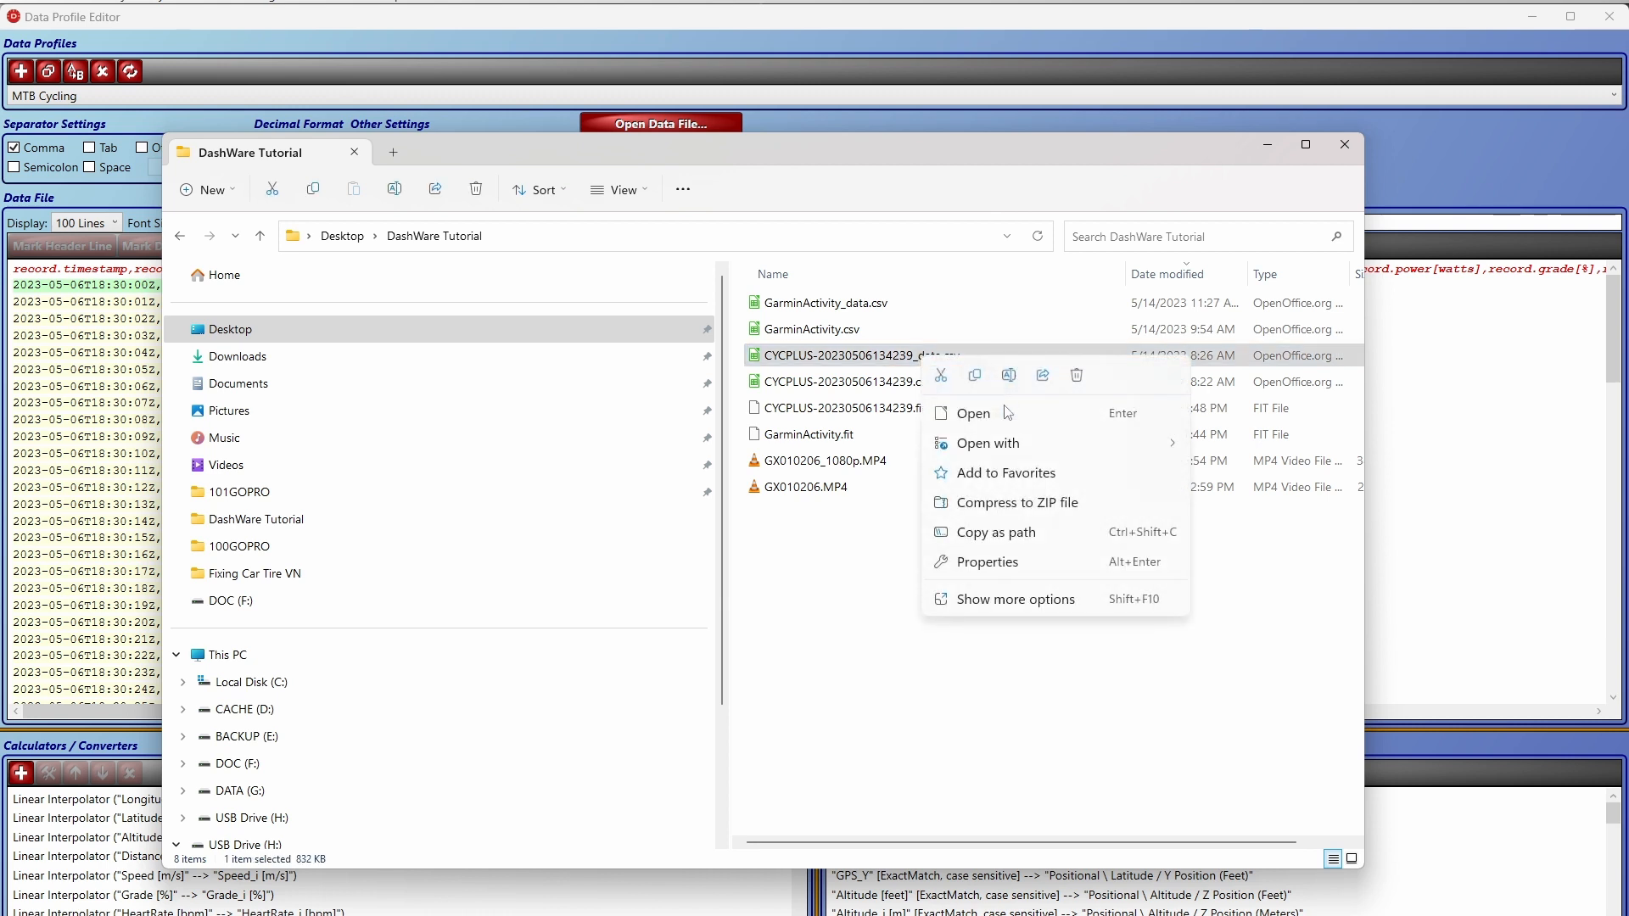
{"action": "mouse_move", "coordinate": [1143, 447]}
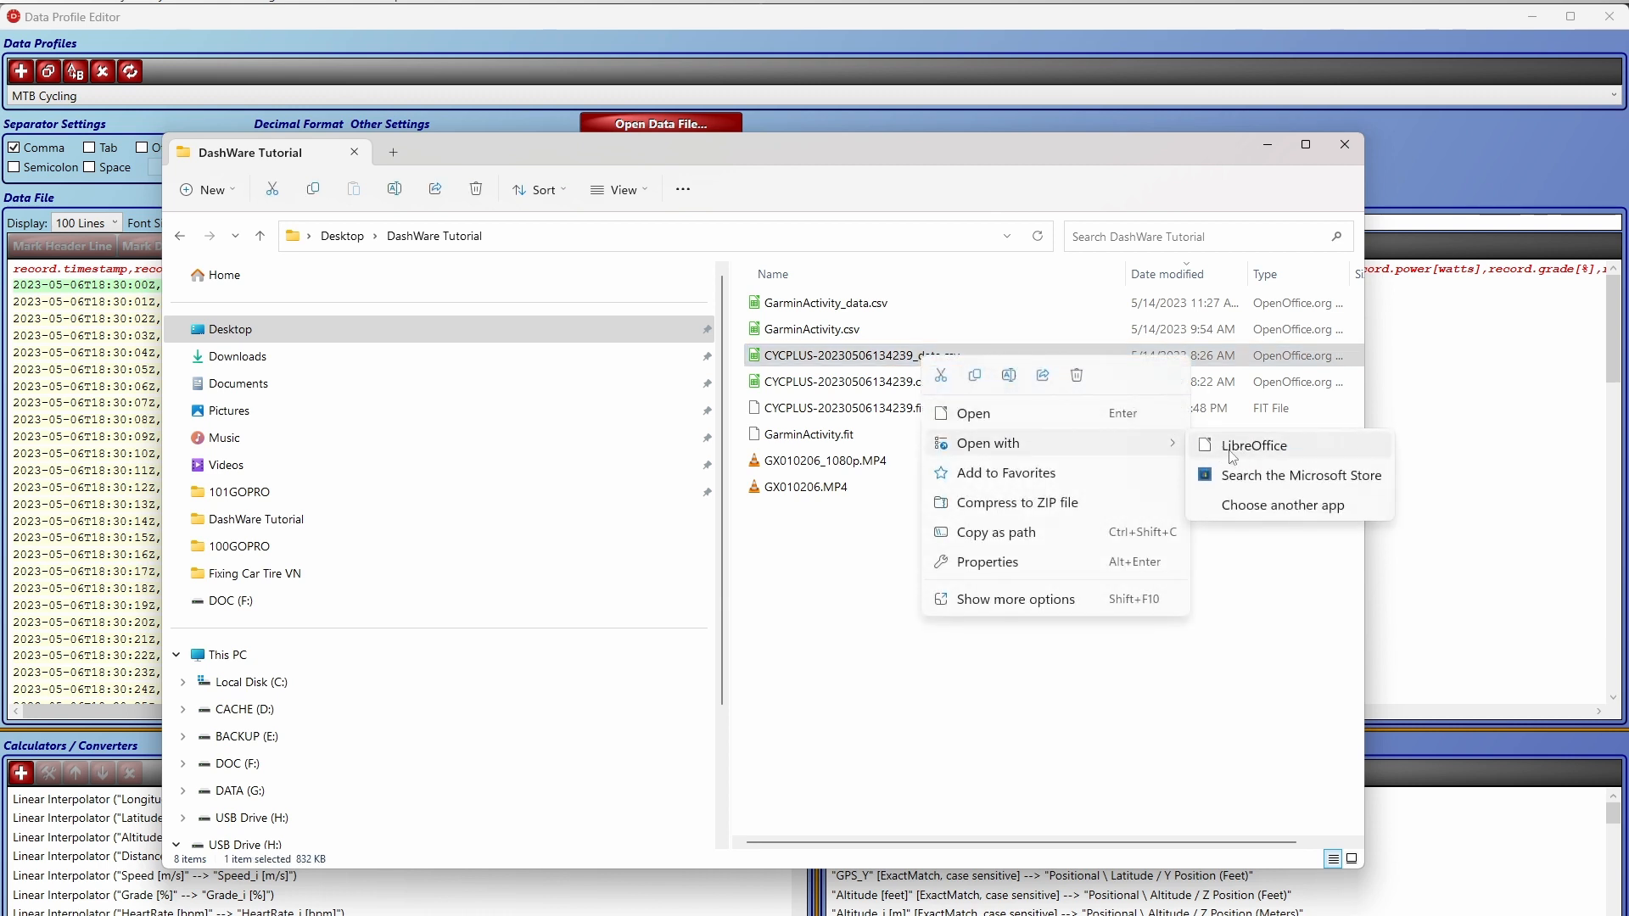
{"action": "left_click", "coordinate": [1254, 447]}
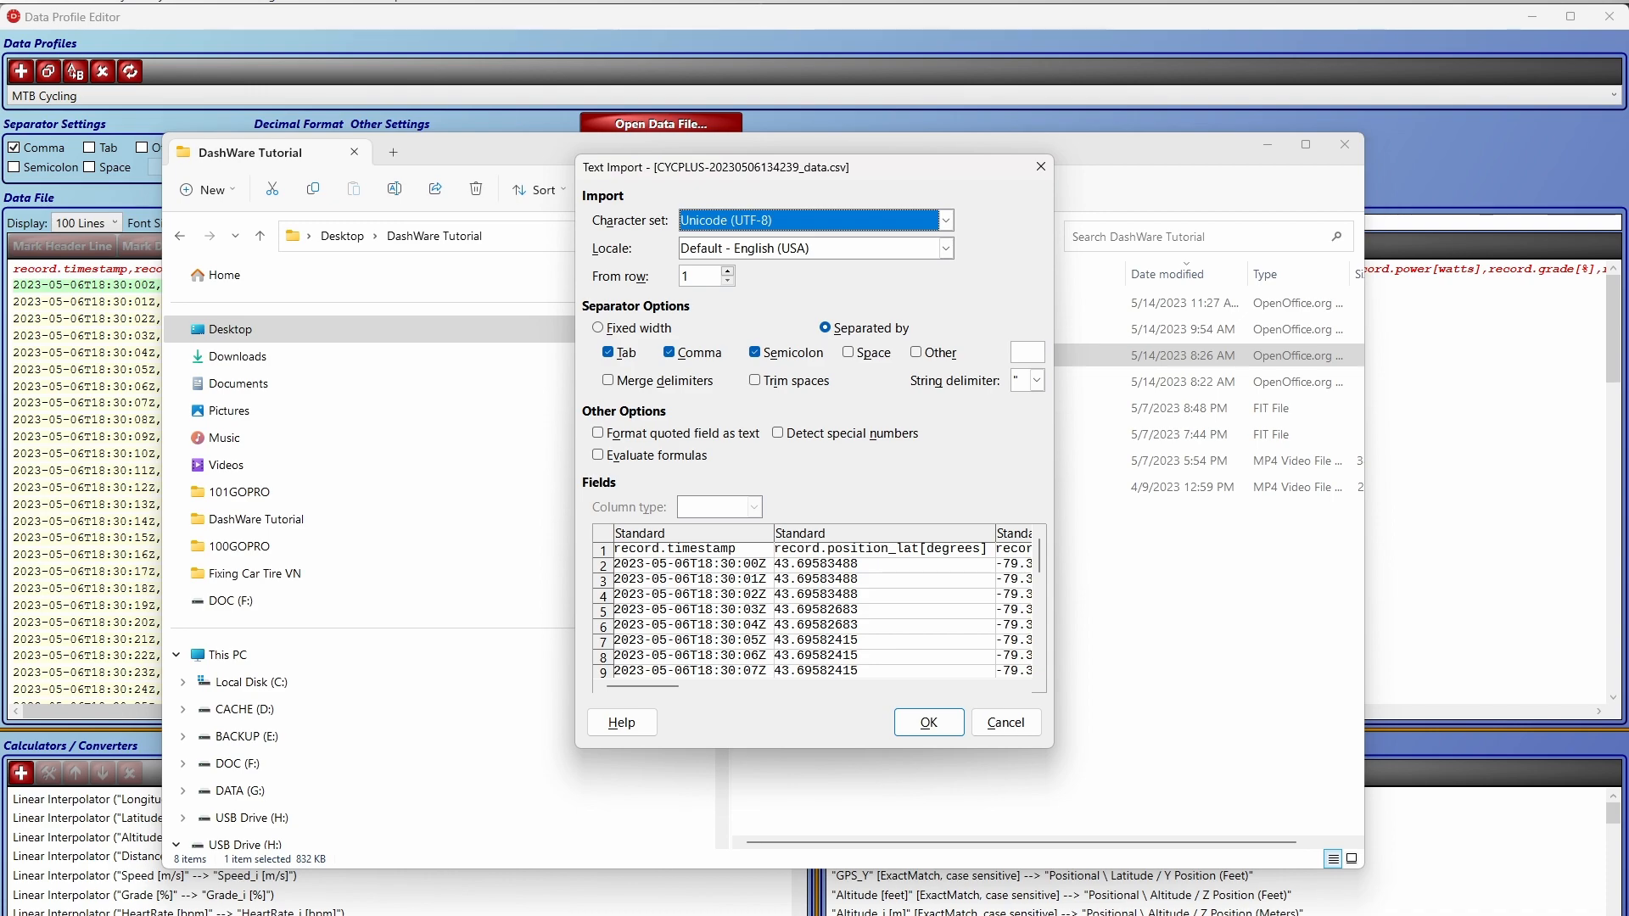
Step: Open the LibreOffice 7.5.3 download page in a new browser window, cancel the installer download and close the window
{"action": "right_click", "coordinate": [668, 914]}
{"action": "left_click", "coordinate": [639, 852]}
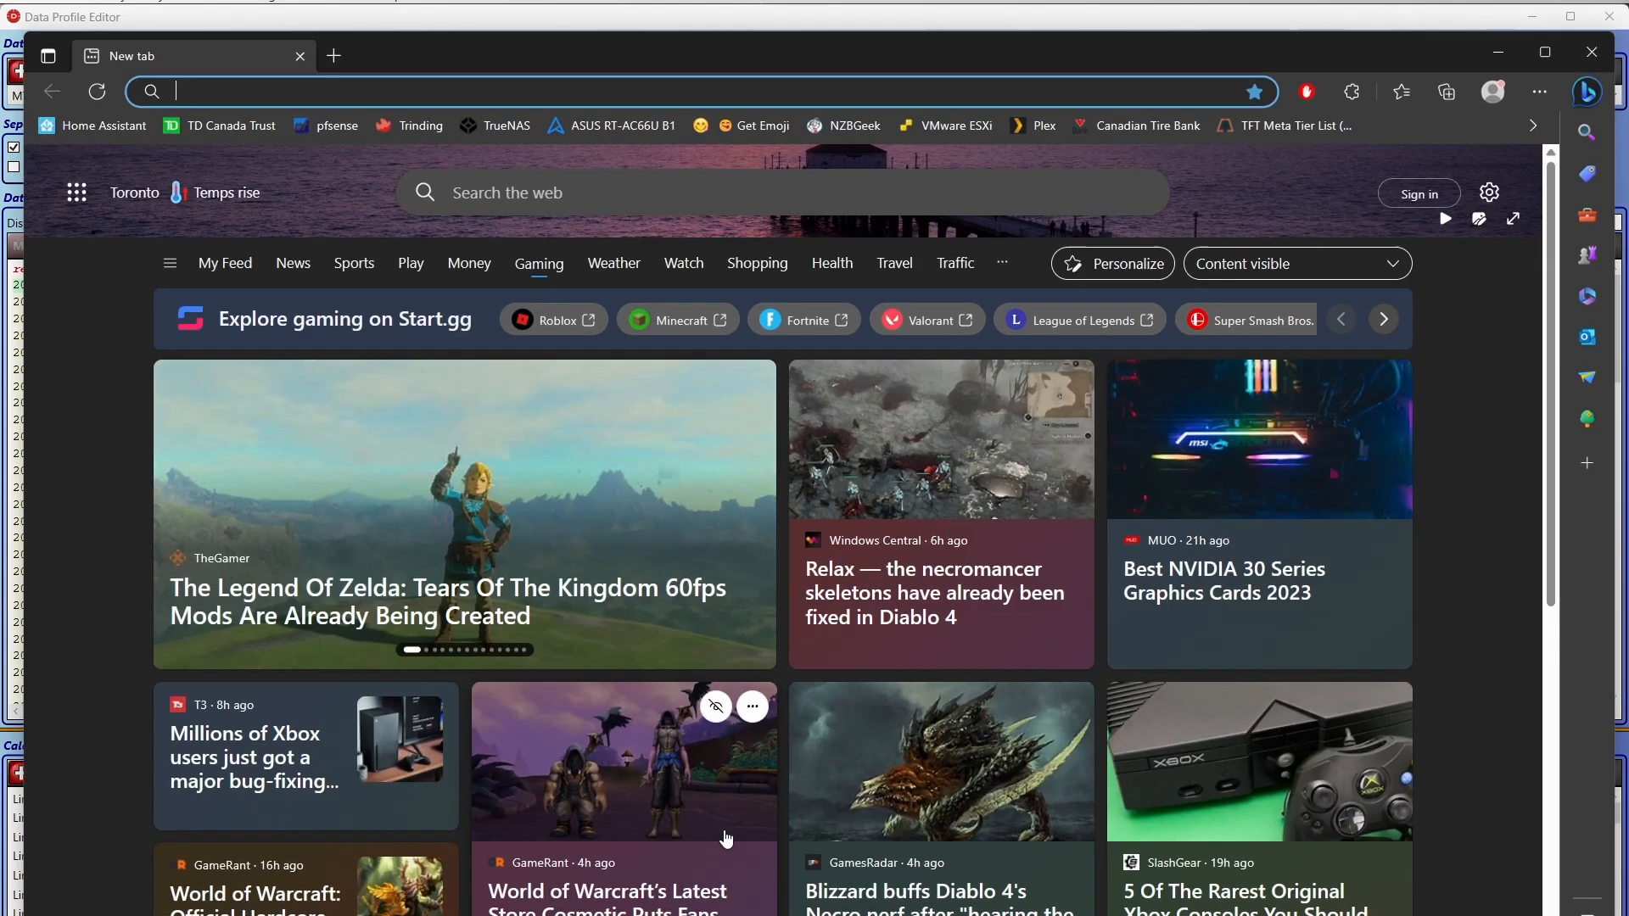
{"action": "left_click", "coordinate": [648, 204]}
{"action": "type", "text": "libre"}
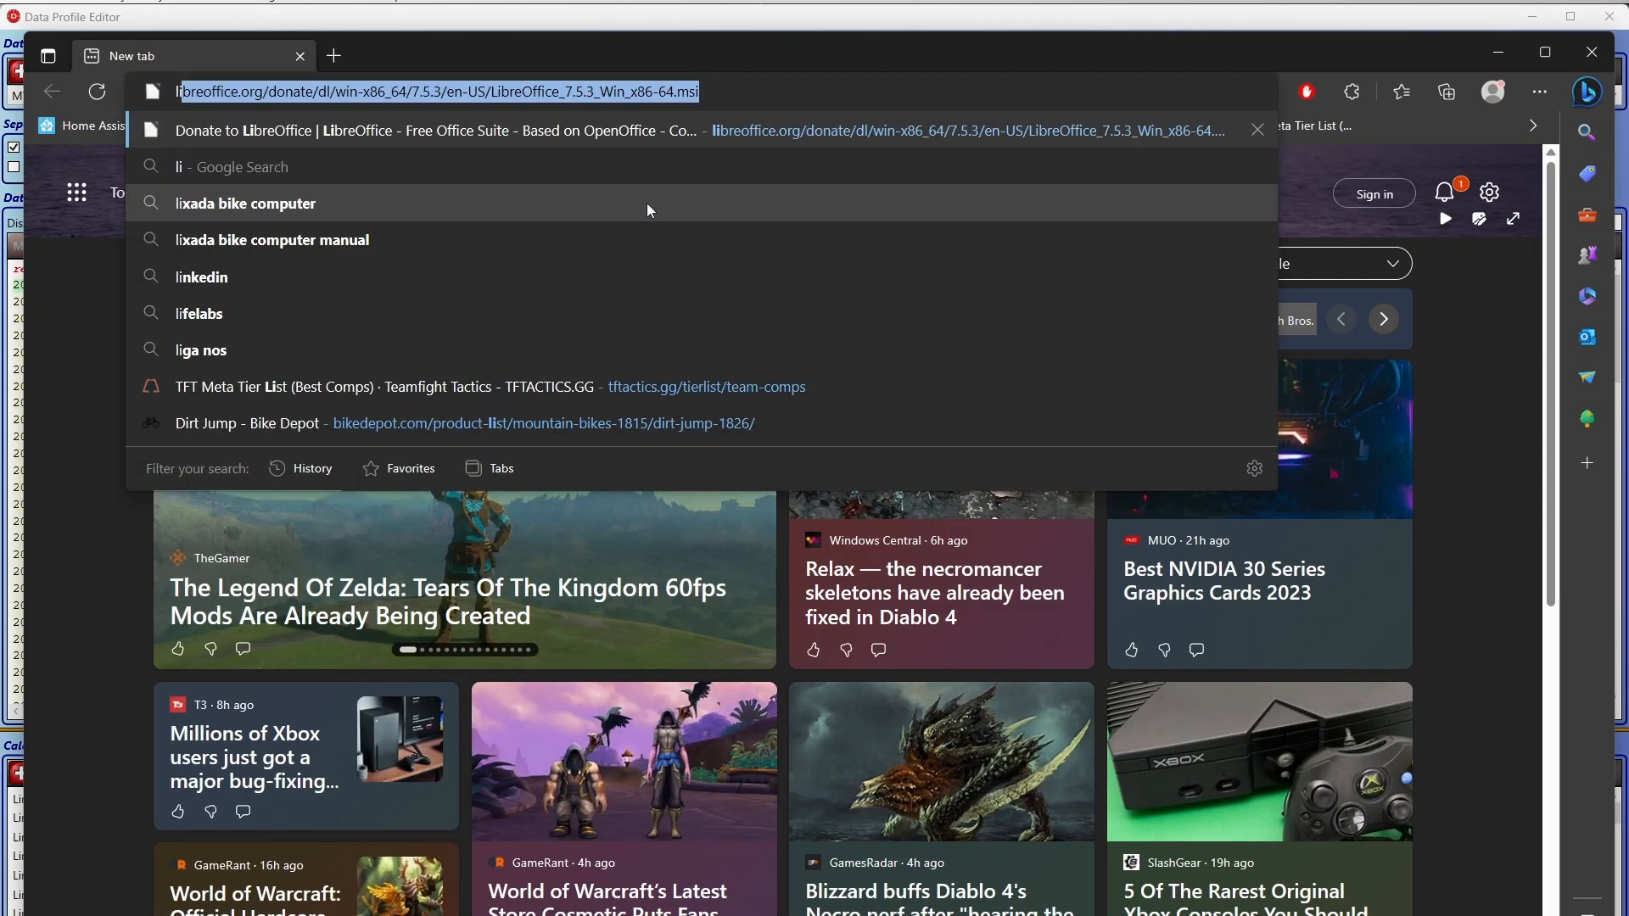
{"action": "type", "text": "office"}
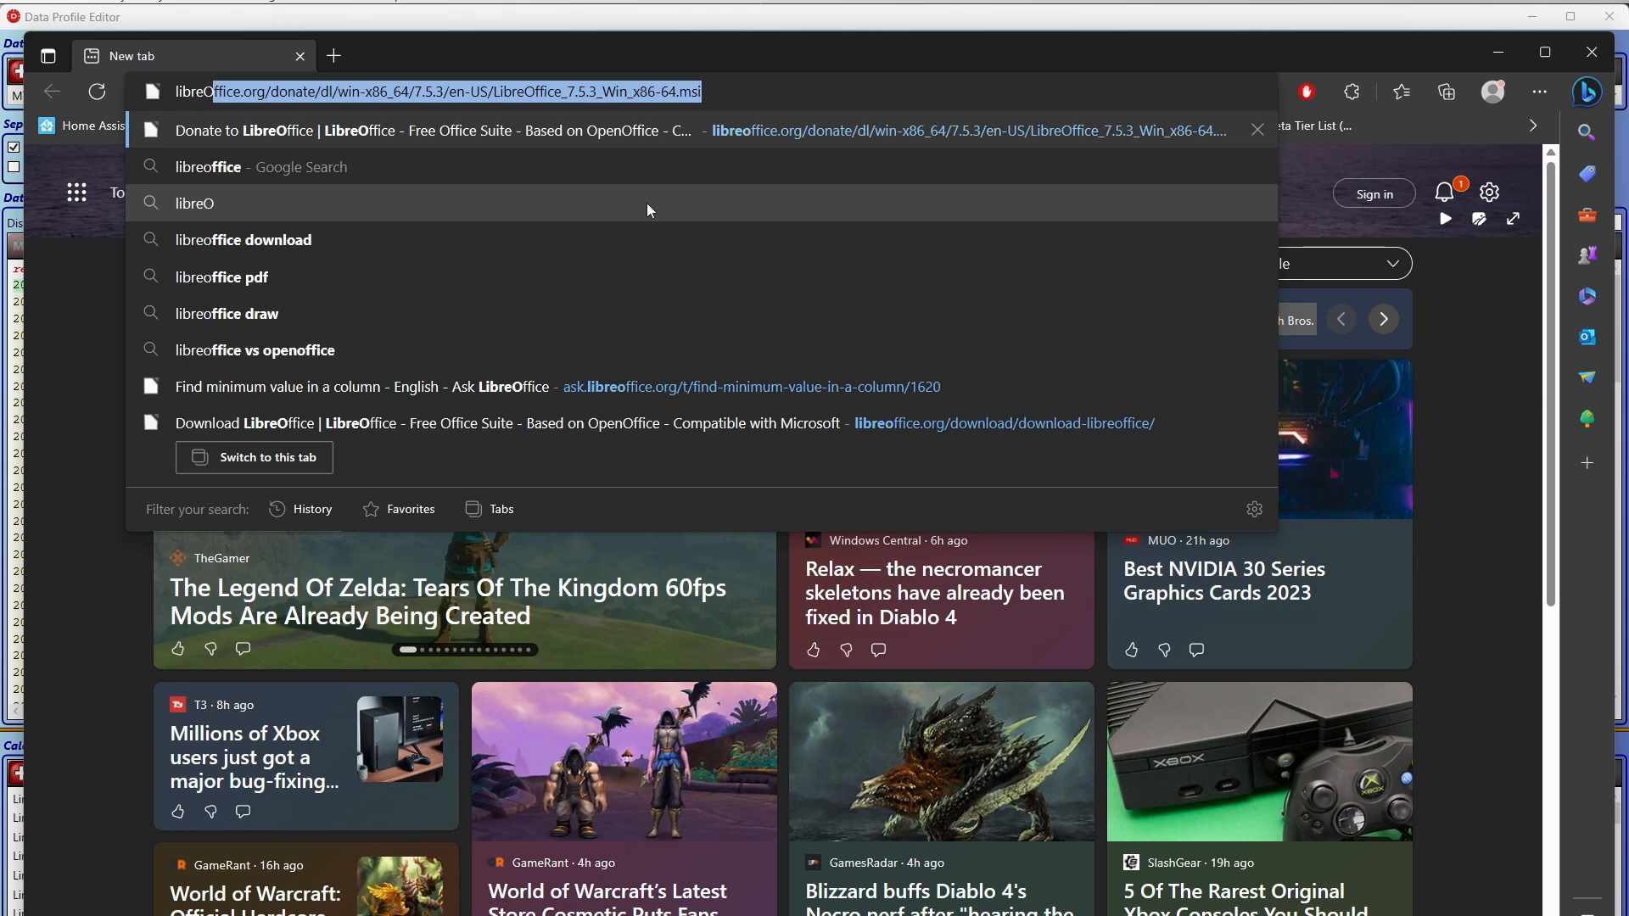
{"action": "key", "text": "Return"}
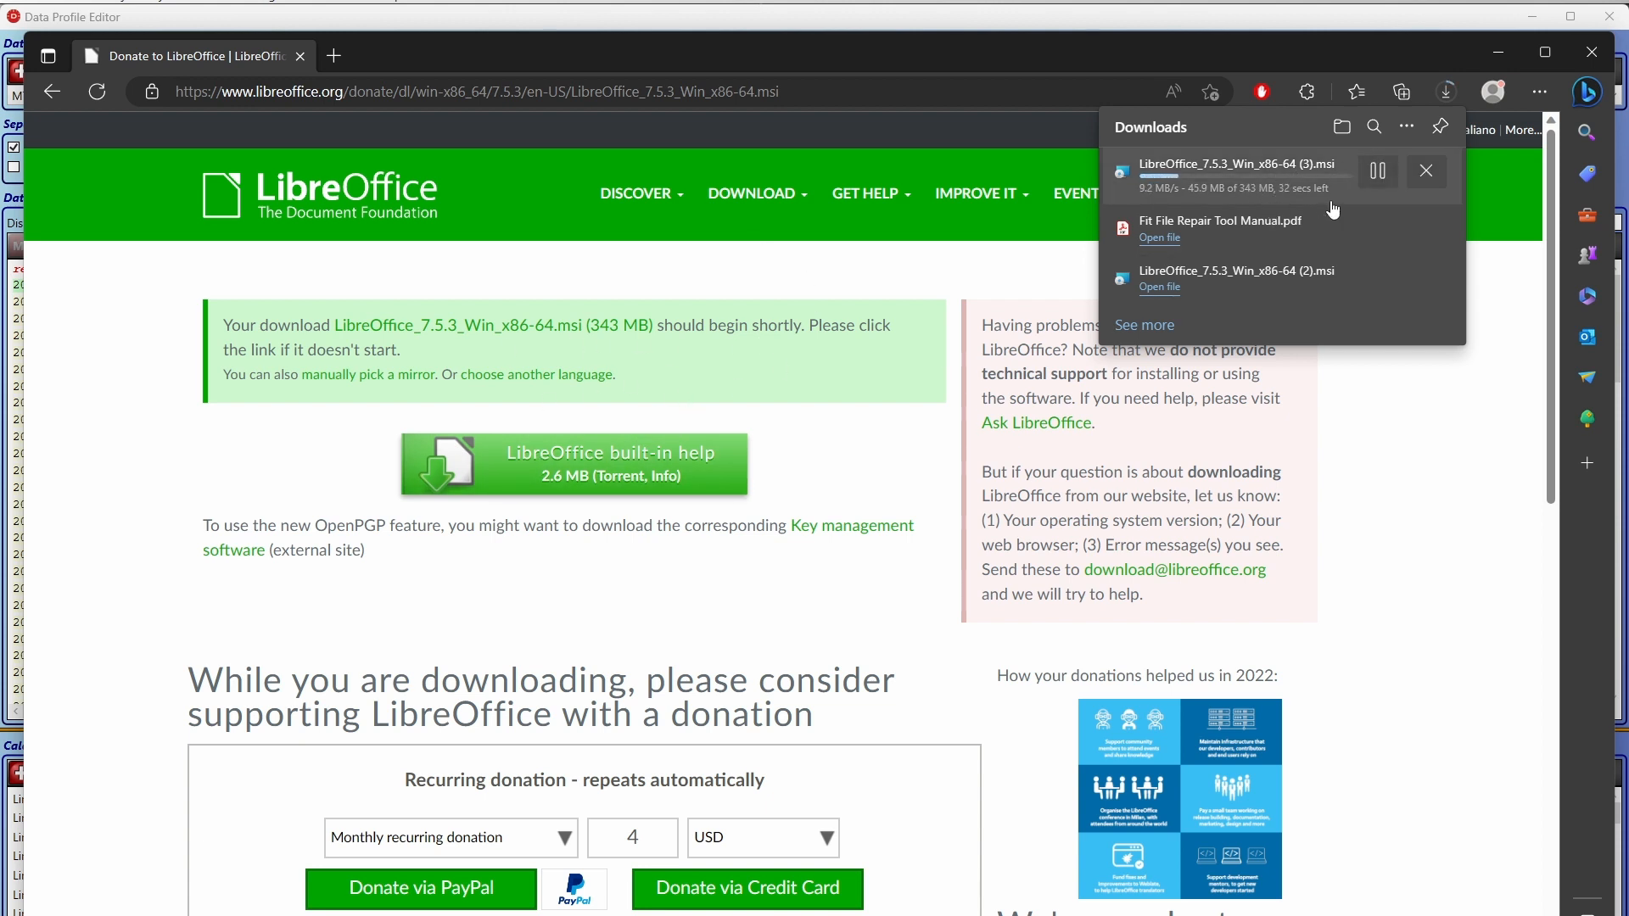
{"action": "left_click", "coordinate": [1426, 170]}
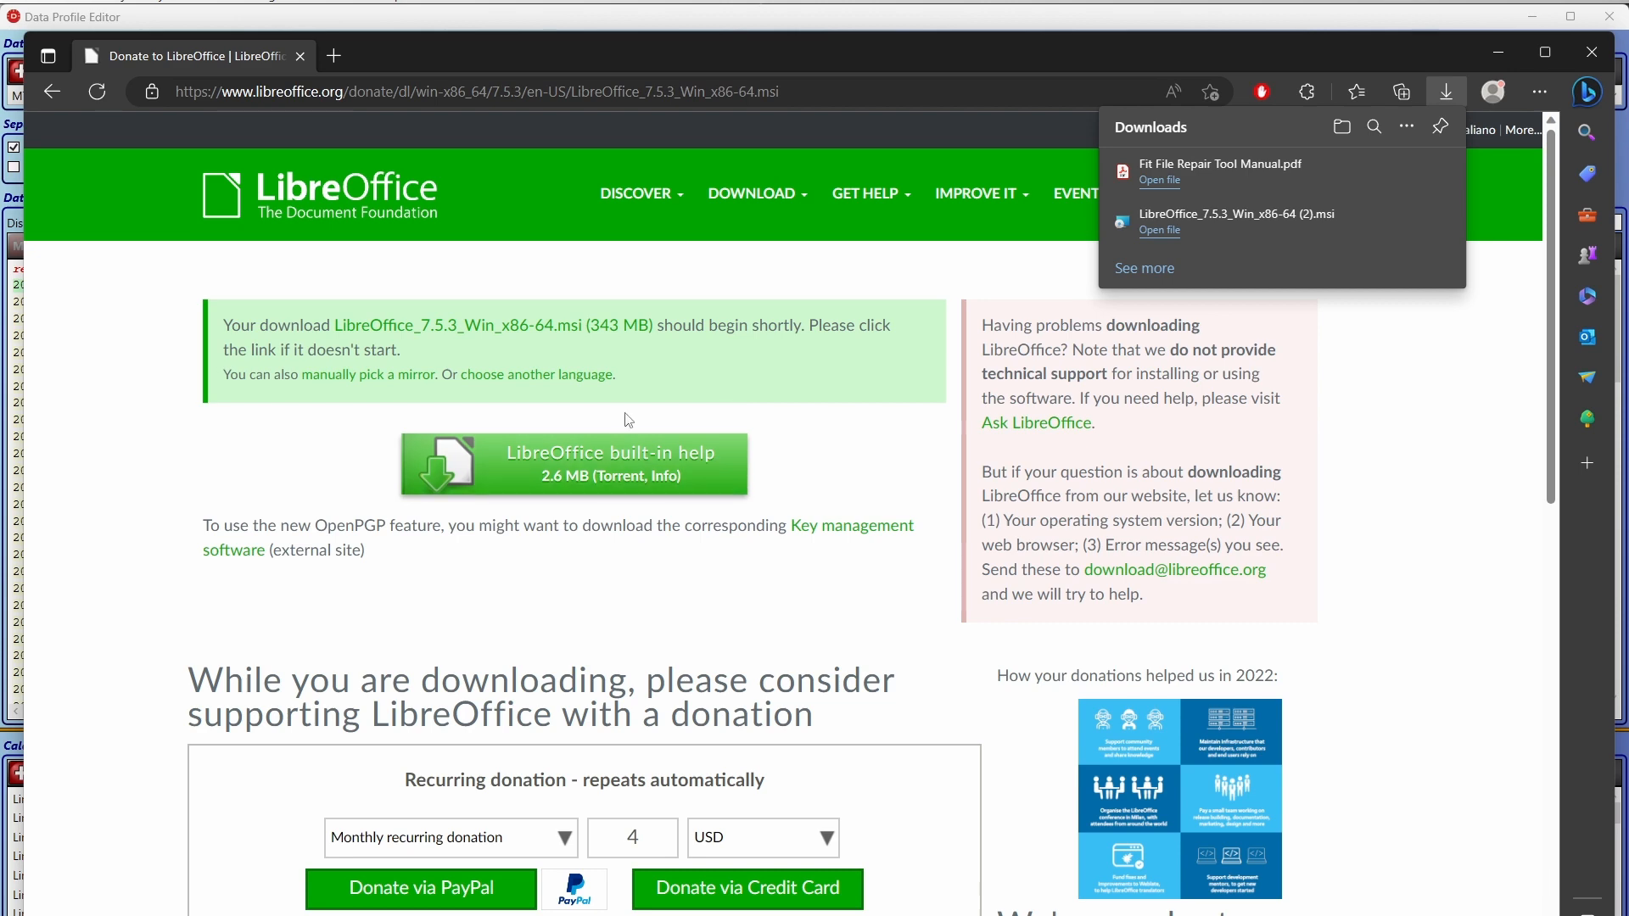
{"action": "left_click", "coordinate": [1593, 52]}
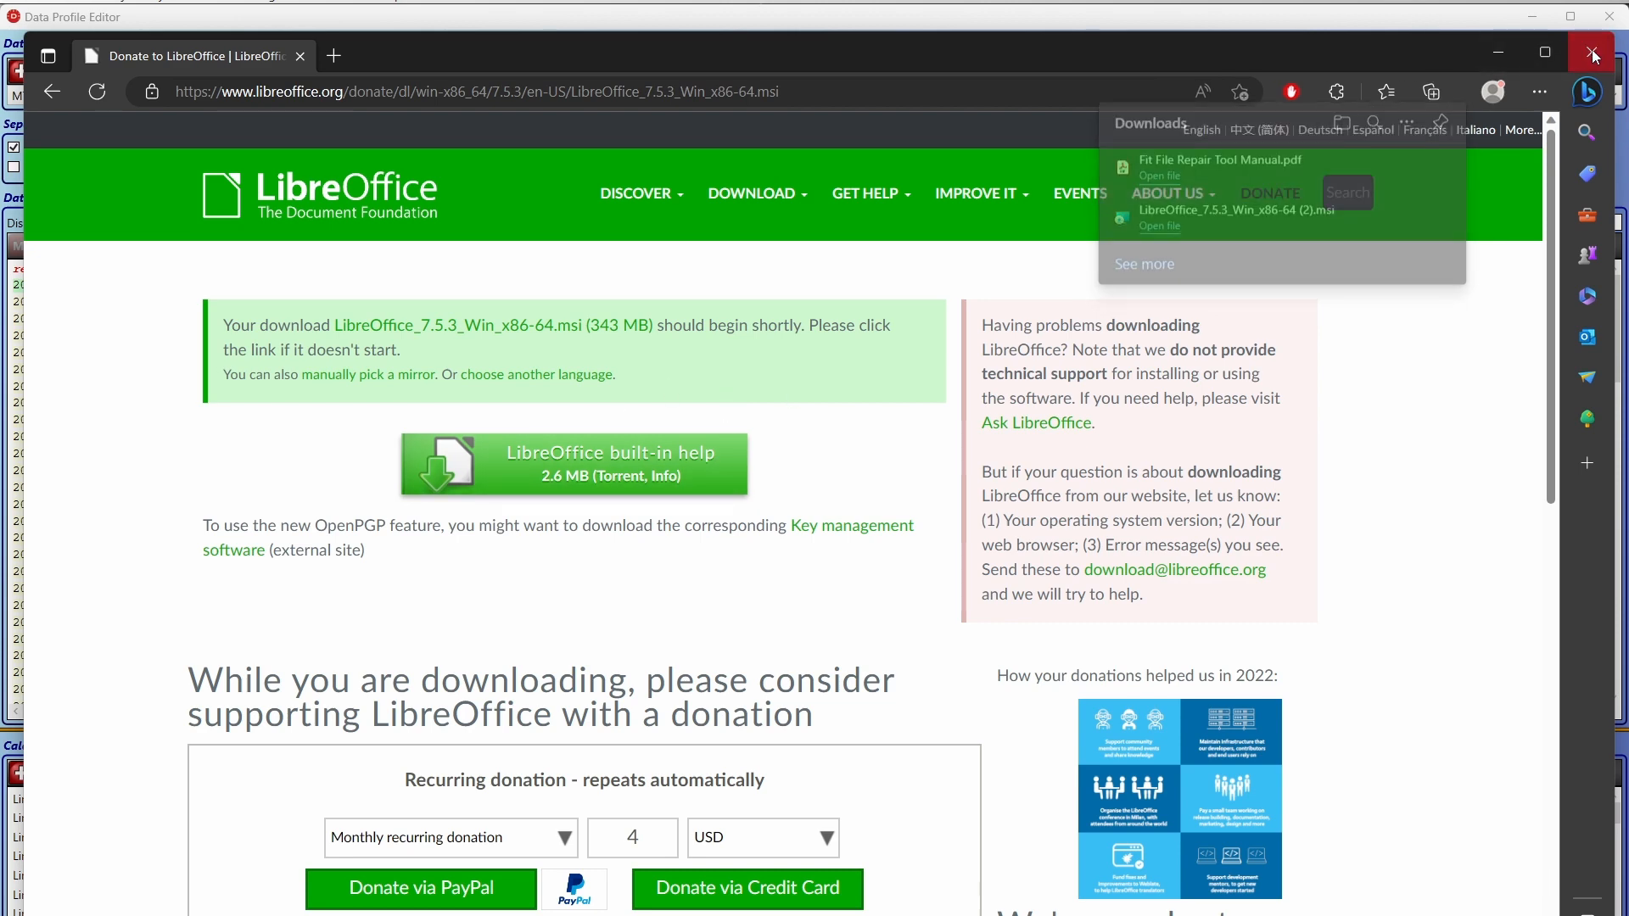
{"action": "left_click", "coordinate": [975, 731]}
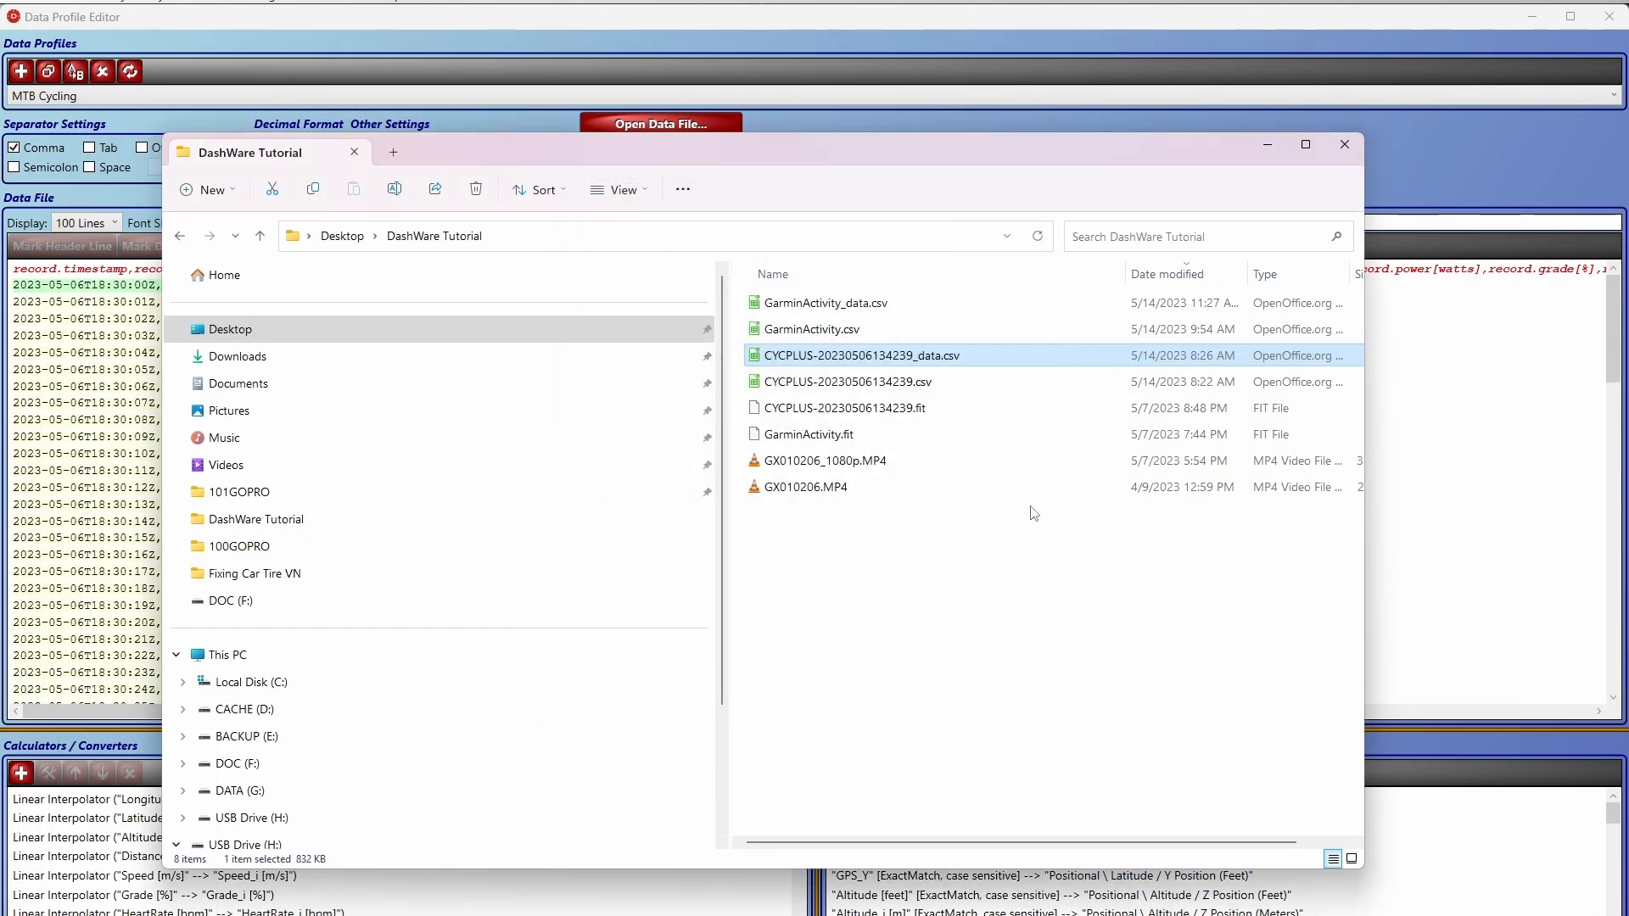
{"action": "right_click", "coordinate": [938, 363]}
{"action": "mouse_move", "coordinate": [1001, 448]}
{"action": "left_click", "coordinate": [1273, 449]}
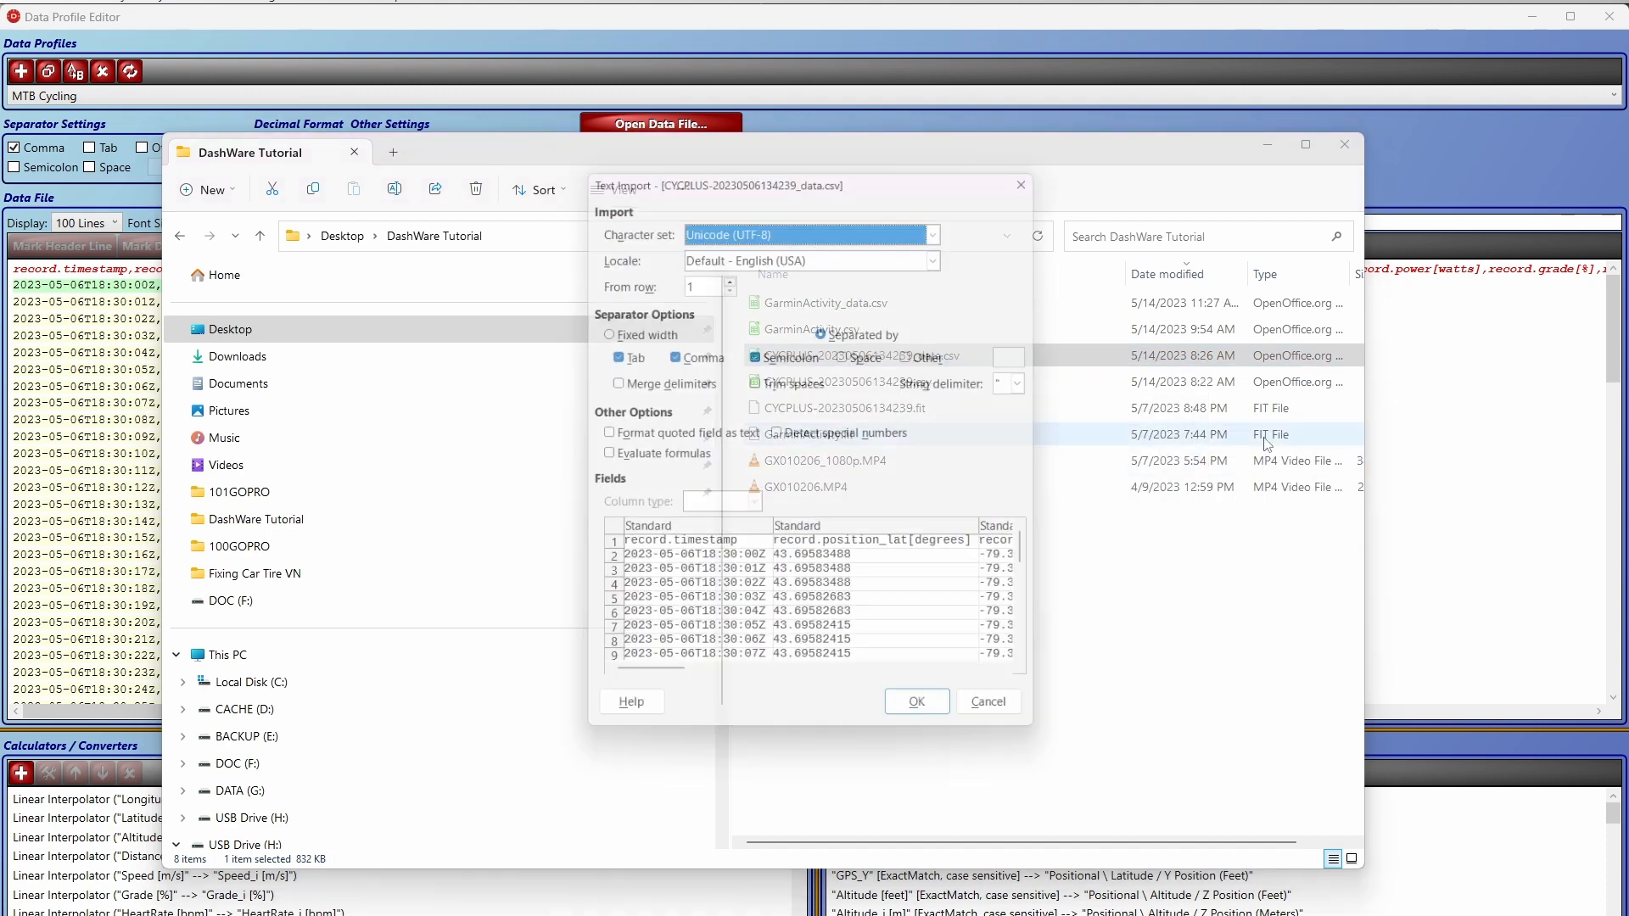
{"action": "left_click", "coordinate": [929, 724]}
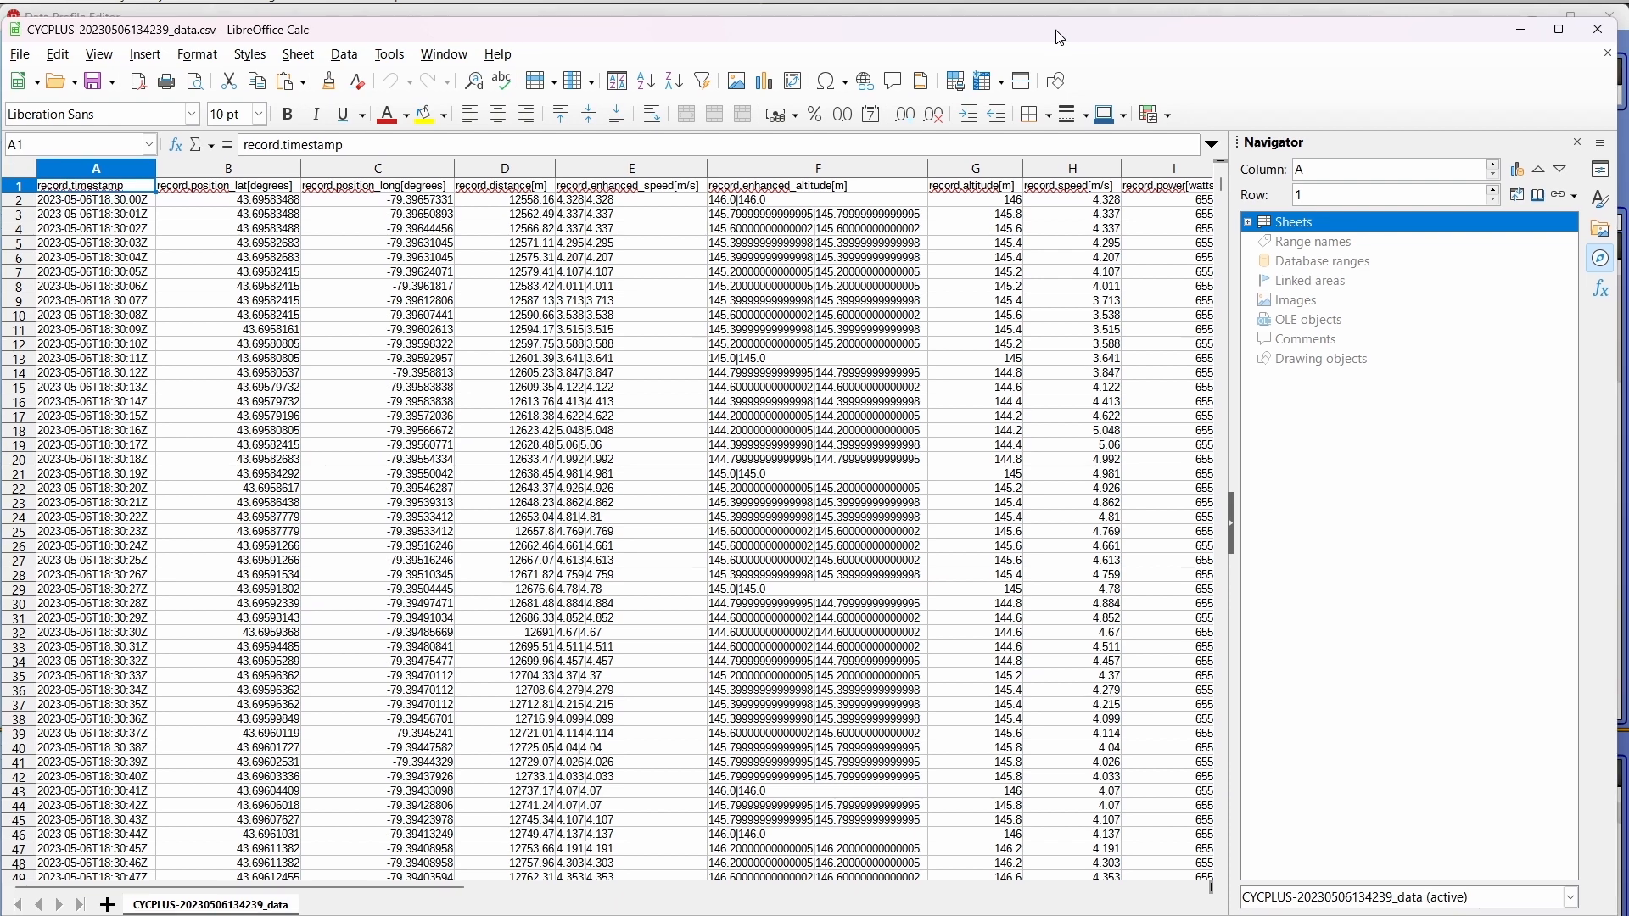
Step: Compare the timestamp and latitude headings in the spreadsheet with the Time column mapping in the Data Profile Editor
{"action": "key", "text": "ctrl+f"}
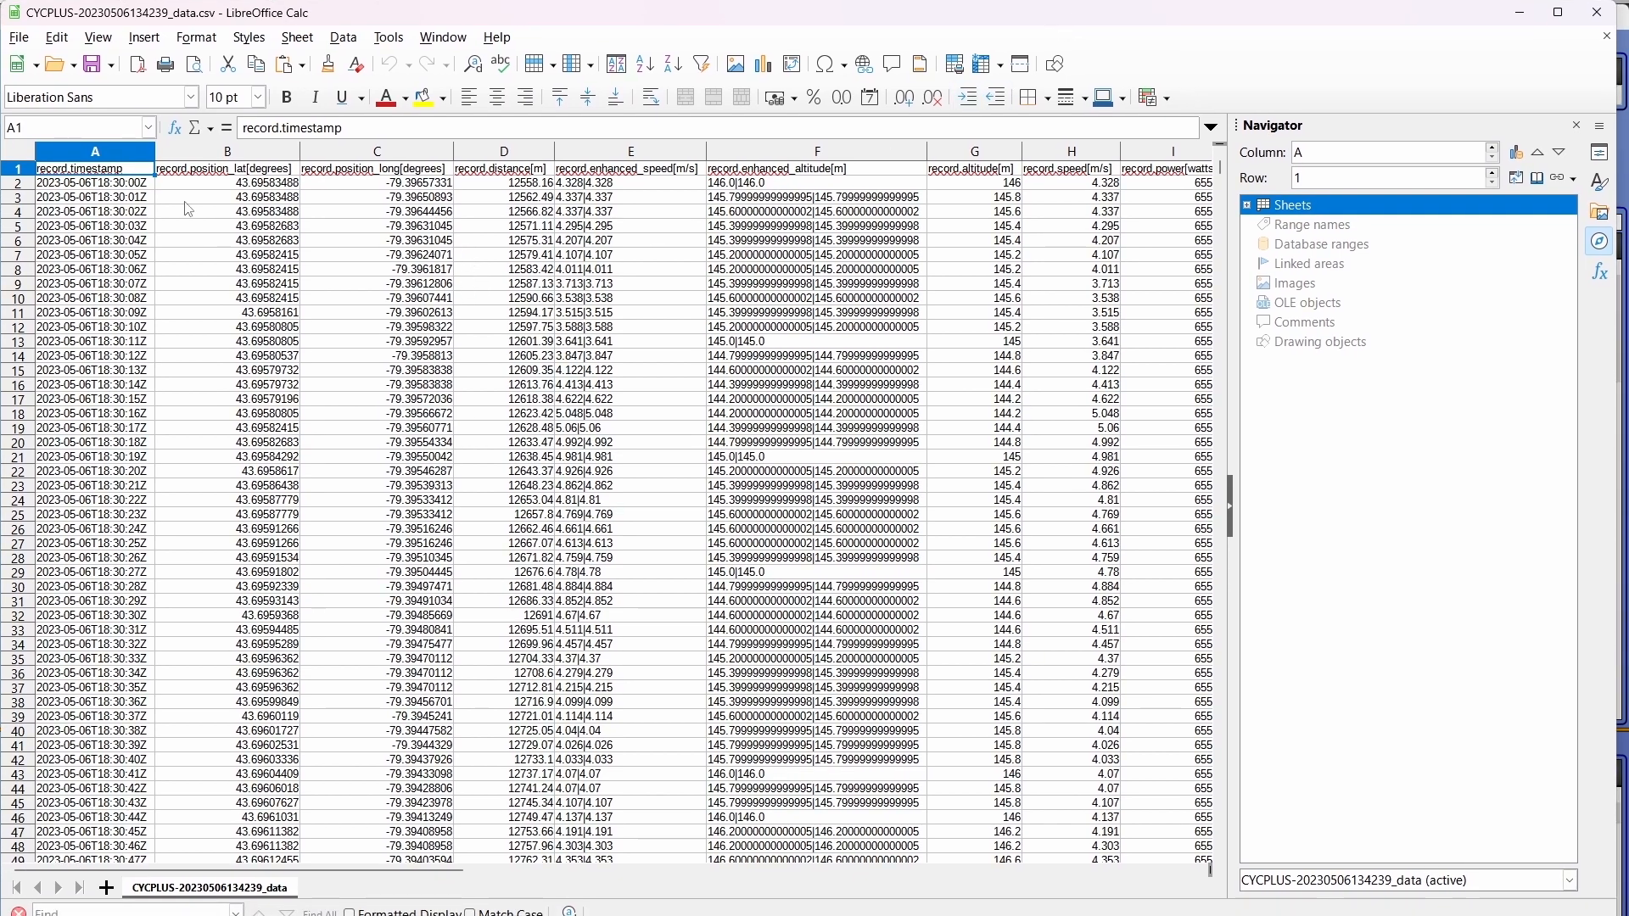
{"action": "left_click", "coordinate": [314, 273]}
{"action": "left_click", "coordinate": [122, 174]}
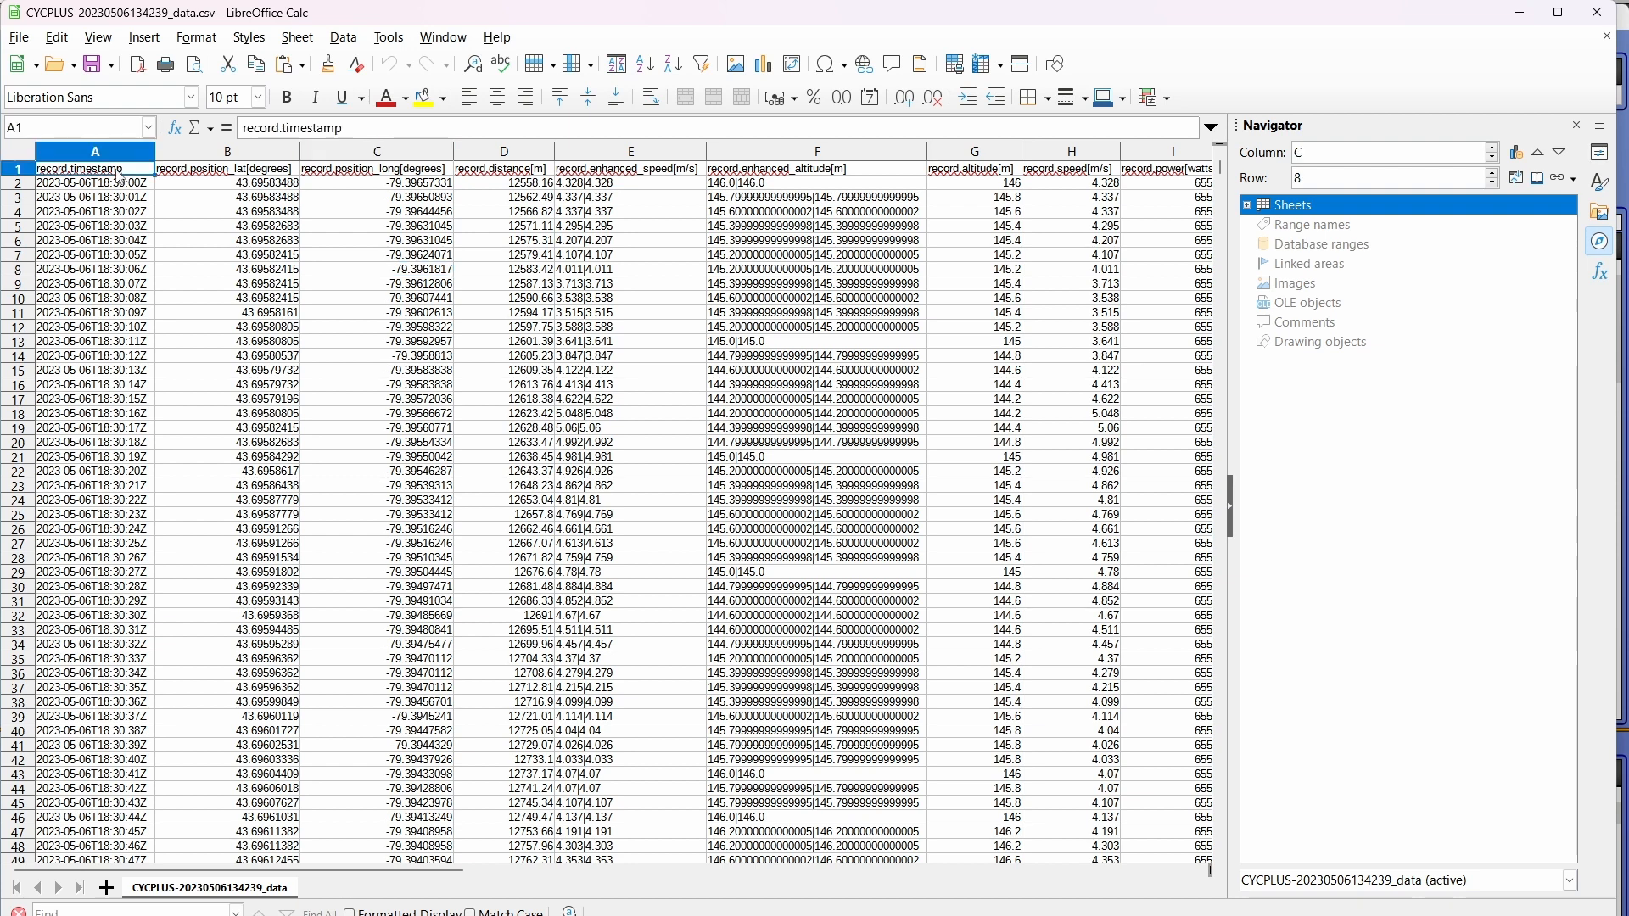
{"action": "left_click", "coordinate": [222, 174]}
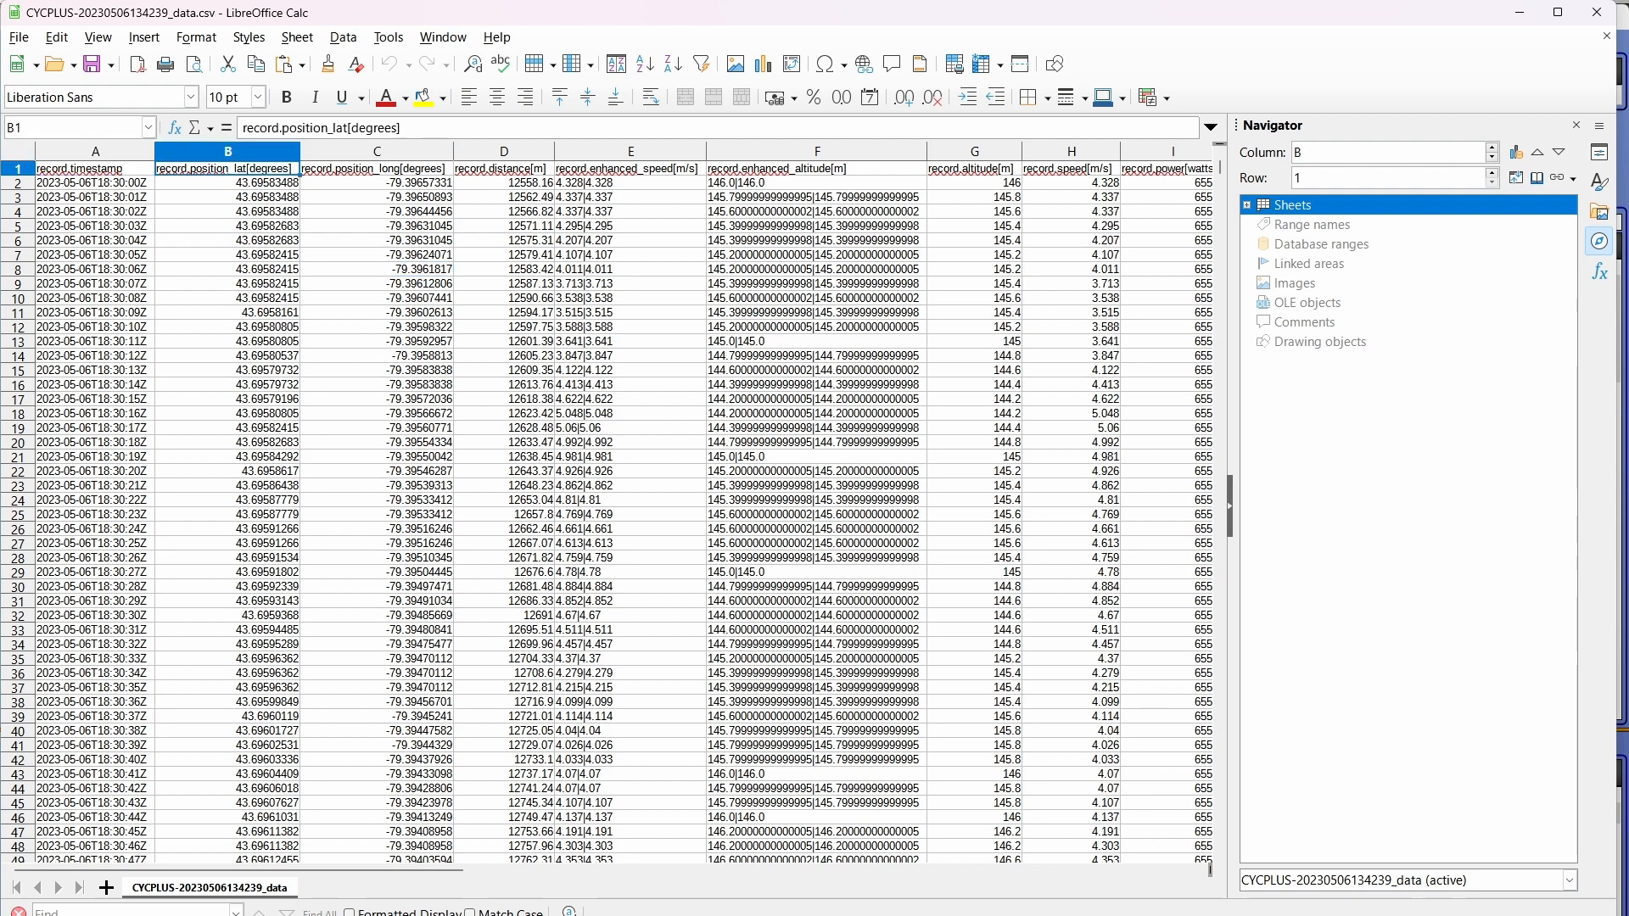
{"action": "left_click", "coordinate": [1282, 915]}
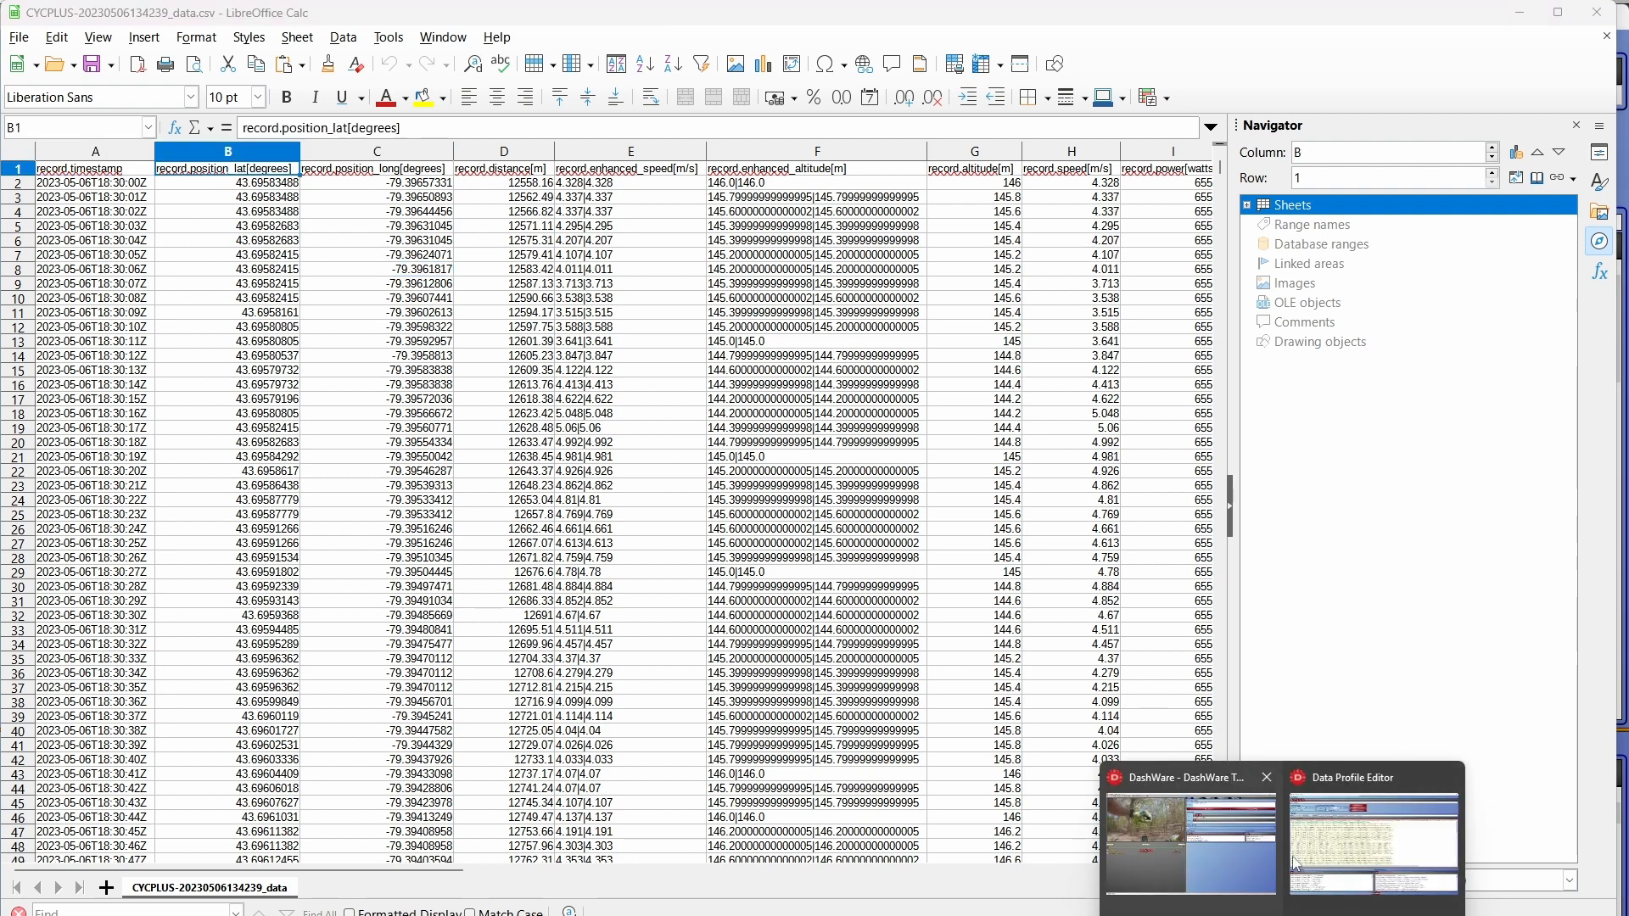
{"action": "left_click", "coordinate": [1354, 852]}
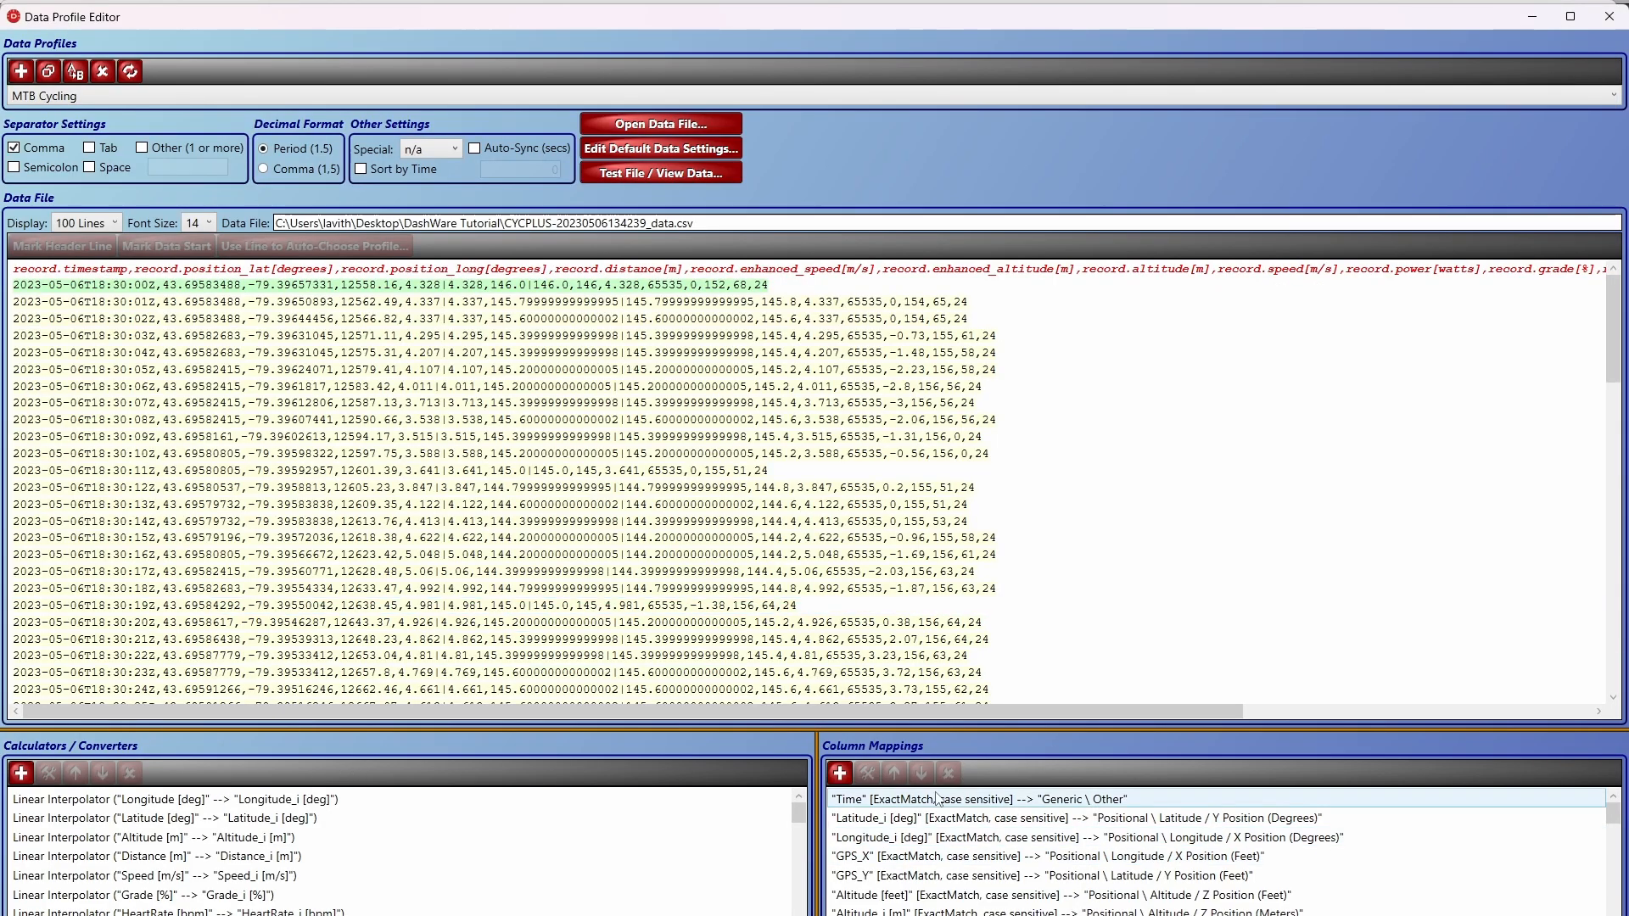
{"action": "left_click", "coordinate": [850, 806]}
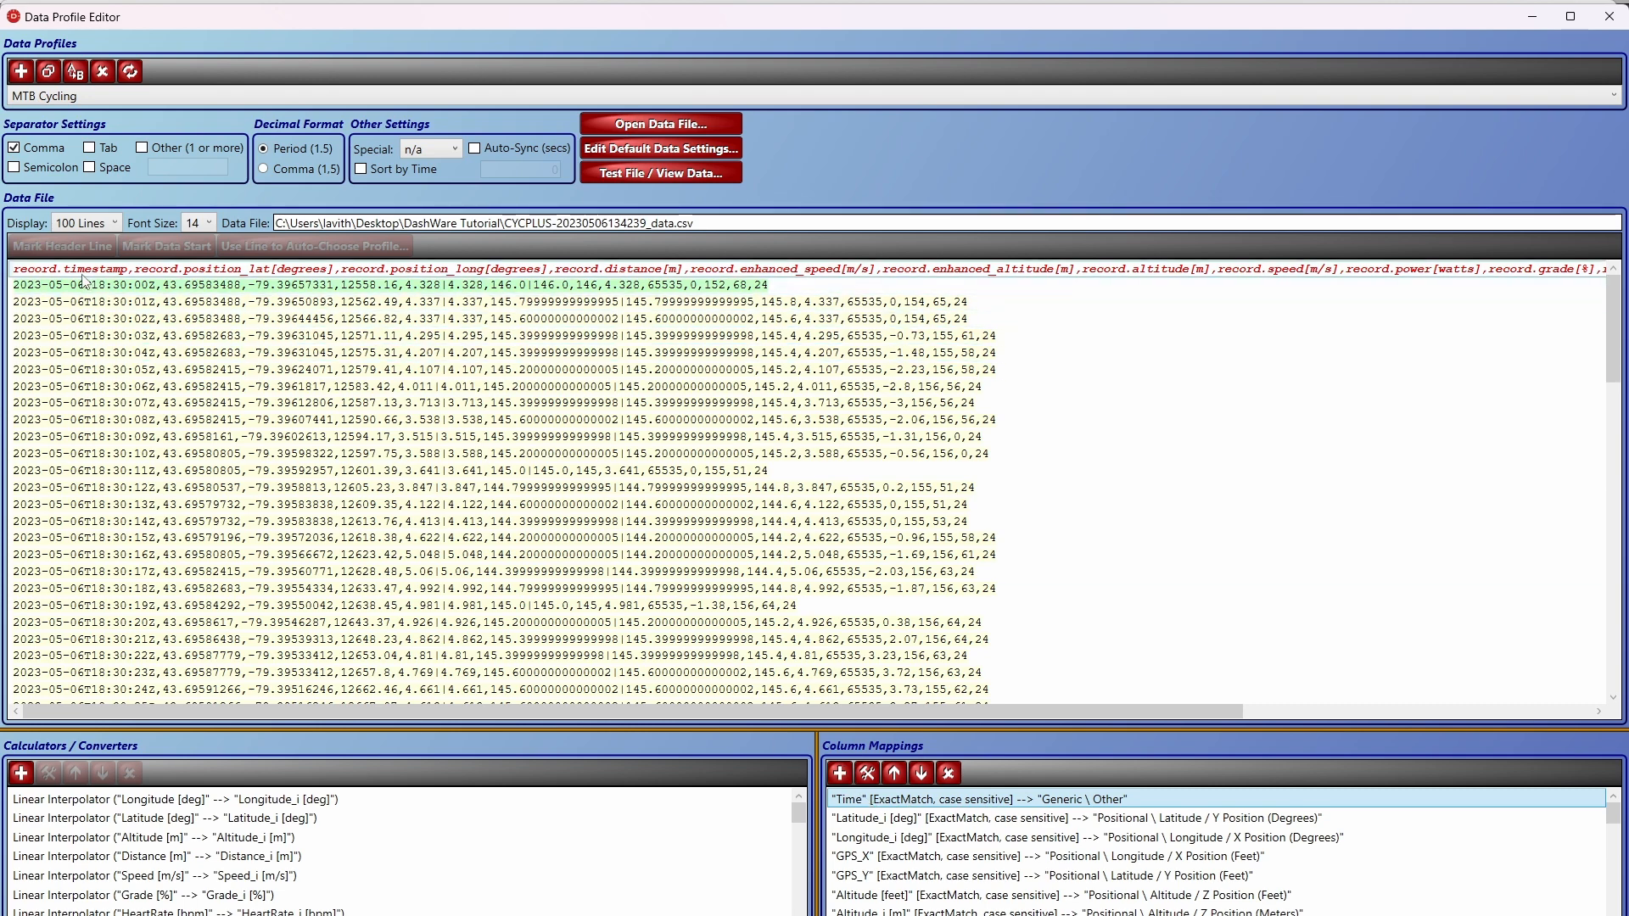
{"action": "mouse_move", "coordinate": [1282, 914]}
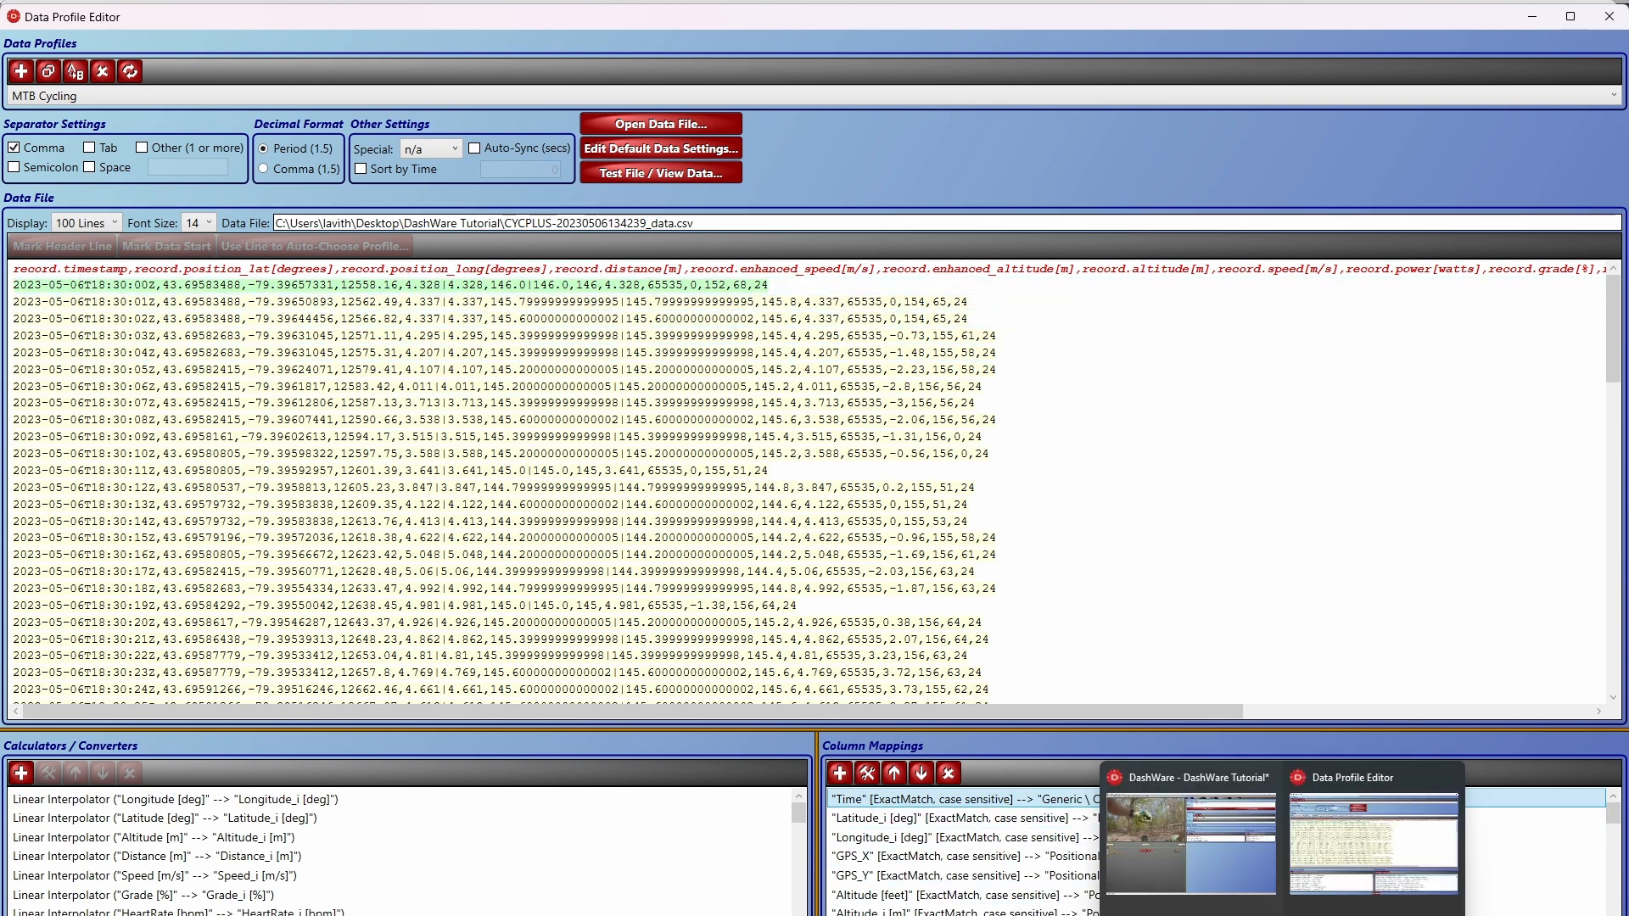
Step: Return to the LibreOffice Calc sheet, rename the timestamp heading in cell A1 to Time, and select heading cell B1
{"action": "left_click", "coordinate": [1534, 17]}
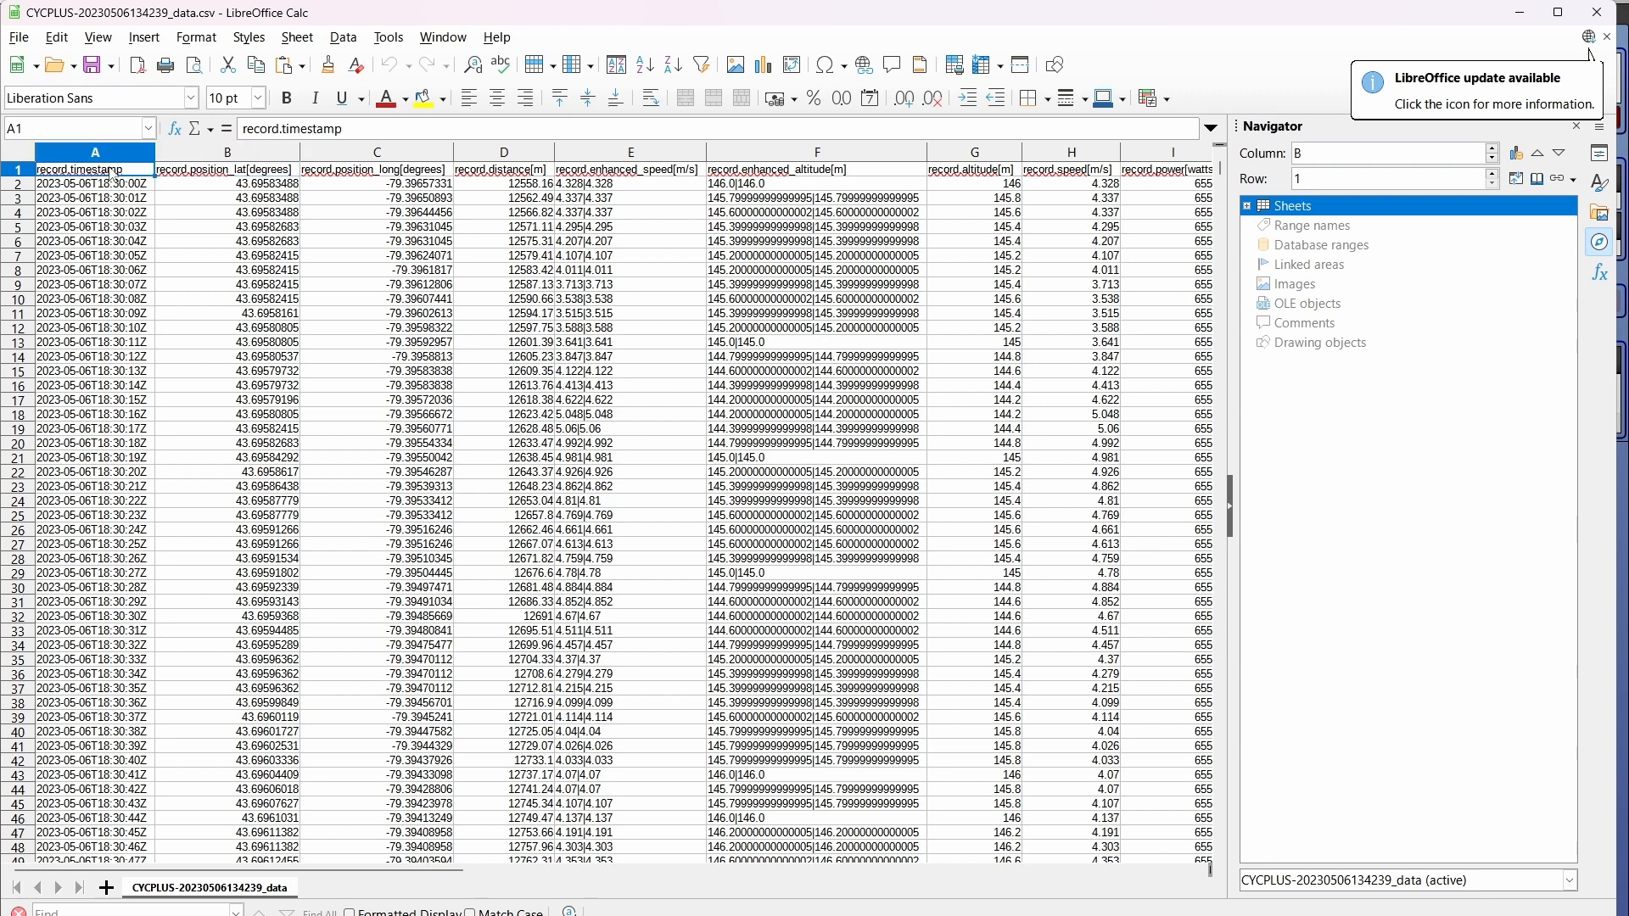
{"action": "double_click", "coordinate": [315, 129]}
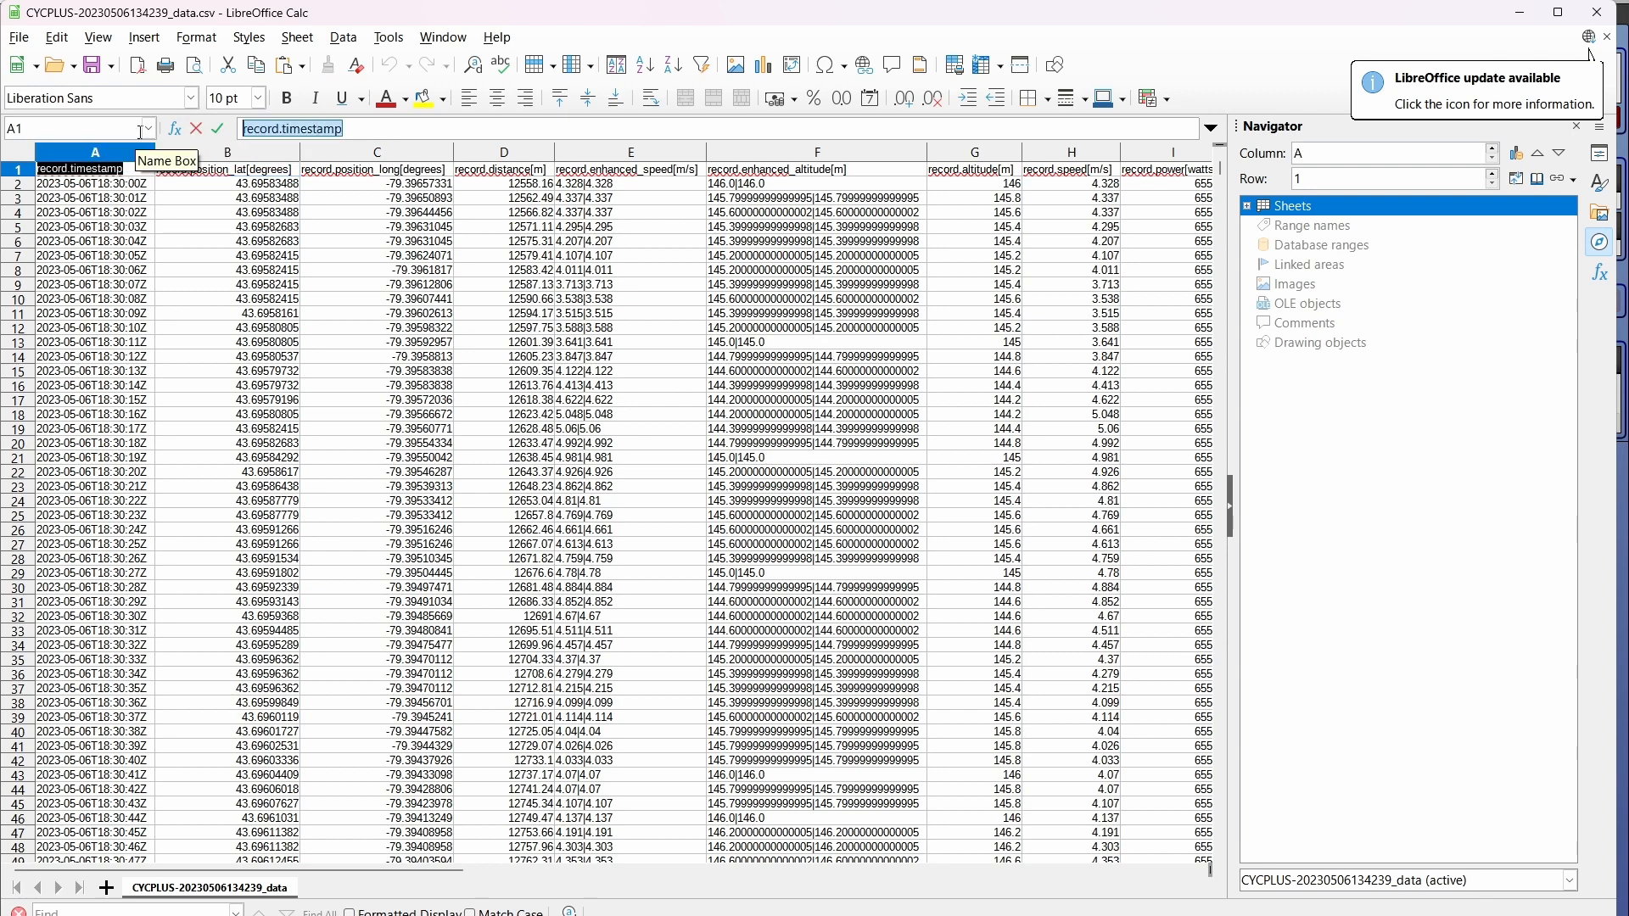
{"action": "type", "text": "Time"}
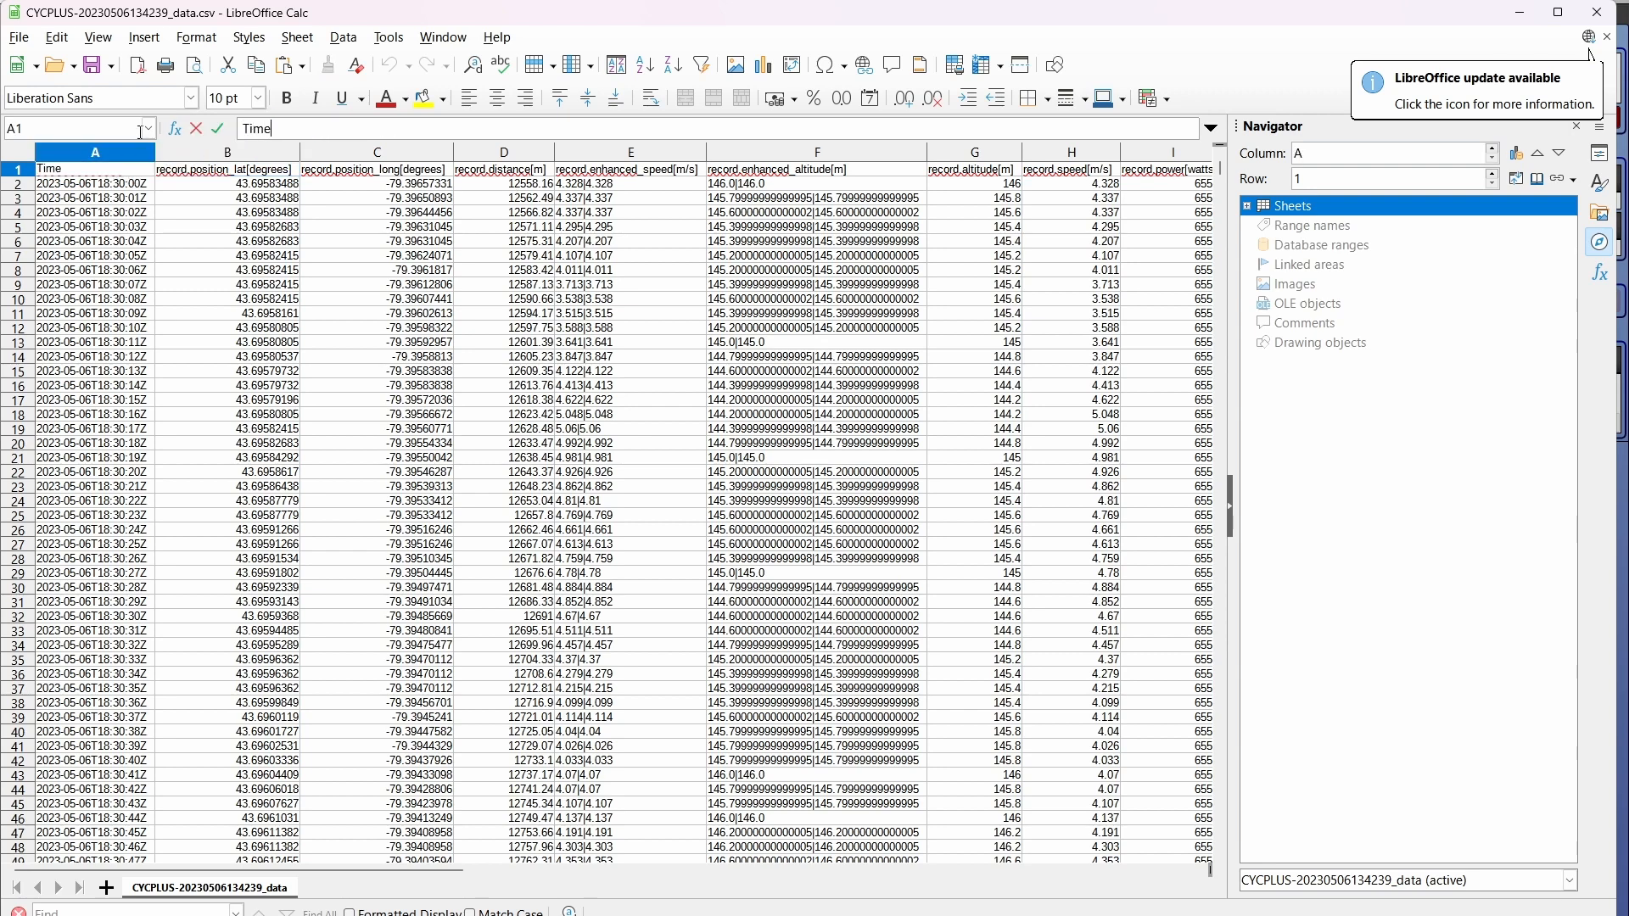
{"action": "left_click", "coordinate": [231, 216]}
{"action": "left_click", "coordinate": [226, 172]}
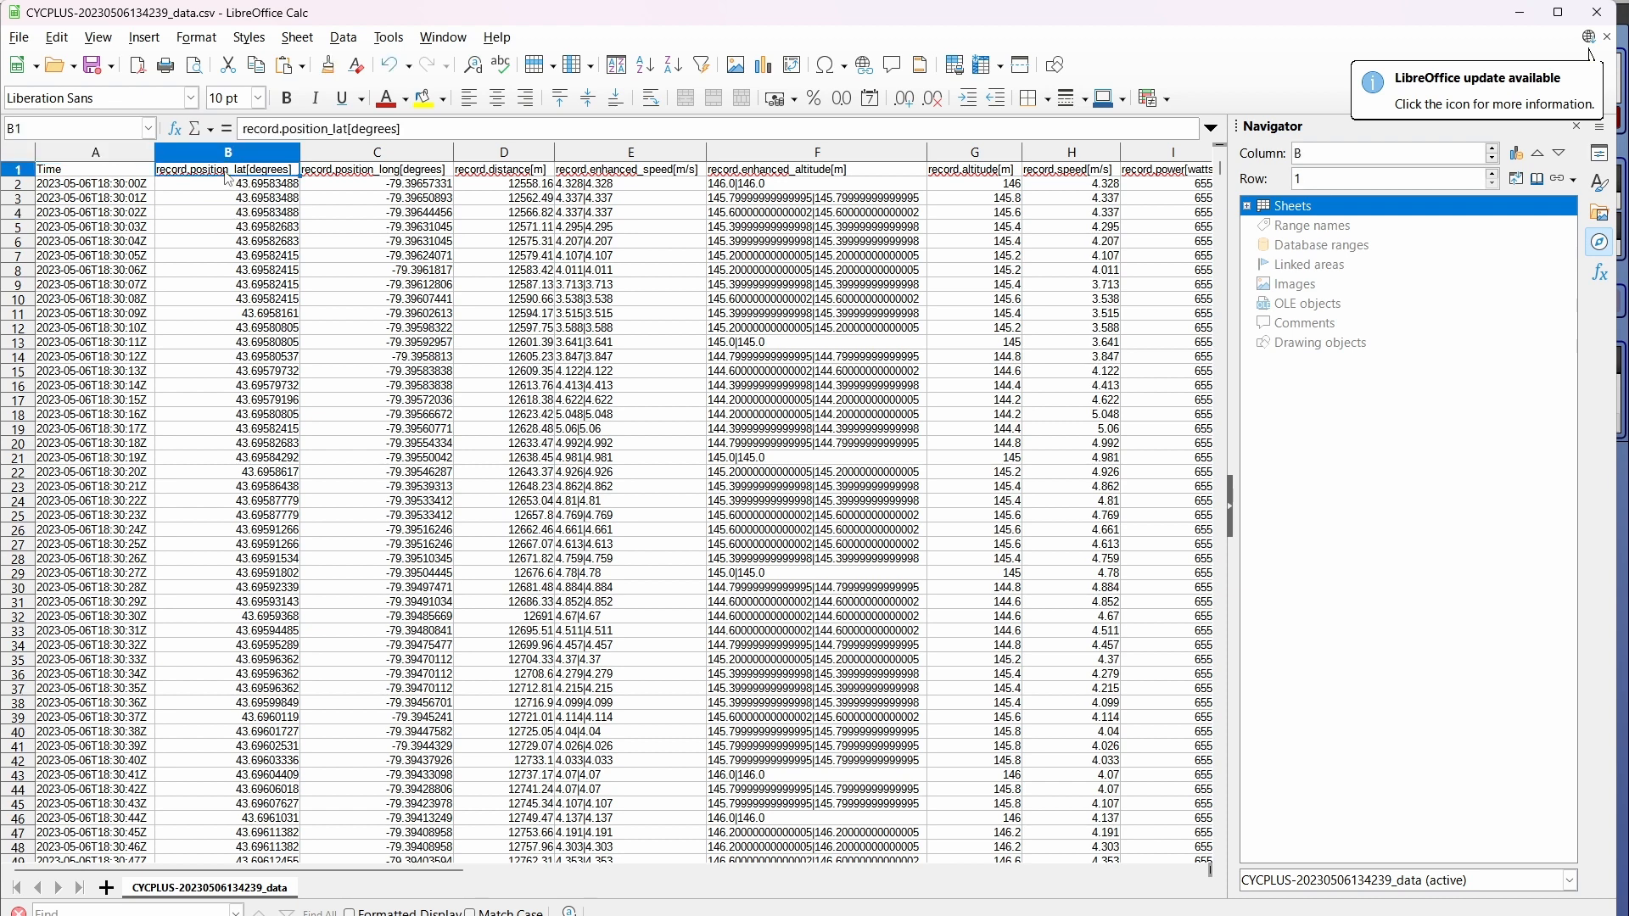
Step: Switch to DashWare's Data Profile Editor and copy the input value Latitude [deg] from the latitude Linear Interpolator's properties
{"action": "mouse_move", "coordinate": [1283, 886]}
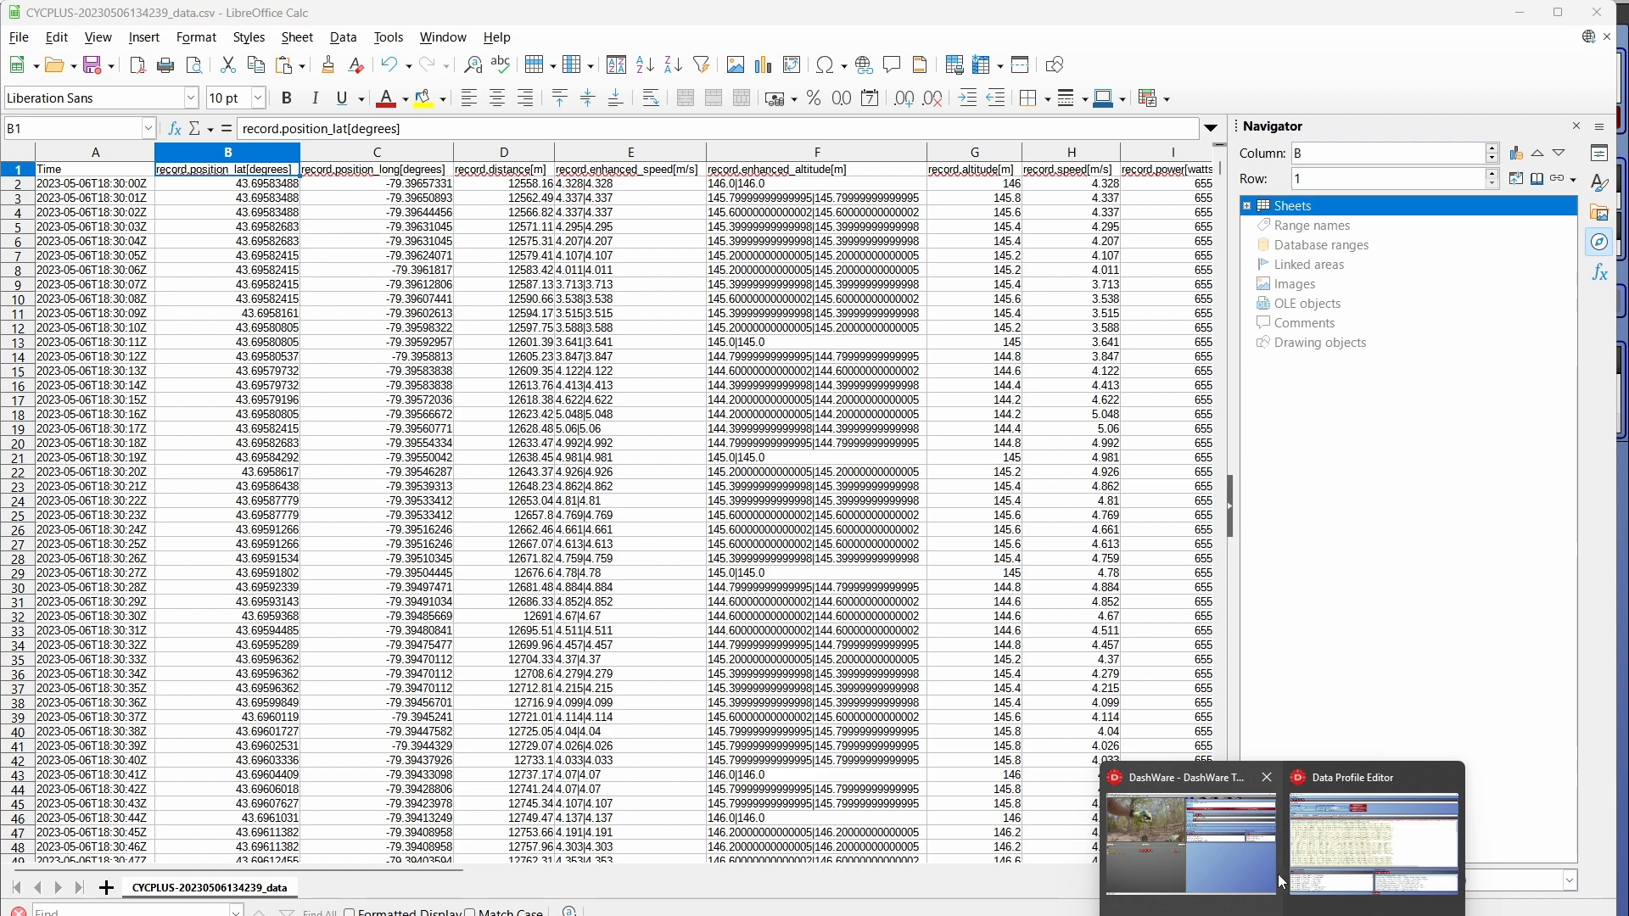
{"action": "left_click", "coordinate": [1311, 867]}
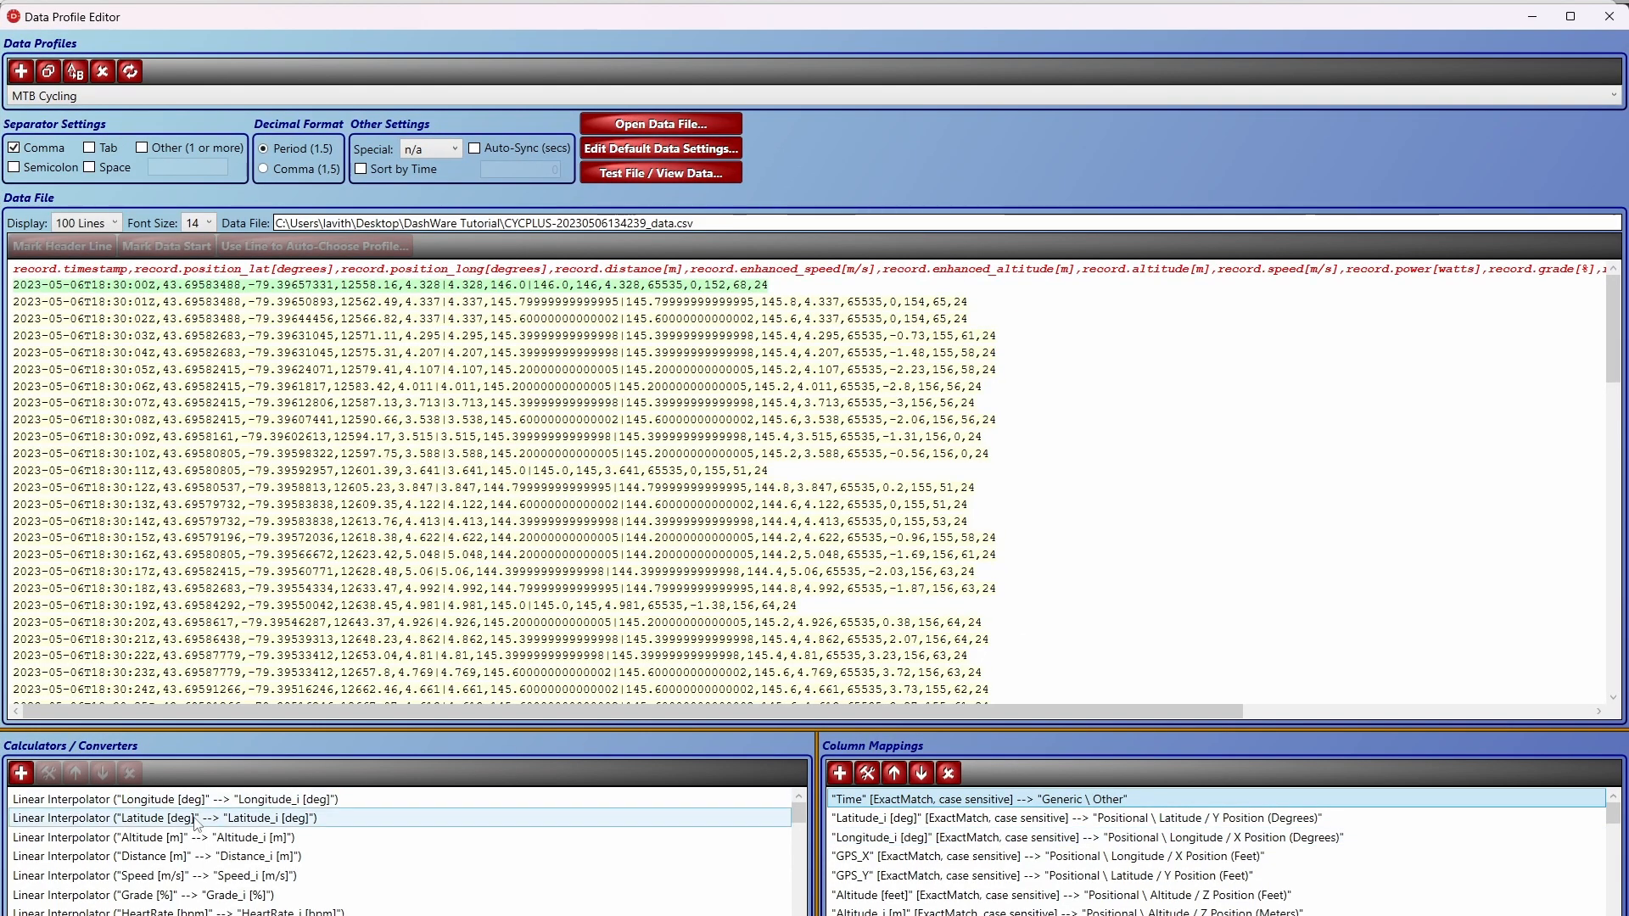
{"action": "double_click", "coordinate": [192, 824]}
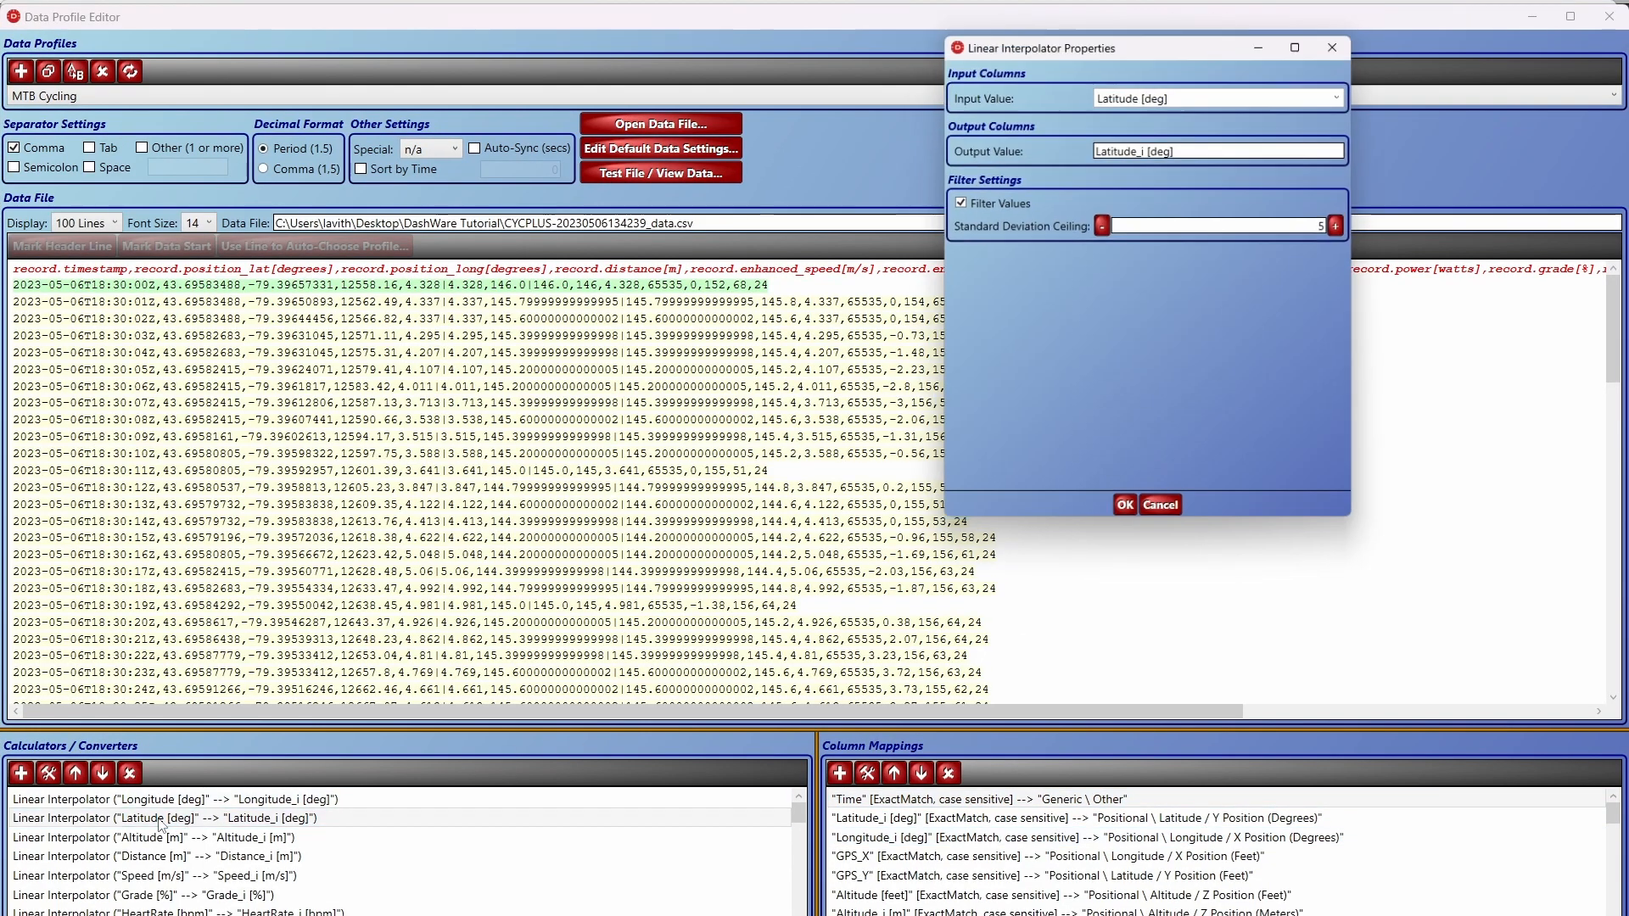
{"action": "left_click", "coordinate": [1113, 88]}
{"action": "key", "text": "ctrl+c"}
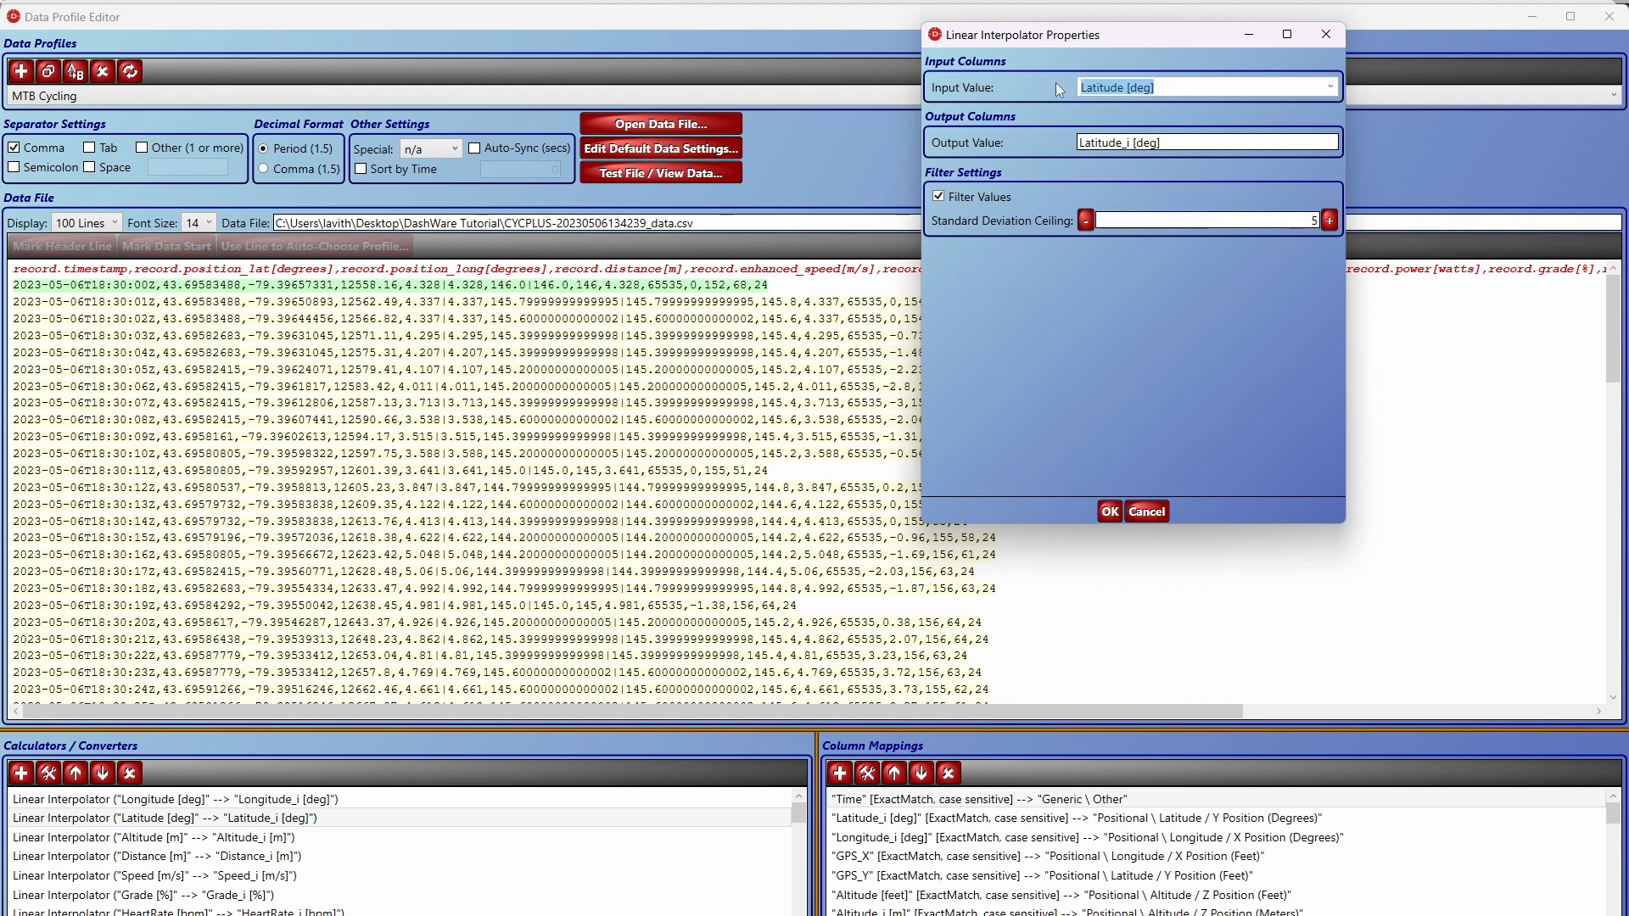
{"action": "right_click", "coordinate": [1125, 94]}
{"action": "left_click", "coordinate": [1167, 118]}
Step: Return to LibreOffice Calc and replace the latitude heading in cell B1 with the copied Latitude [deg]
{"action": "mouse_move", "coordinate": [1356, 915]}
{"action": "left_click", "coordinate": [1356, 866]}
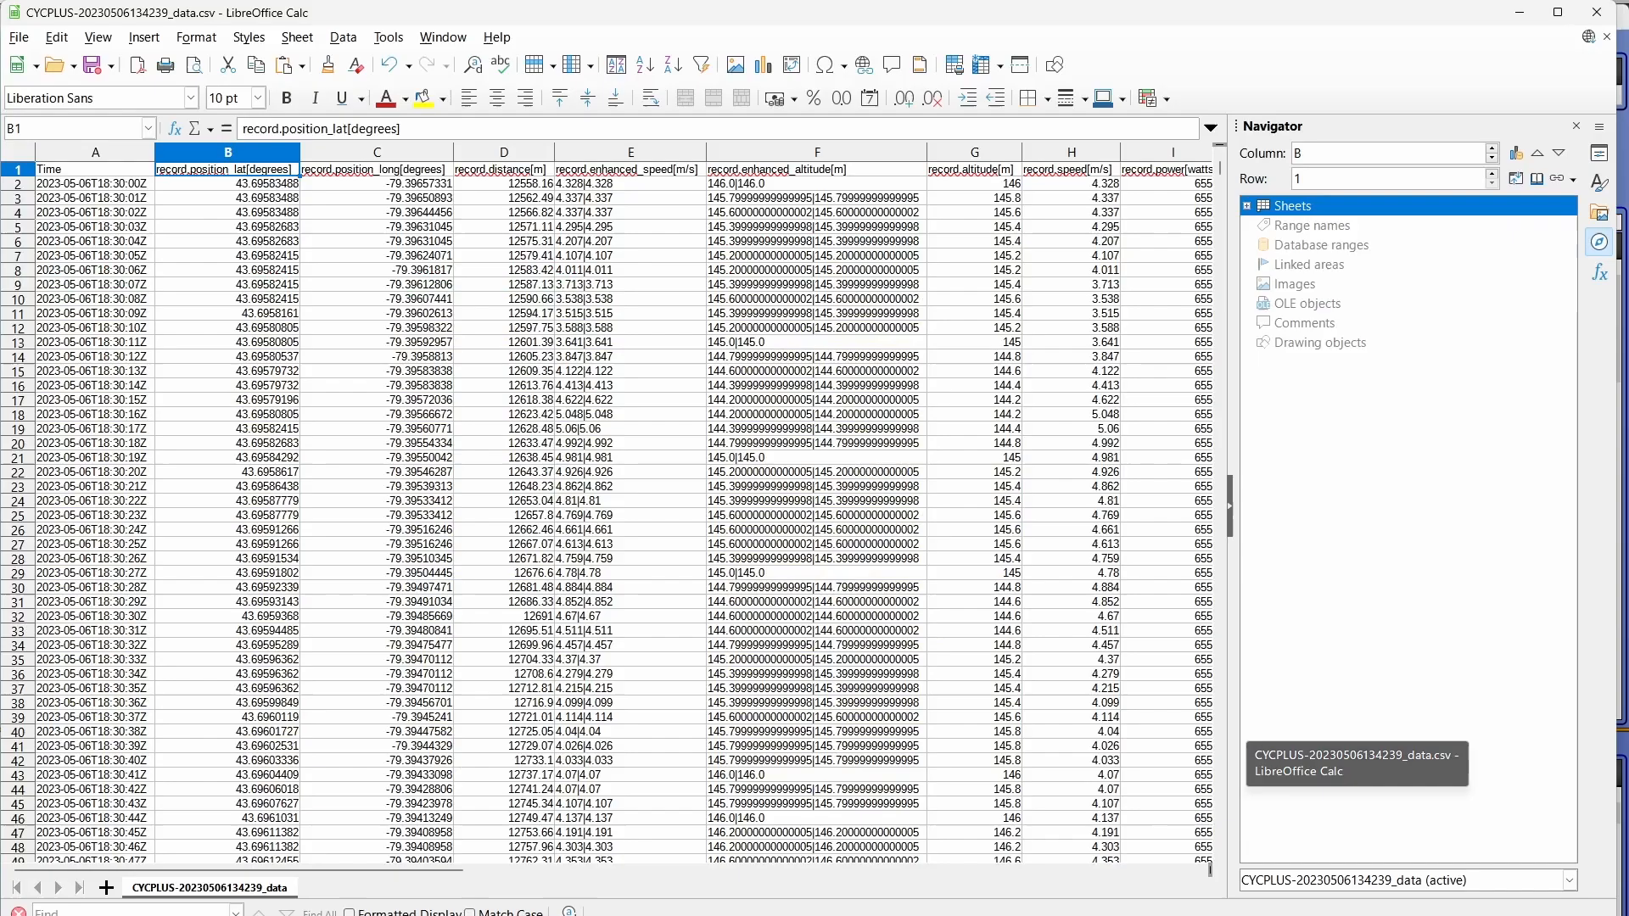
{"action": "left_click", "coordinate": [338, 128]}
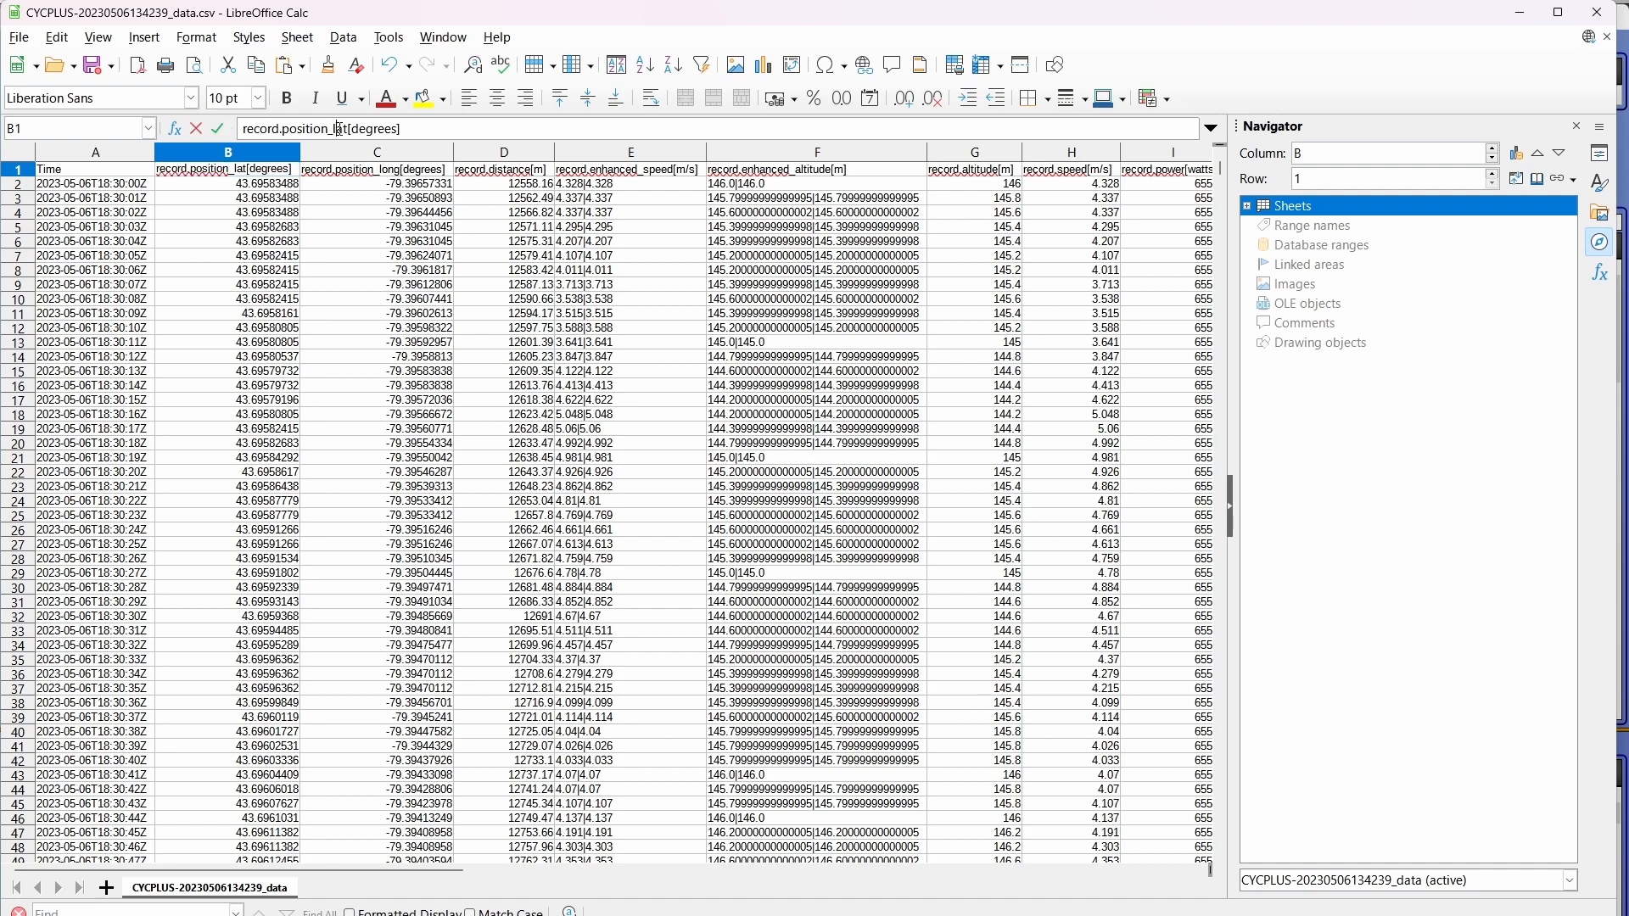
{"action": "left_click_drag", "start_coordinate": [447, 129], "coordinate": [239, 128]}
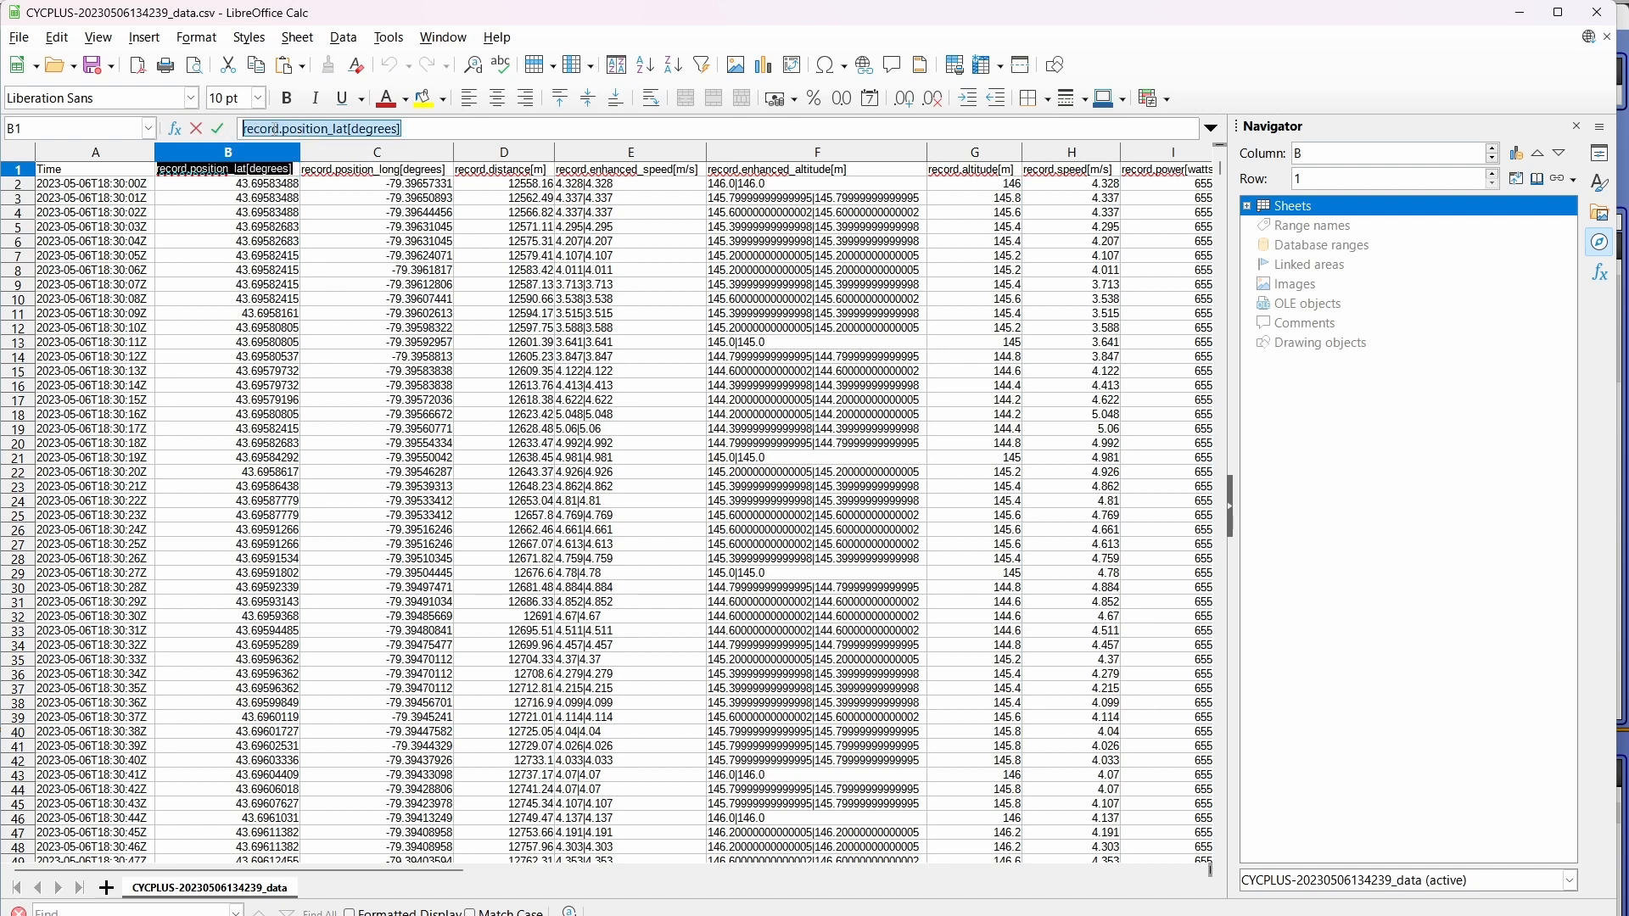
{"action": "right_click", "coordinate": [284, 128]}
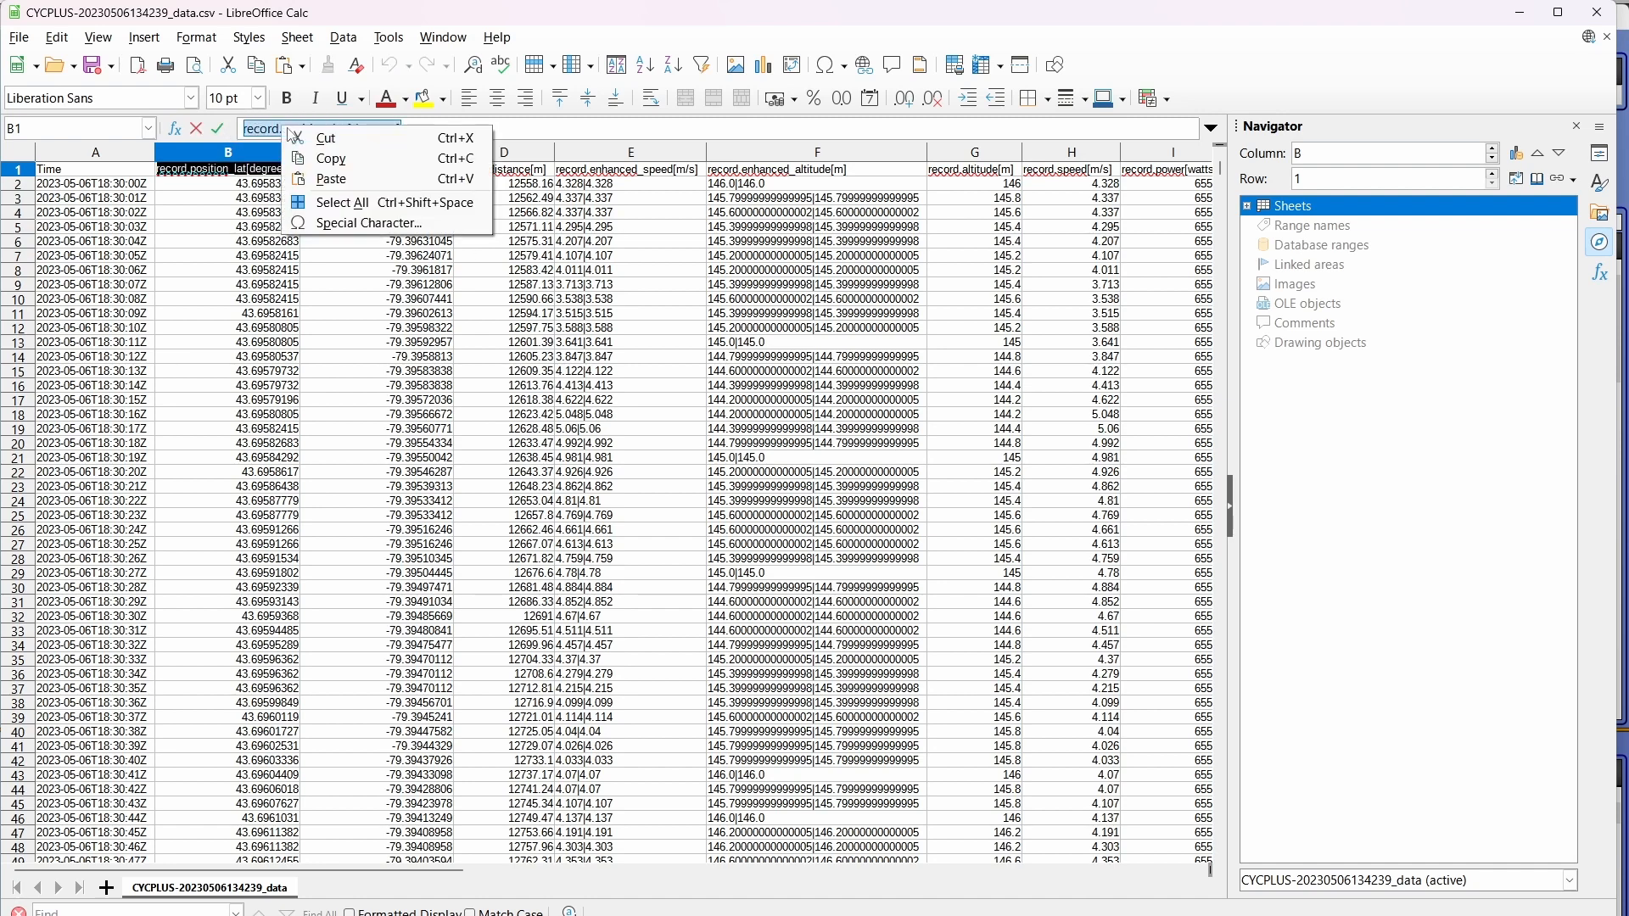
{"action": "left_click", "coordinate": [341, 179]}
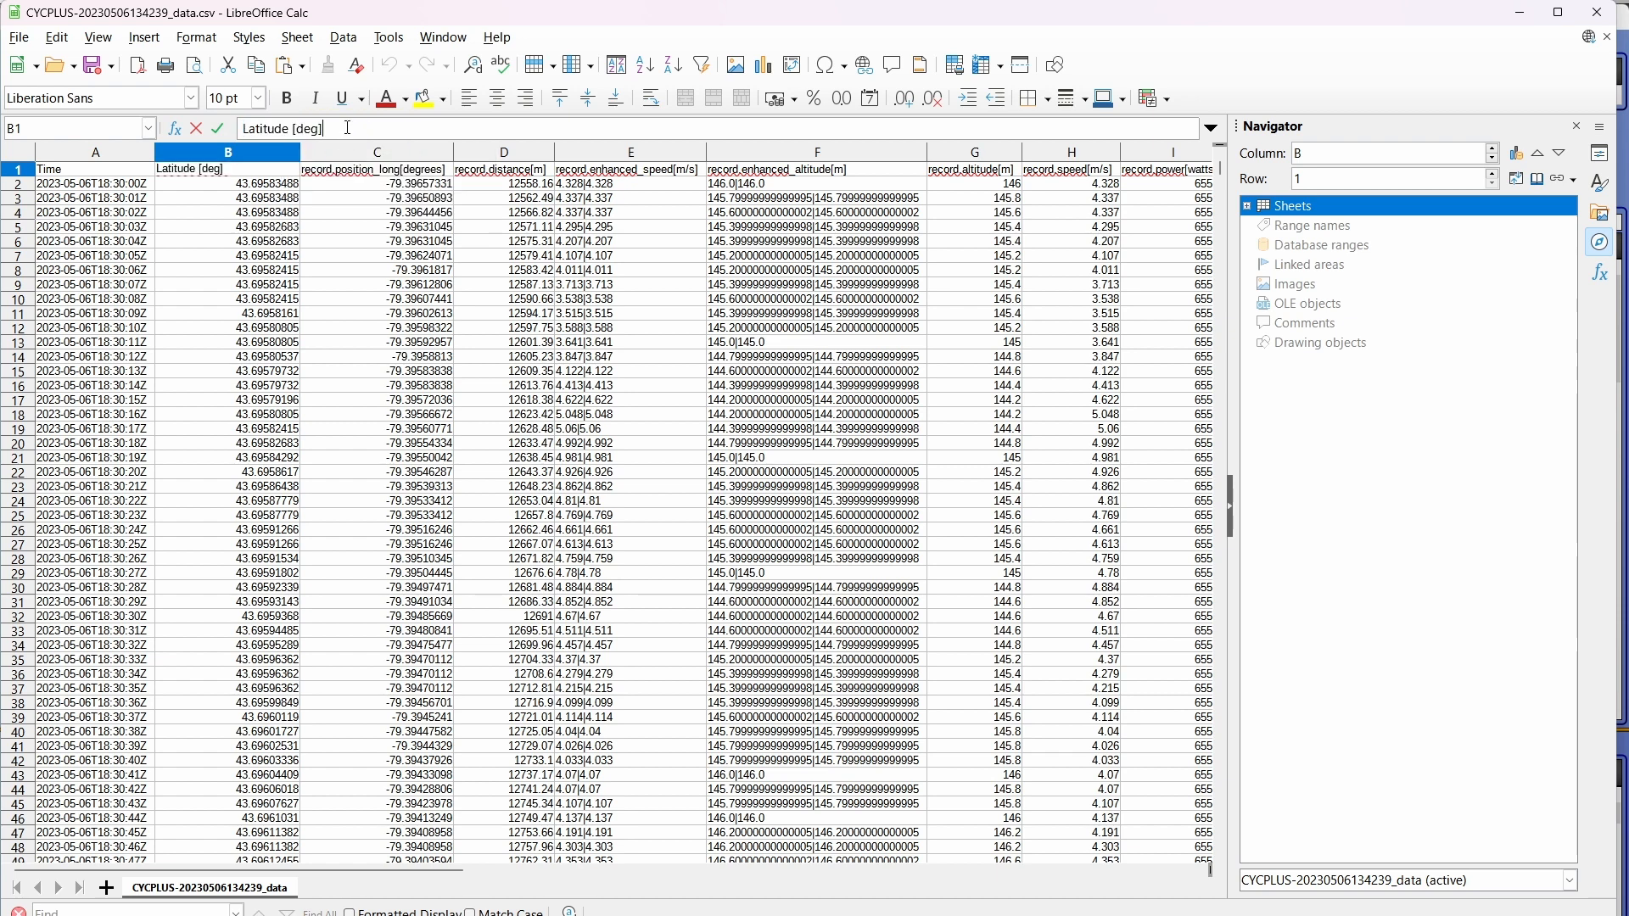
{"action": "left_click", "coordinate": [354, 176]}
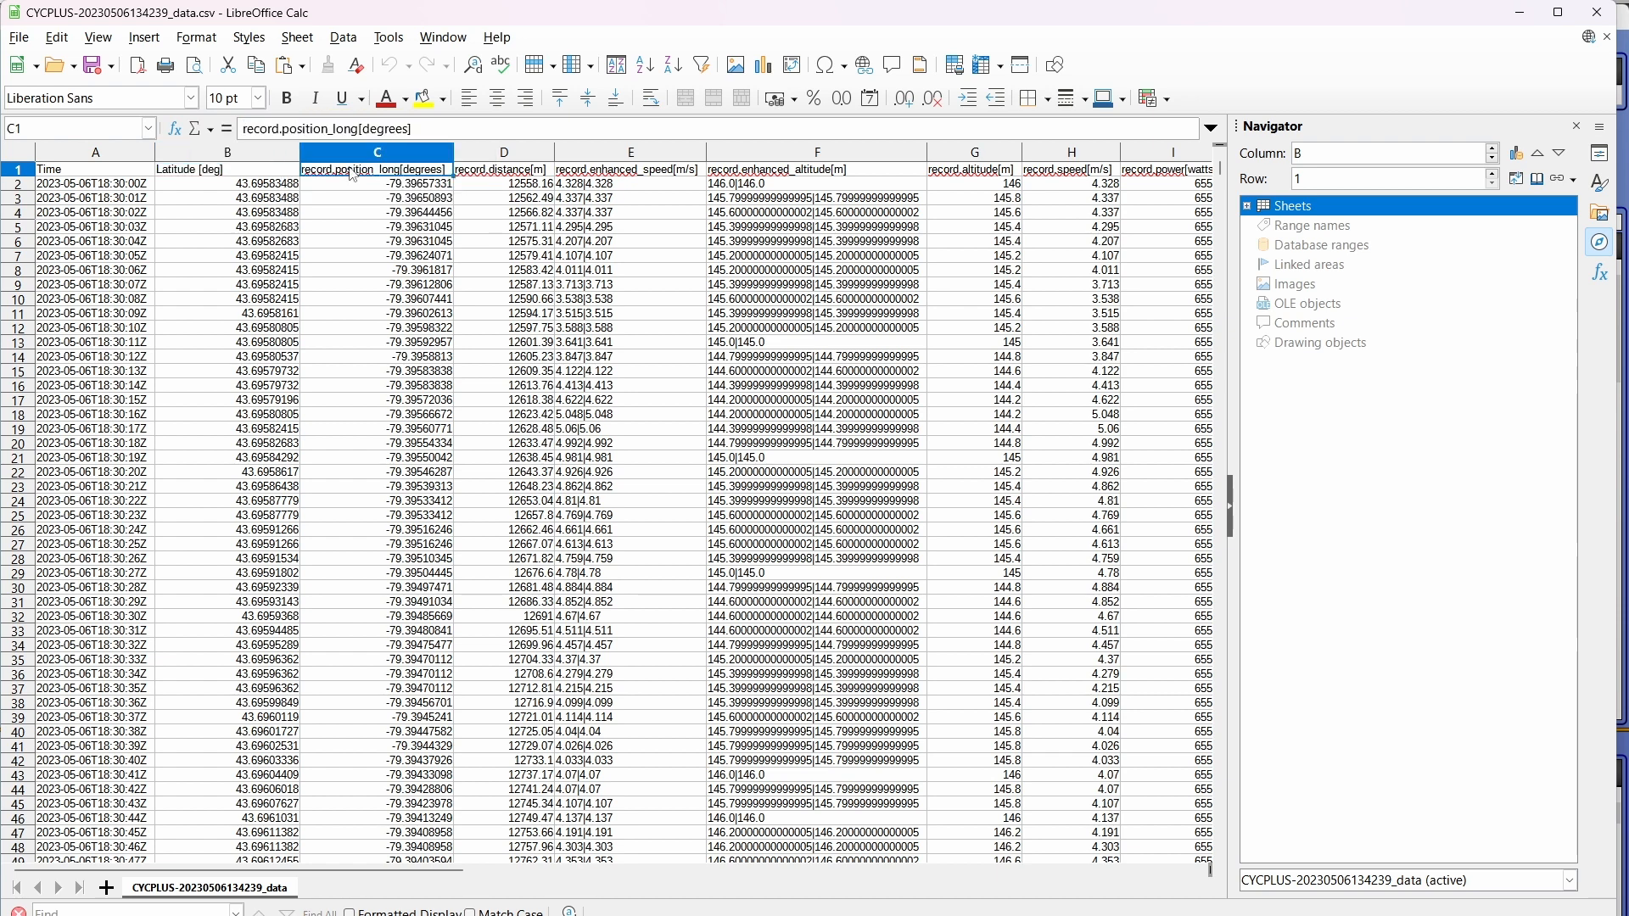
Step: Review the sheet's column headings from Time to Temperature [C], comparing them with the Data Profile Editor's calculators and column mappings
{"action": "left_click", "coordinate": [228, 178]}
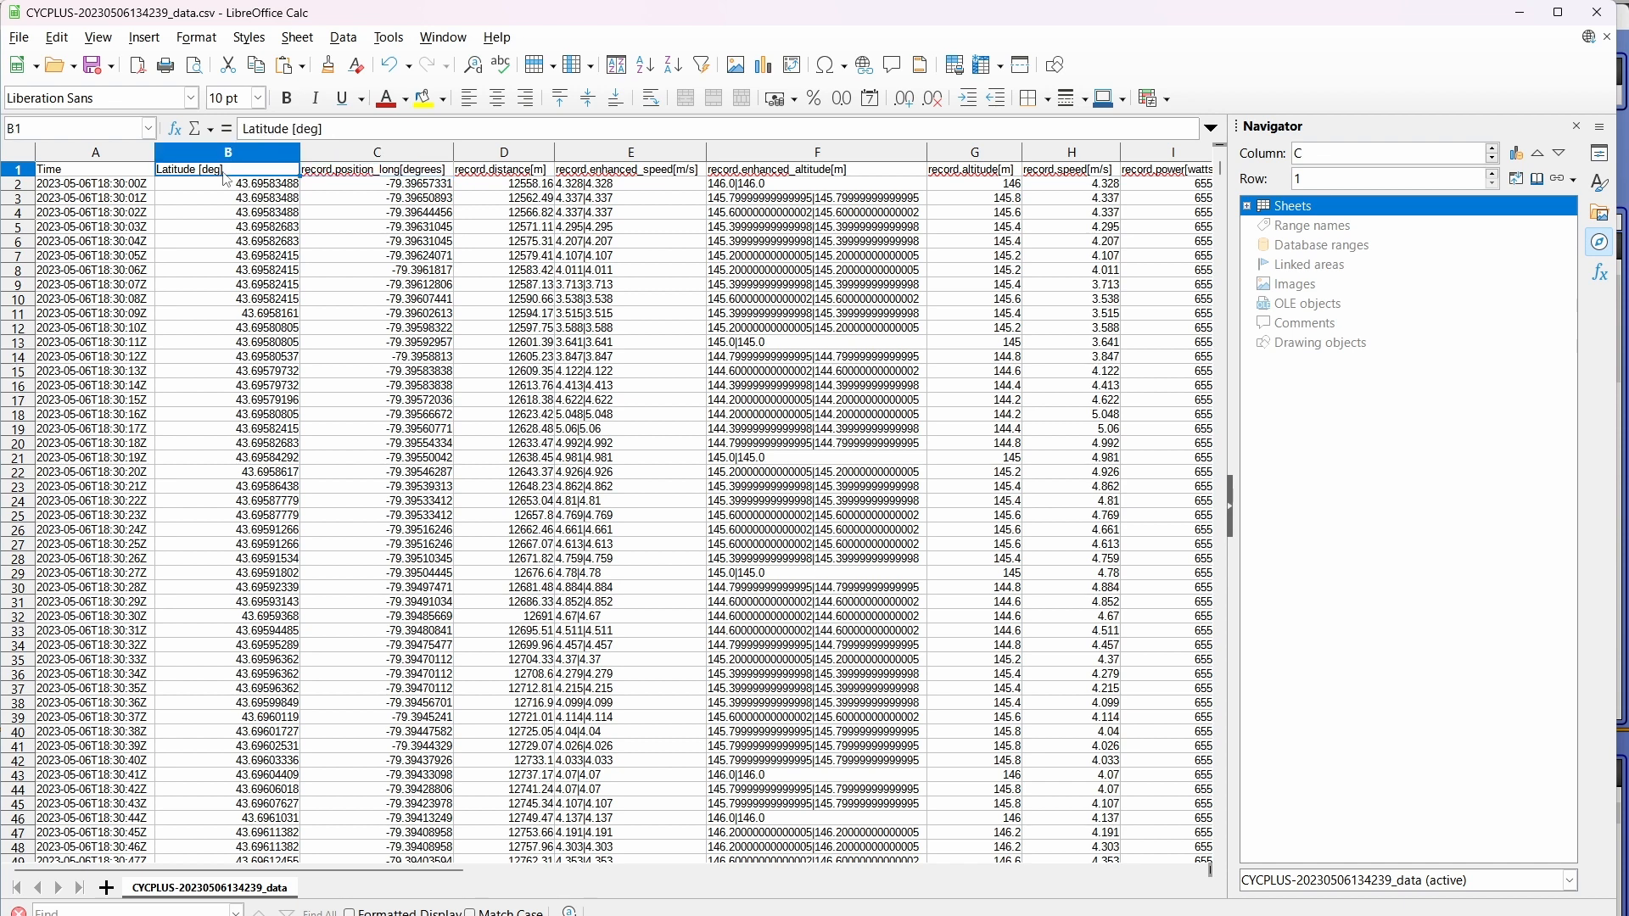
{"action": "left_click", "coordinate": [120, 180]}
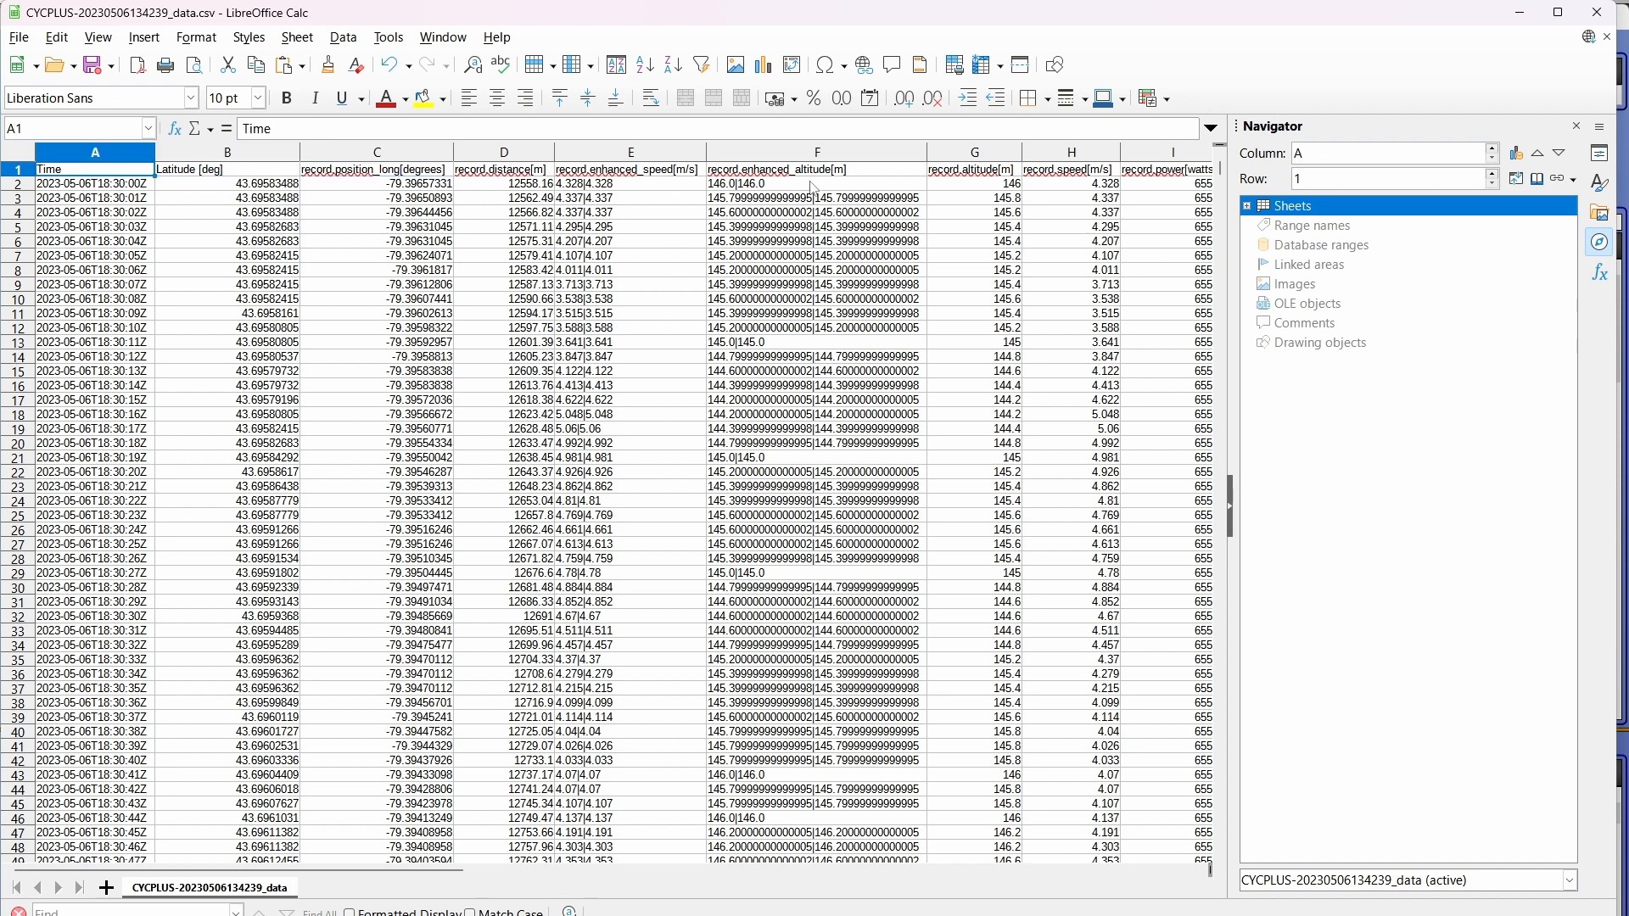
{"action": "mouse_move", "coordinate": [1257, 912]}
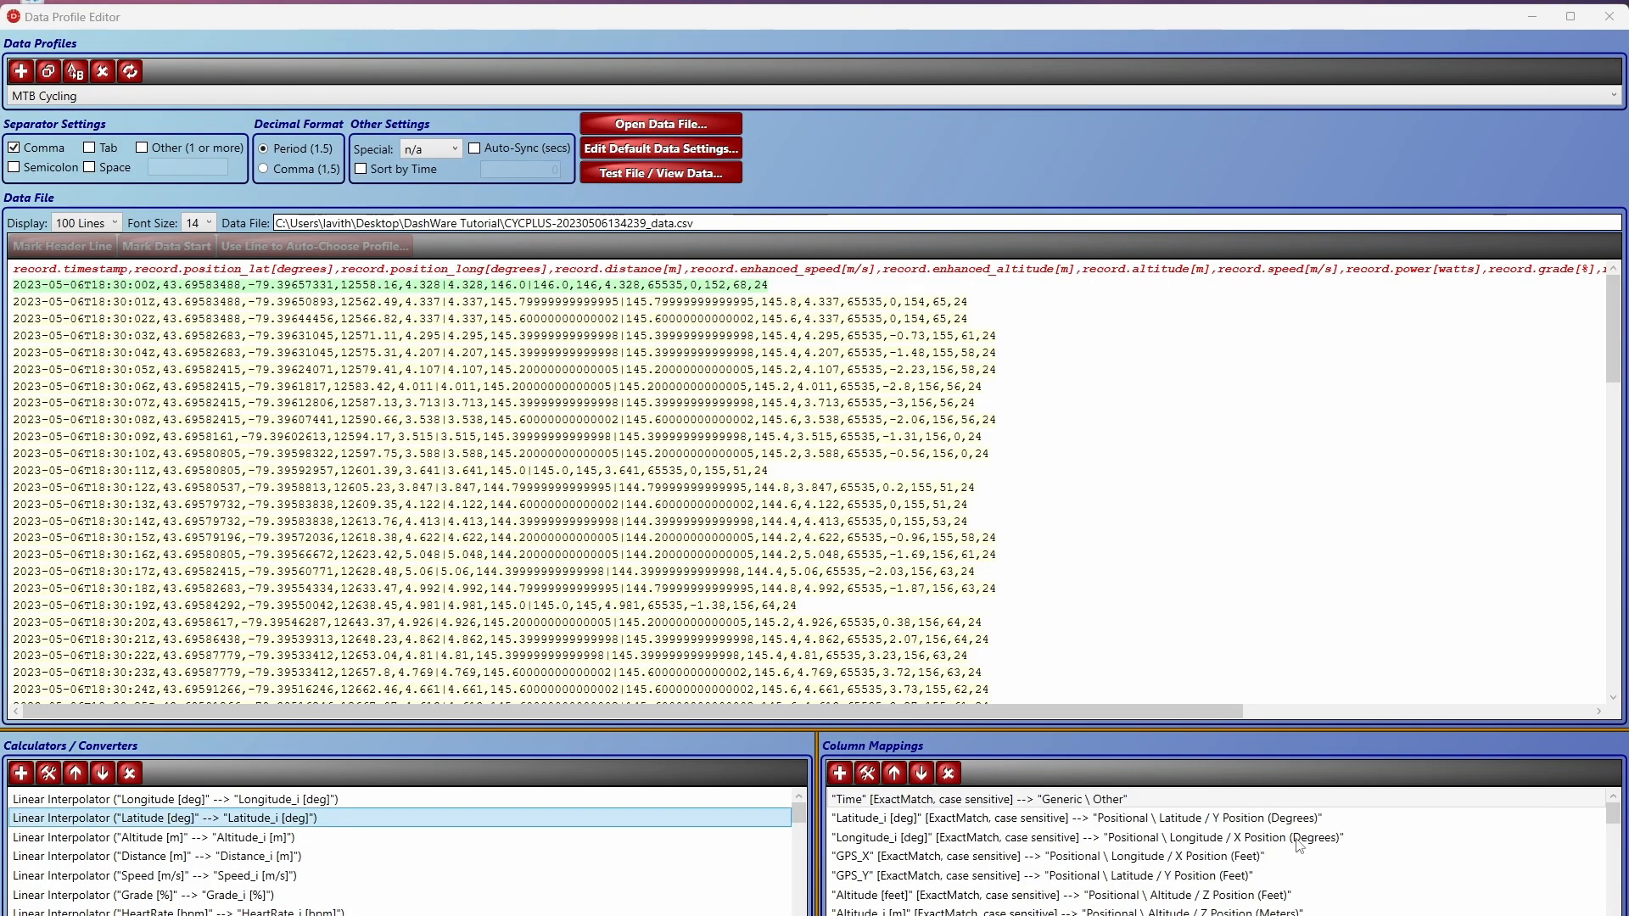
{"action": "left_click", "coordinate": [1342, 876]}
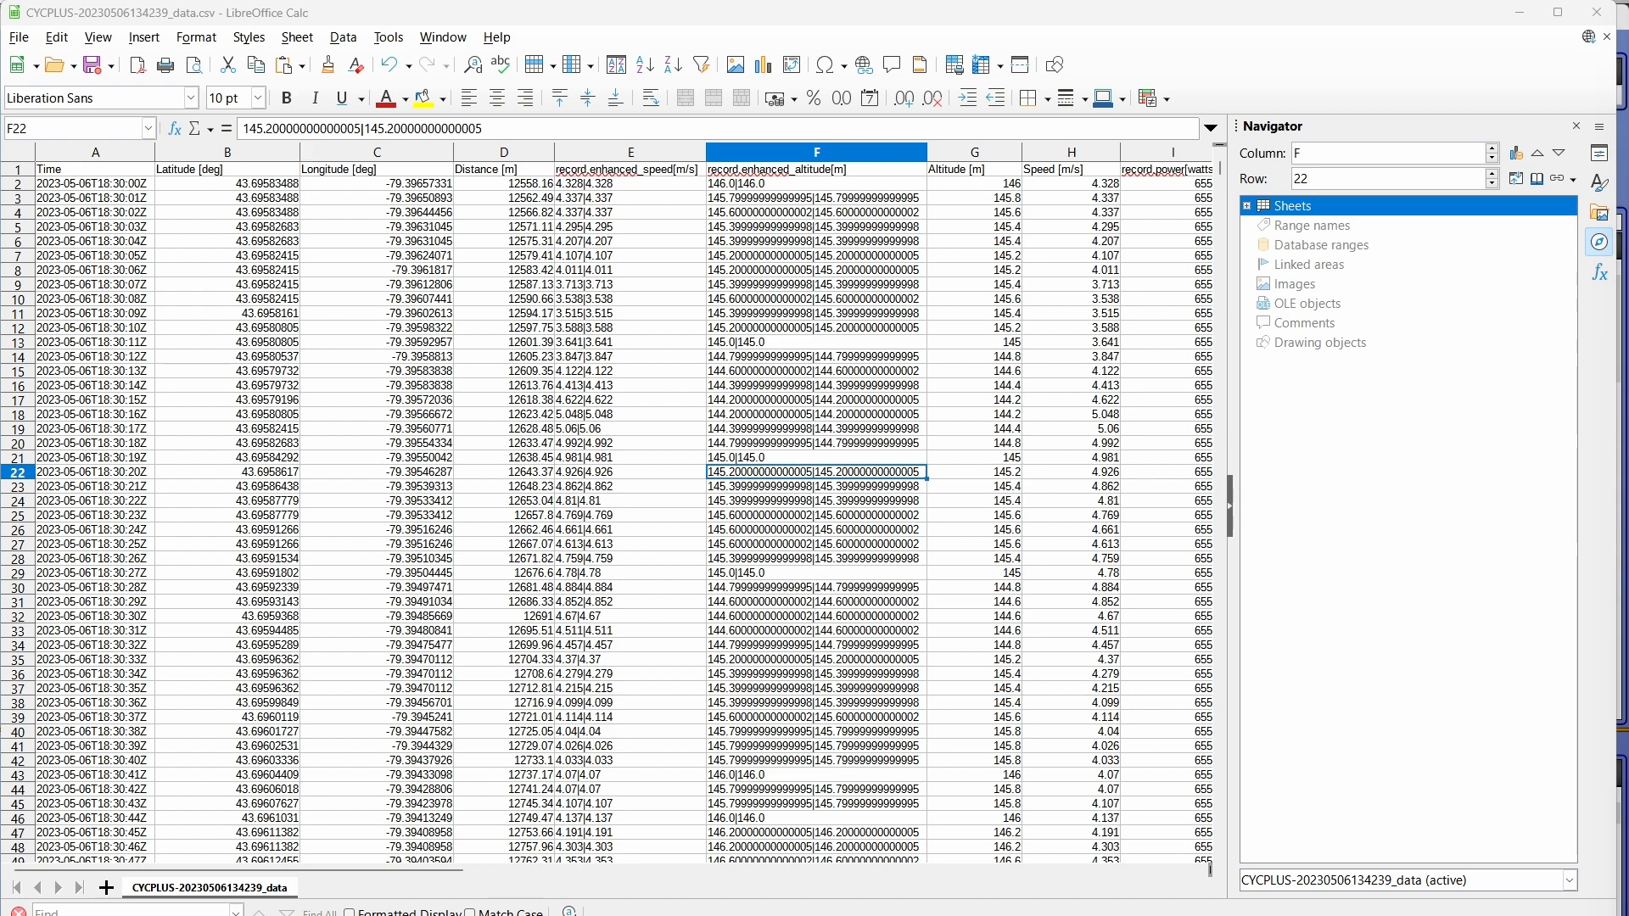
{"action": "left_click", "coordinate": [1394, 814]}
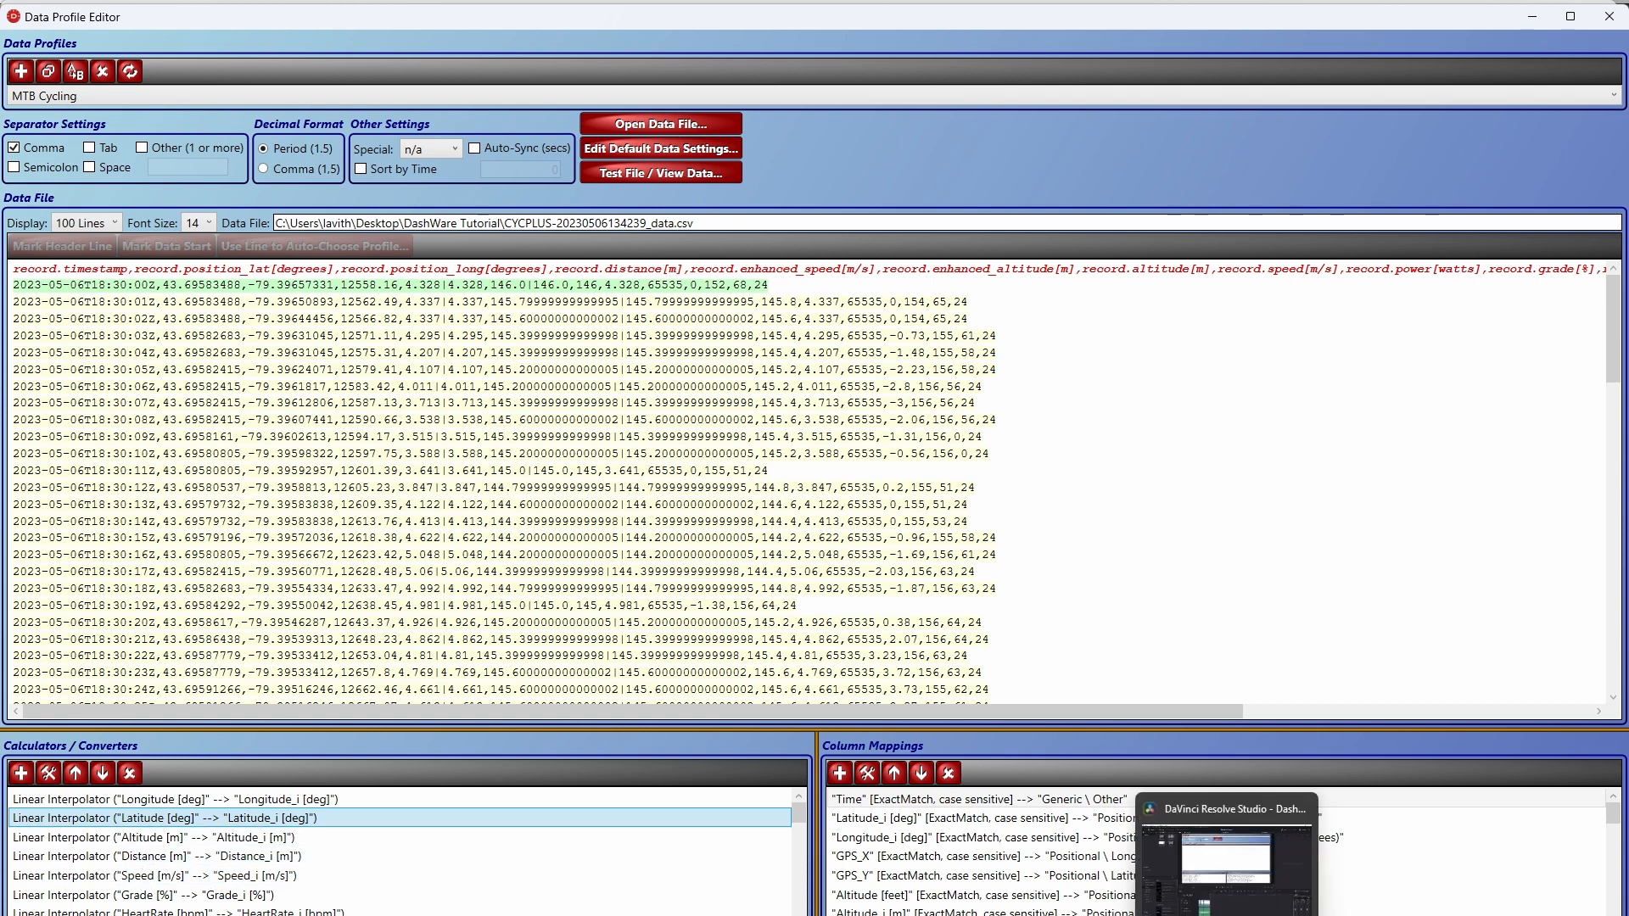
{"action": "left_click", "coordinate": [1338, 912]}
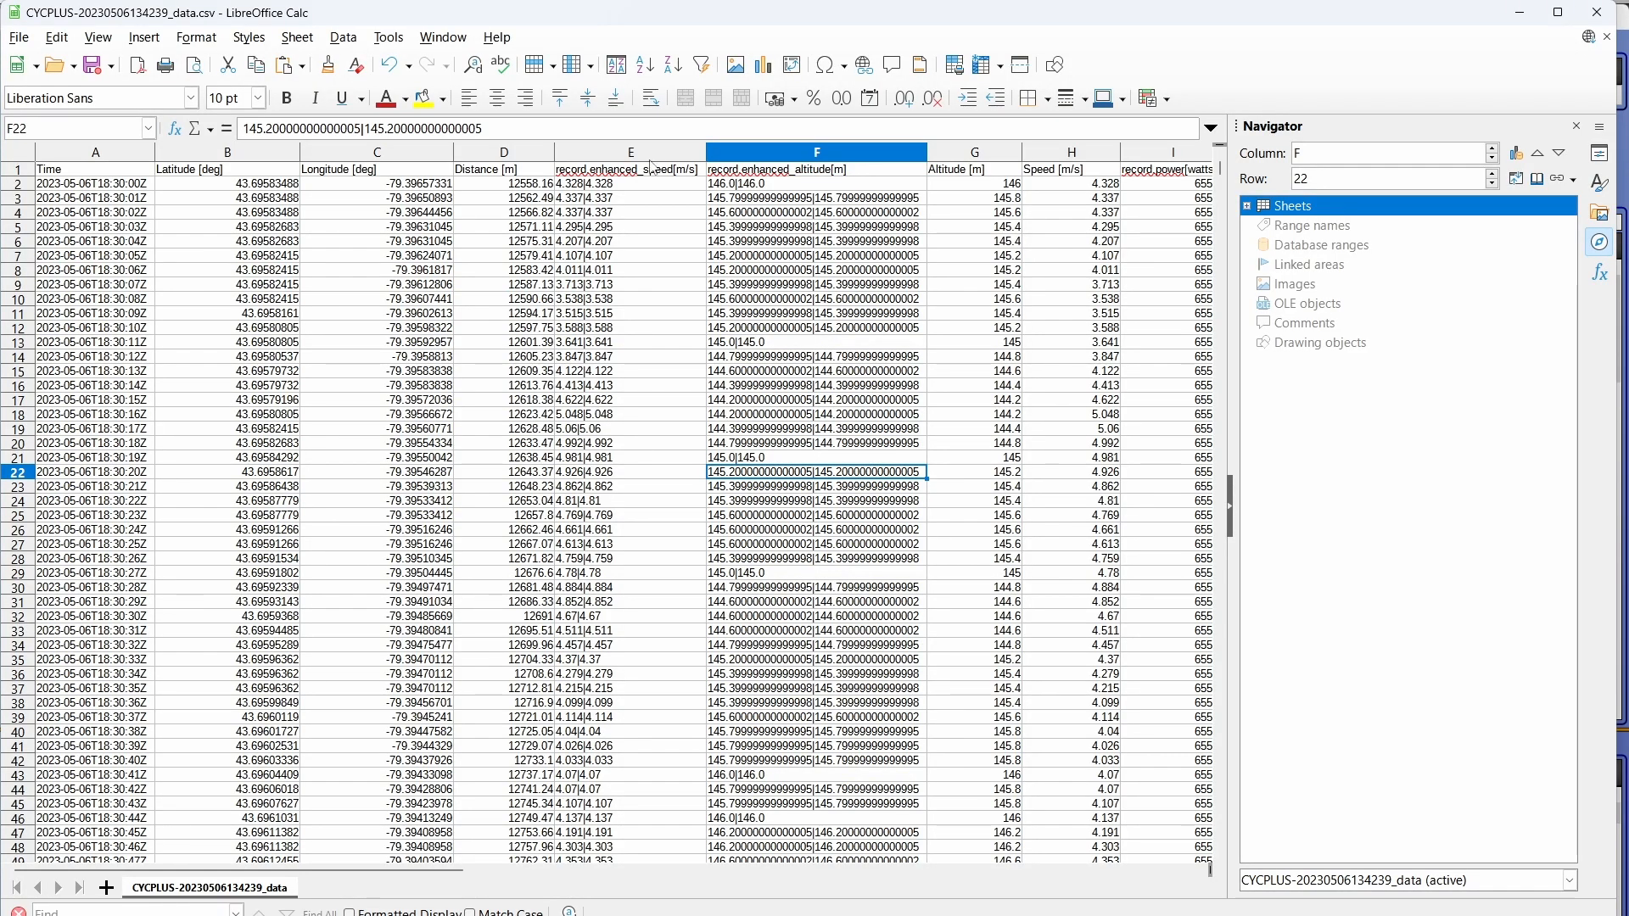
{"action": "left_click_drag", "start_coordinate": [439, 872], "coordinate": [598, 890]}
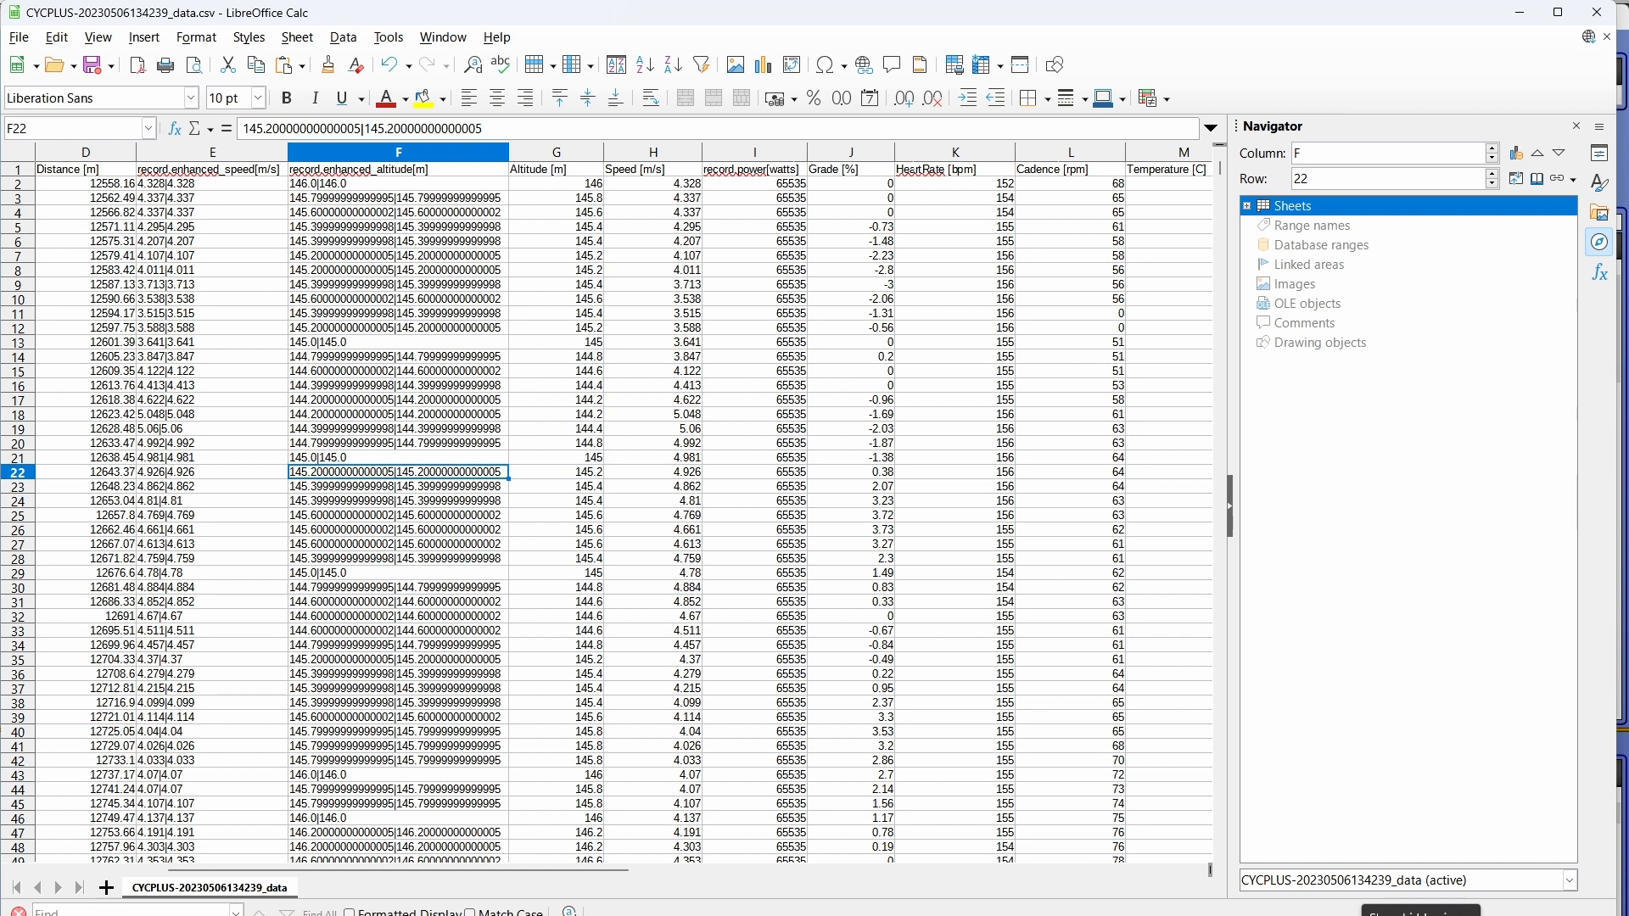
{"action": "mouse_move", "coordinate": [1366, 852]}
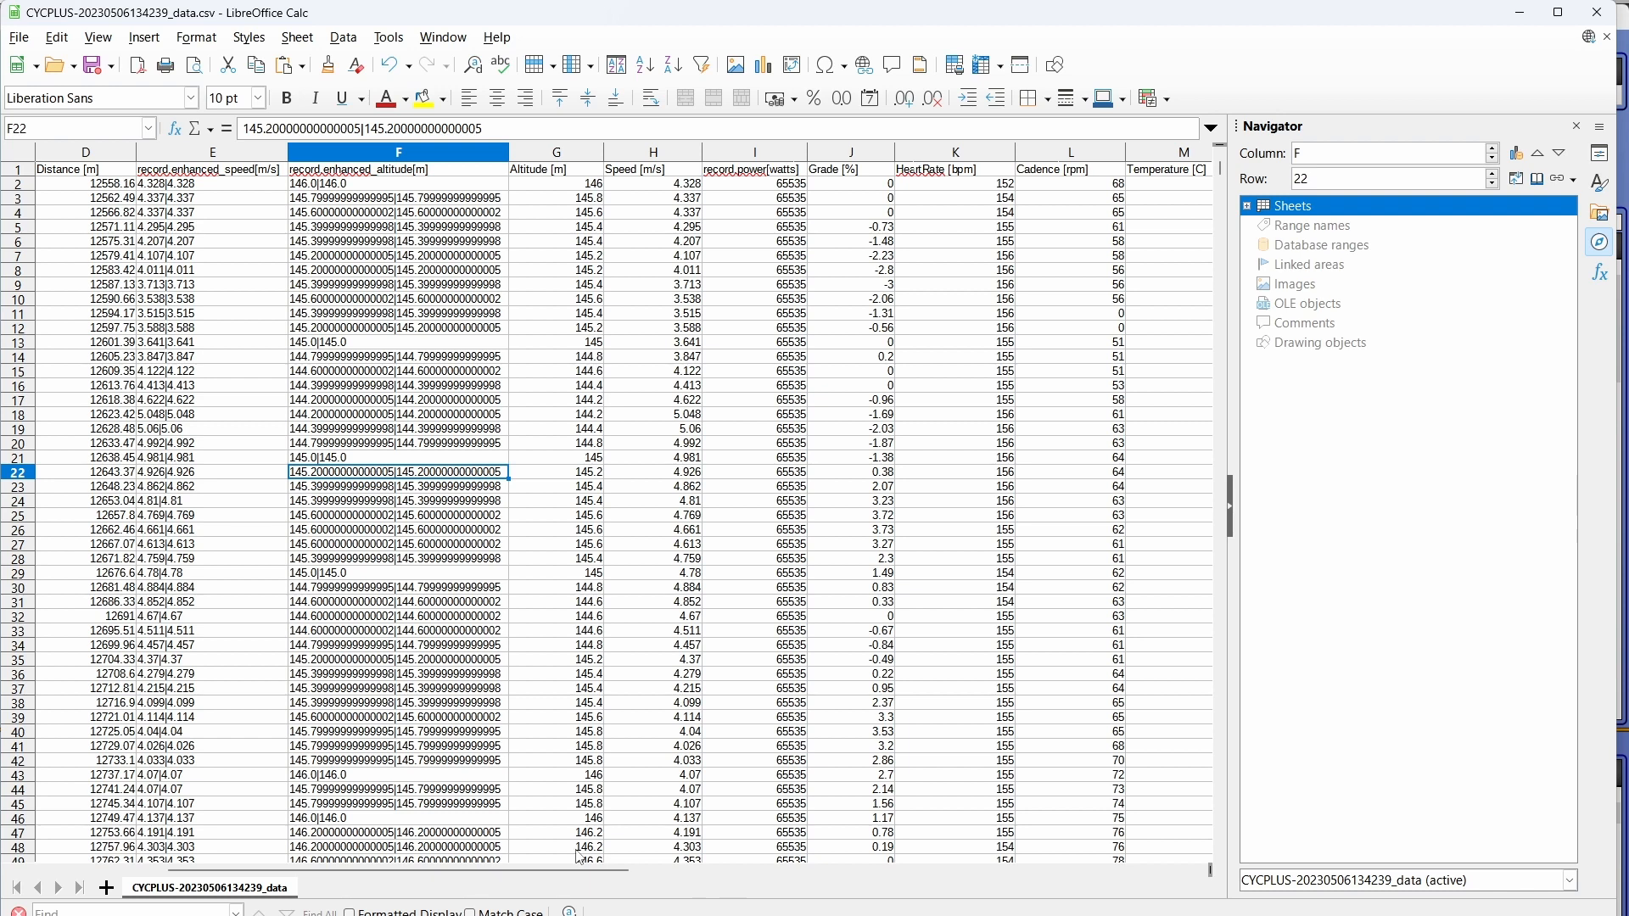
{"action": "left_click_drag", "start_coordinate": [583, 871], "coordinate": [526, 874]}
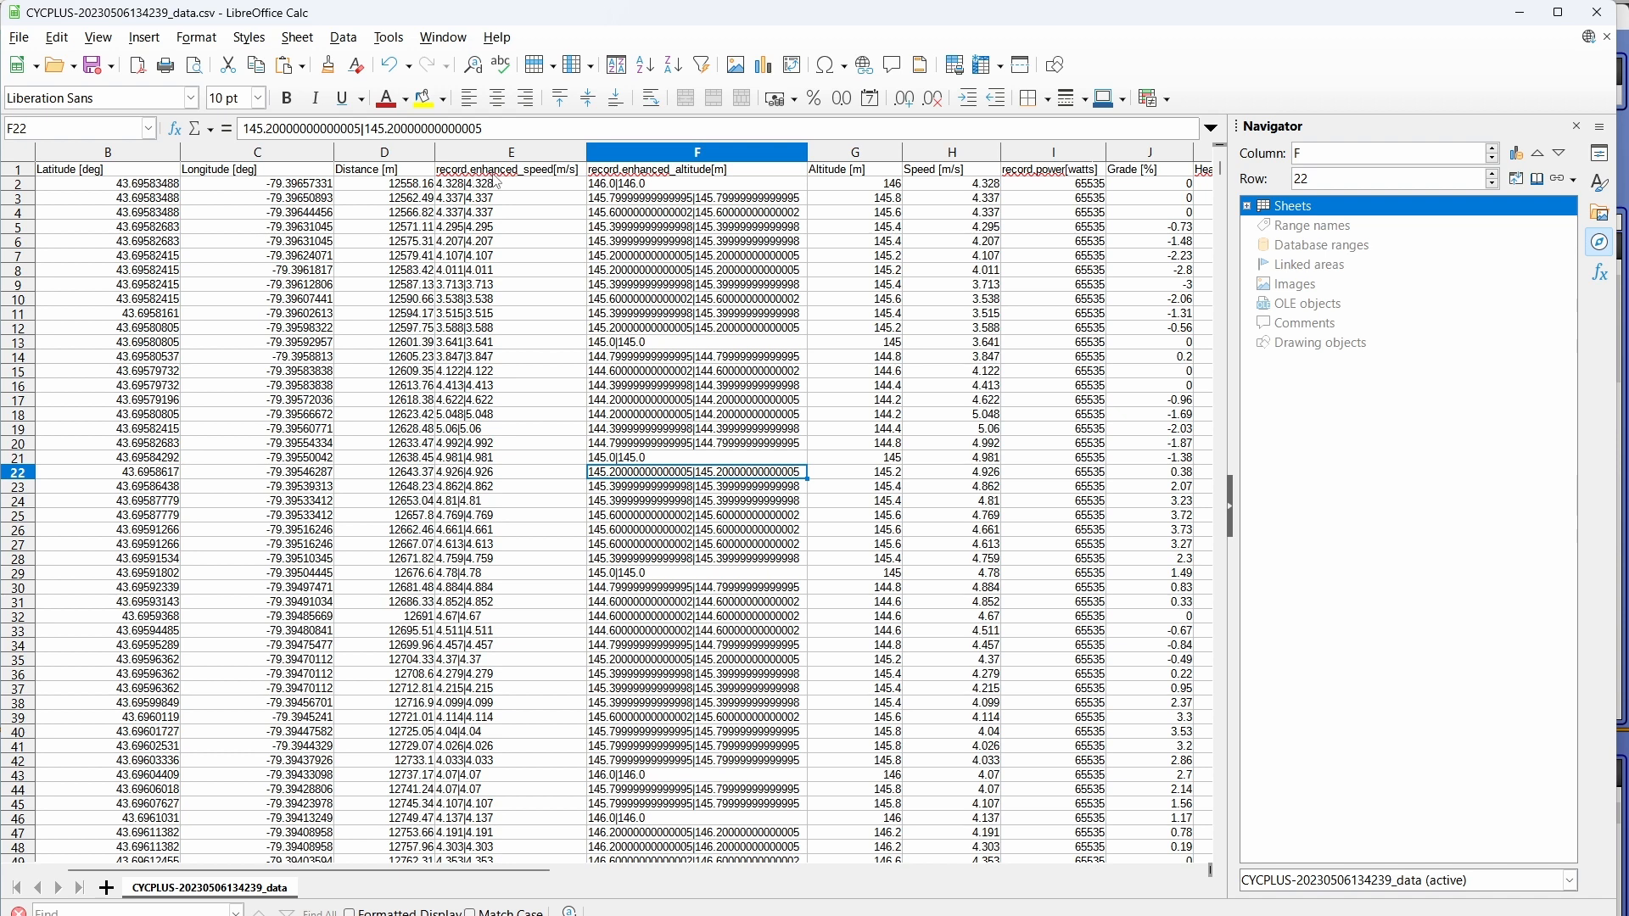
Step: Delete the record.enhanced_speed[m/s] and record.enhanced_altitude[m] columns from the sheet
{"action": "left_click", "coordinate": [536, 153]}
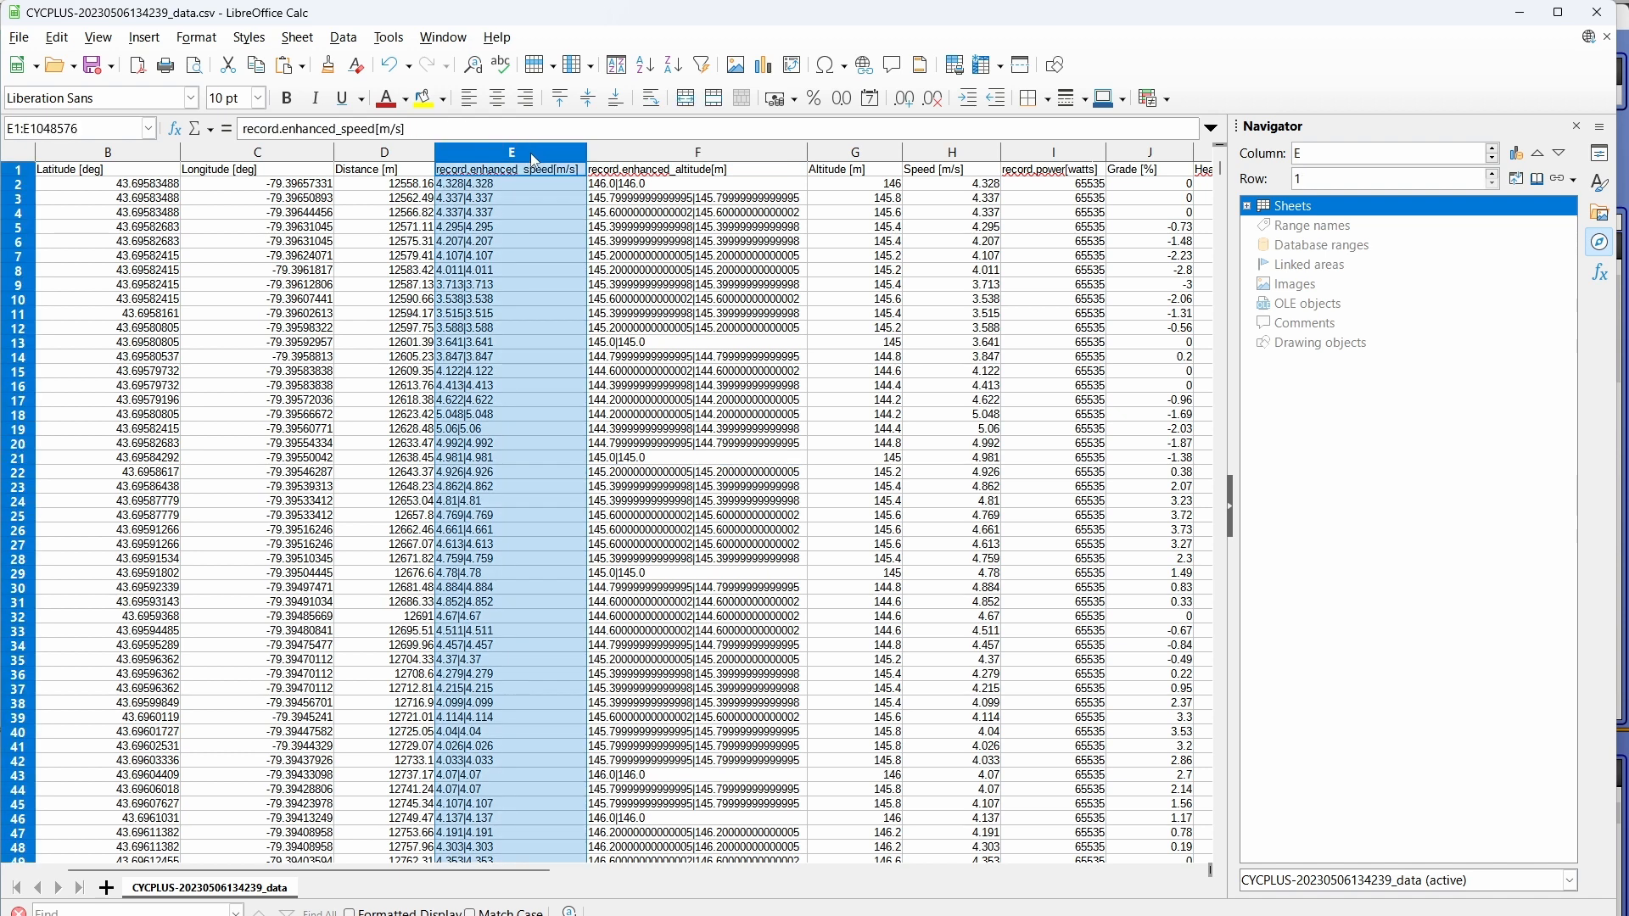
{"action": "right_click", "coordinate": [535, 160]}
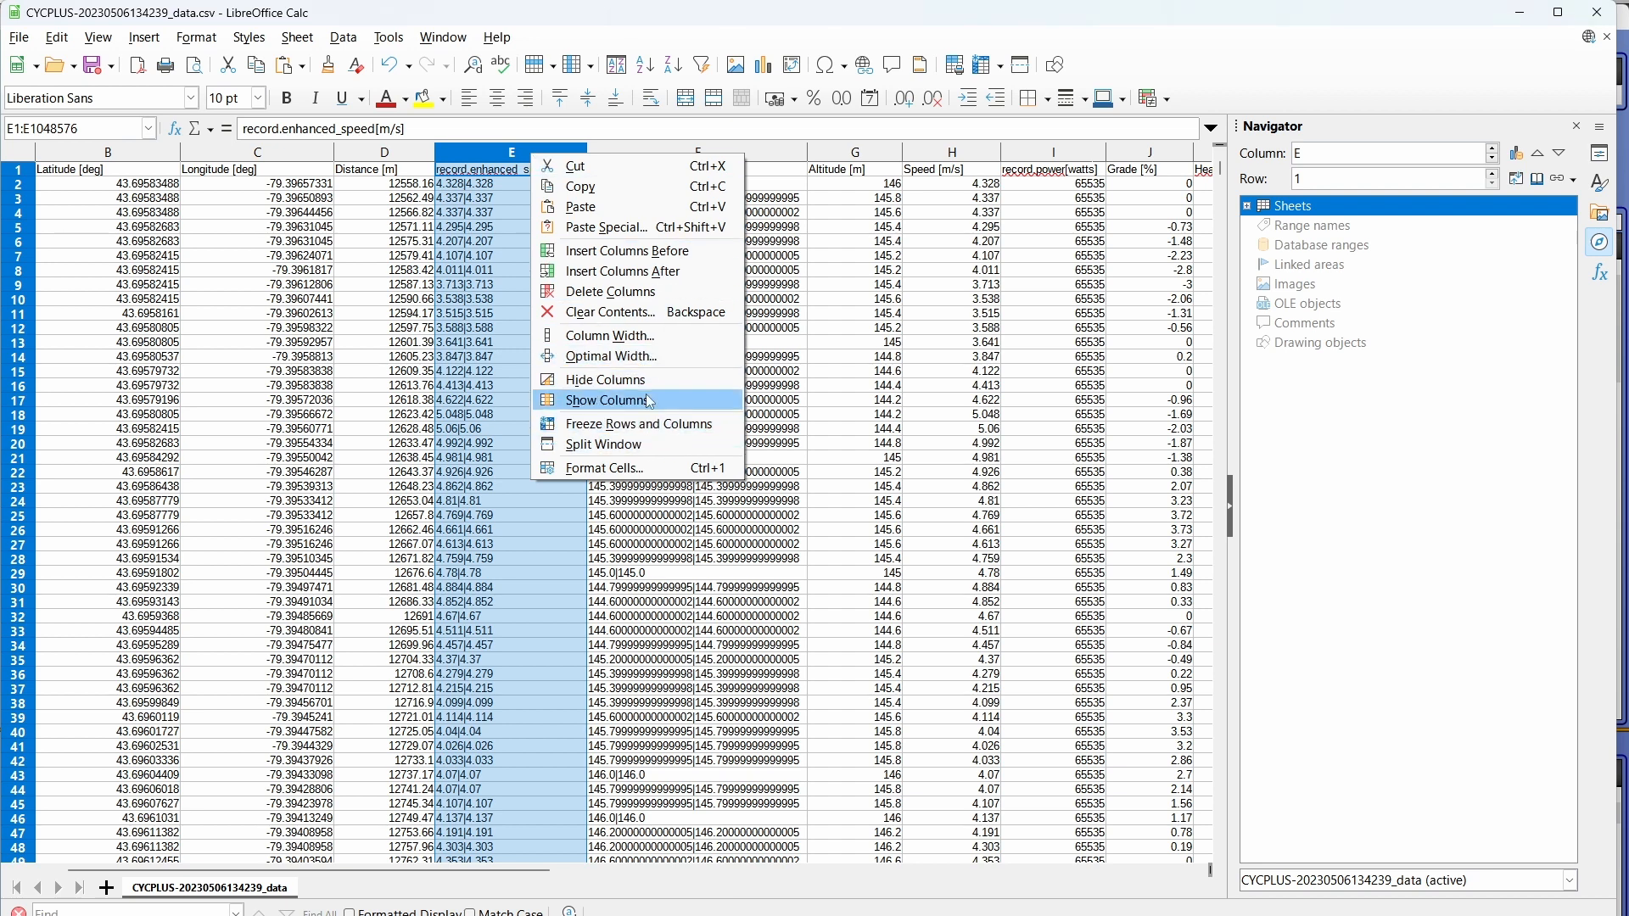
{"action": "left_click", "coordinate": [625, 293]}
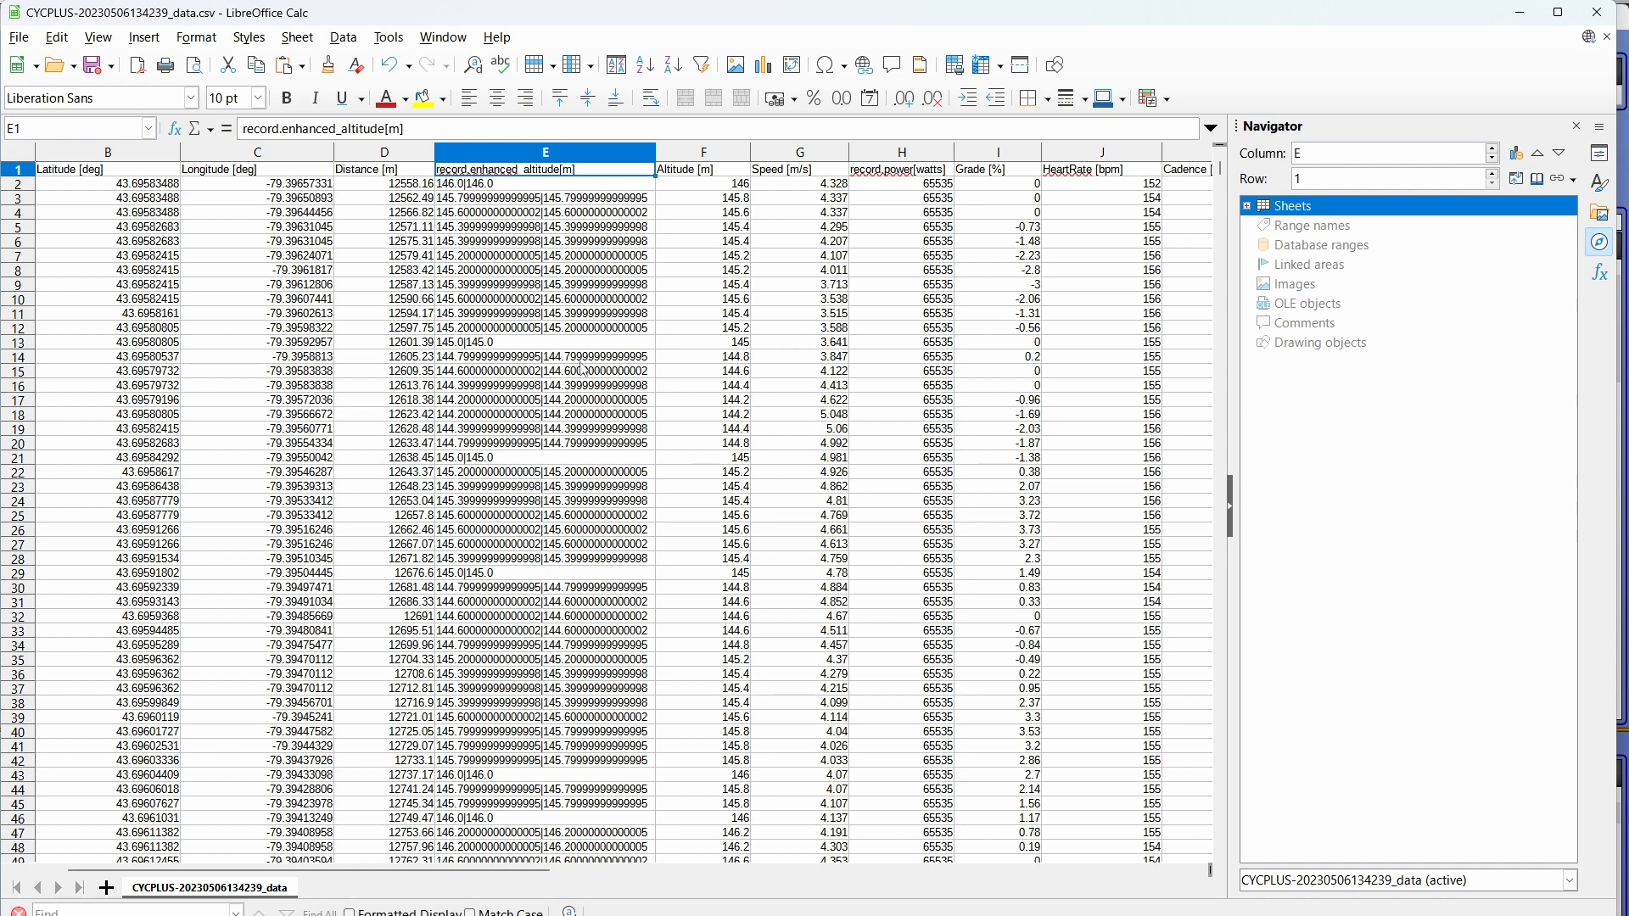
{"action": "right_click", "coordinate": [593, 159]}
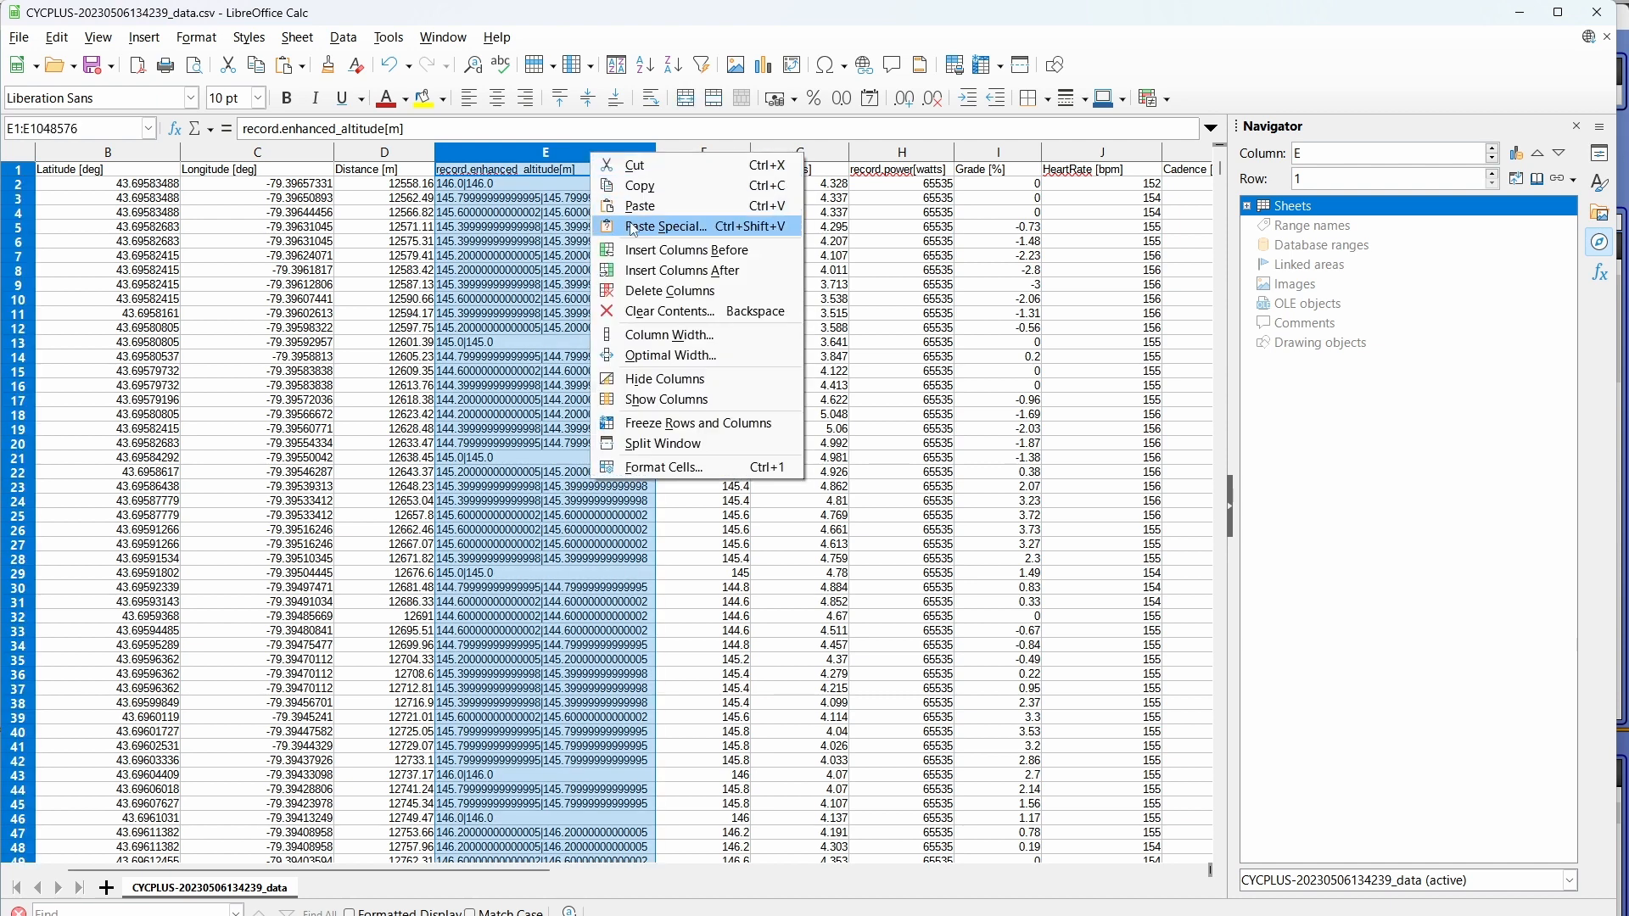
{"action": "left_click", "coordinate": [560, 157]}
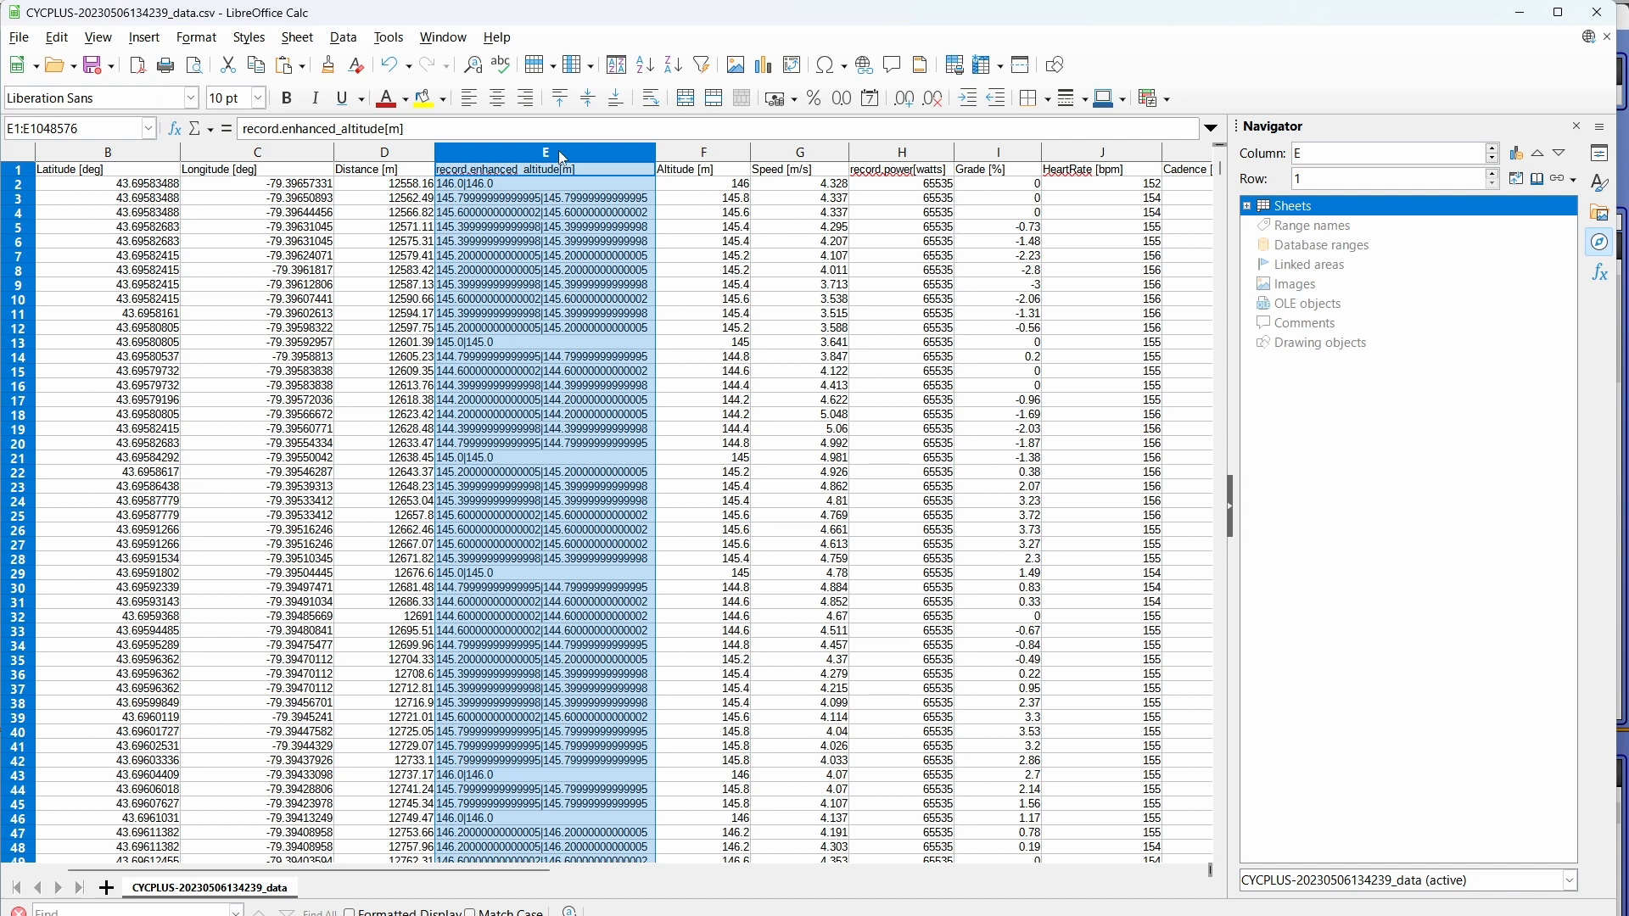
{"action": "right_click", "coordinate": [563, 157]}
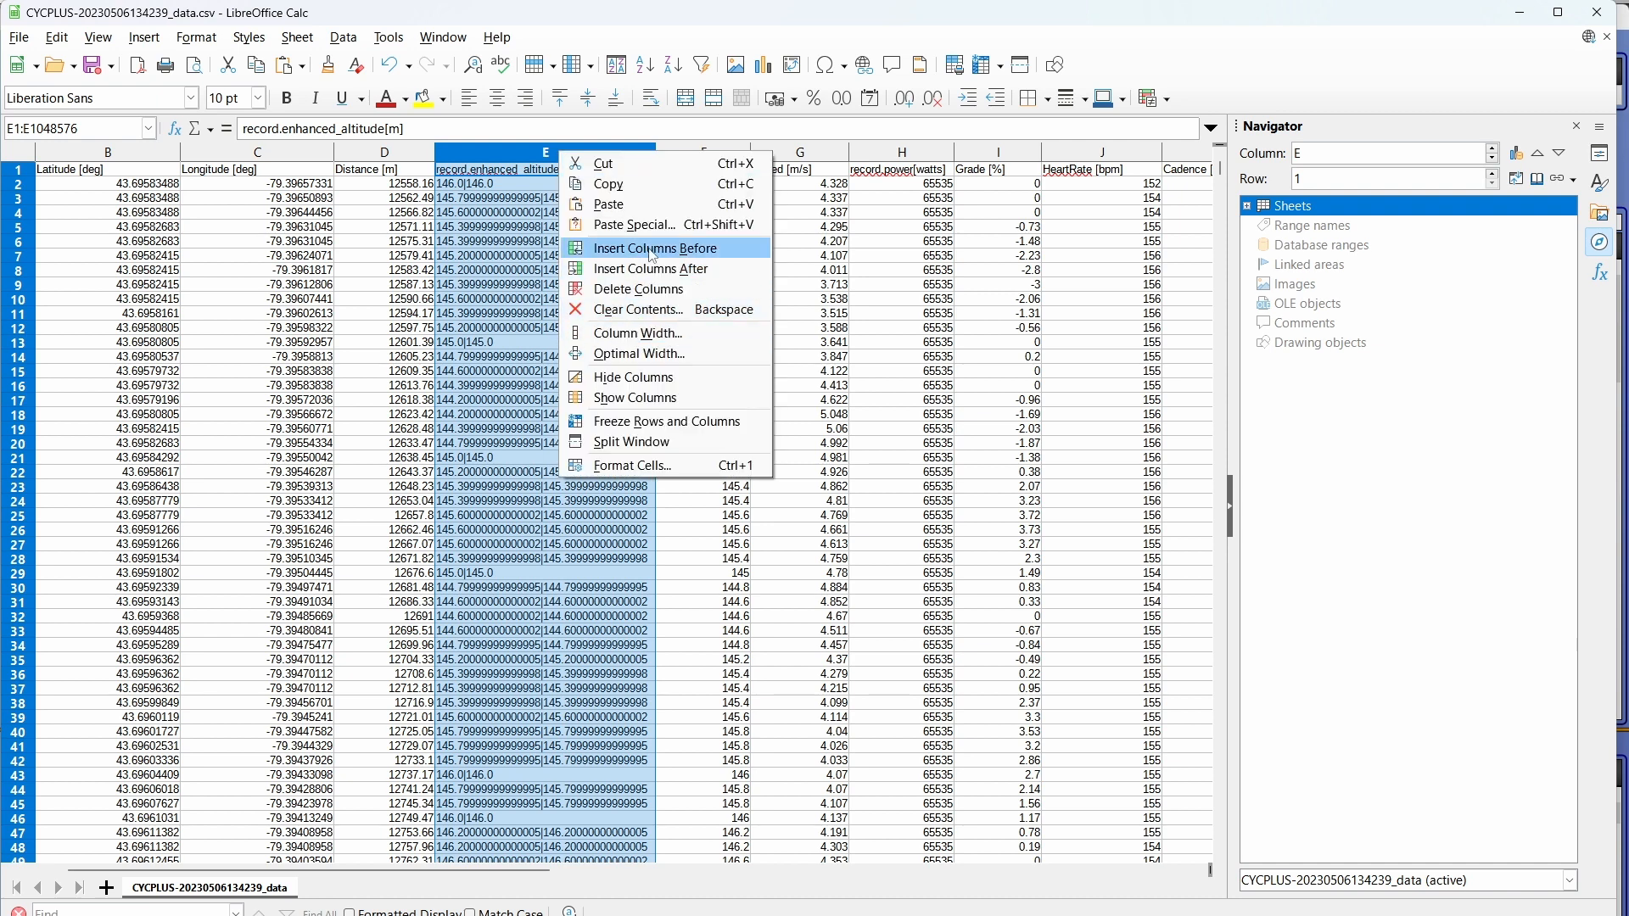
{"action": "left_click", "coordinate": [652, 291]}
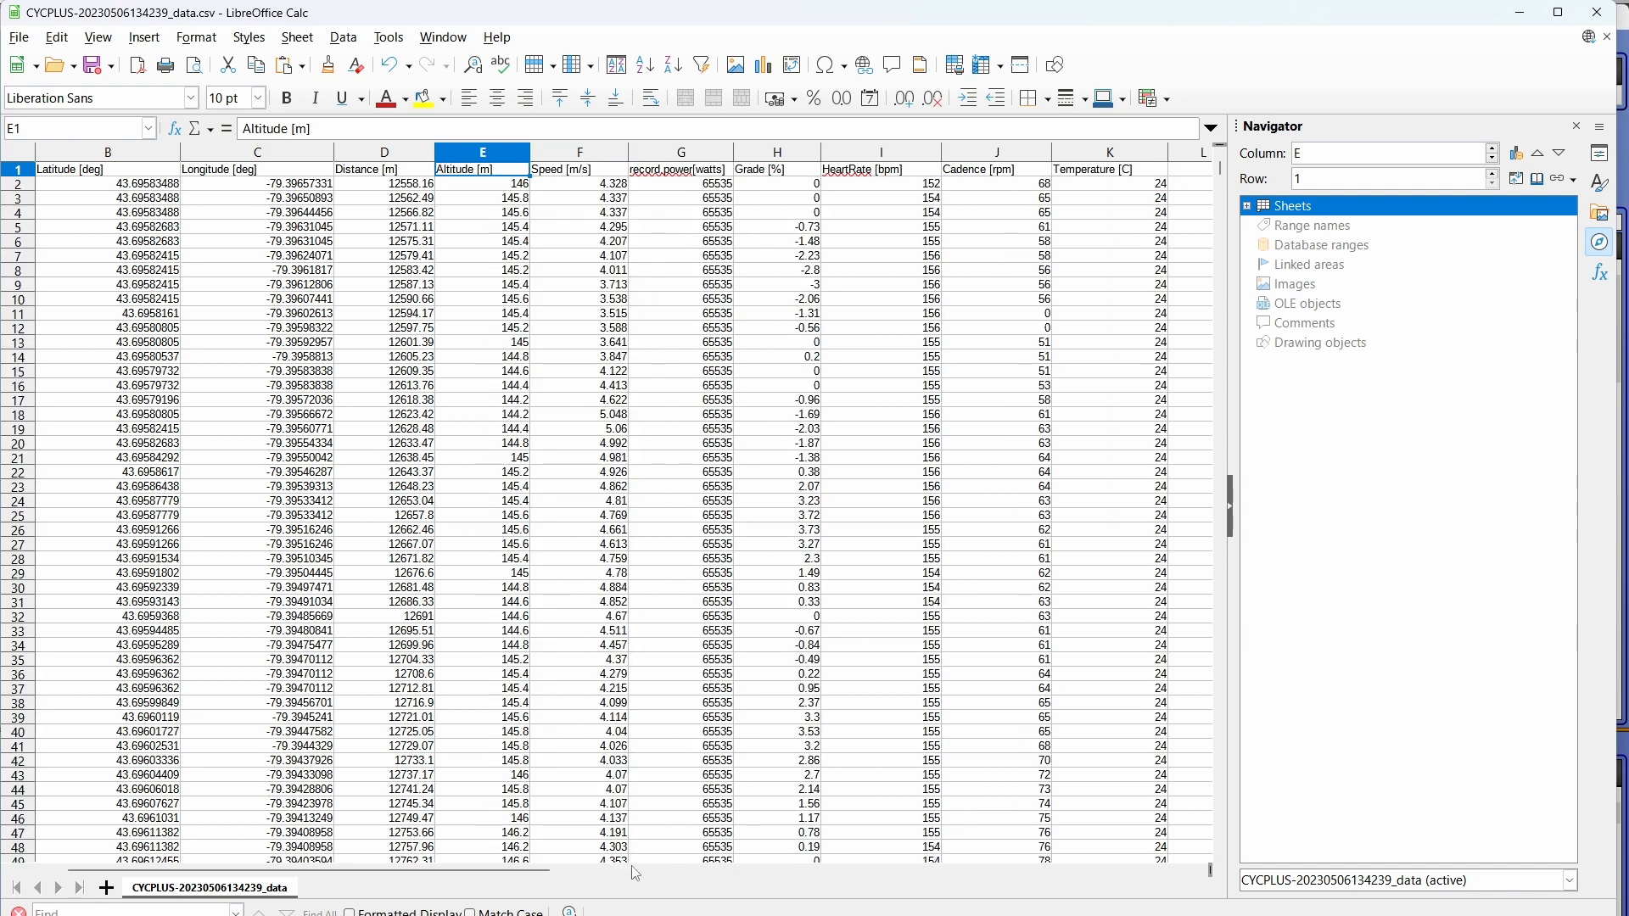
Step: Delete the record.power[watts] column from the sheet
{"action": "left_click_drag", "start_coordinate": [473, 872], "coordinate": [399, 903]}
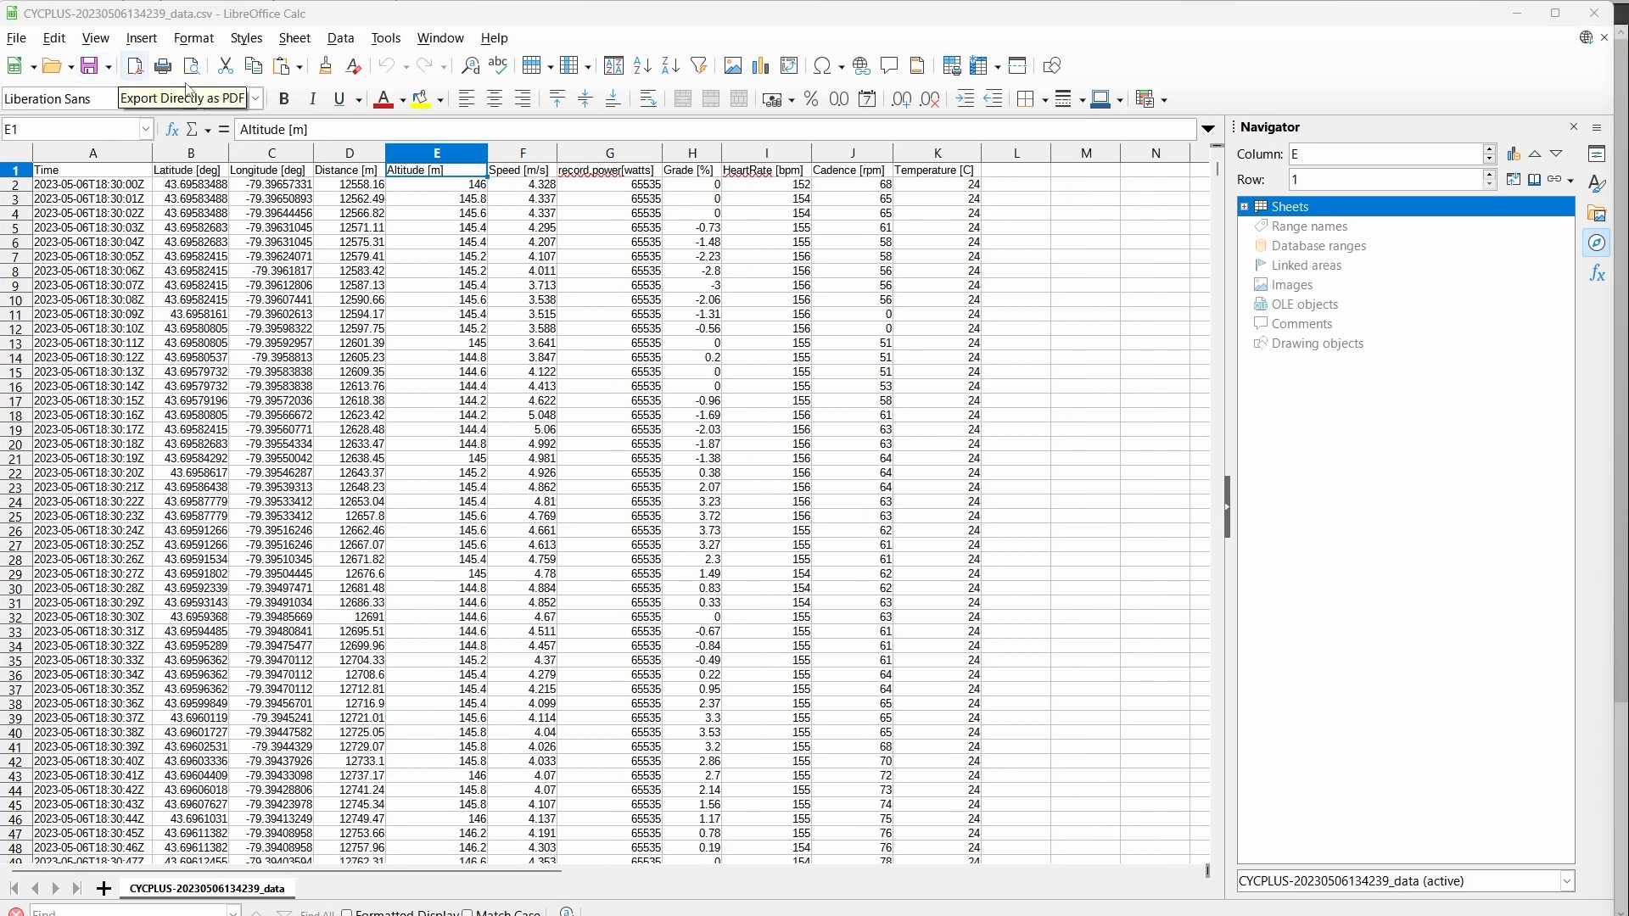
{"action": "left_click", "coordinate": [623, 161]}
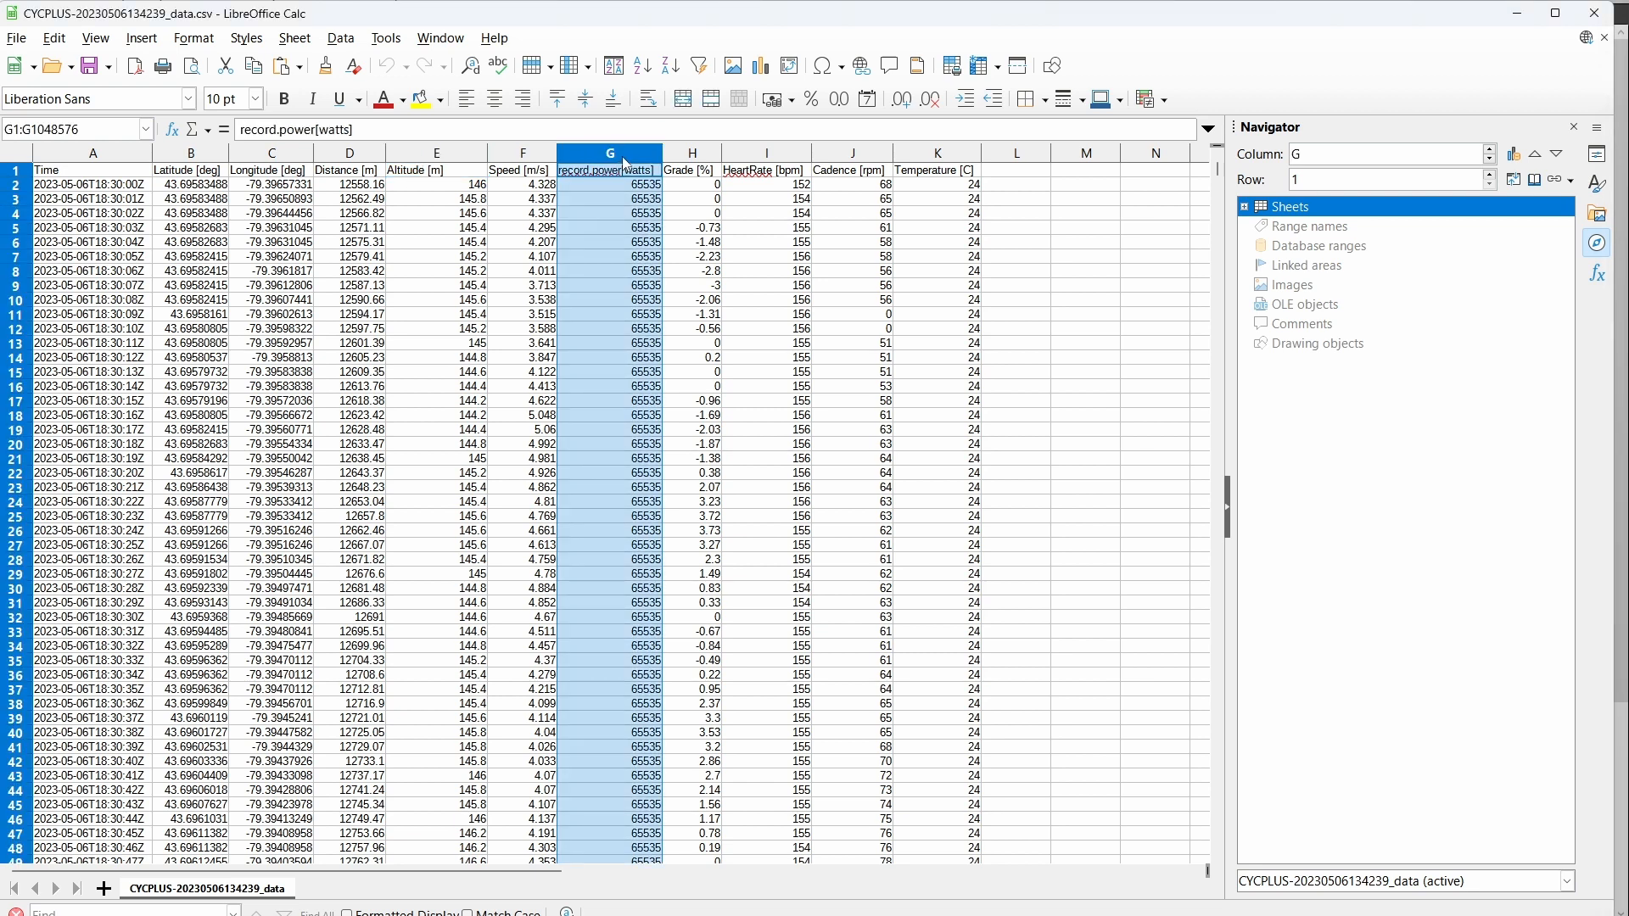
{"action": "right_click", "coordinate": [617, 159]}
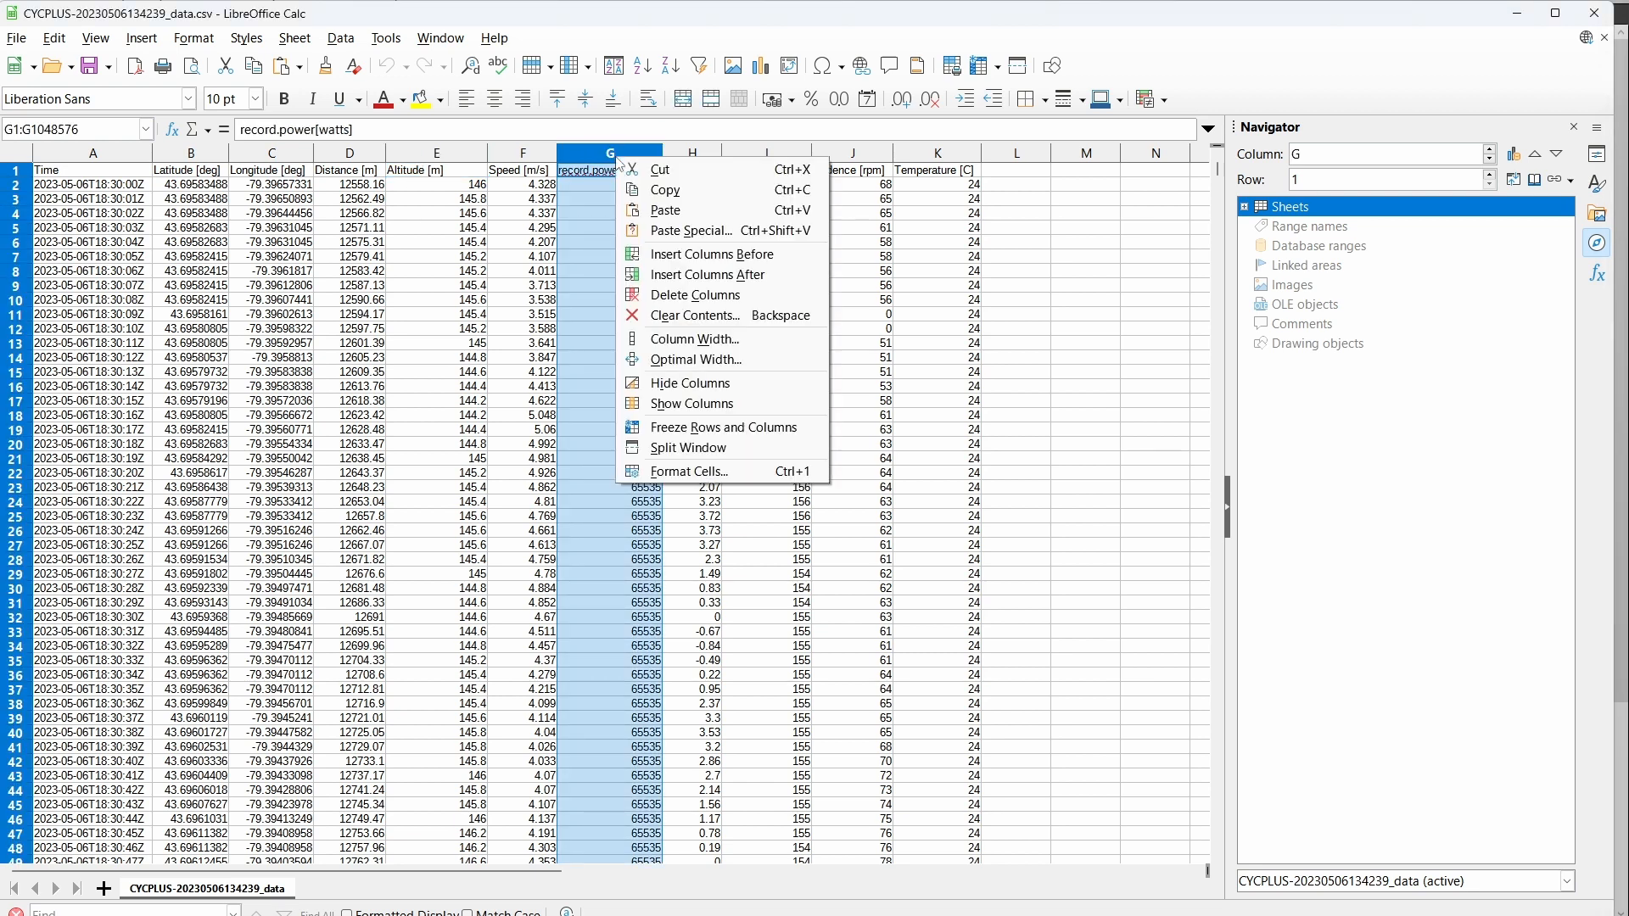
{"action": "left_click", "coordinate": [728, 299]}
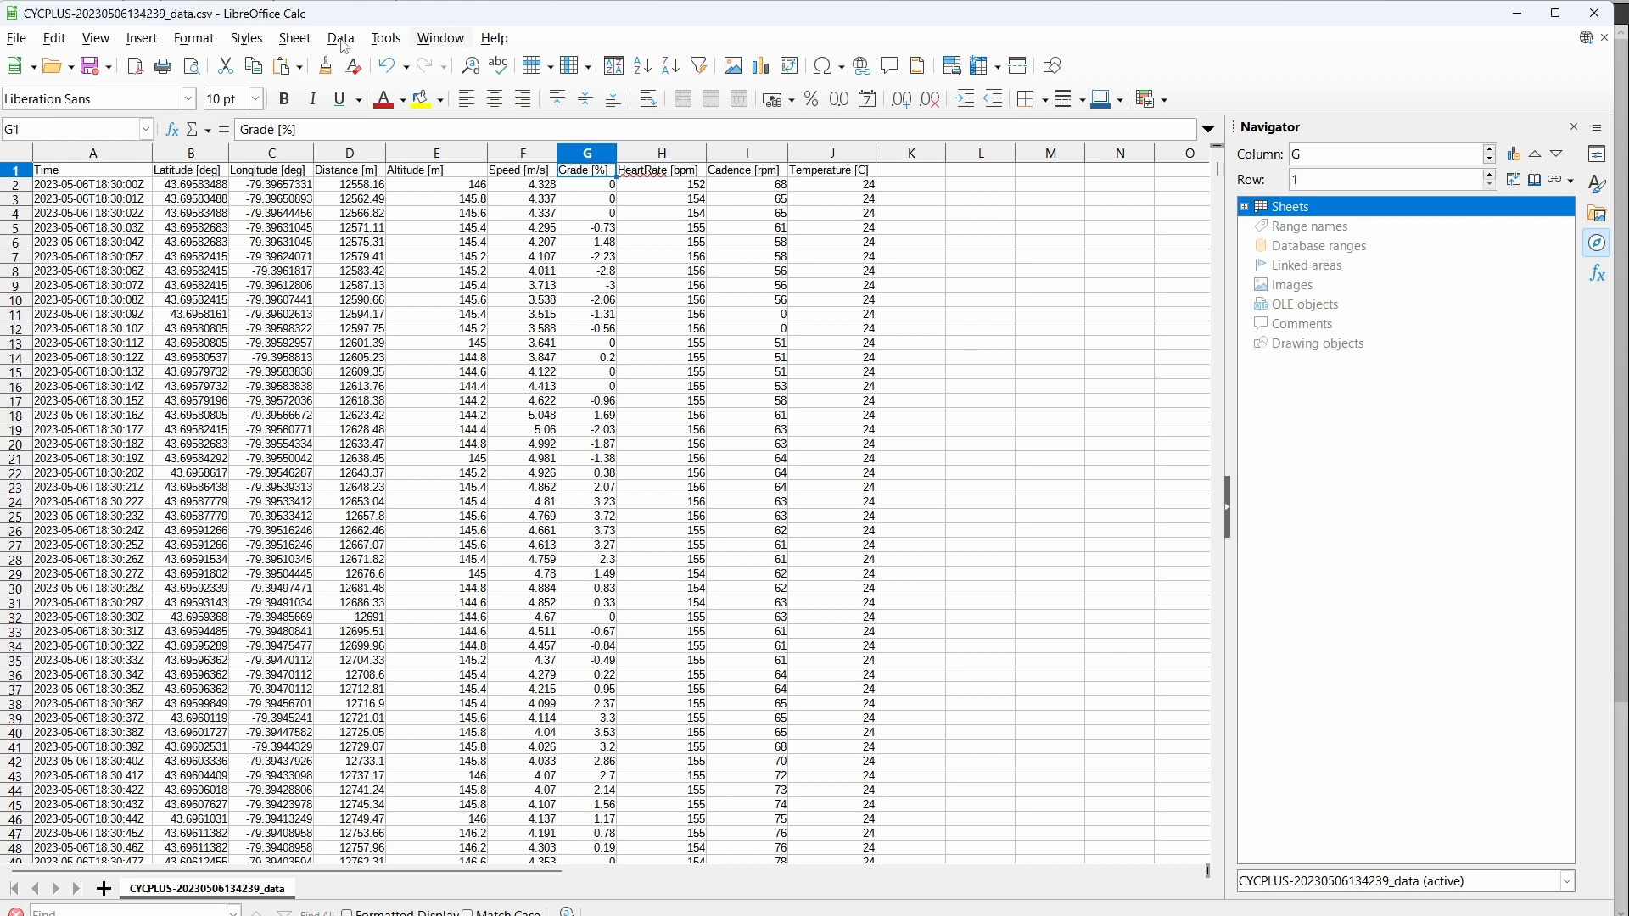
Step: Save the spreadsheet in Text CSV format and close LibreOffice Calc
{"action": "left_click", "coordinate": [93, 69]}
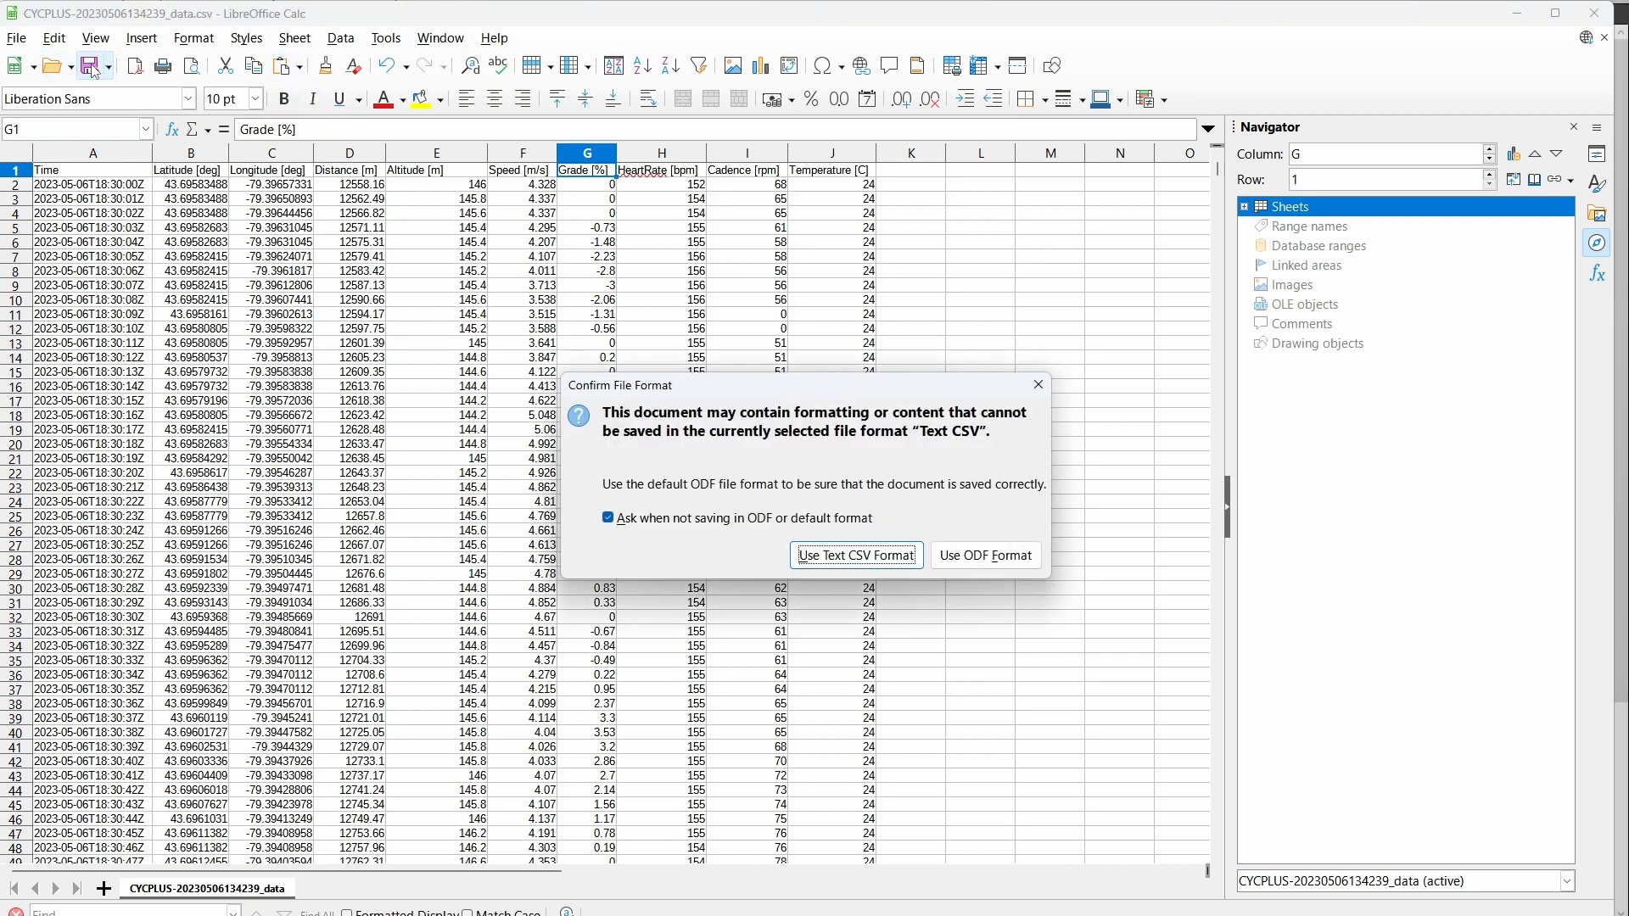
{"action": "left_click", "coordinate": [855, 556]}
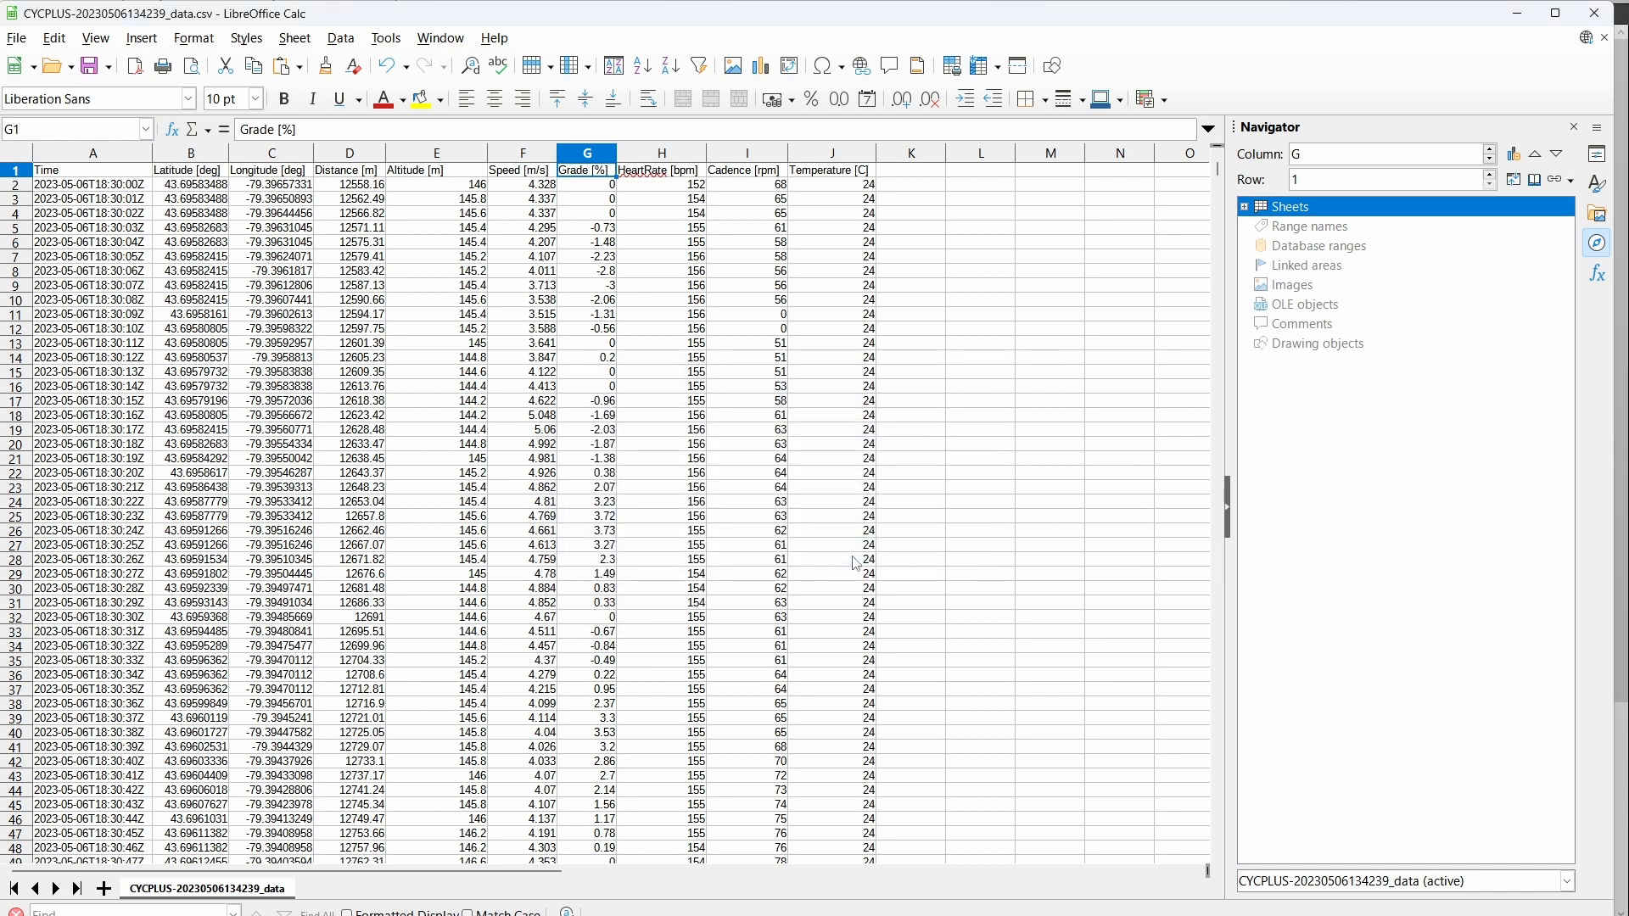
{"action": "left_click", "coordinate": [1596, 14]}
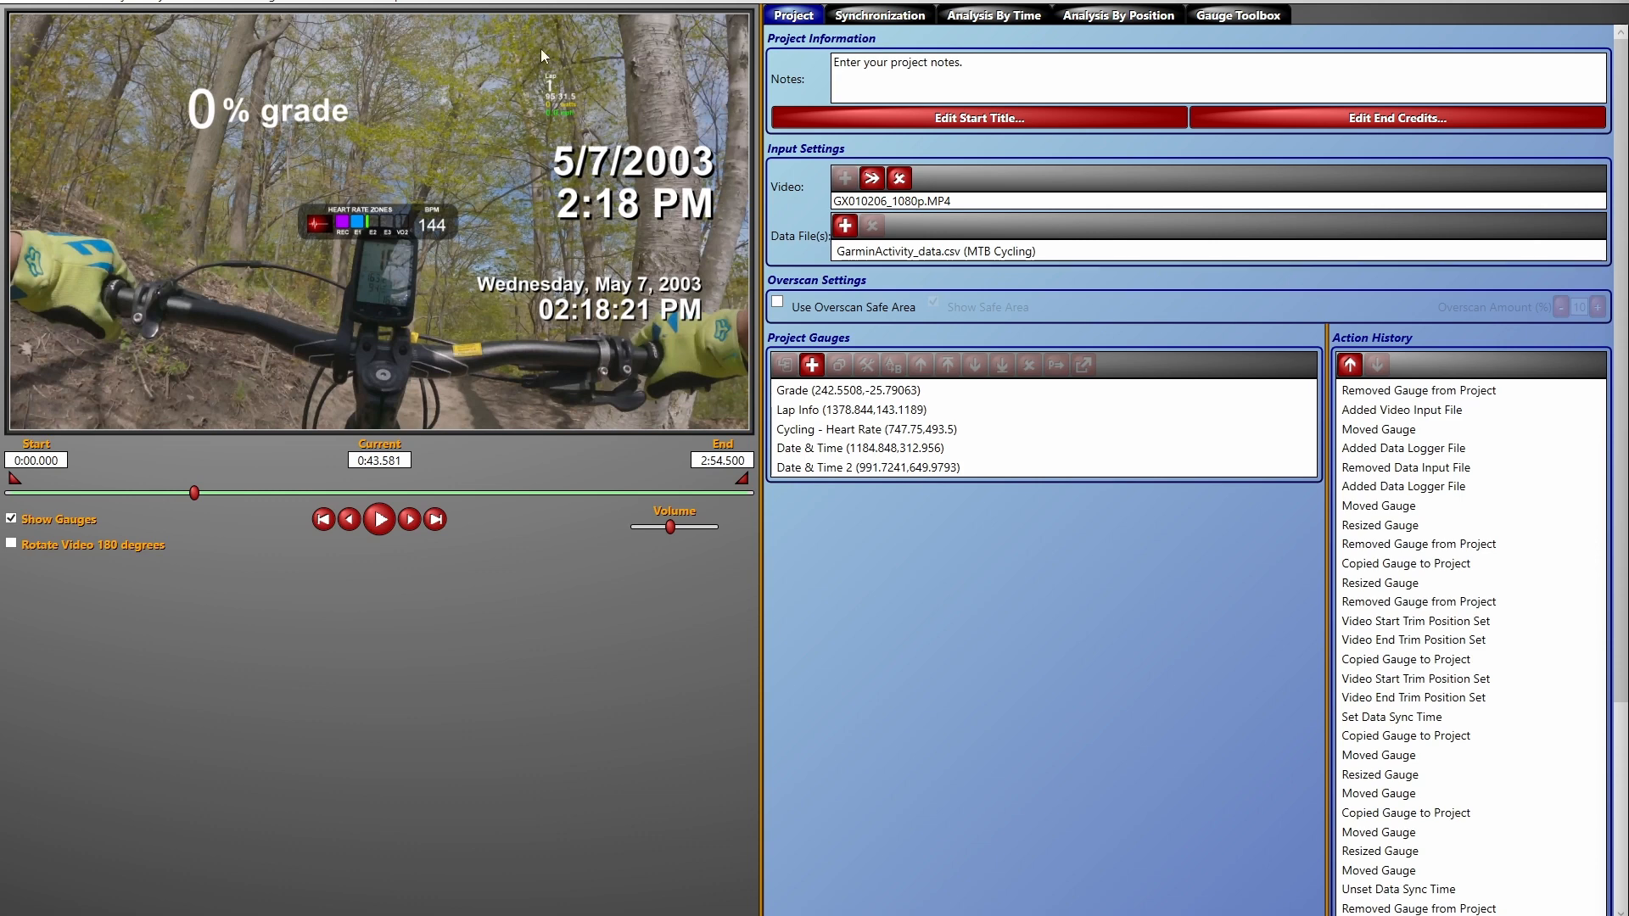
{"action": "left_click", "coordinate": [844, 225]}
{"action": "left_click", "coordinate": [547, 138]}
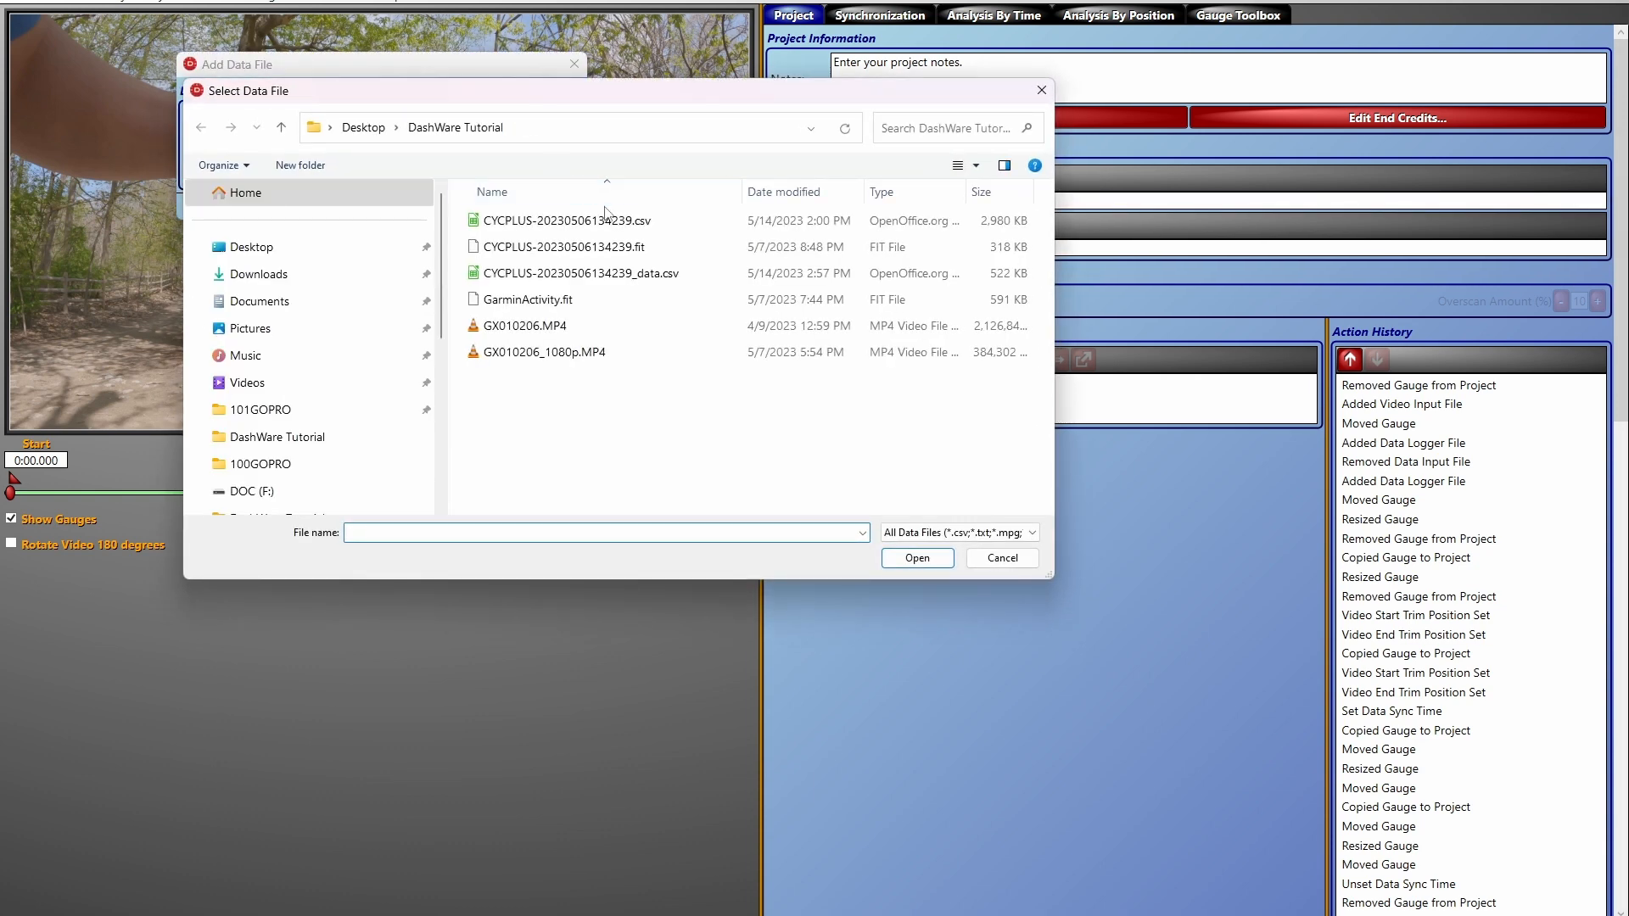
{"action": "left_click", "coordinate": [648, 280]}
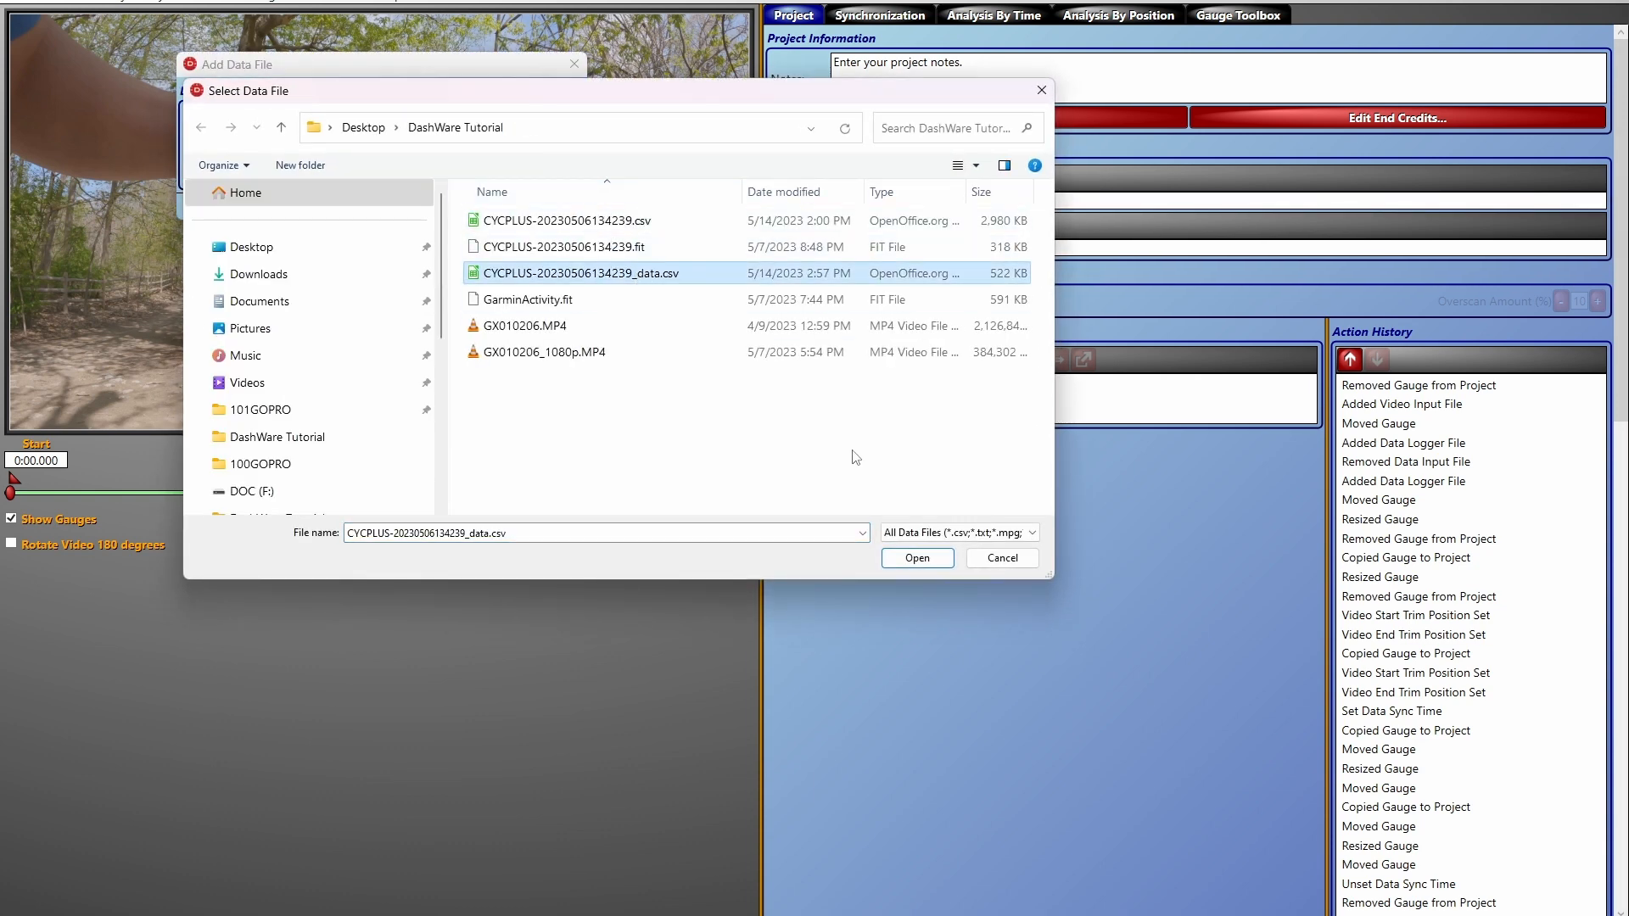
{"action": "left_click", "coordinate": [928, 557]}
{"action": "left_click", "coordinate": [359, 180]}
{"action": "scroll", "coordinate": [331, 373], "scroll_direction": "down", "scroll_amount": 5}
{"action": "scroll", "coordinate": [299, 443], "scroll_direction": "down", "scroll_amount": 2}
{"action": "left_click", "coordinate": [259, 428]}
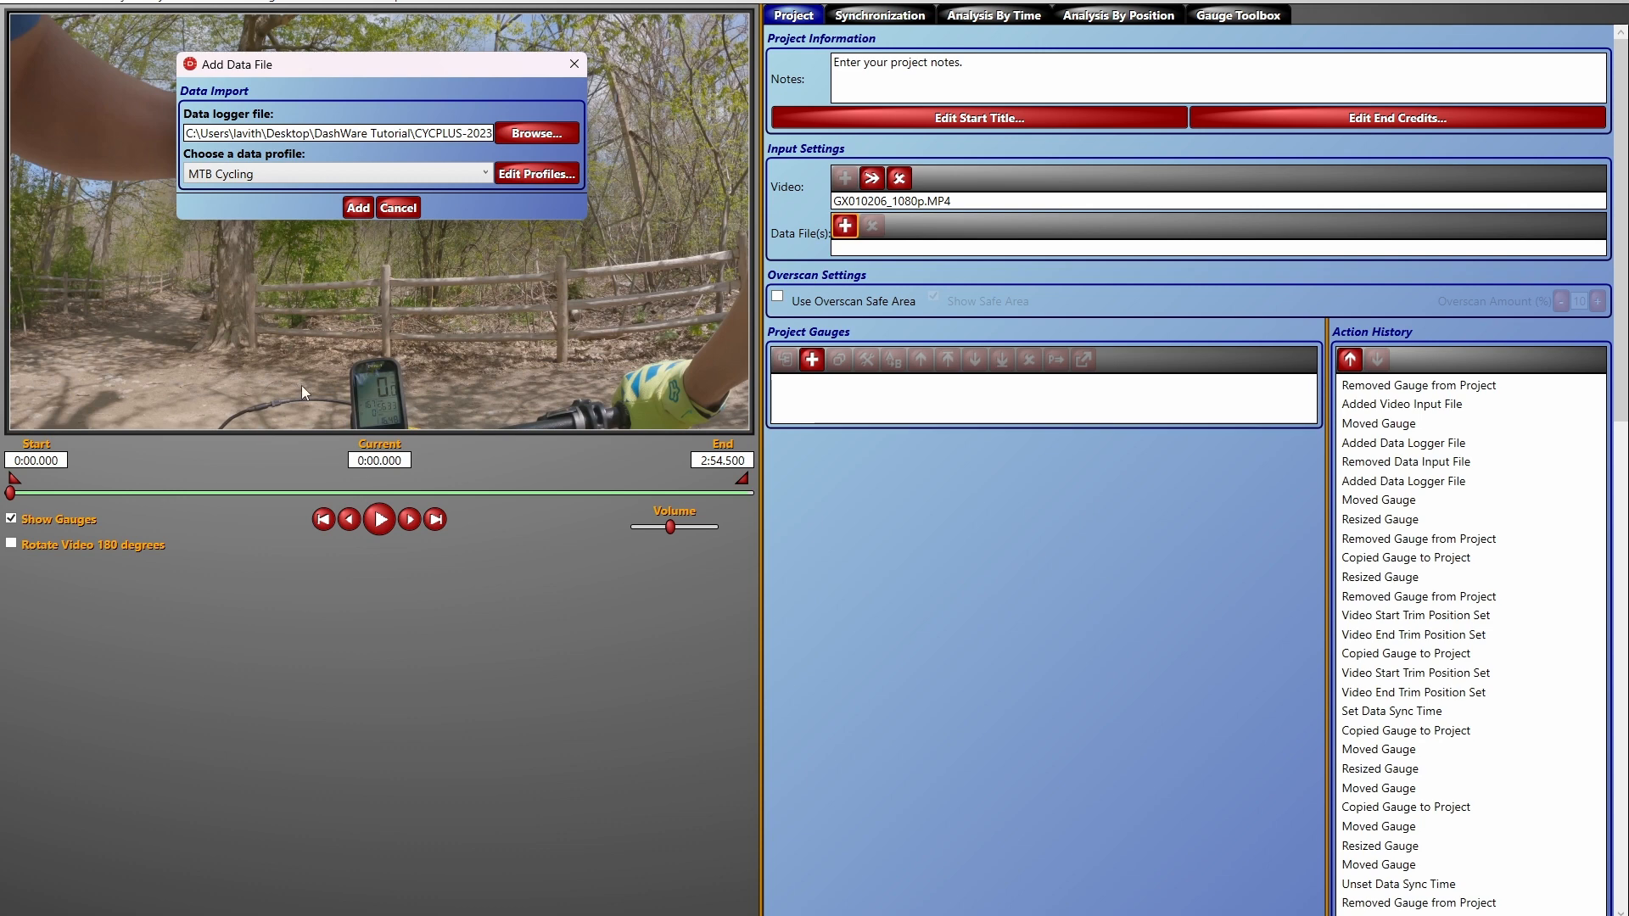
{"action": "left_click", "coordinate": [358, 207]}
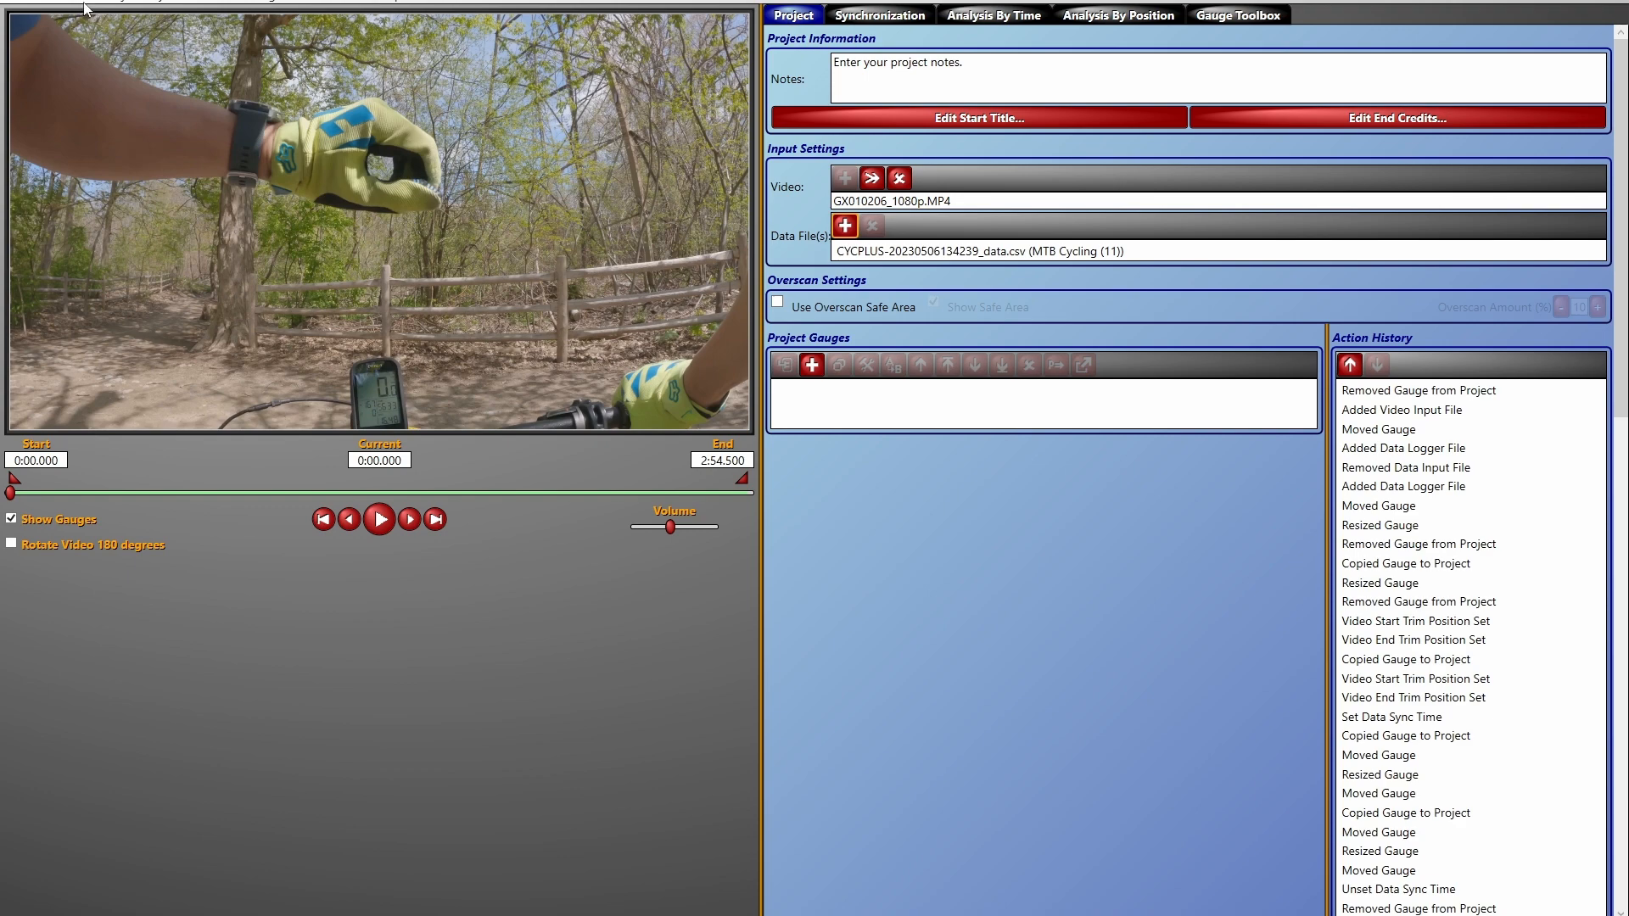
{"action": "left_click", "coordinate": [16, 2]}
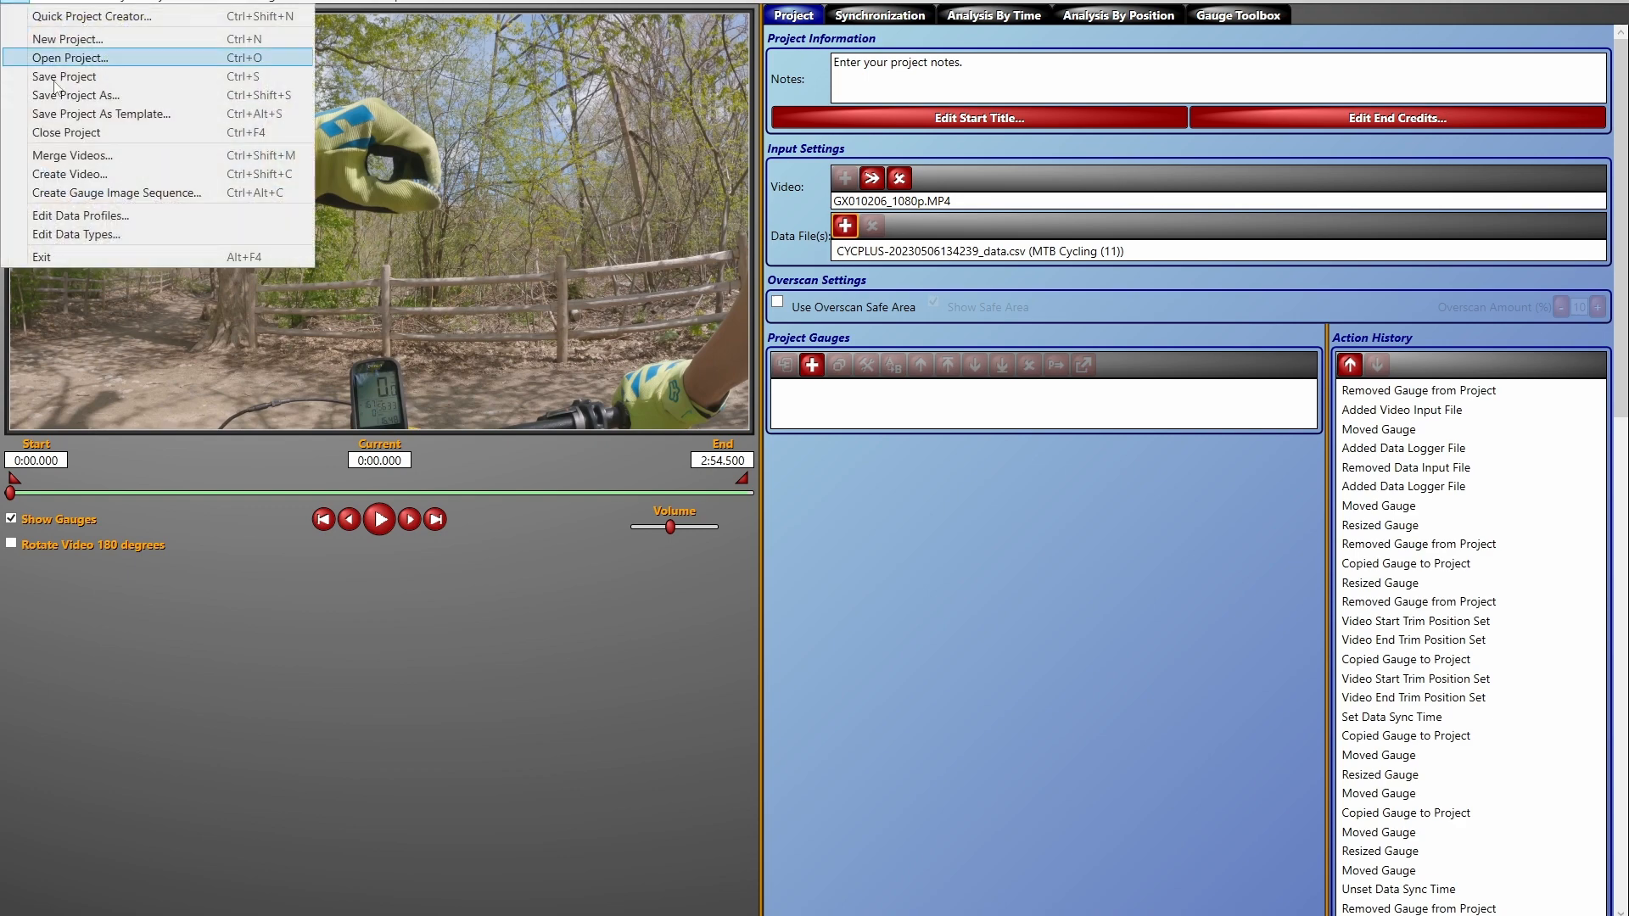
{"action": "left_click", "coordinate": [85, 218]}
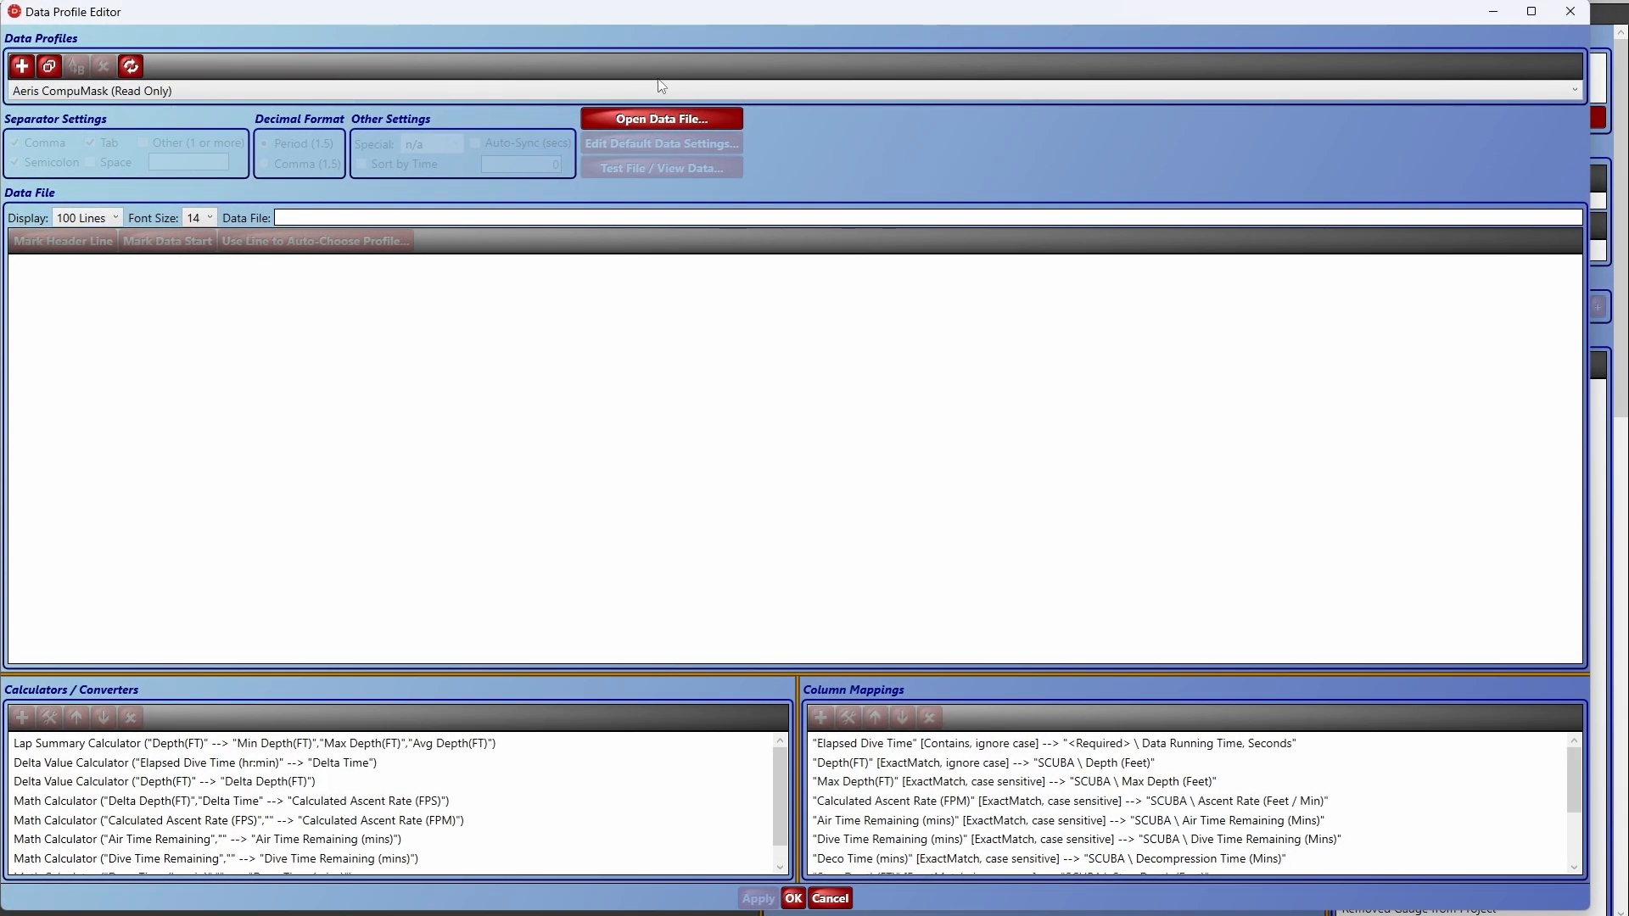
{"action": "left_click", "coordinate": [662, 119]}
{"action": "left_click", "coordinate": [500, 223]}
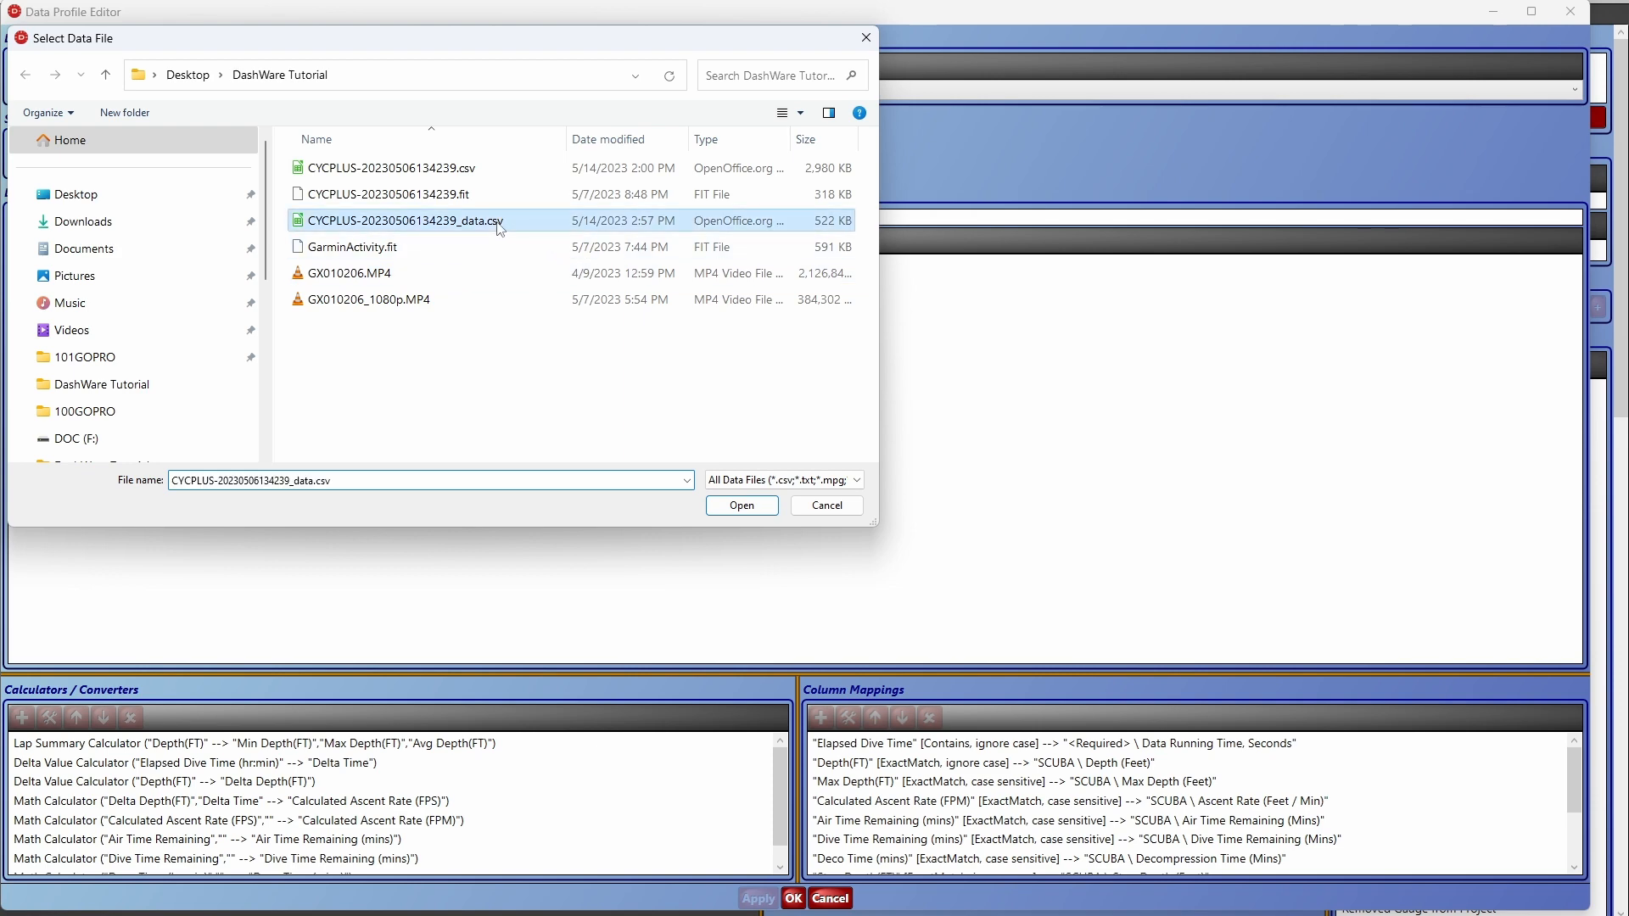
{"action": "double_click", "coordinate": [501, 222]}
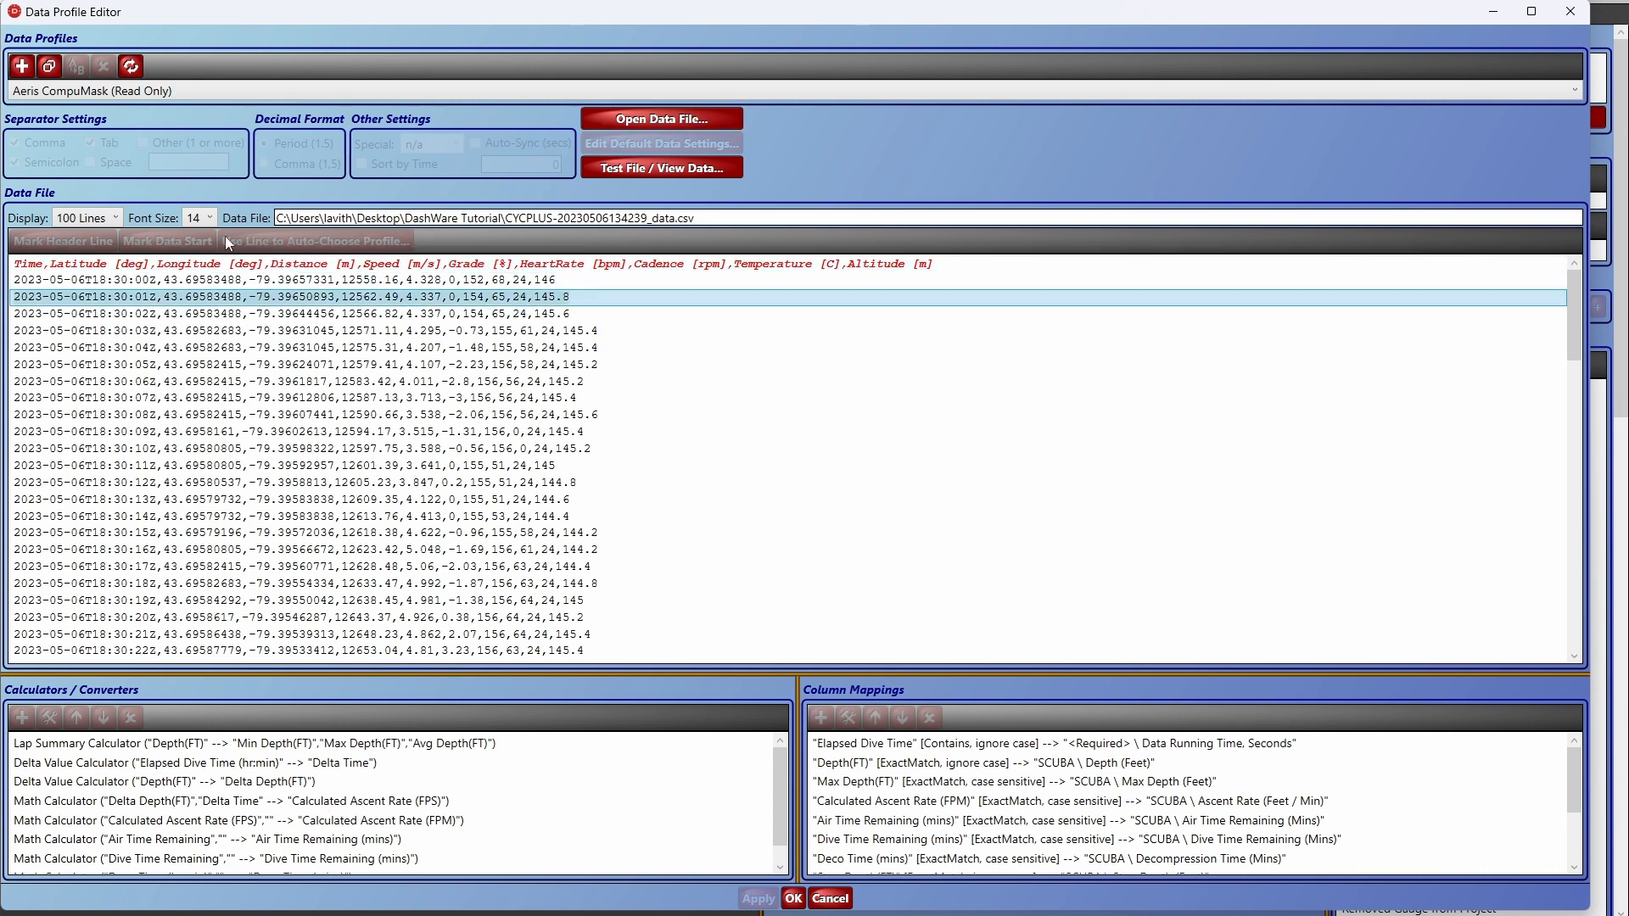
{"action": "left_click", "coordinate": [324, 88]}
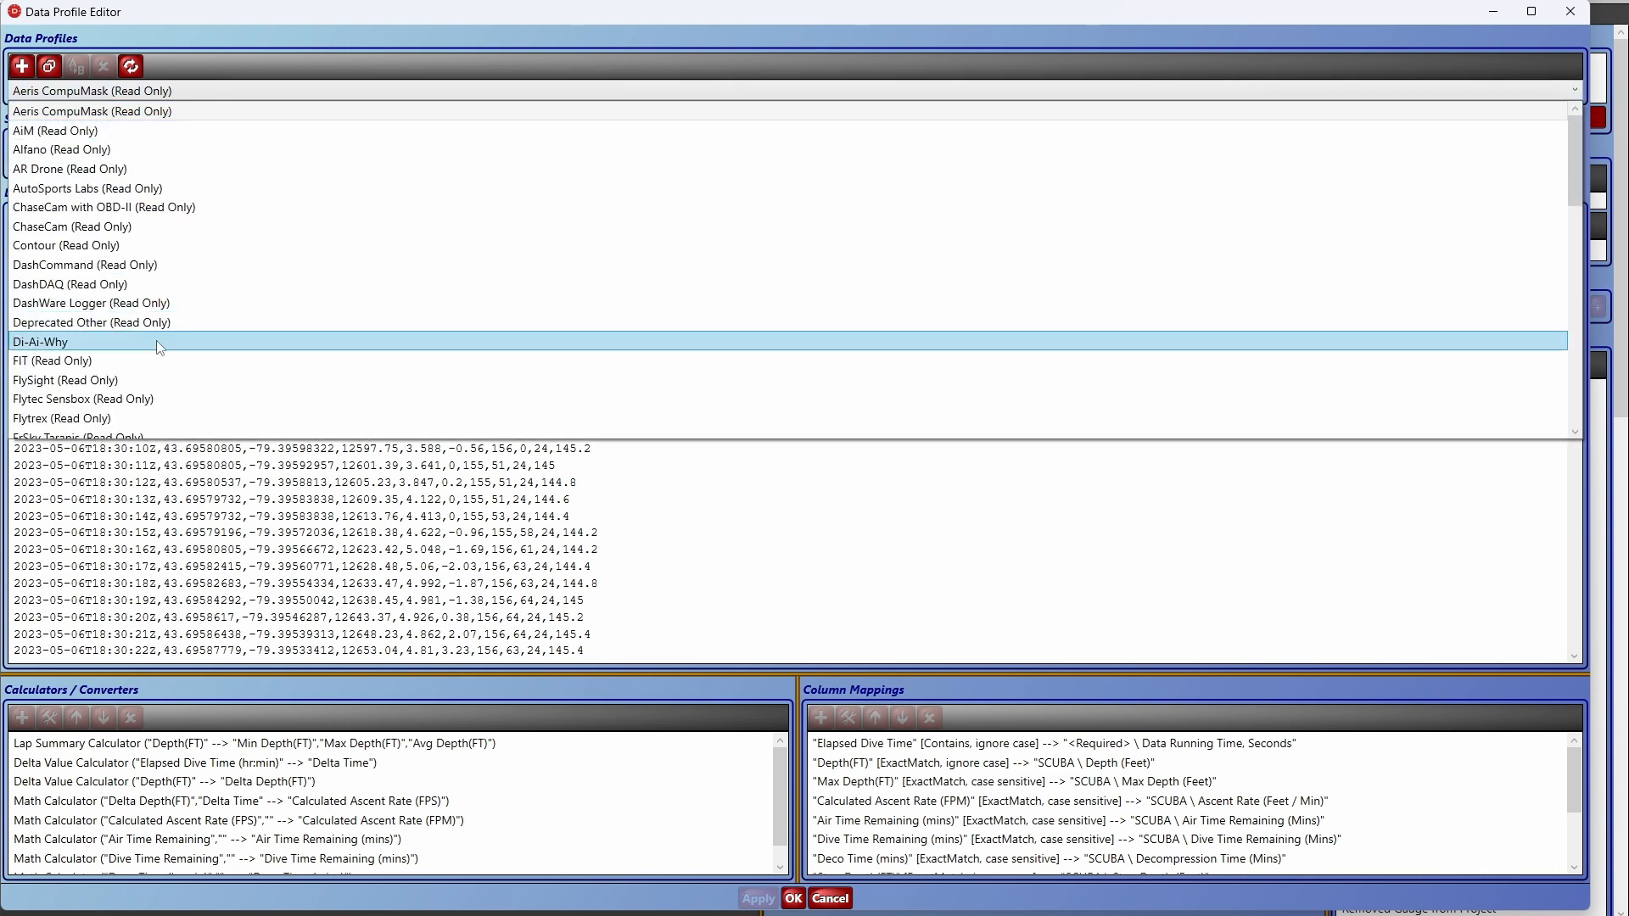
{"action": "scroll", "coordinate": [160, 345], "scroll_direction": "down", "scroll_amount": 5}
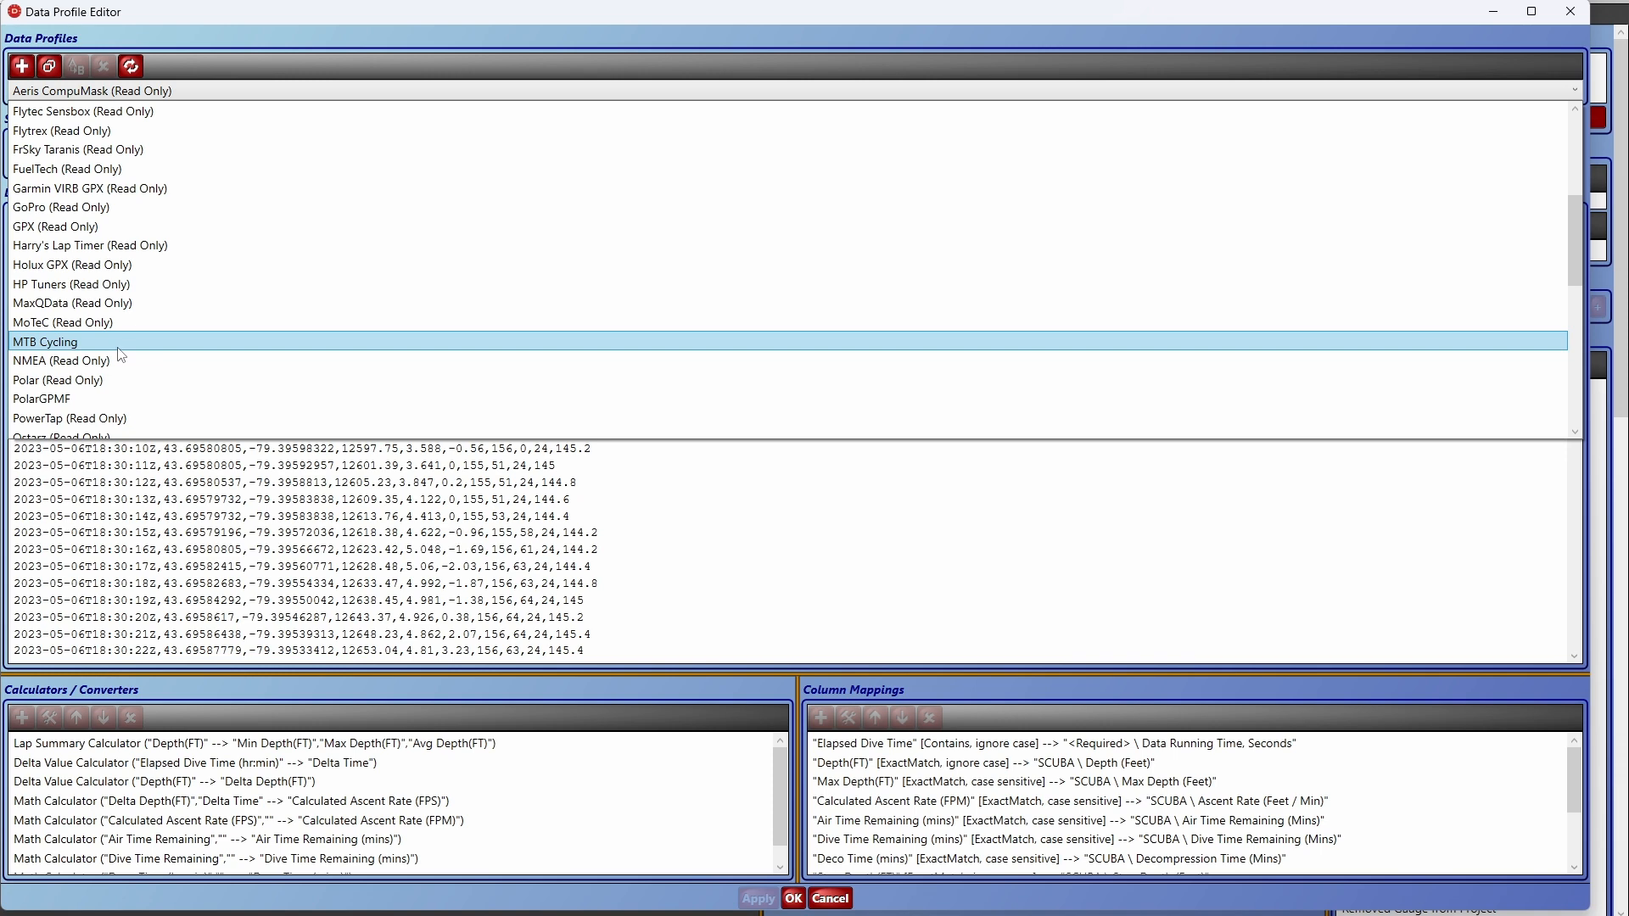
{"action": "left_click", "coordinate": [119, 343]}
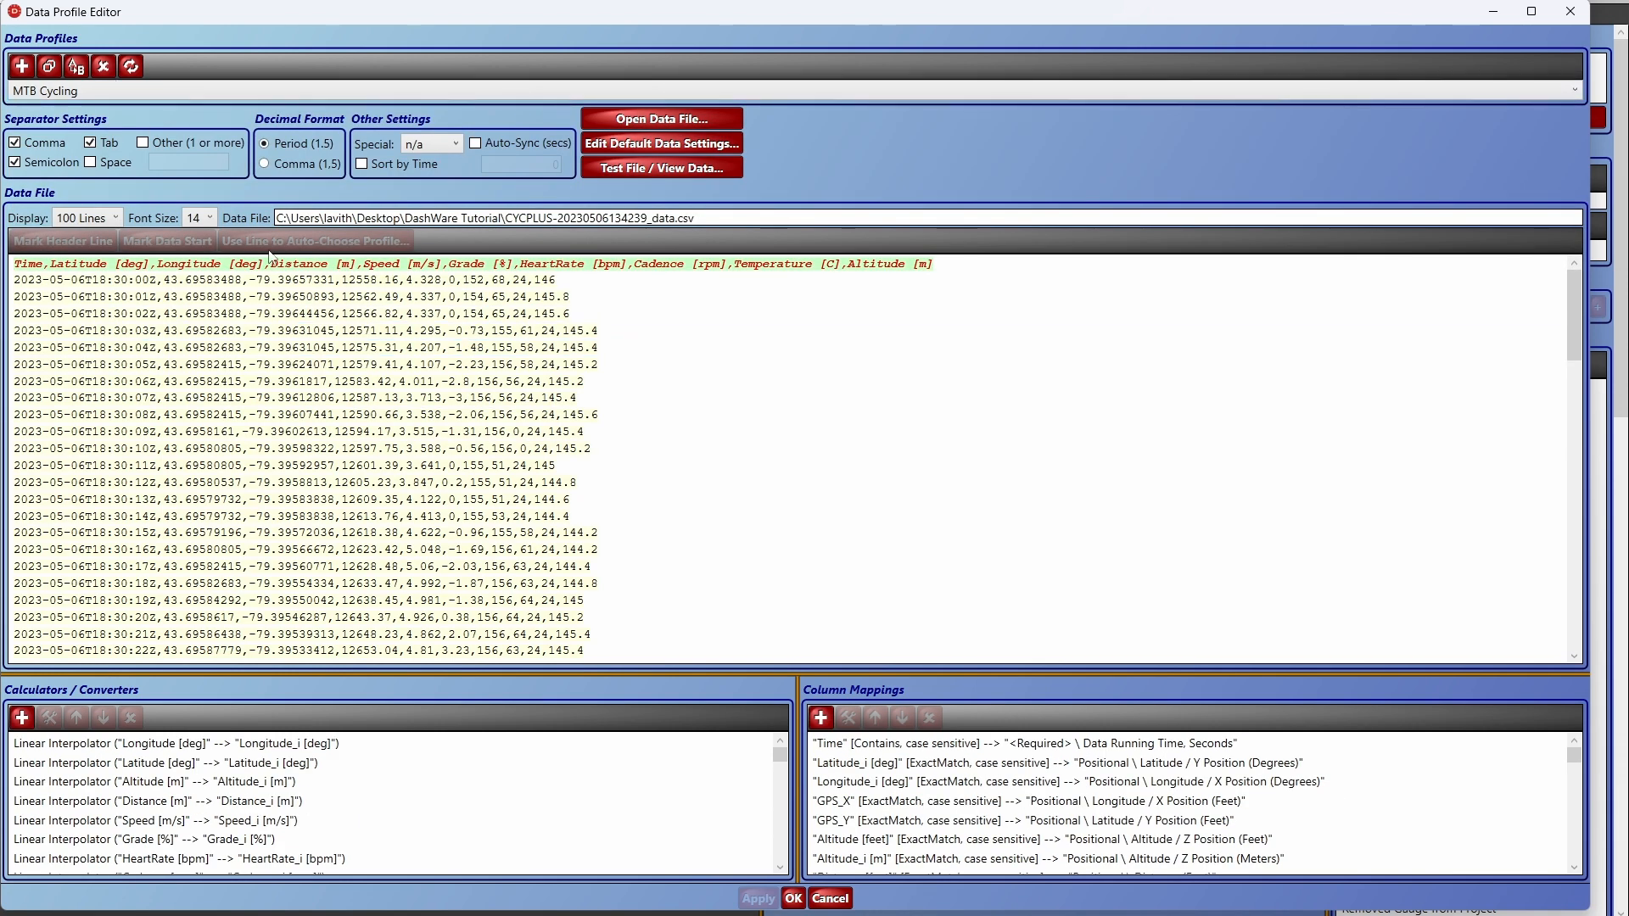
Step: Unmark and re-mark the first data row as the data start, check the header line, and accept the profile
{"action": "left_click", "coordinate": [267, 281]}
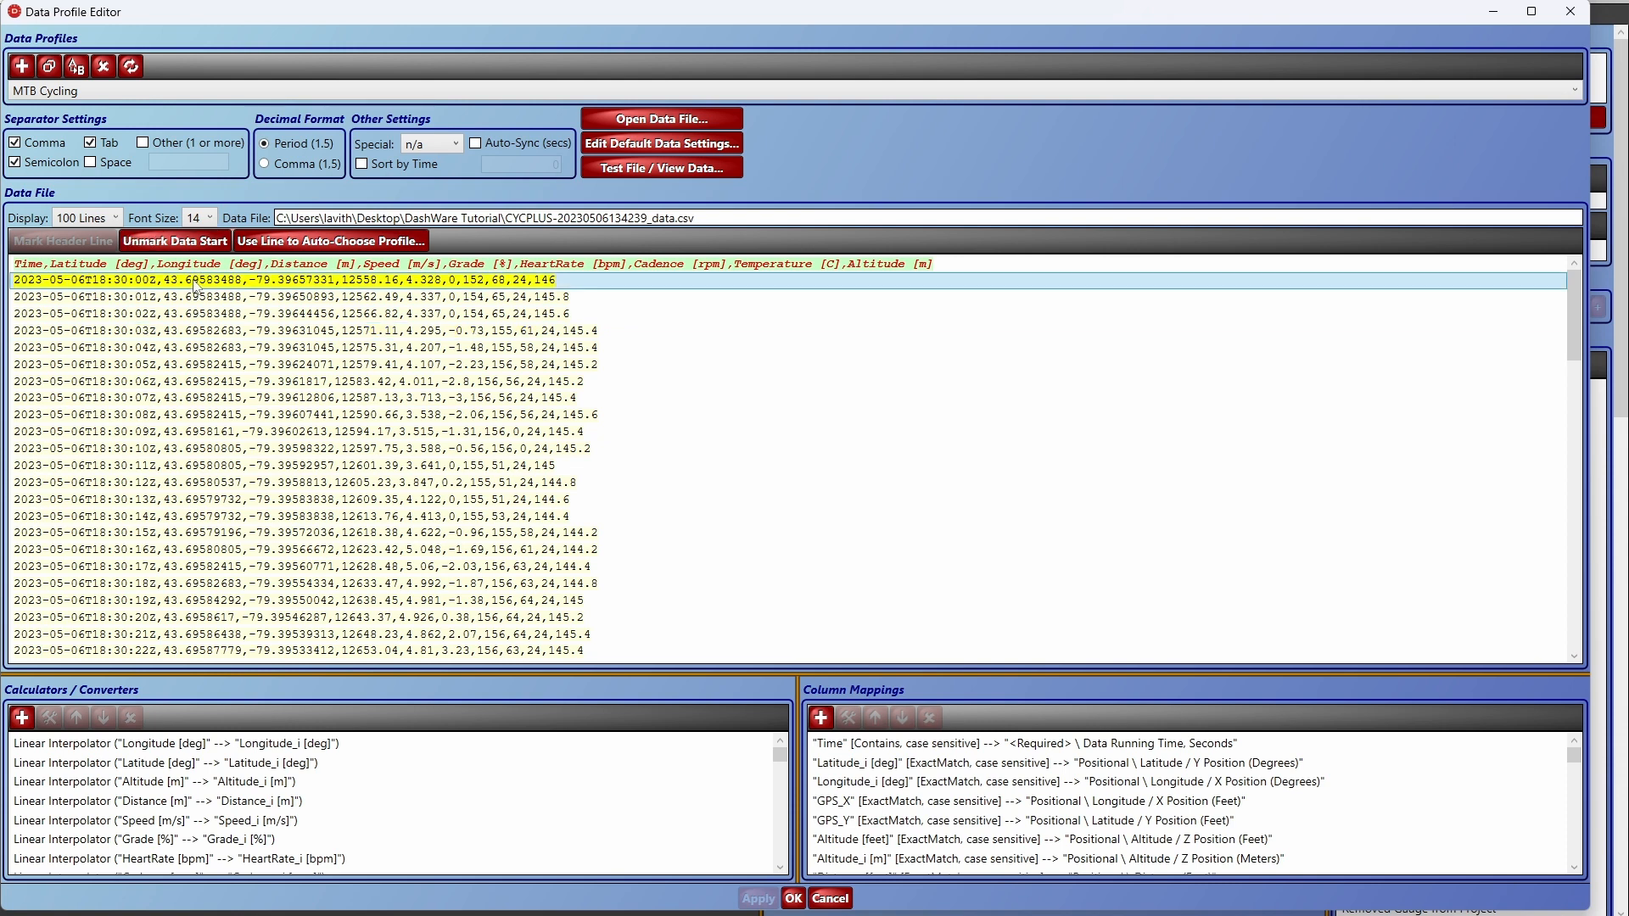
{"action": "left_click", "coordinate": [175, 241]}
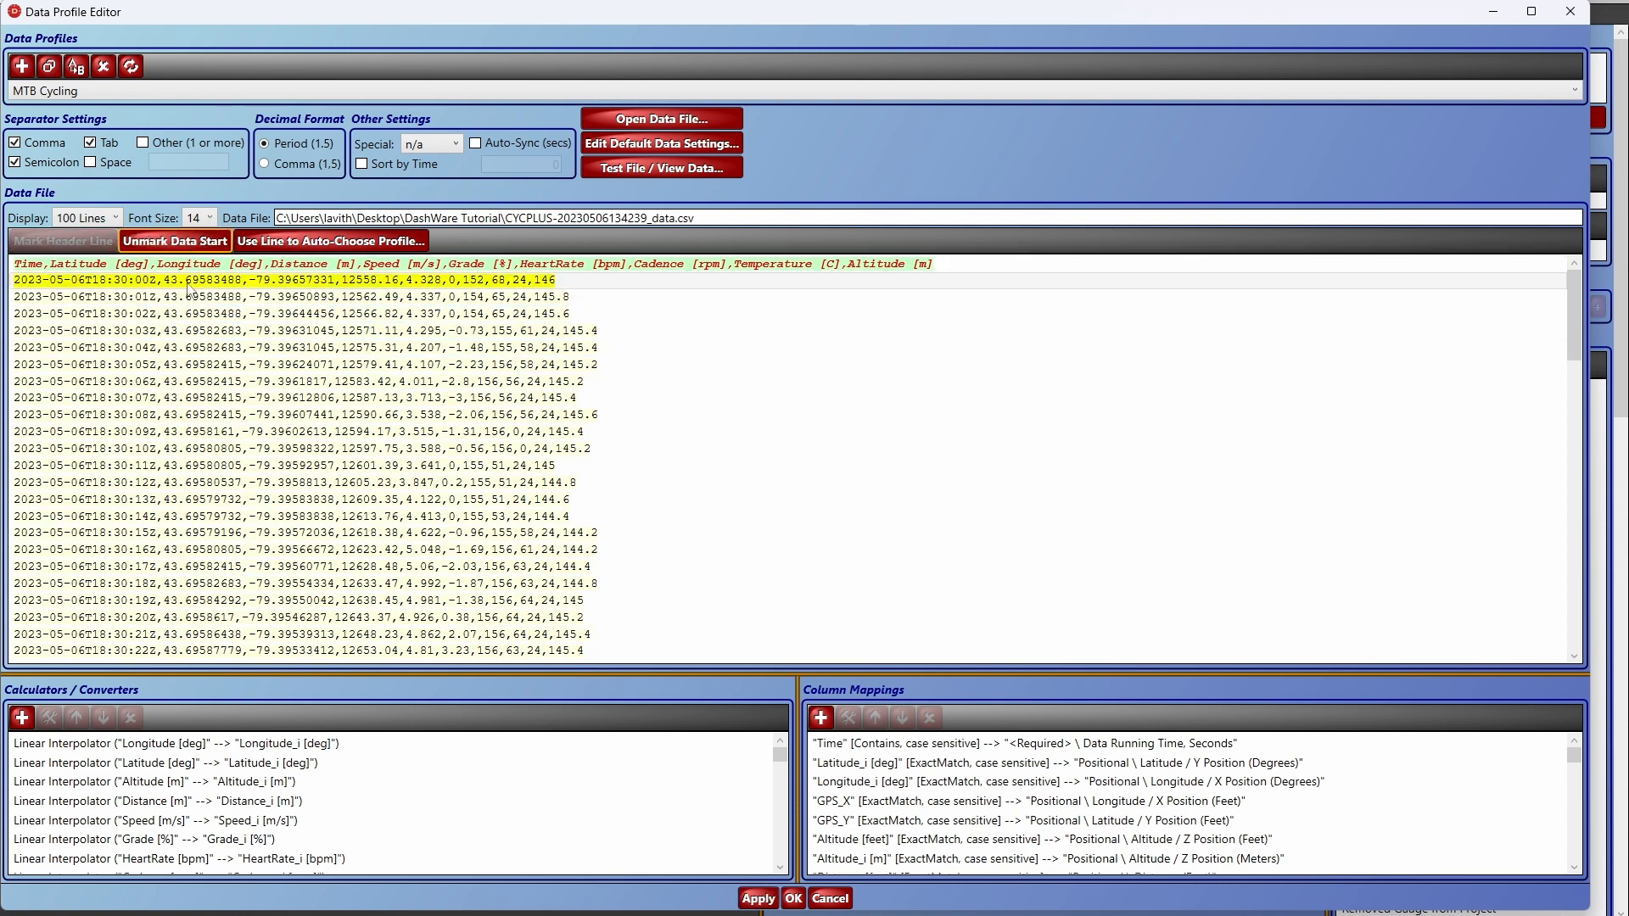
{"action": "left_click", "coordinate": [183, 246]}
{"action": "left_click", "coordinate": [184, 246]}
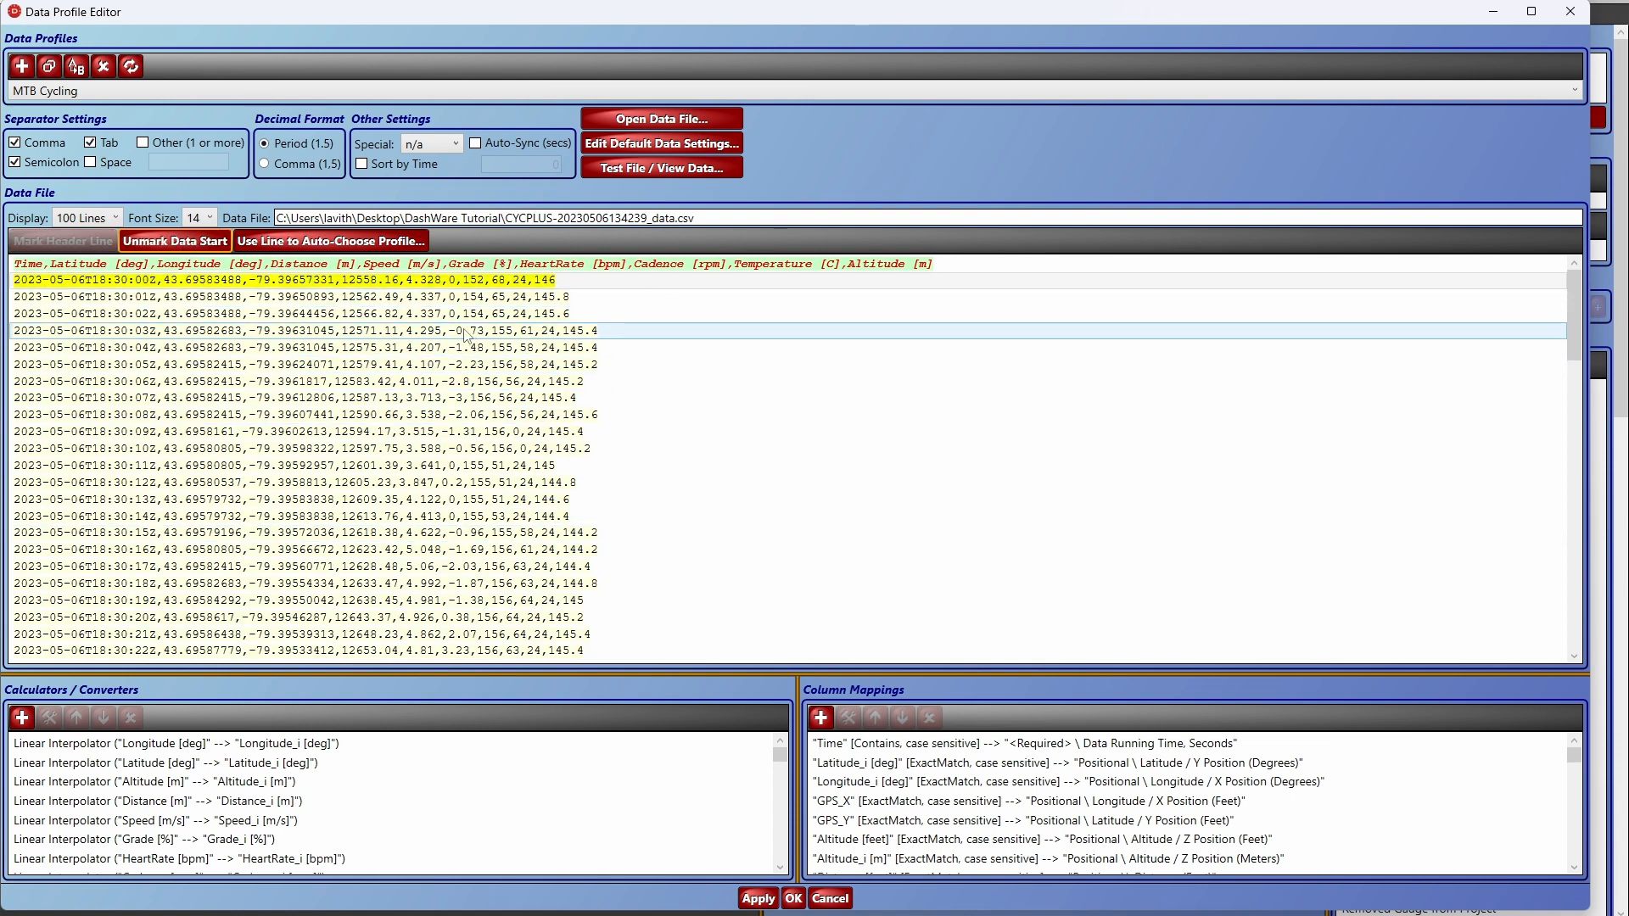
{"action": "left_click", "coordinate": [338, 266]}
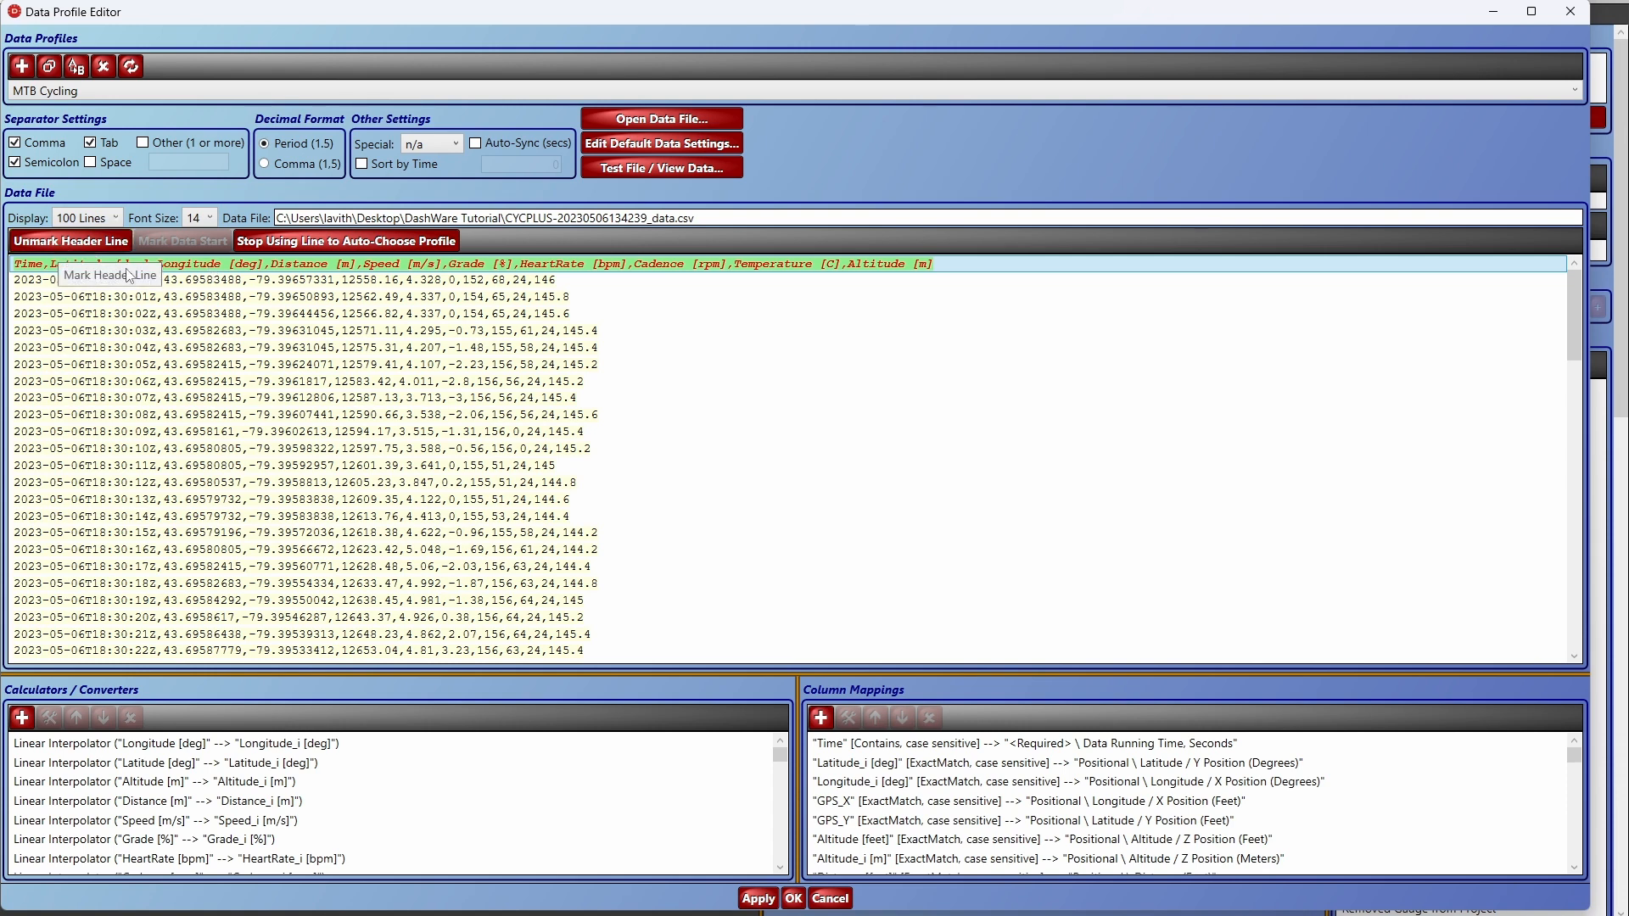
{"action": "left_click", "coordinate": [791, 899]}
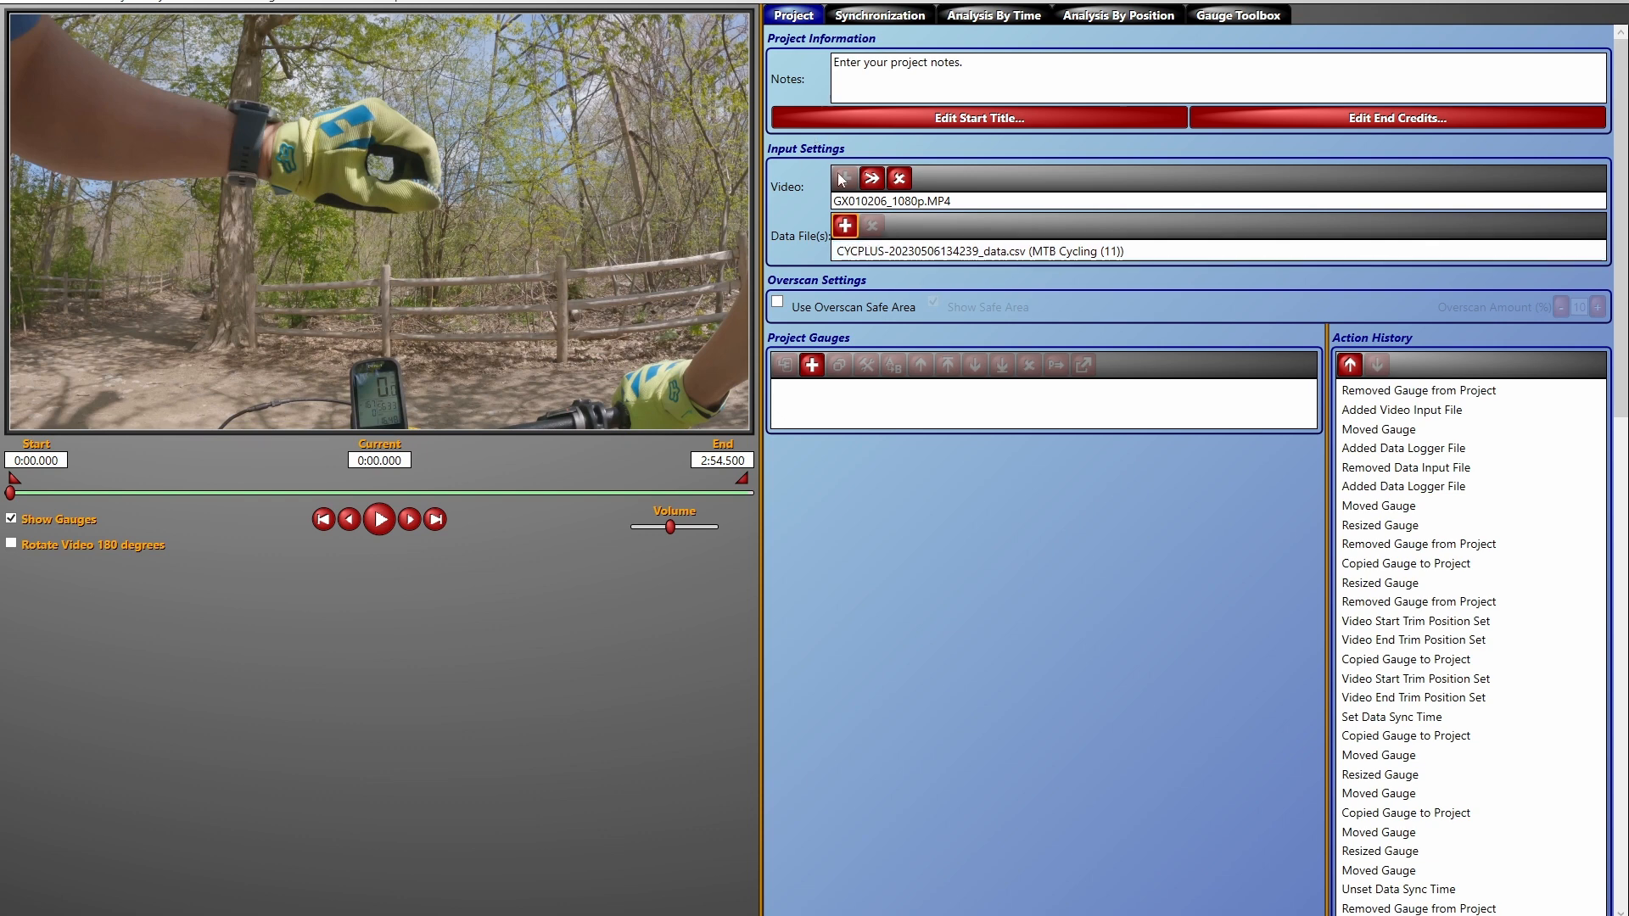
Step: Add the Cycling - Heart Rate gauge to the lower-left corner of the video and enlarge it
{"action": "left_click", "coordinate": [1230, 18]}
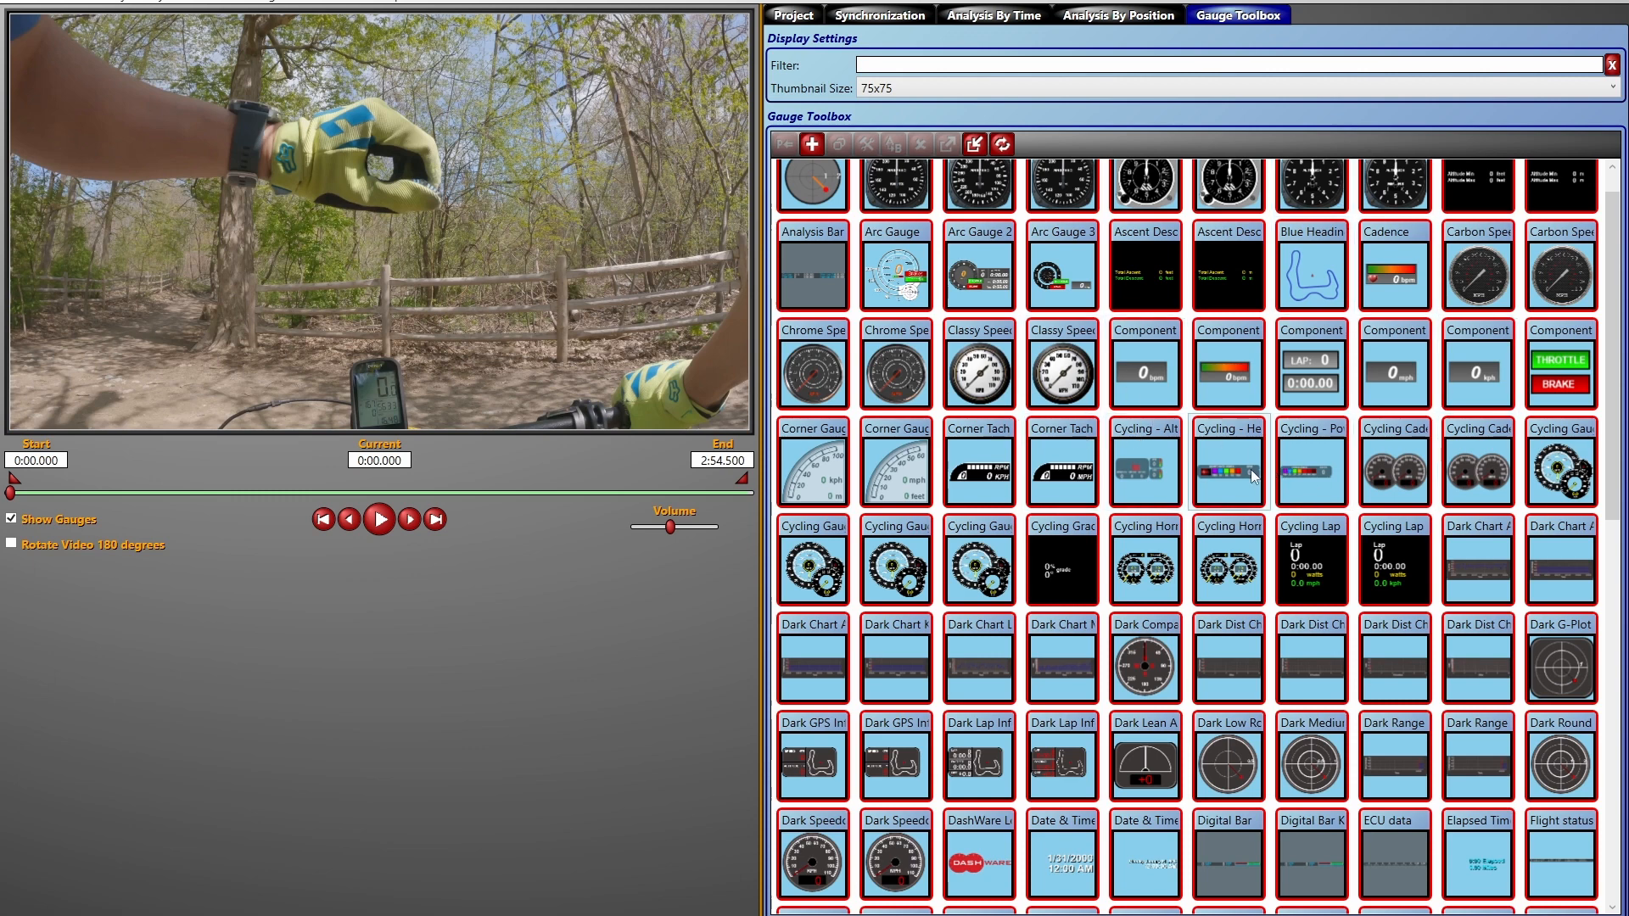
{"action": "left_click_drag", "start_coordinate": [1246, 477], "coordinate": [202, 323]}
{"action": "left_click_drag", "start_coordinate": [383, 237], "coordinate": [121, 382]}
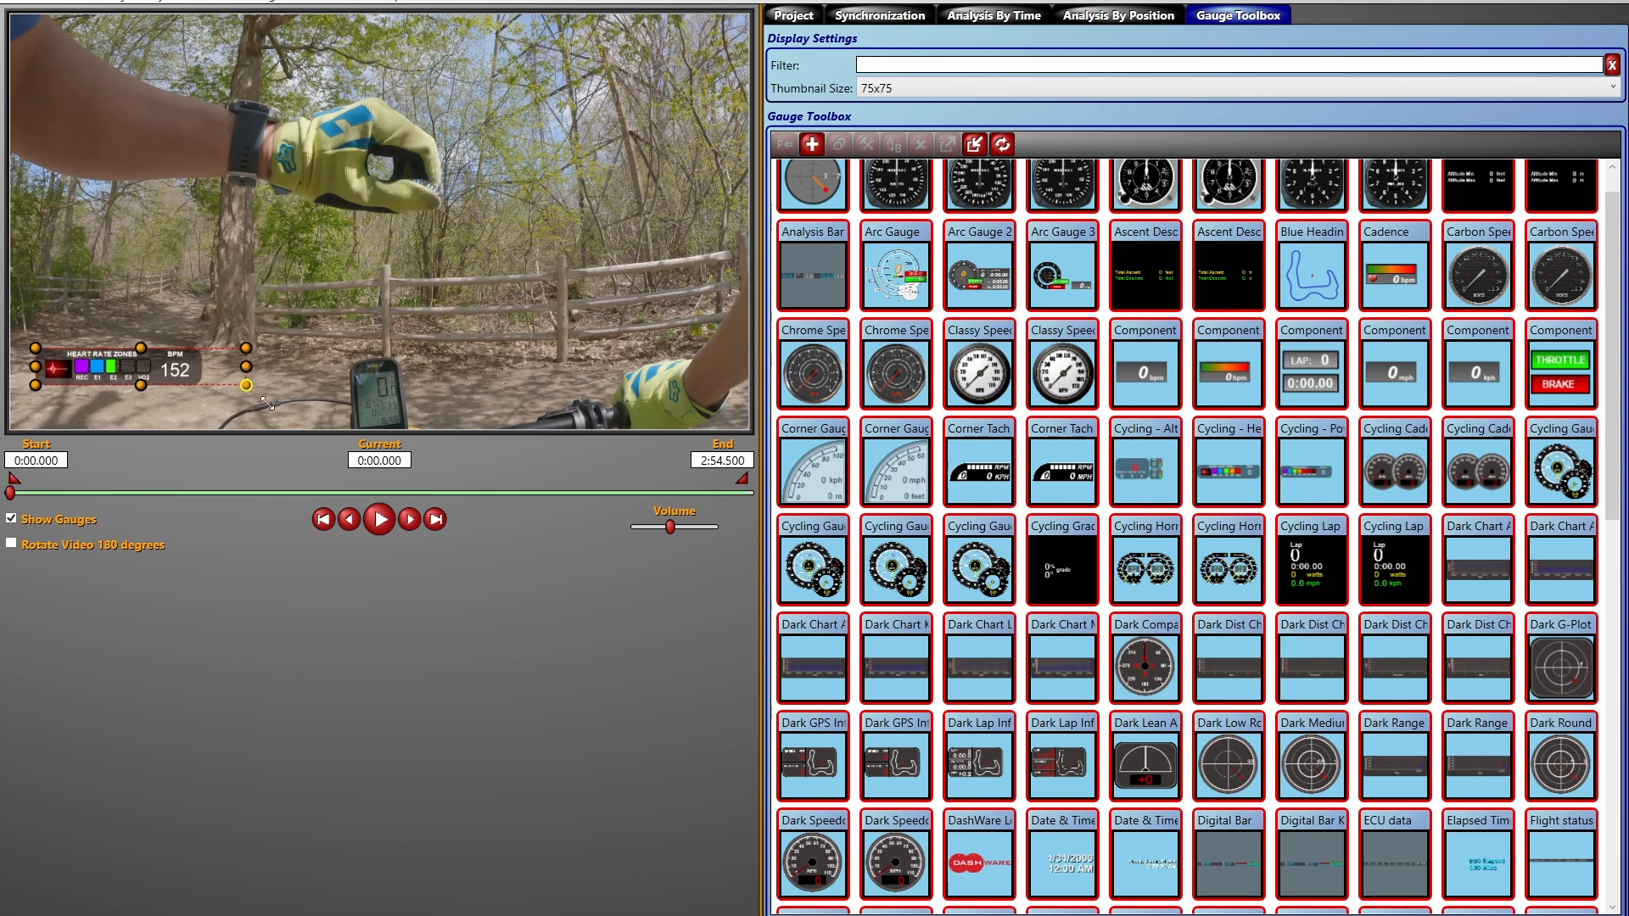
{"action": "left_click_drag", "start_coordinate": [267, 403], "coordinate": [325, 413]}
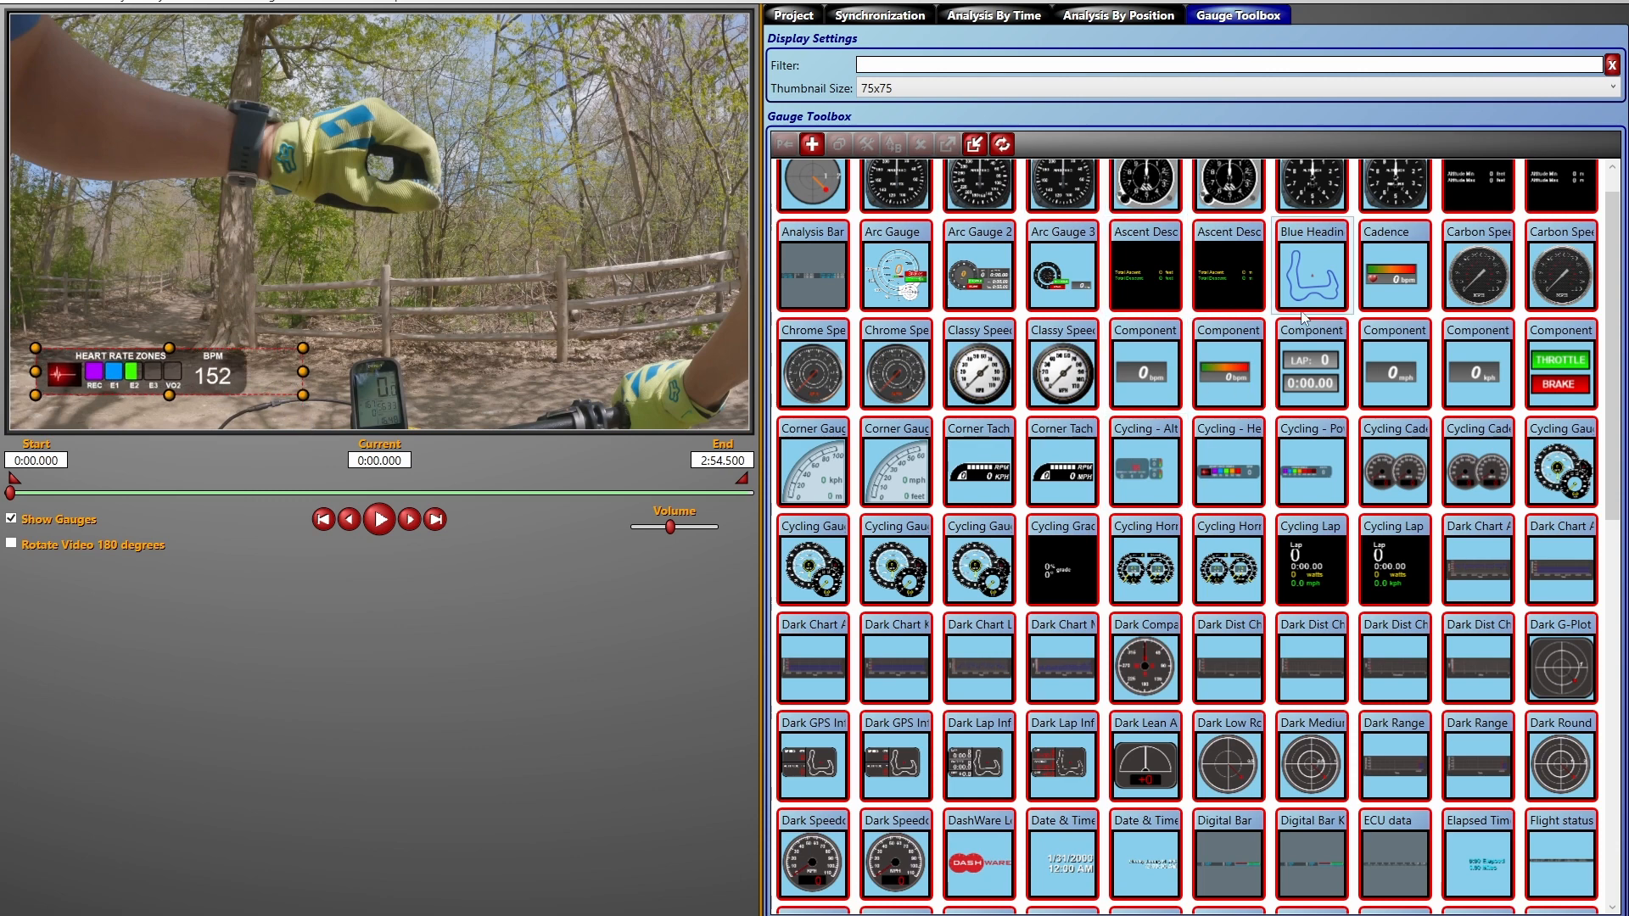
Step: Add the Date & Time 2 gauge to the upper-right corner of the video
{"action": "scroll", "coordinate": [1277, 575], "scroll_direction": "down", "scroll_amount": 5}
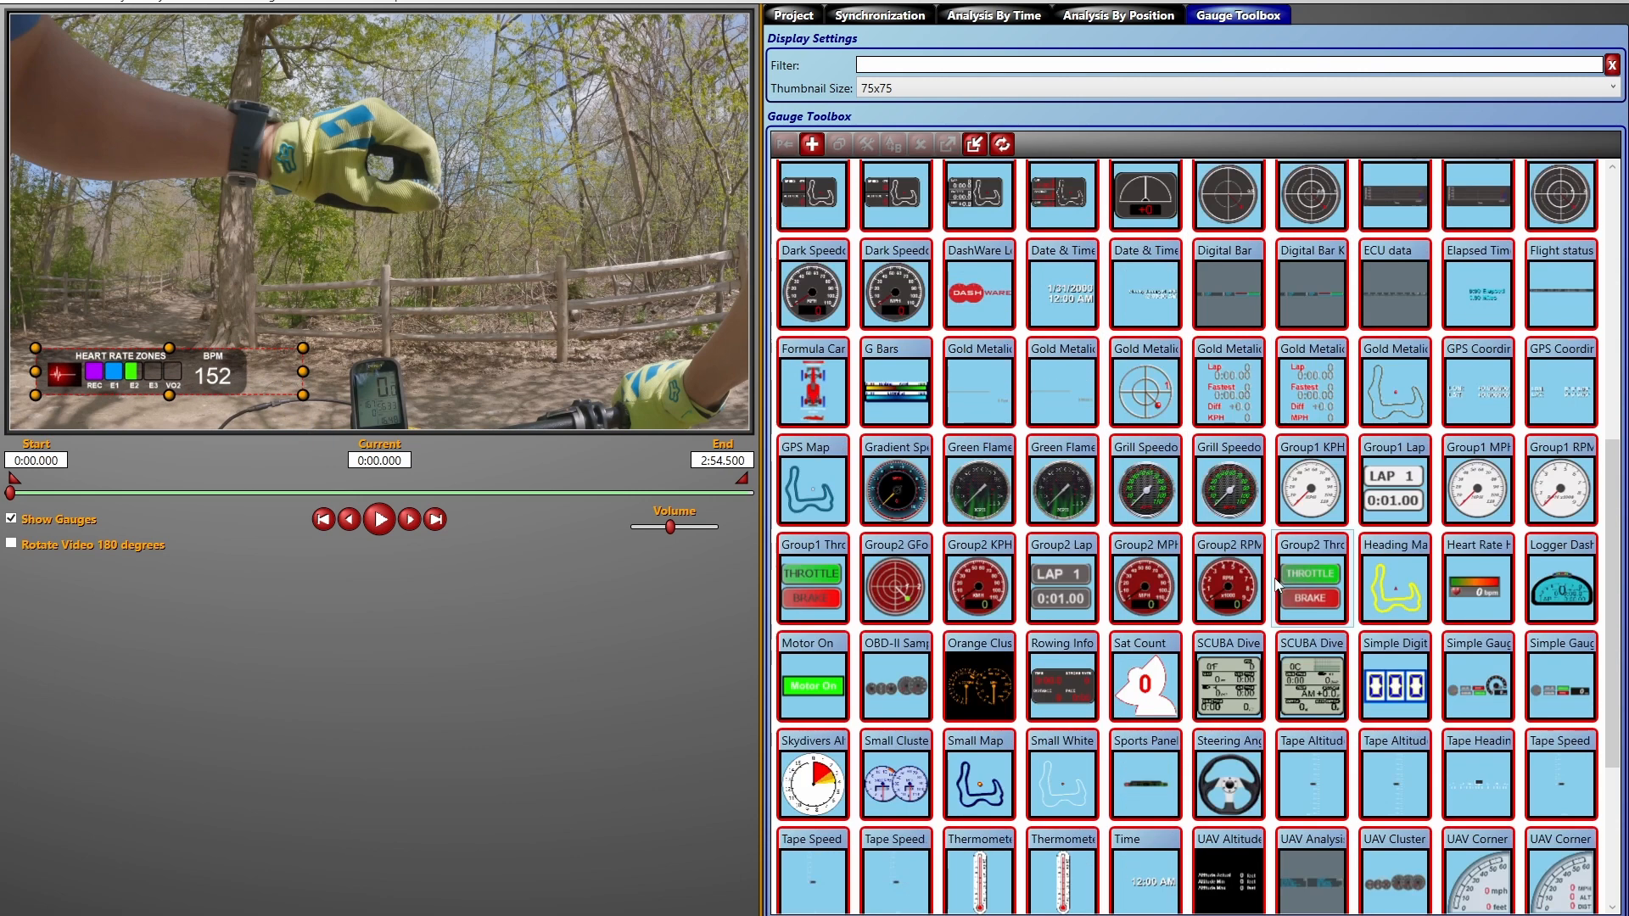
{"action": "left_click_drag", "start_coordinate": [1146, 366], "coordinate": [632, 92]}
{"action": "left_click_drag", "start_coordinate": [452, 238], "coordinate": [633, 277]}
{"action": "left_click_drag", "start_coordinate": [569, 253], "coordinate": [670, 74]}
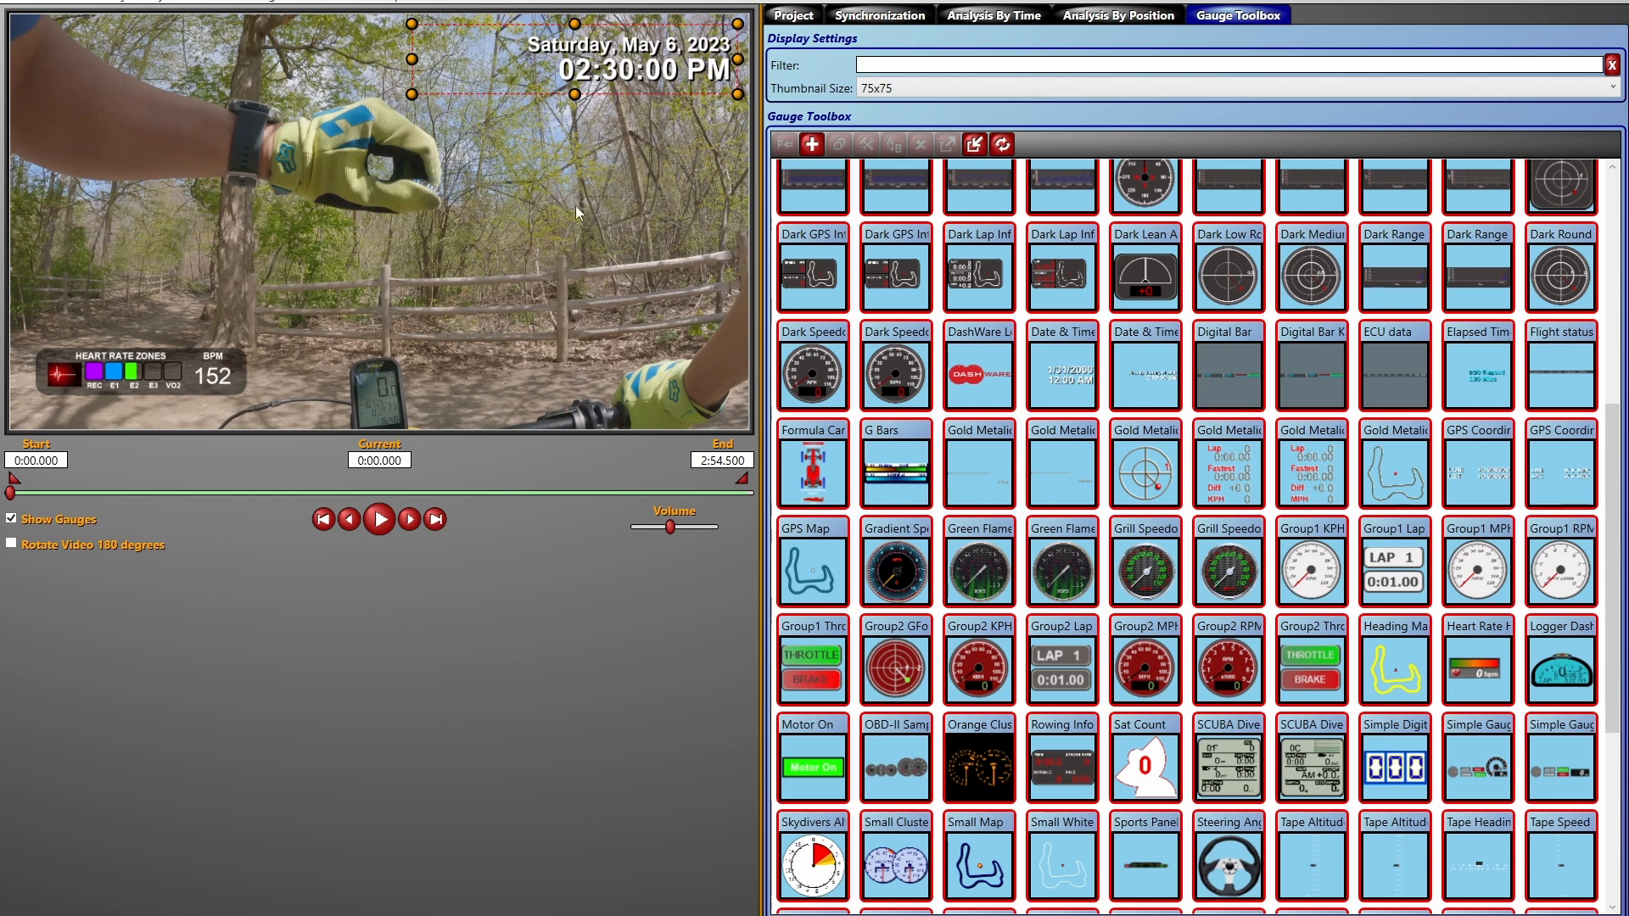
{"action": "left_click", "coordinate": [883, 18]}
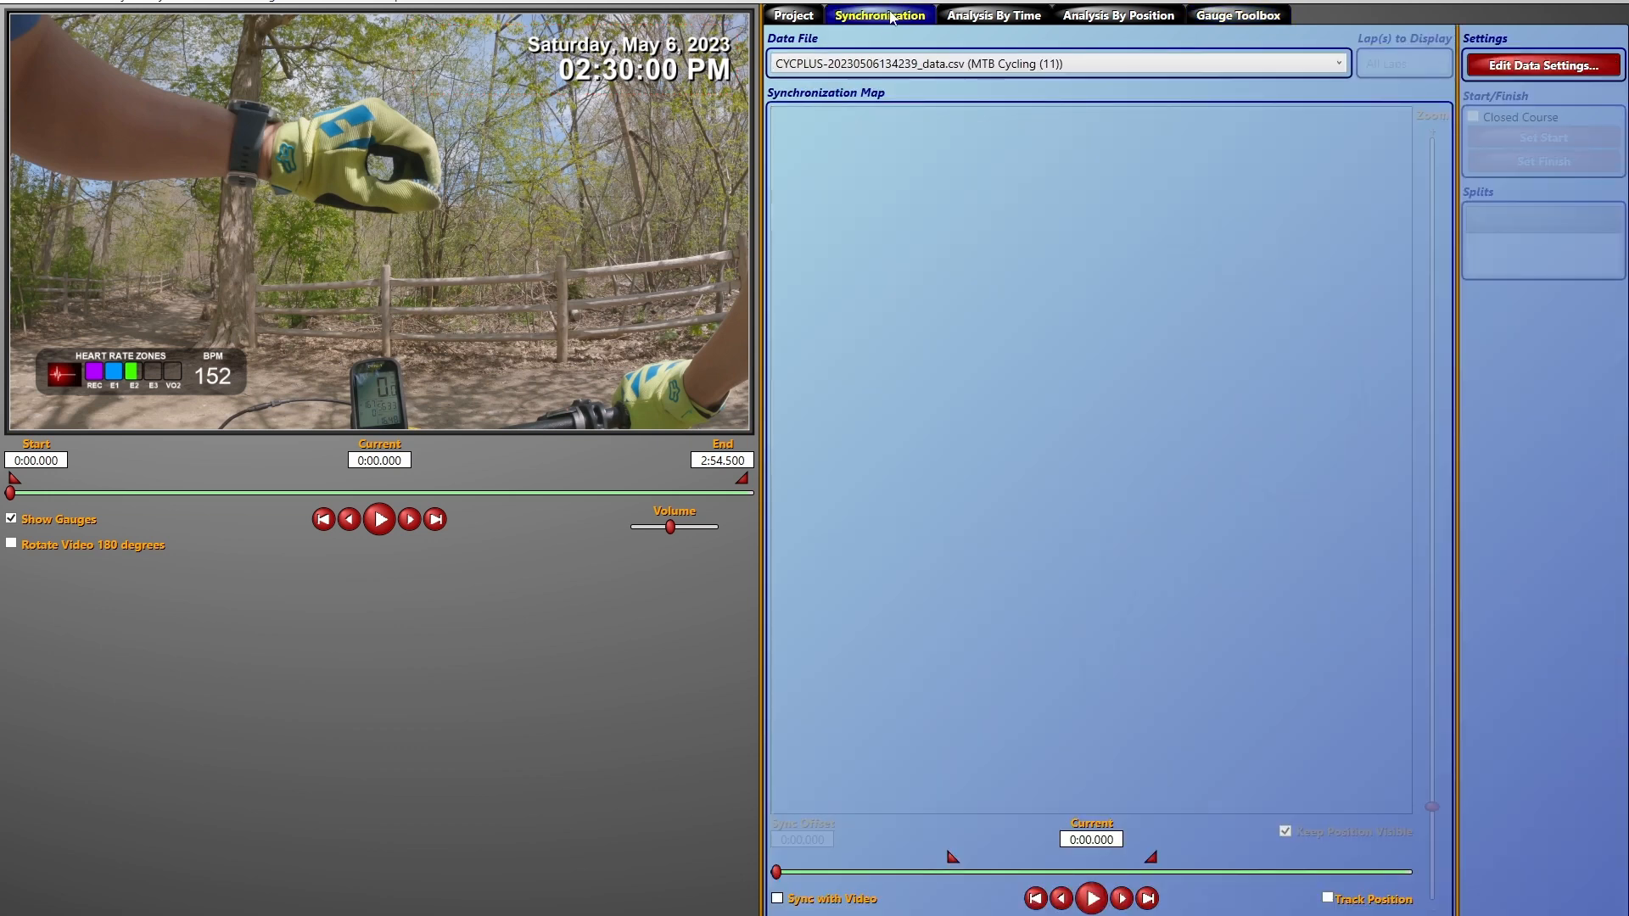
{"action": "left_click", "coordinate": [795, 18]}
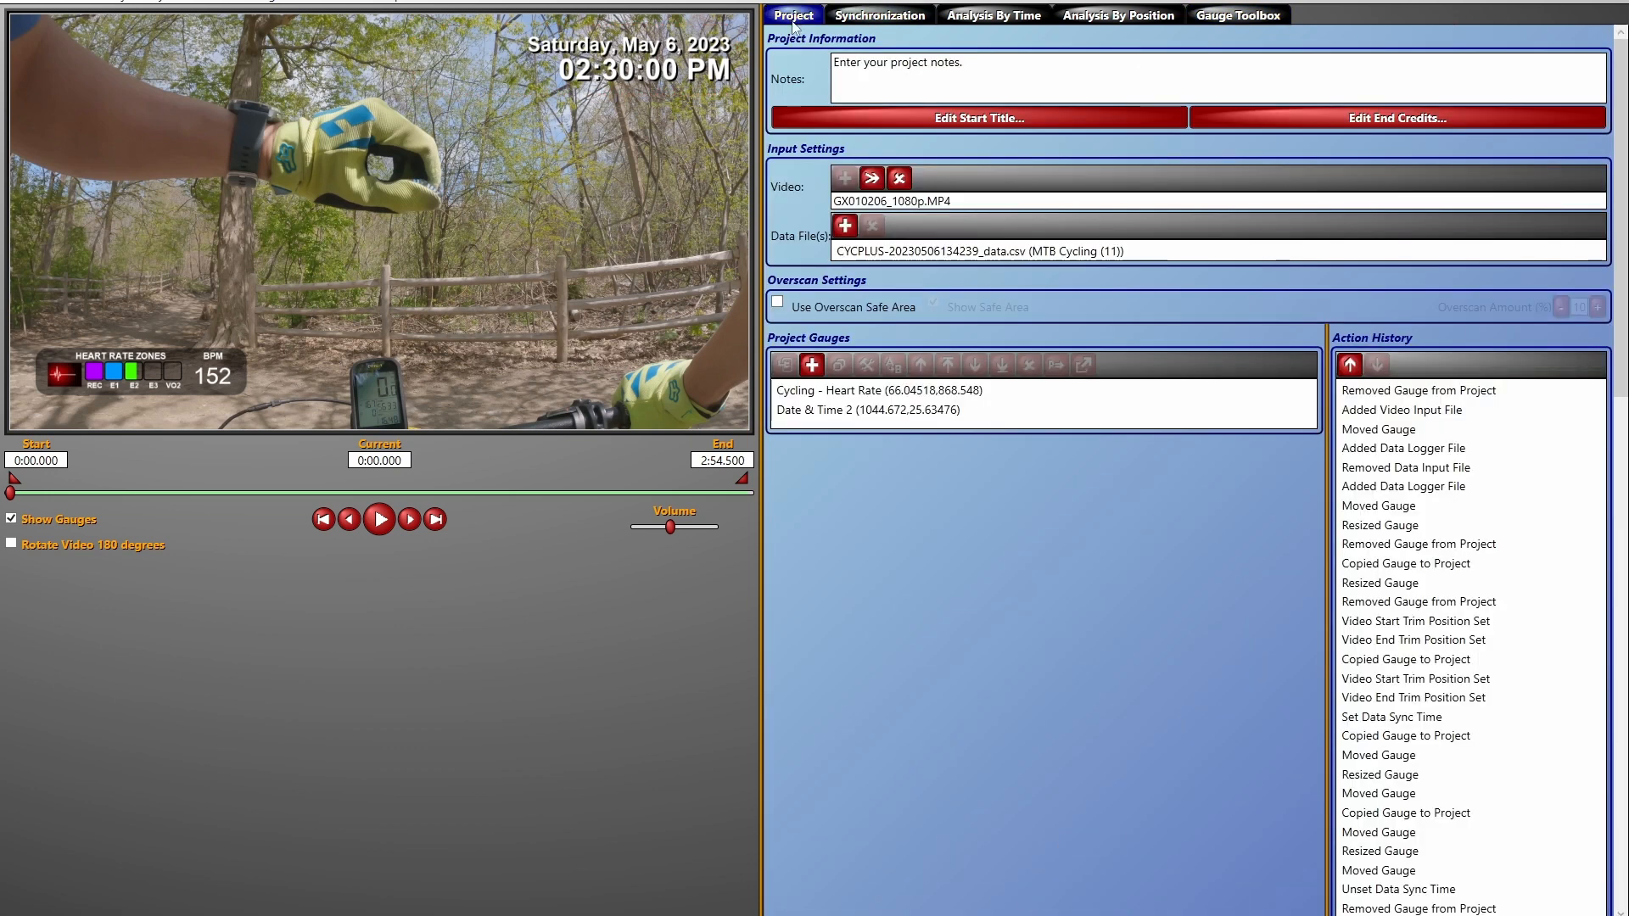
Step: Add the dark KPH speedometer gauge to the upper-left corner of the video
{"action": "left_click", "coordinate": [1238, 15]}
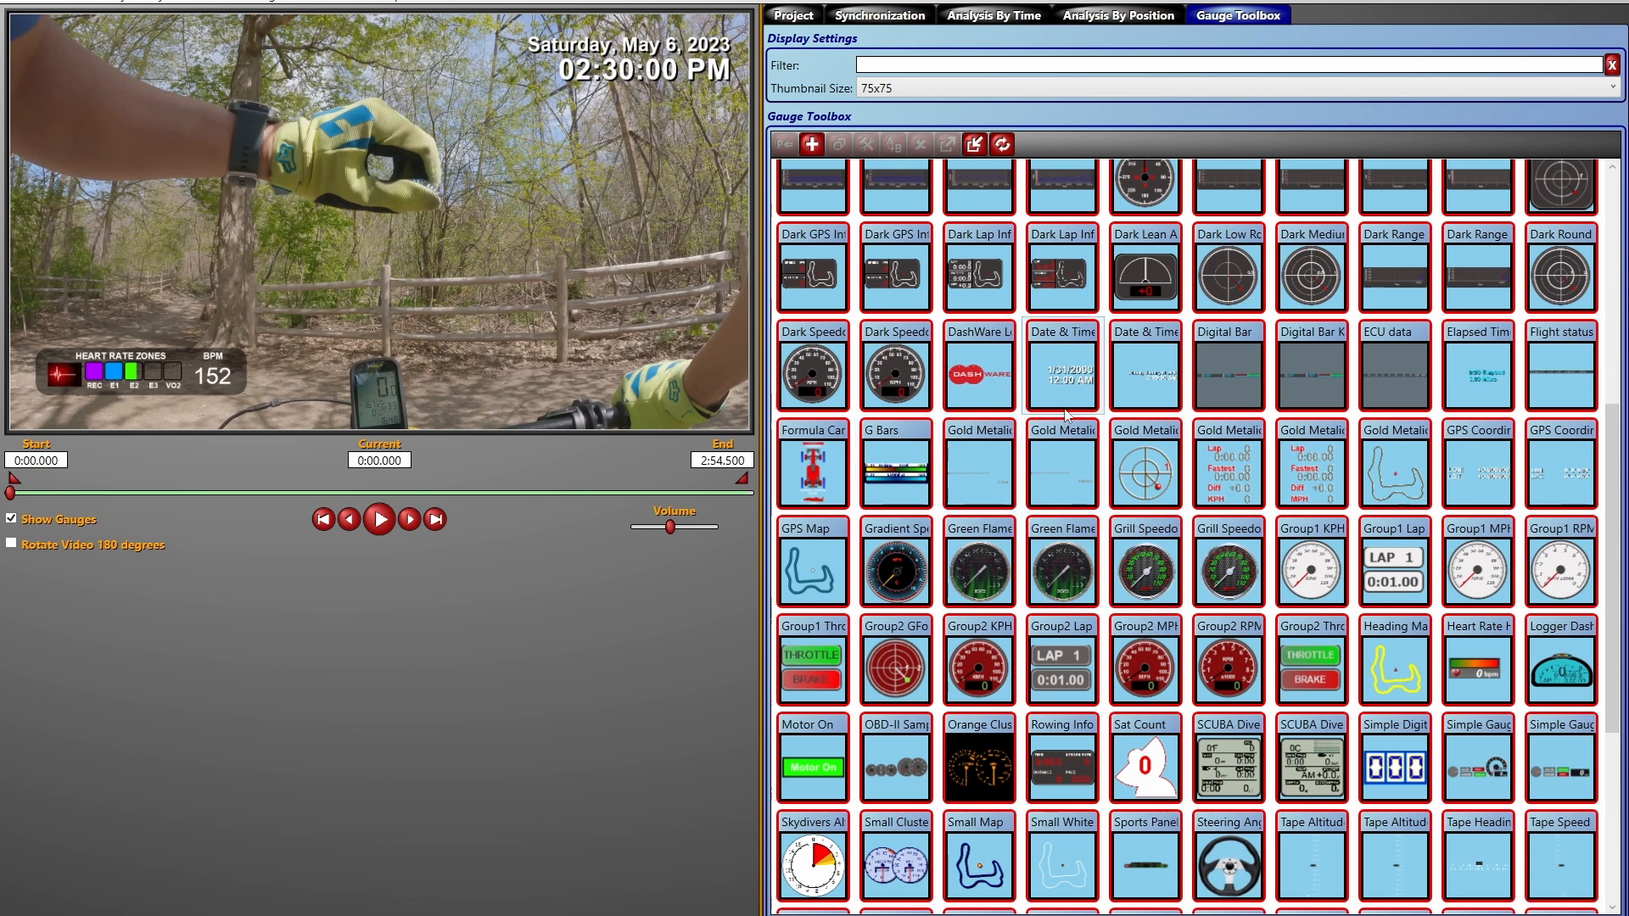
{"action": "left_click_drag", "start_coordinate": [808, 380], "coordinate": [303, 248]}
{"action": "left_click_drag", "start_coordinate": [243, 157], "coordinate": [153, 117]}
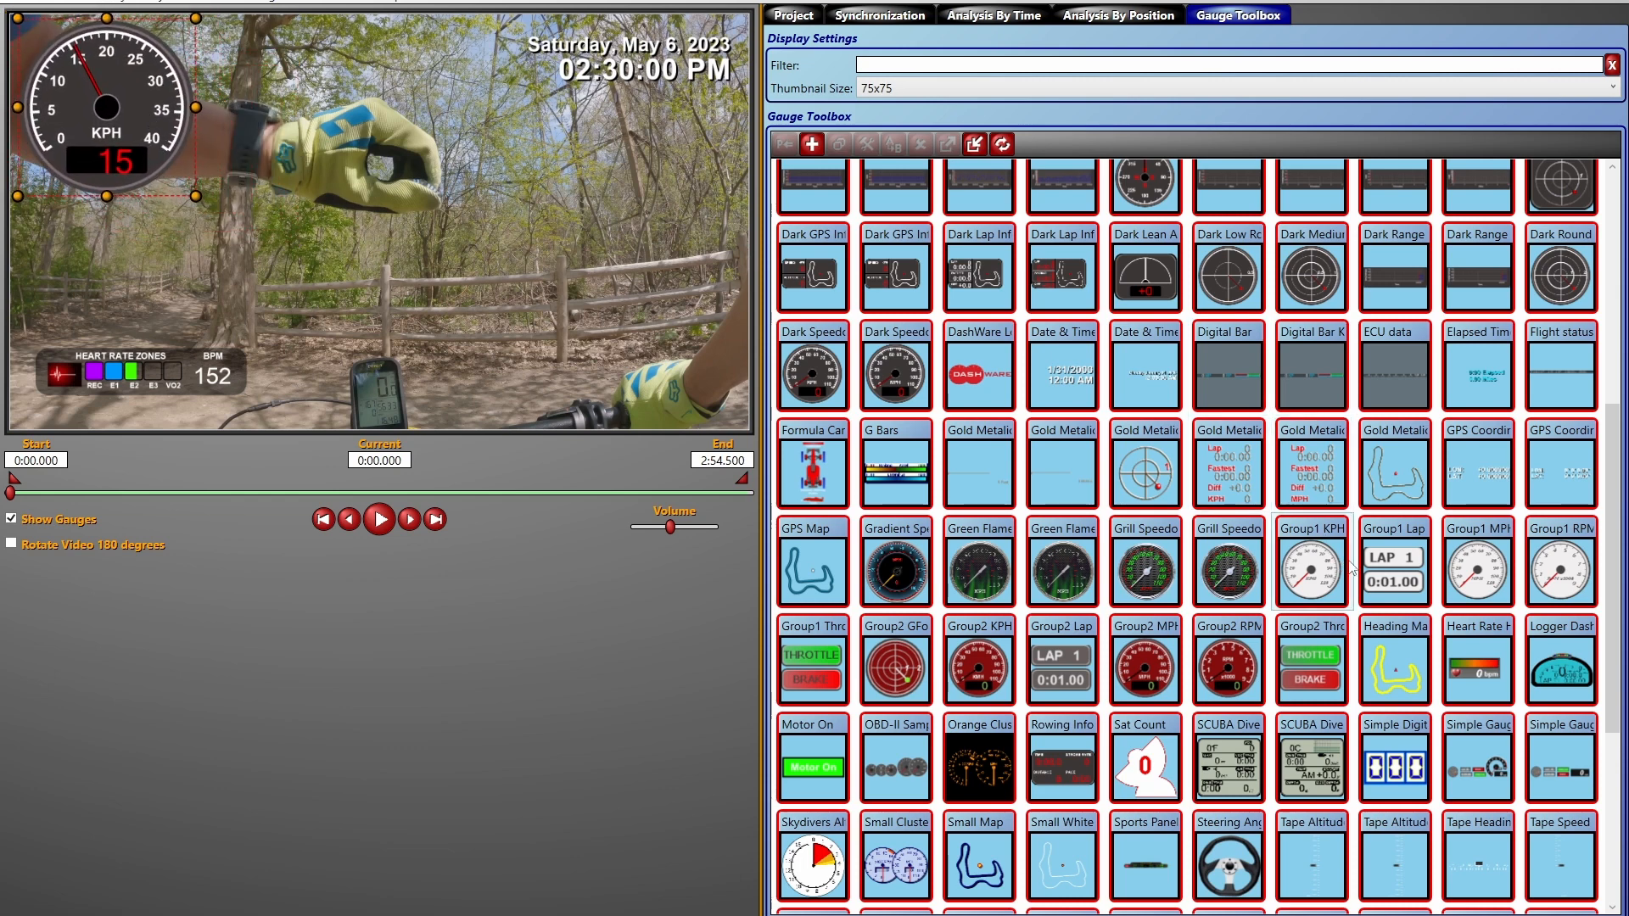
Step: Find the corner gauge in kph and metres in the gauge toolbox and place it in the video's lower-right corner
{"action": "scroll", "coordinate": [1353, 570], "scroll_direction": "down", "scroll_amount": 2}
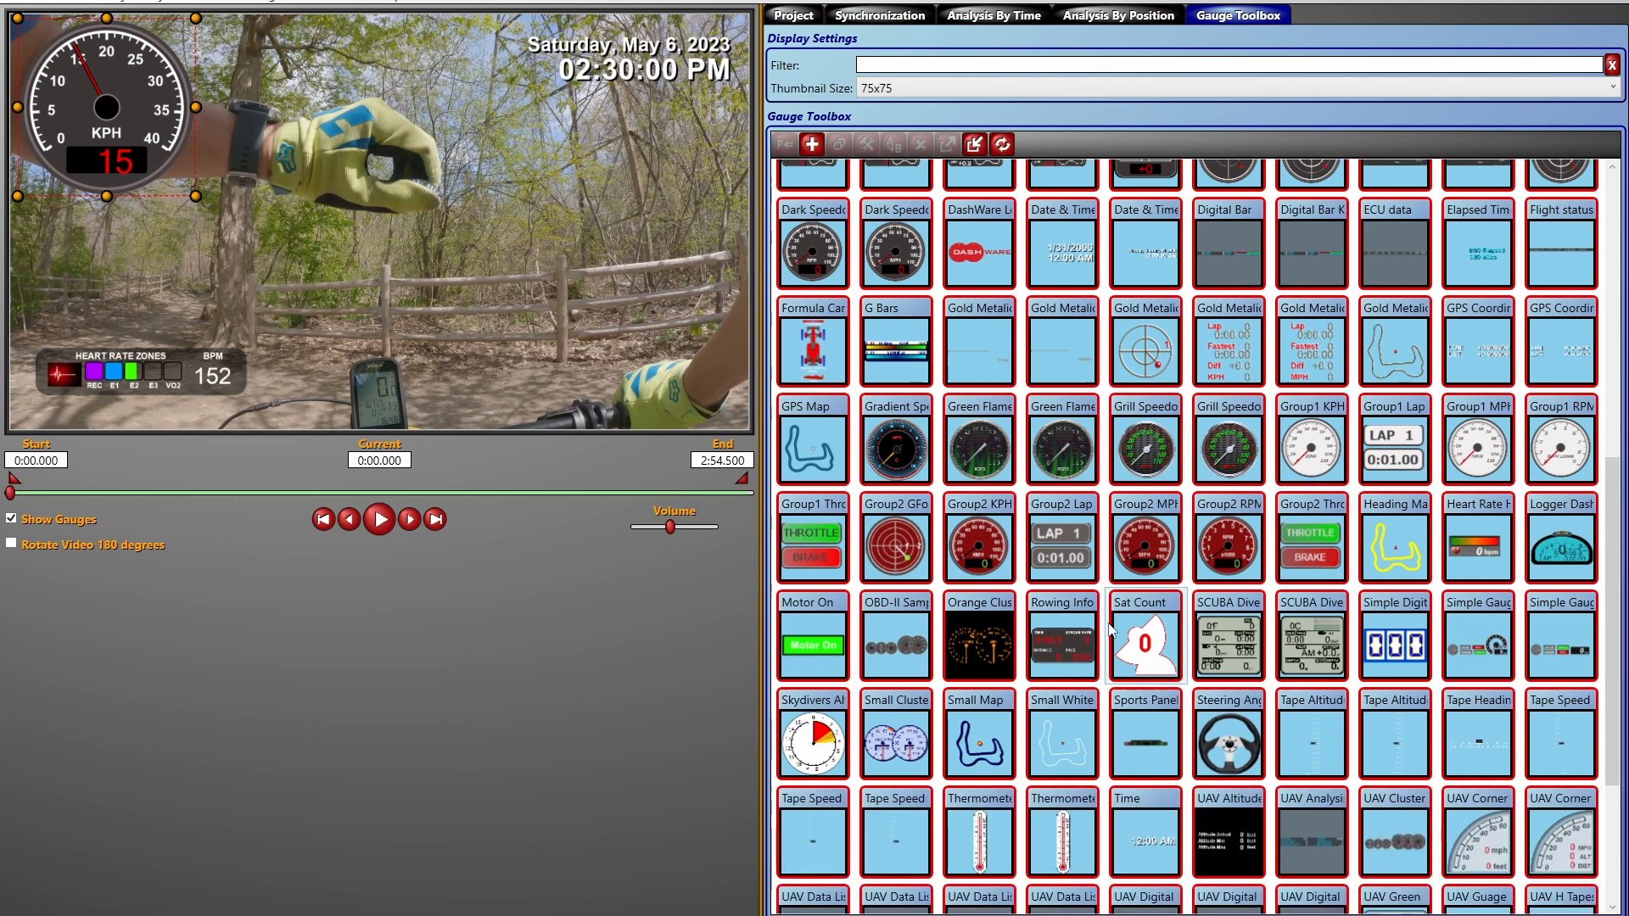
{"action": "left_click", "coordinate": [996, 649]}
{"action": "scroll", "coordinate": [1366, 591], "scroll_direction": "down", "scroll_amount": 1}
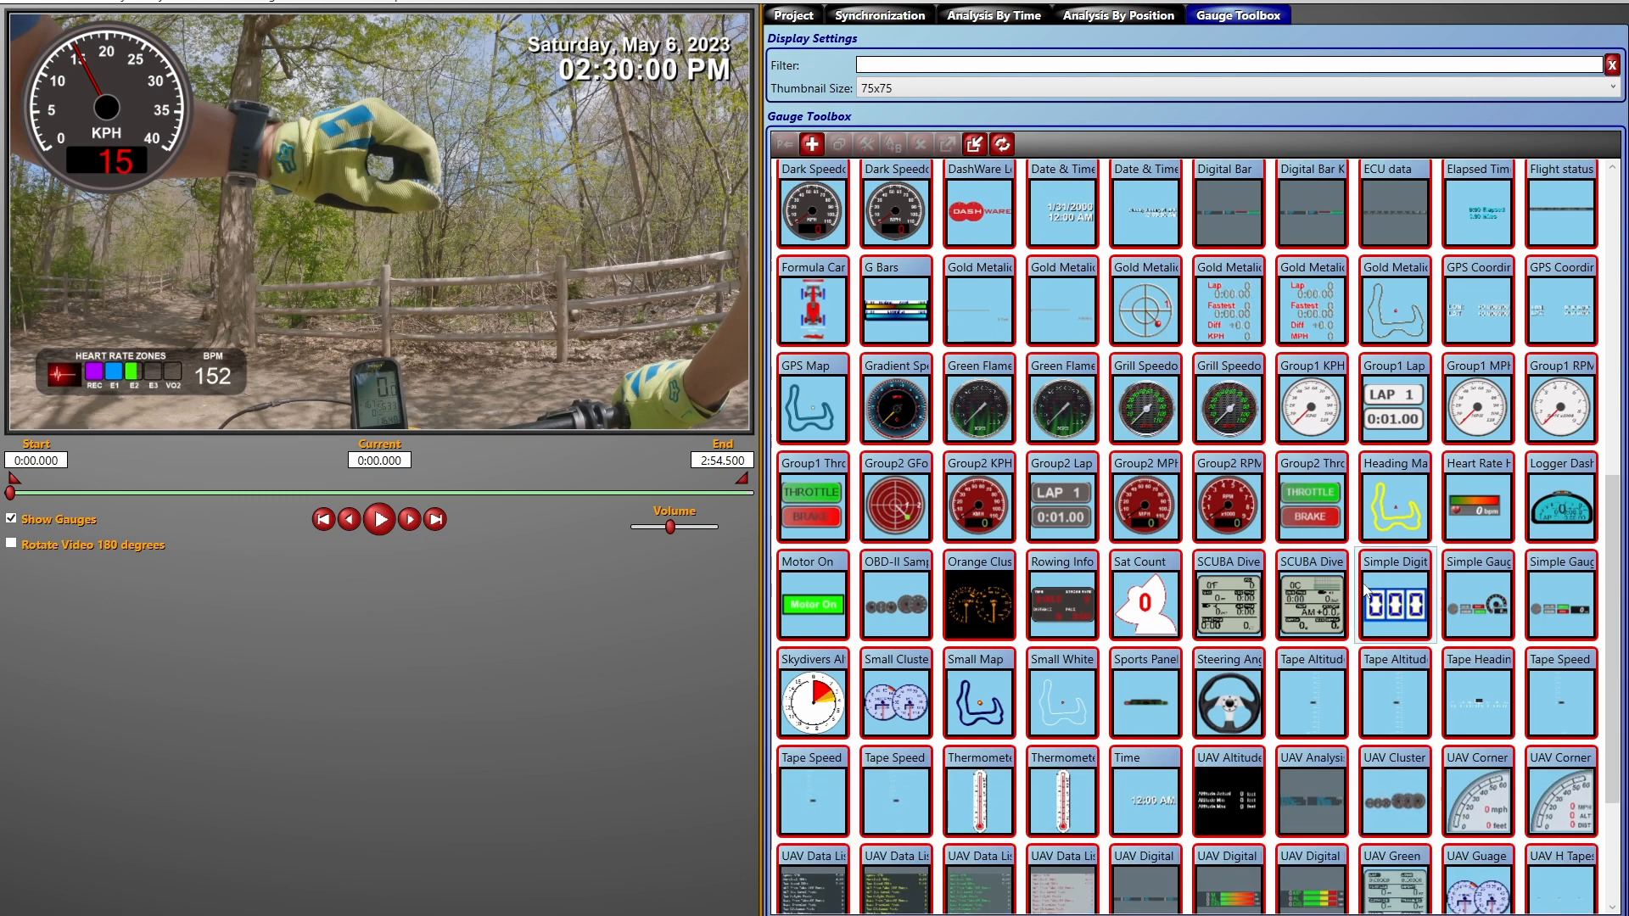
{"action": "scroll", "coordinate": [1366, 591], "scroll_direction": "up", "scroll_amount": 5}
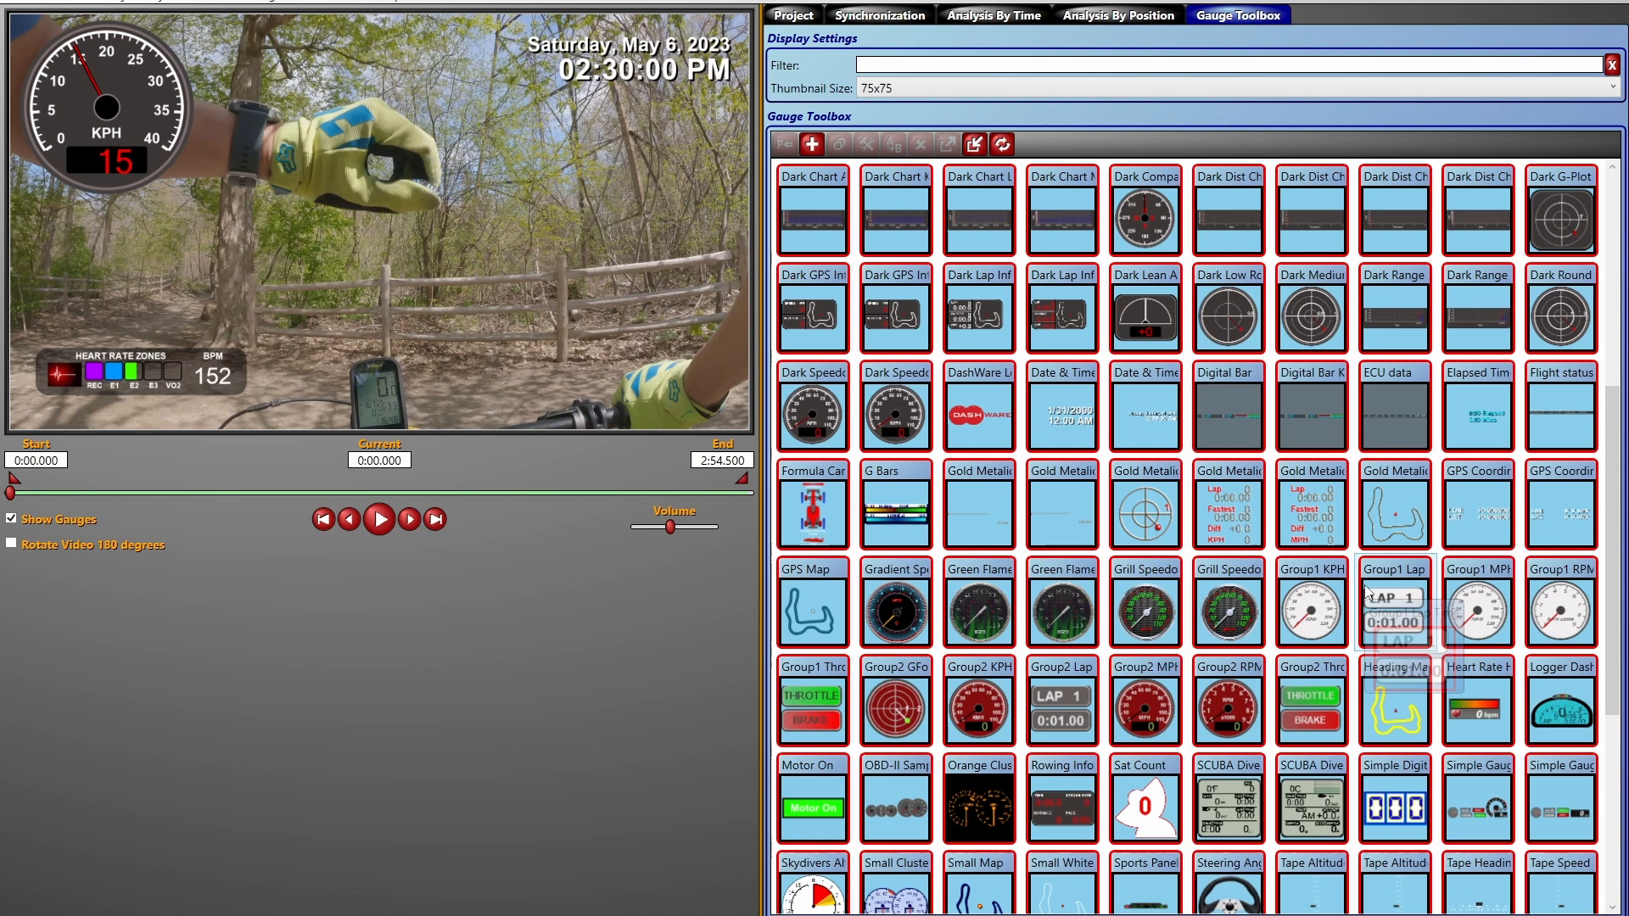
{"action": "scroll", "coordinate": [1440, 490], "scroll_direction": "up", "scroll_amount": 7}
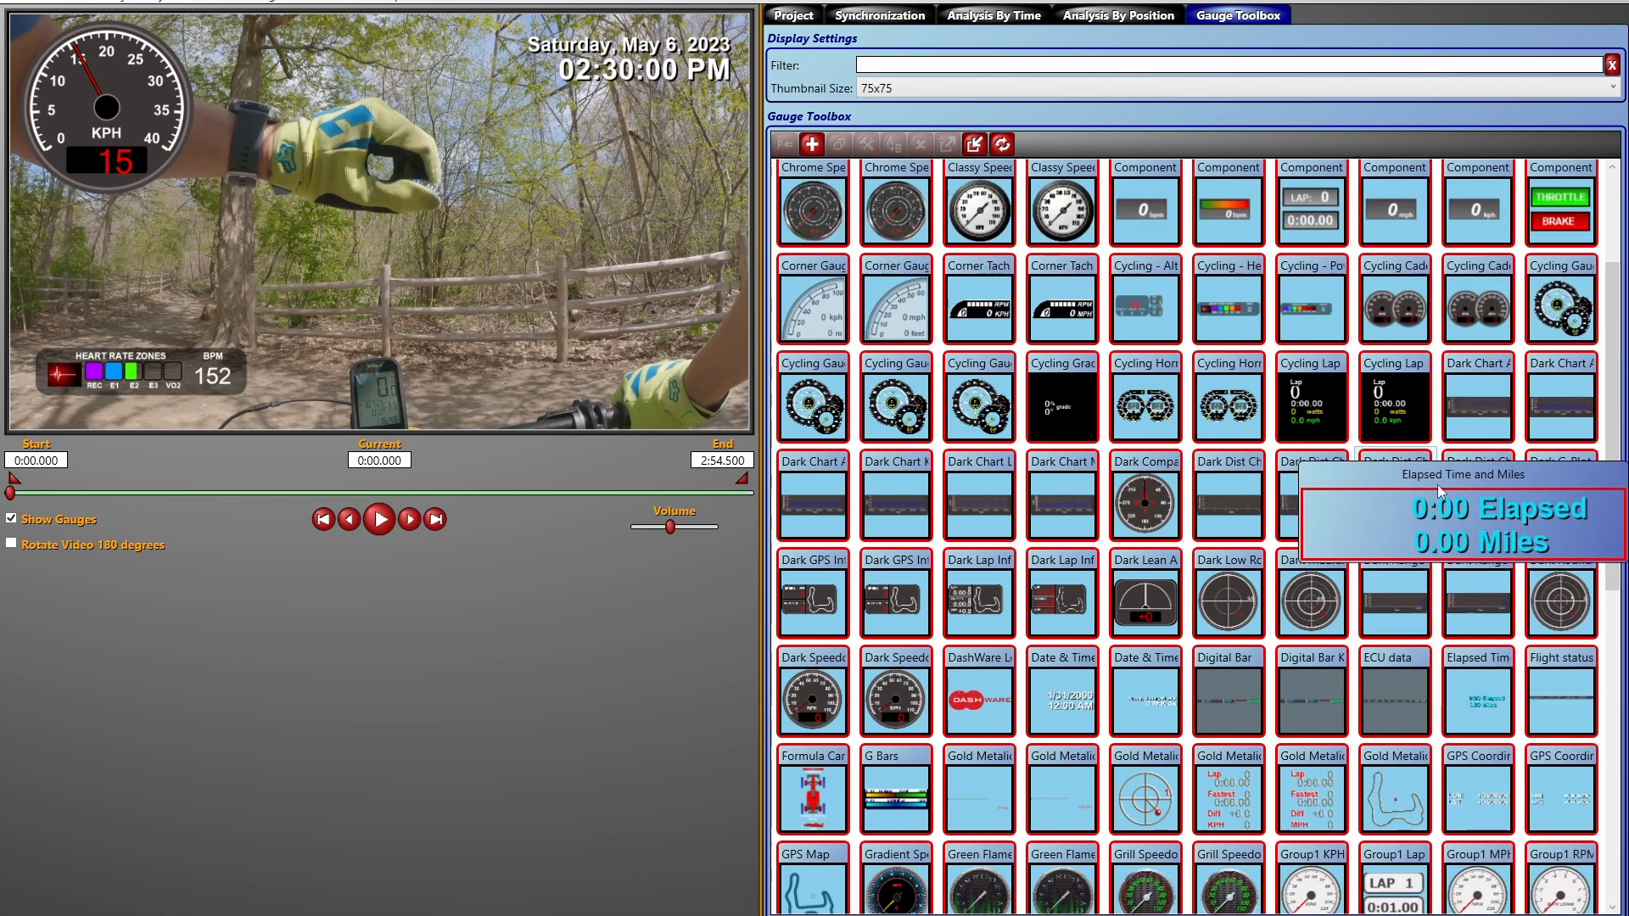
{"action": "scroll", "coordinate": [1440, 490], "scroll_direction": "up", "scroll_amount": 5}
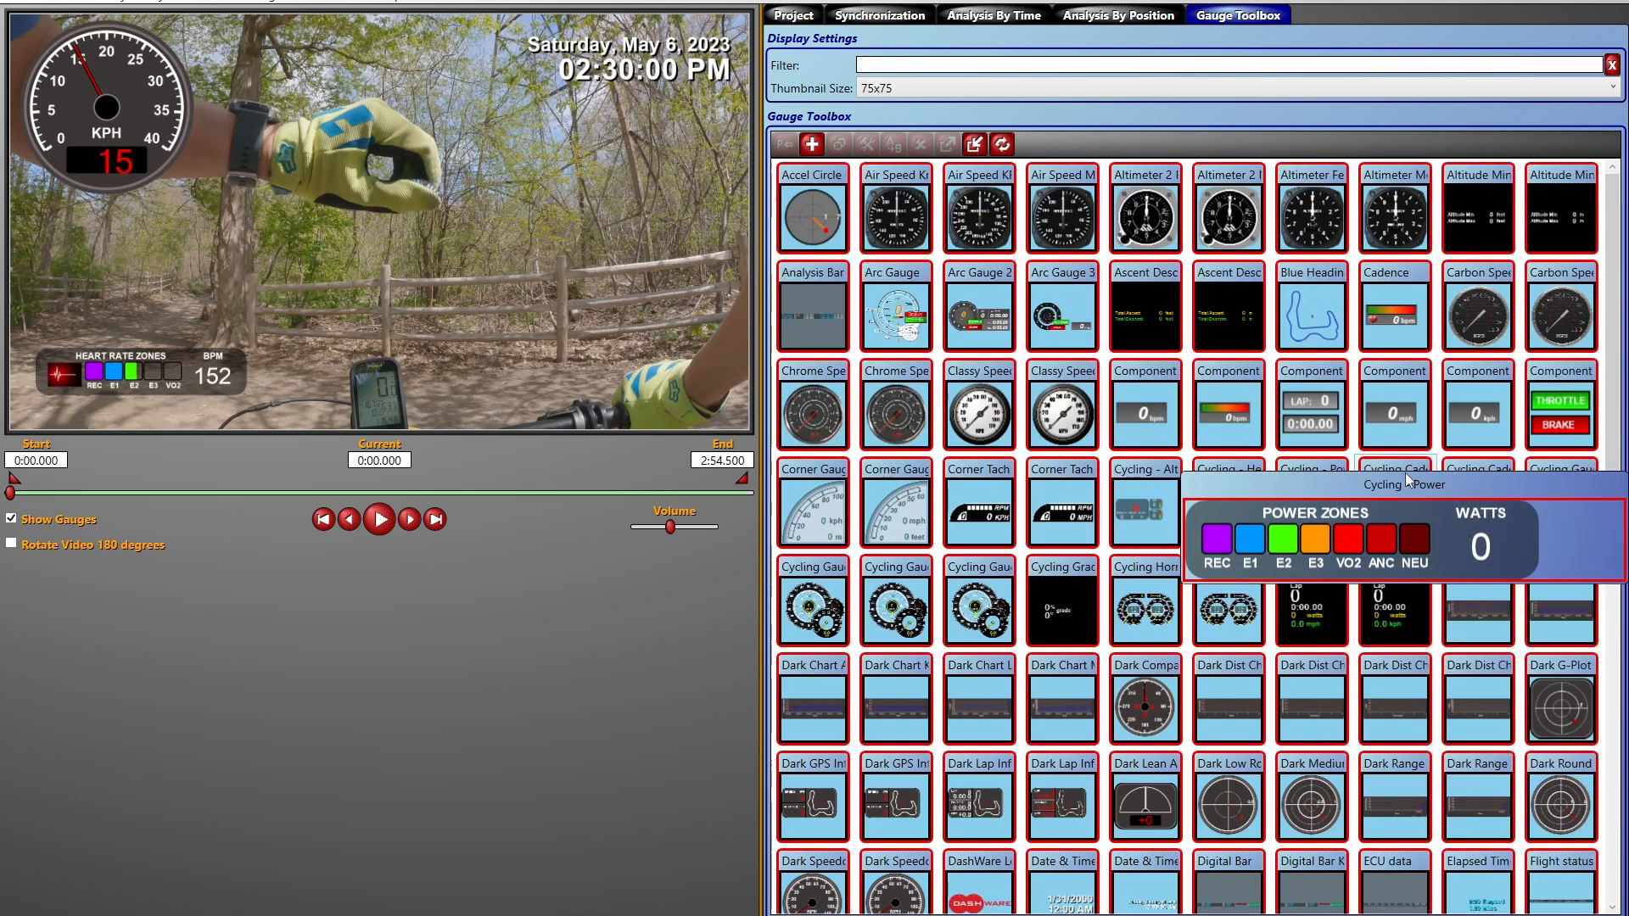
{"action": "scroll", "coordinate": [1254, 543], "scroll_direction": "down", "scroll_amount": 3}
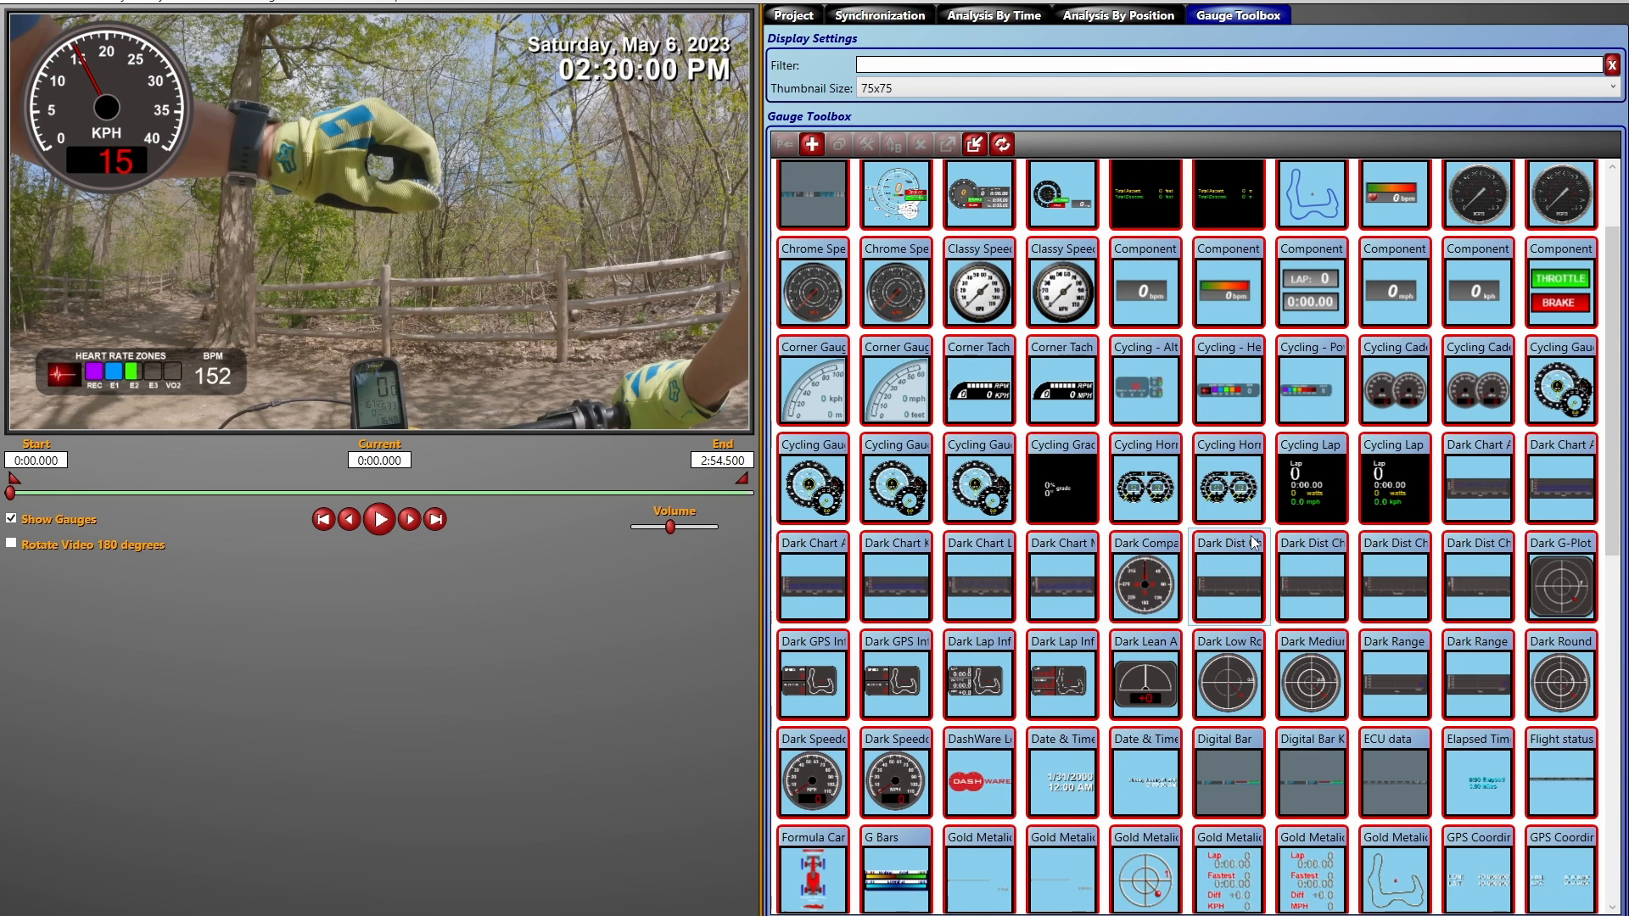
{"action": "left_click_drag", "start_coordinate": [813, 382], "coordinate": [595, 439]}
{"action": "left_click_drag", "start_coordinate": [516, 297], "coordinate": [778, 411]}
{"action": "left_click", "coordinate": [356, 287]}
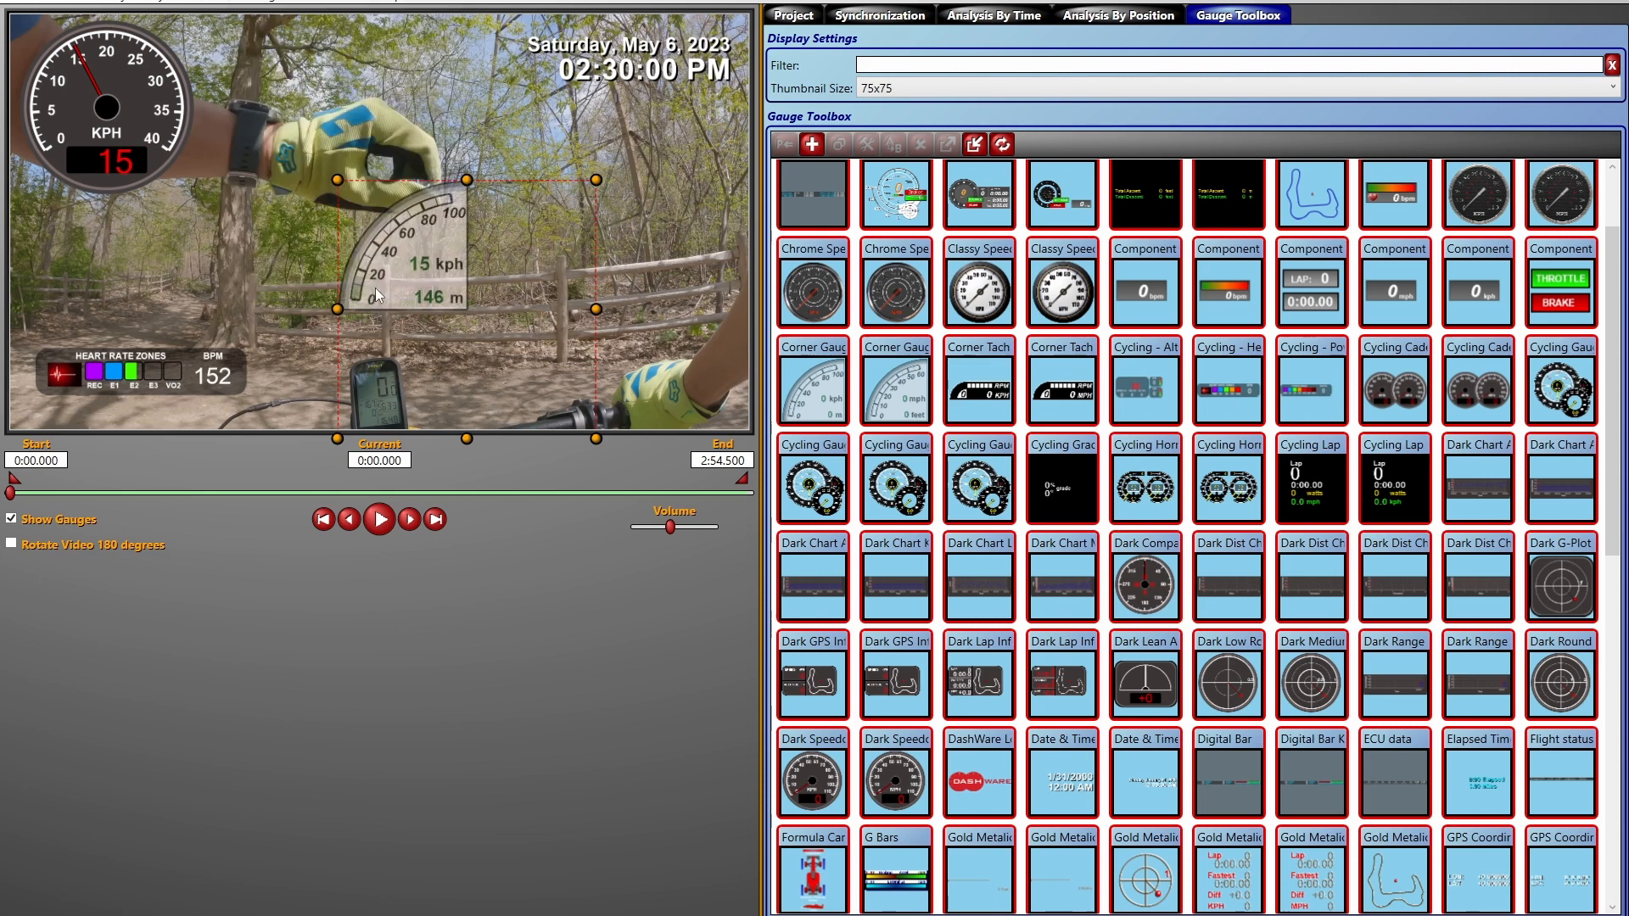
{"action": "left_click_drag", "start_coordinate": [522, 264], "coordinate": [780, 374]}
{"action": "left_click_drag", "start_coordinate": [427, 269], "coordinate": [746, 368]}
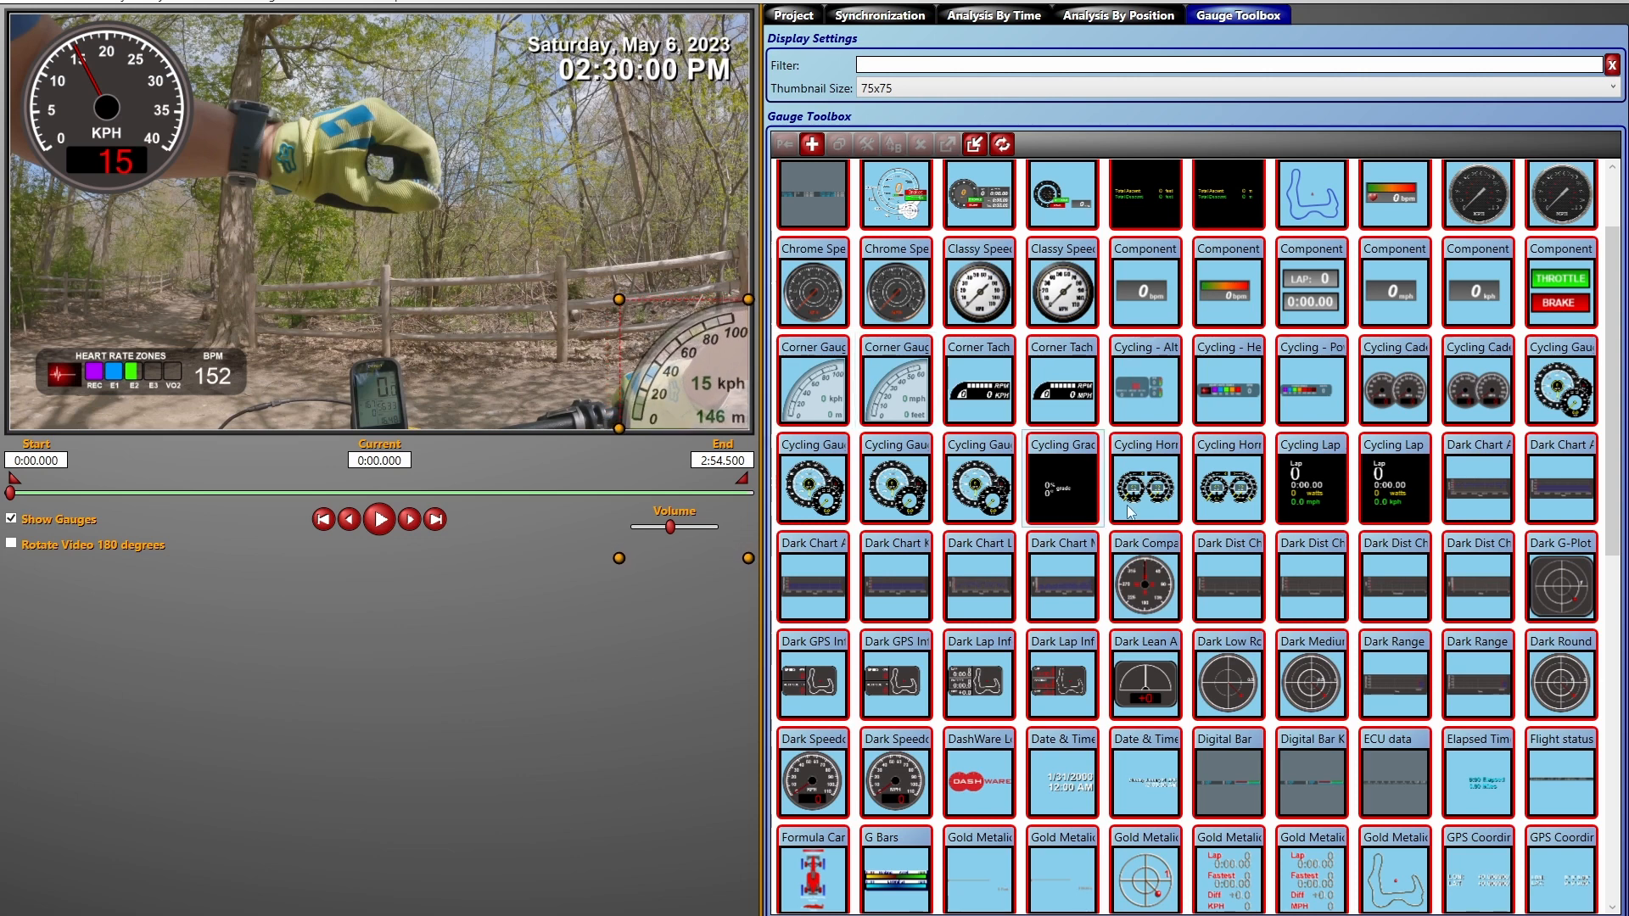
Step: Add the white Group1 KPH gauge to the video and place it beside the dark speedometer
{"action": "scroll", "coordinate": [1349, 681], "scroll_direction": "down", "scroll_amount": 3}
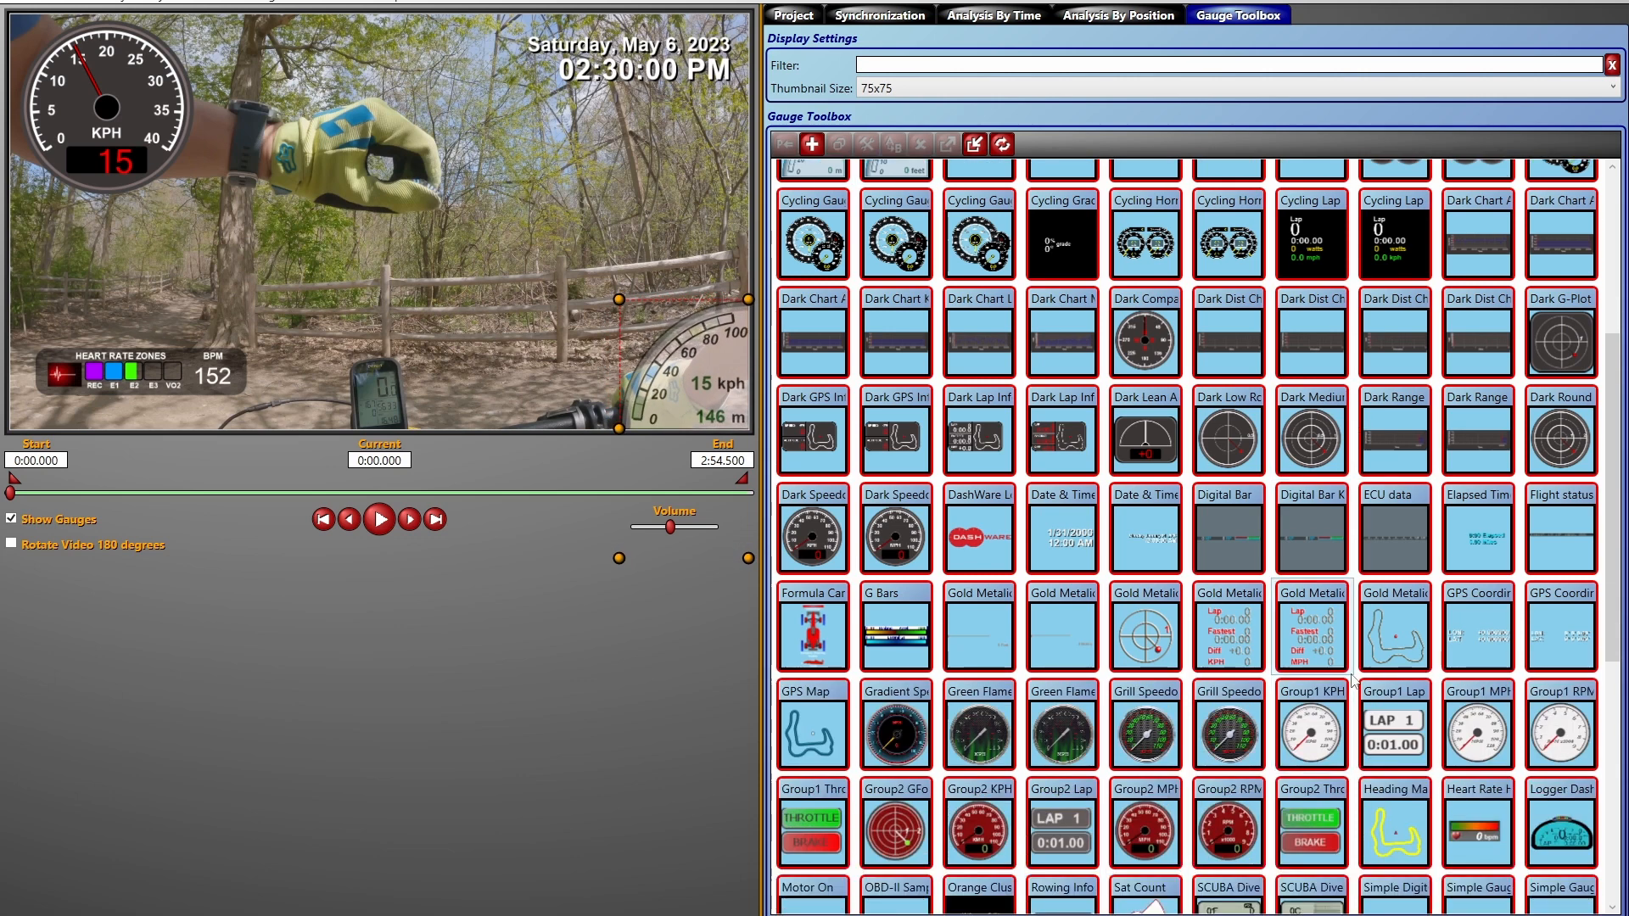
{"action": "scroll", "coordinate": [1349, 681], "scroll_direction": "down", "scroll_amount": 1}
{"action": "left_click", "coordinate": [1307, 642]}
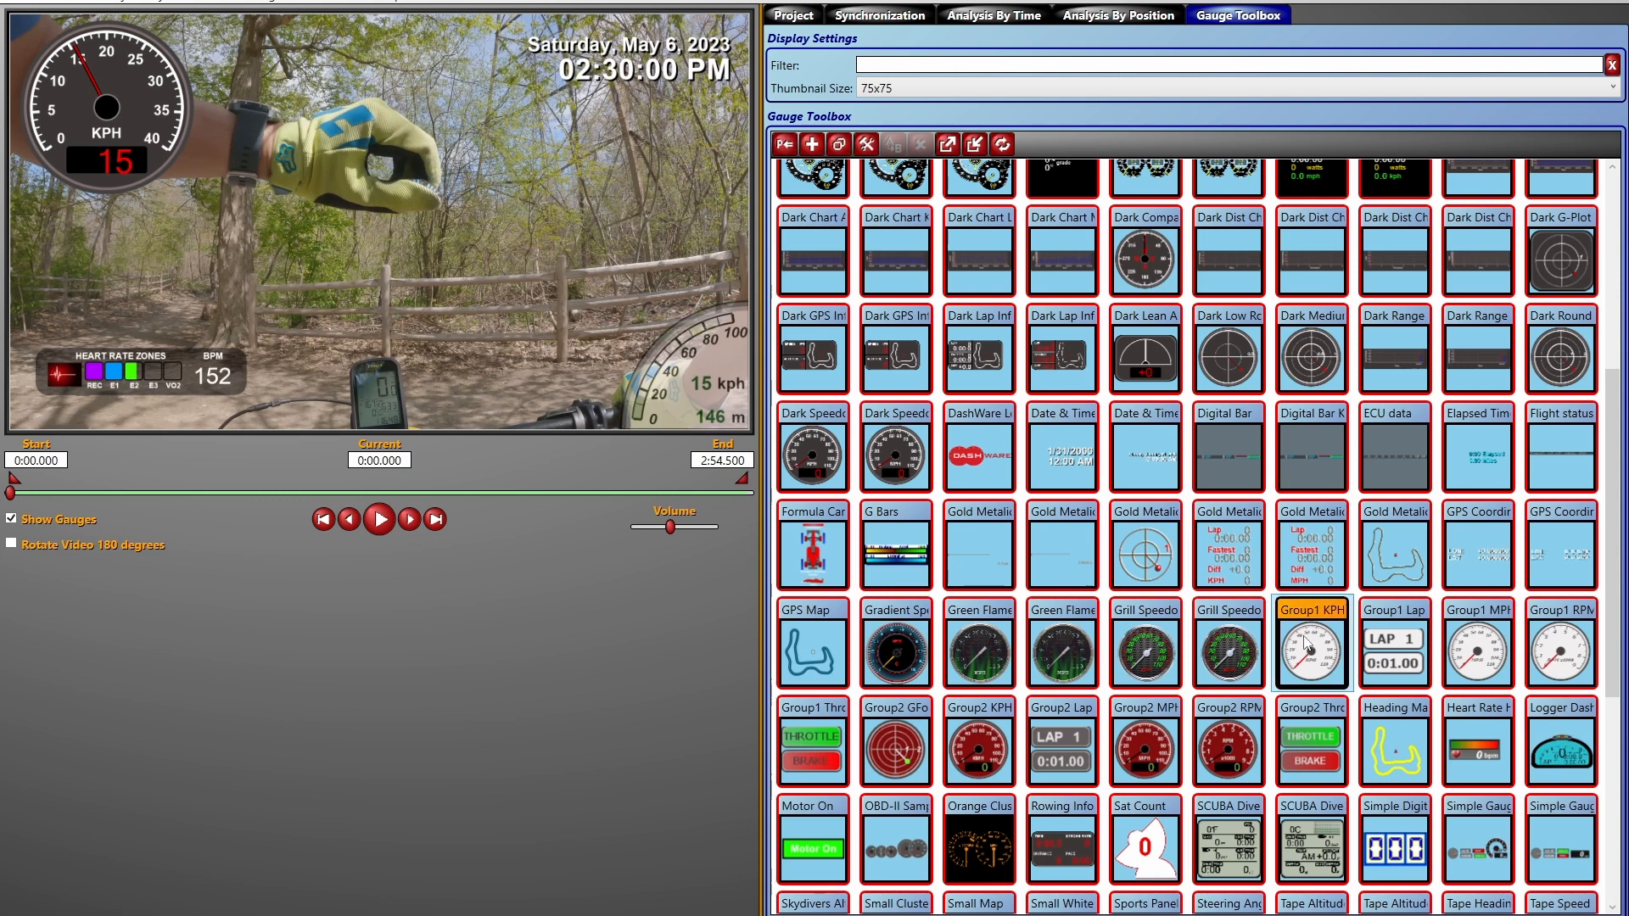
{"action": "left_click_drag", "start_coordinate": [1313, 654], "coordinate": [529, 370]}
{"action": "left_click_drag", "start_coordinate": [462, 295], "coordinate": [323, 137]}
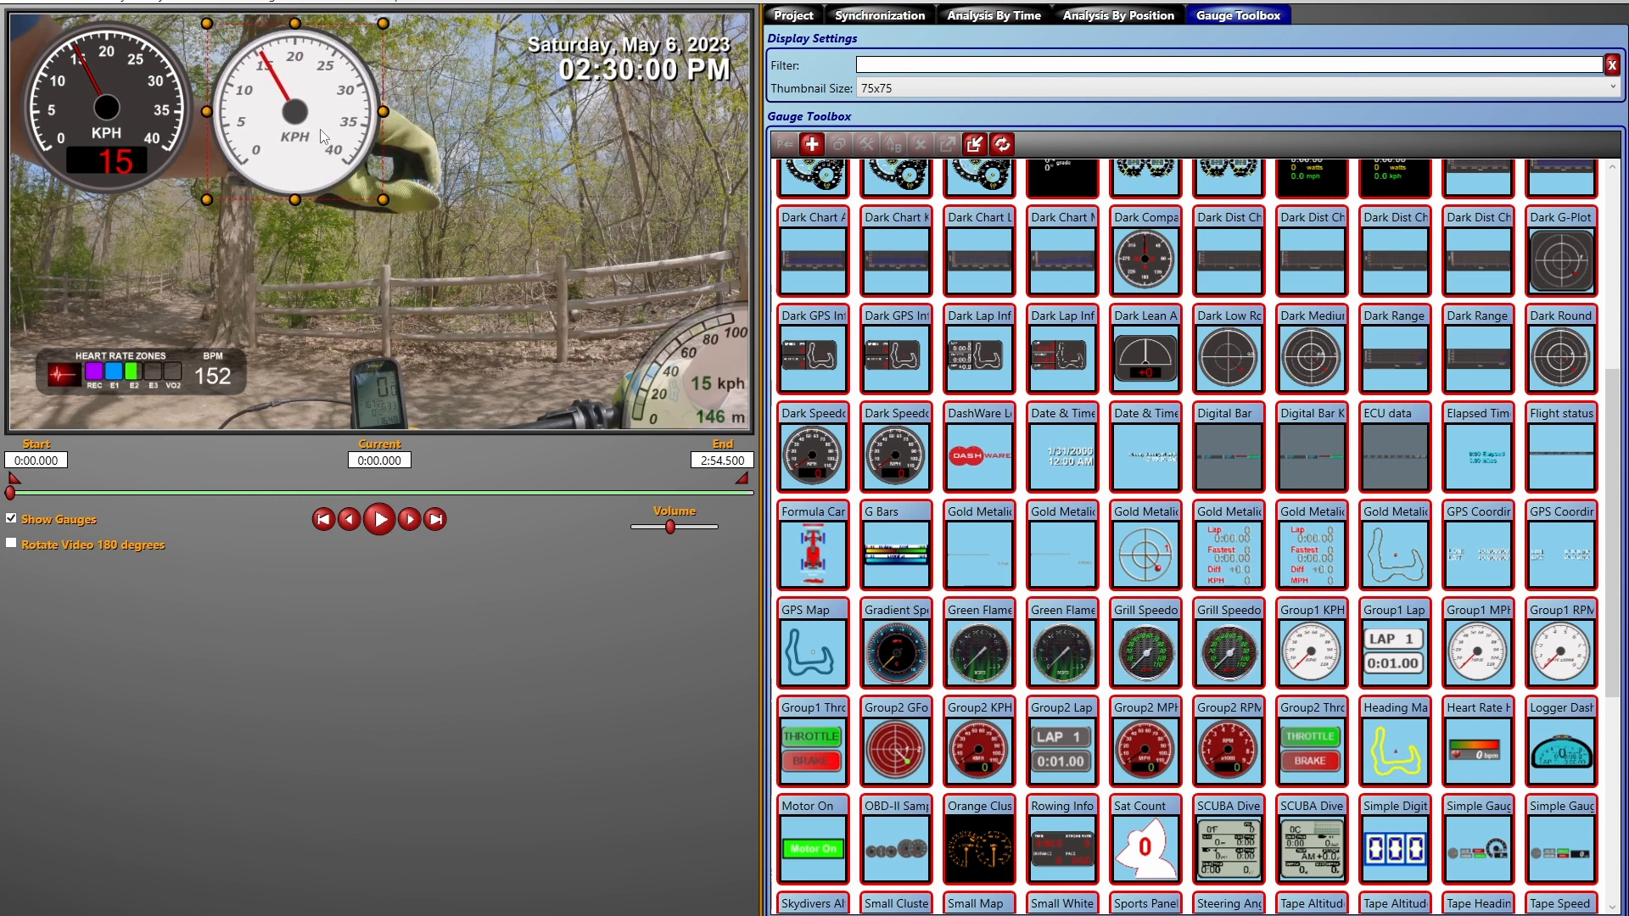
Step: Delete the dark KPH speedometer and move the white KPH gauge into the video's upper-left corner
{"action": "left_click", "coordinate": [133, 112]}
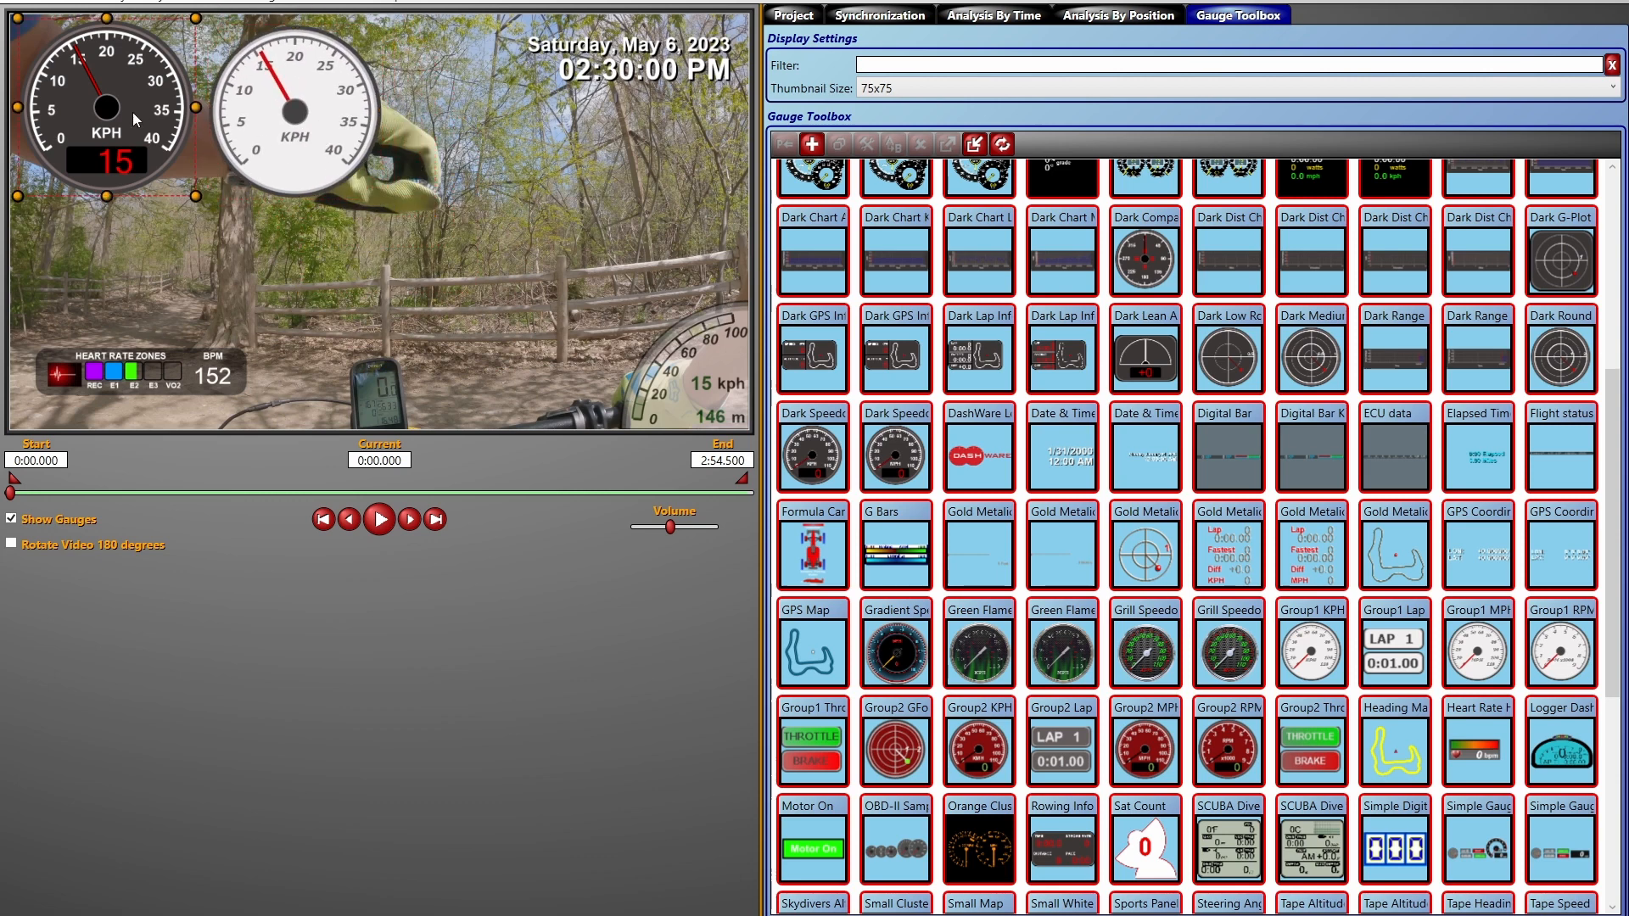
{"action": "key", "text": "Delete"}
{"action": "left_click_drag", "start_coordinate": [280, 115], "coordinate": [93, 100]}
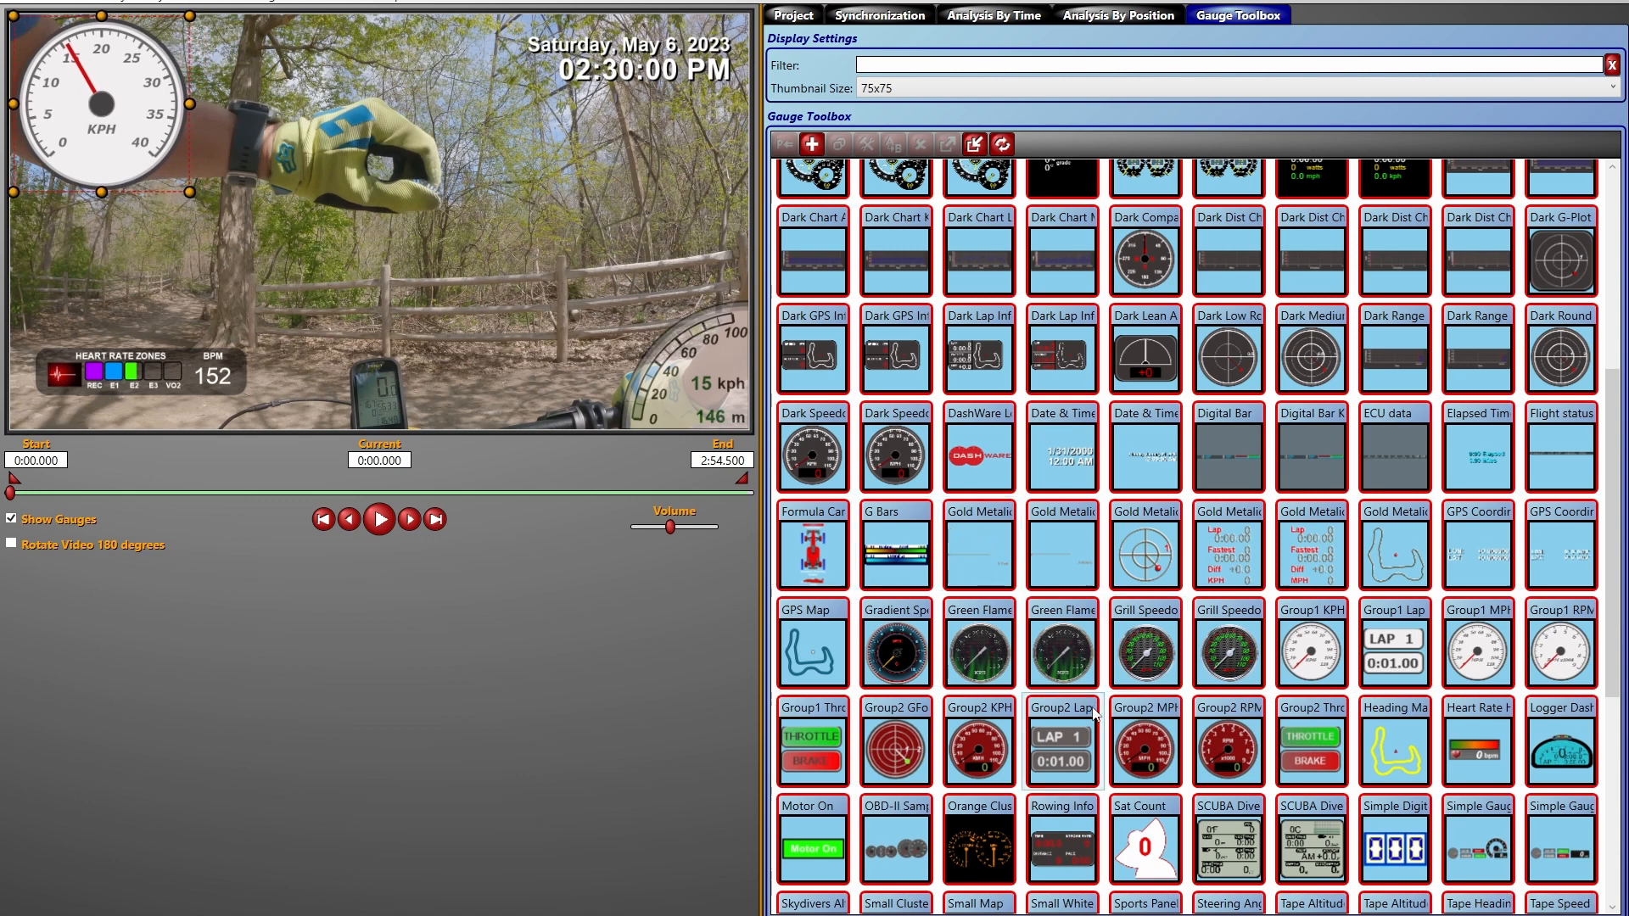
Step: Find the White Shadow track map gauge in the toolbox, add it to the video, enlarge it and place it at the upper right
{"action": "scroll", "coordinate": [1100, 711], "scroll_direction": "down", "scroll_amount": 2}
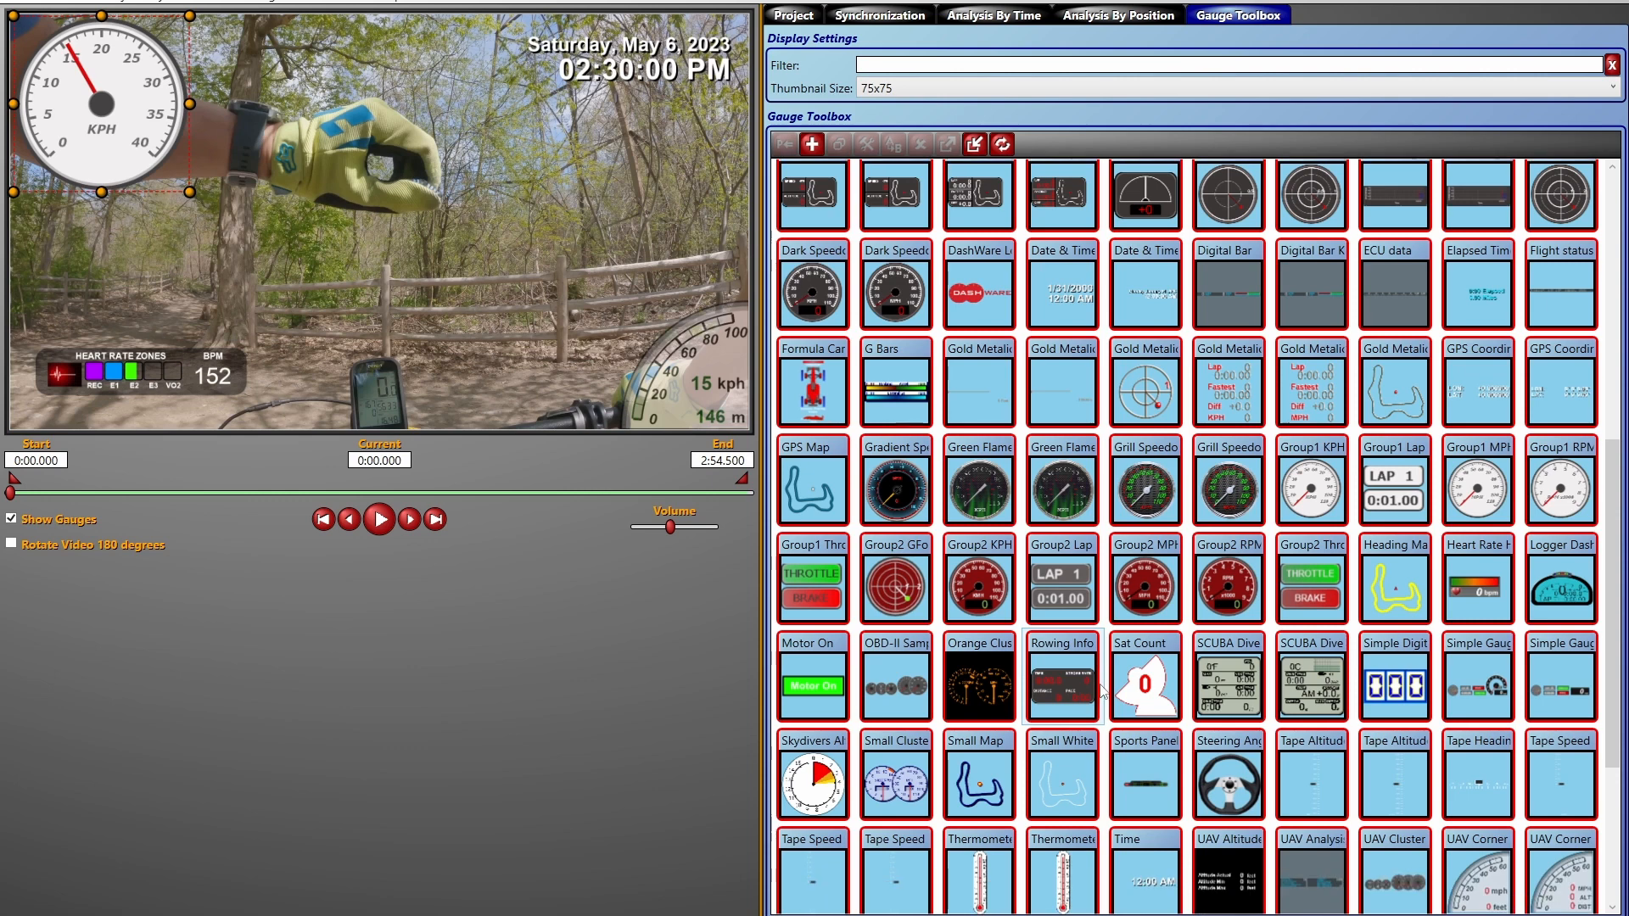
{"action": "scroll", "coordinate": [1101, 700], "scroll_direction": "up", "scroll_amount": 3}
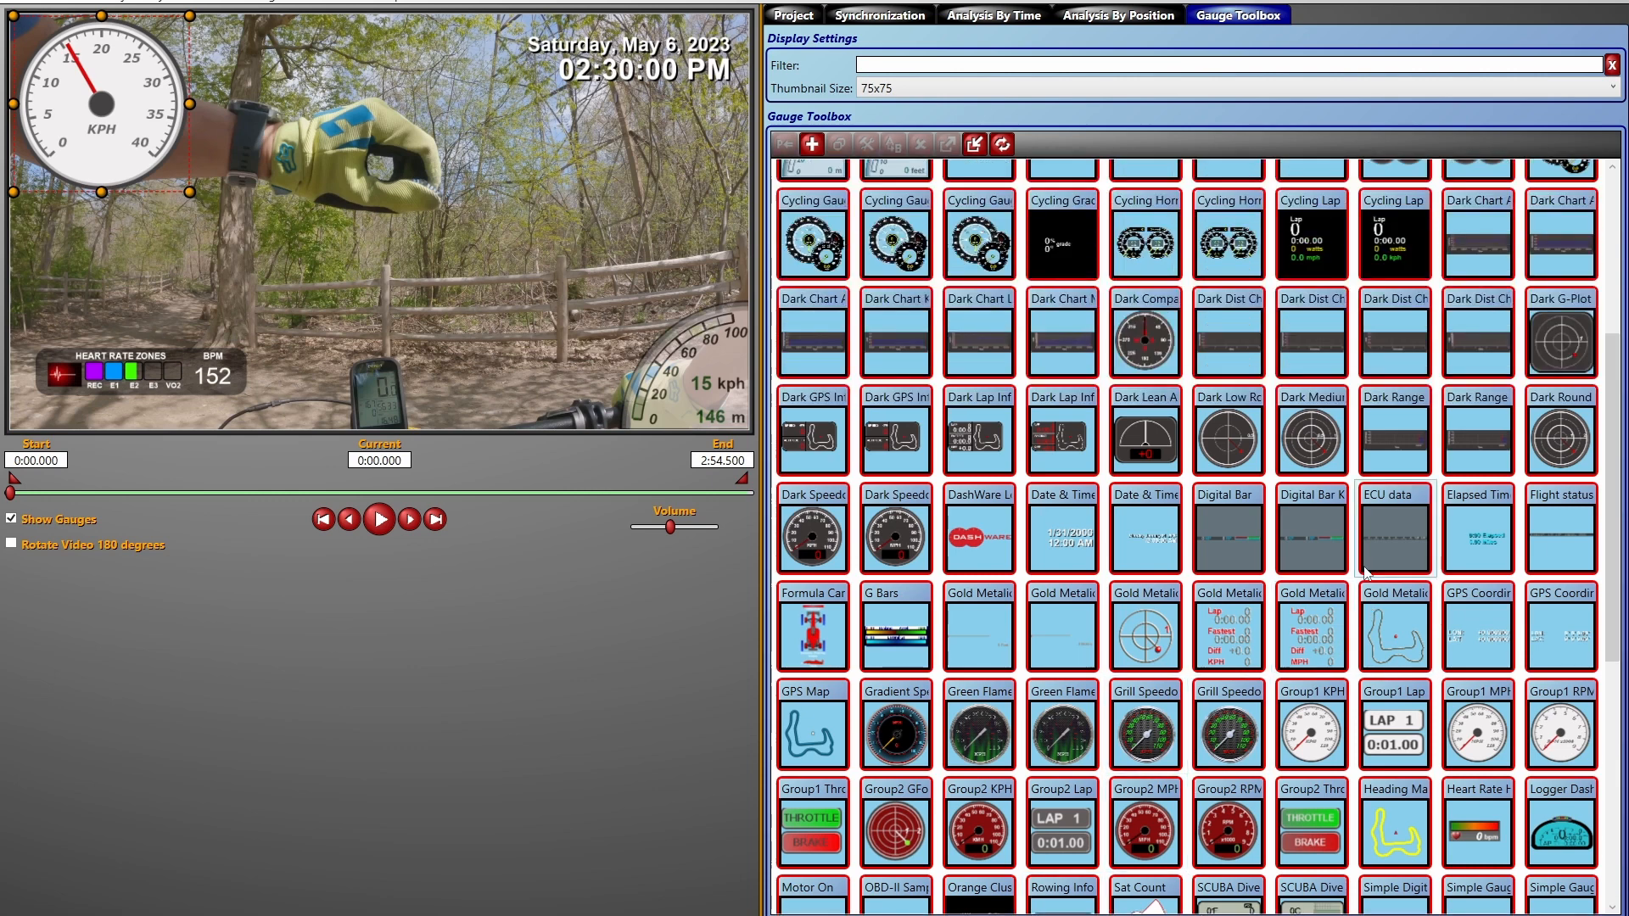
{"action": "scroll", "coordinate": [1323, 831], "scroll_direction": "down", "scroll_amount": 7}
{"action": "mouse_move", "coordinate": [1317, 864]}
{"action": "left_click_drag", "start_coordinate": [1317, 867], "coordinate": [542, 161]}
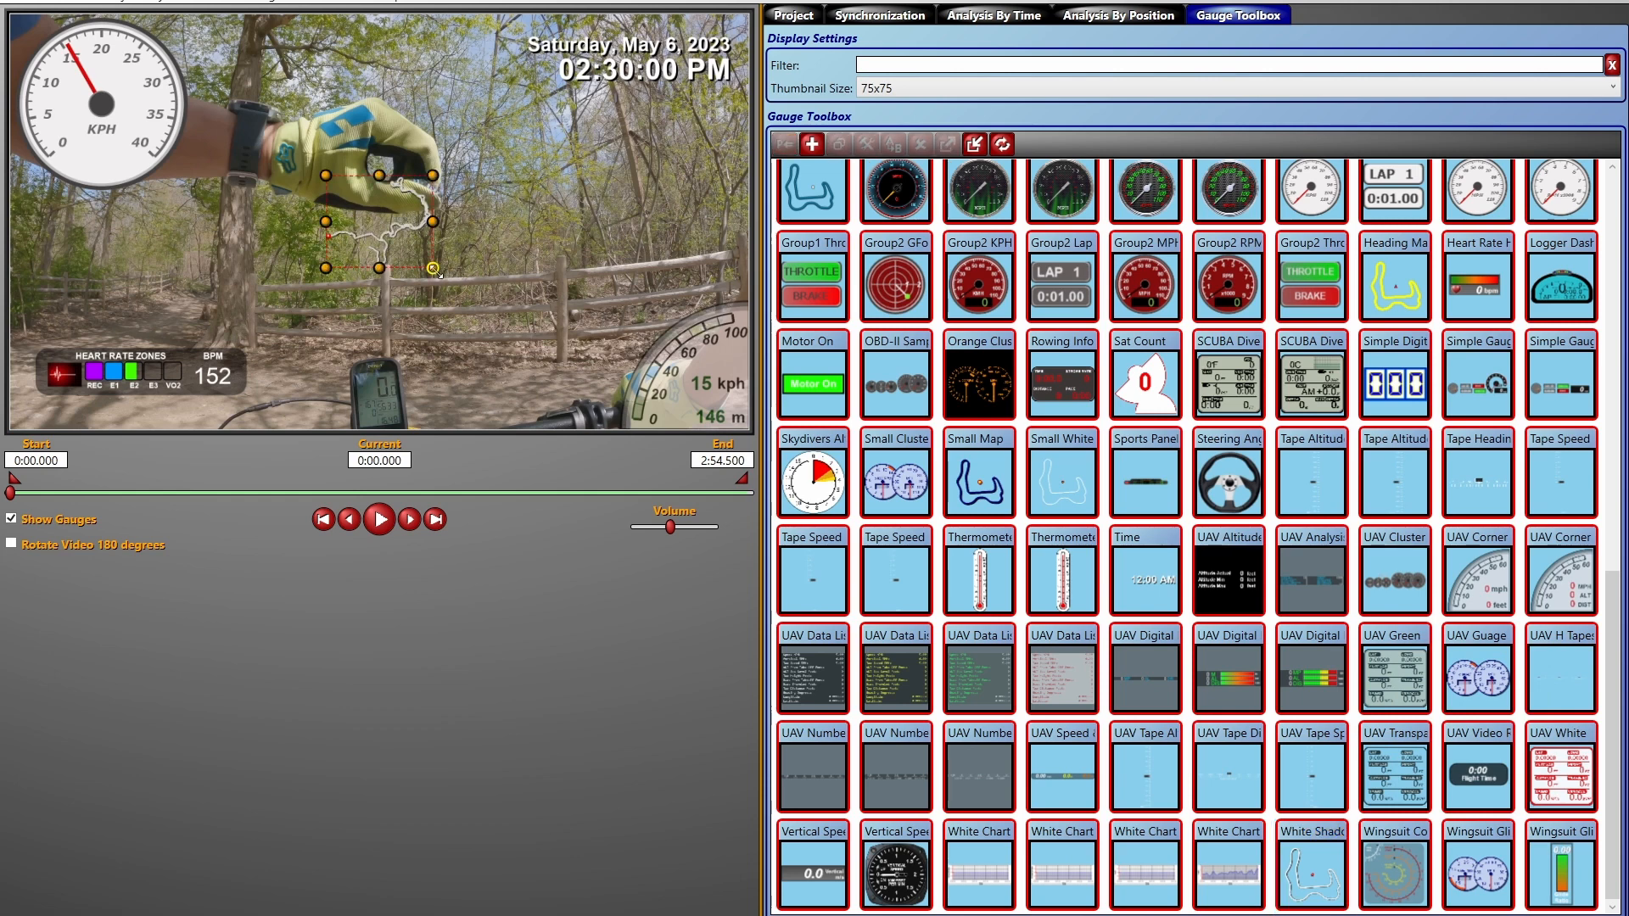
{"action": "left_click_drag", "start_coordinate": [440, 274], "coordinate": [586, 401]}
{"action": "left_click_drag", "start_coordinate": [435, 346], "coordinate": [546, 202]}
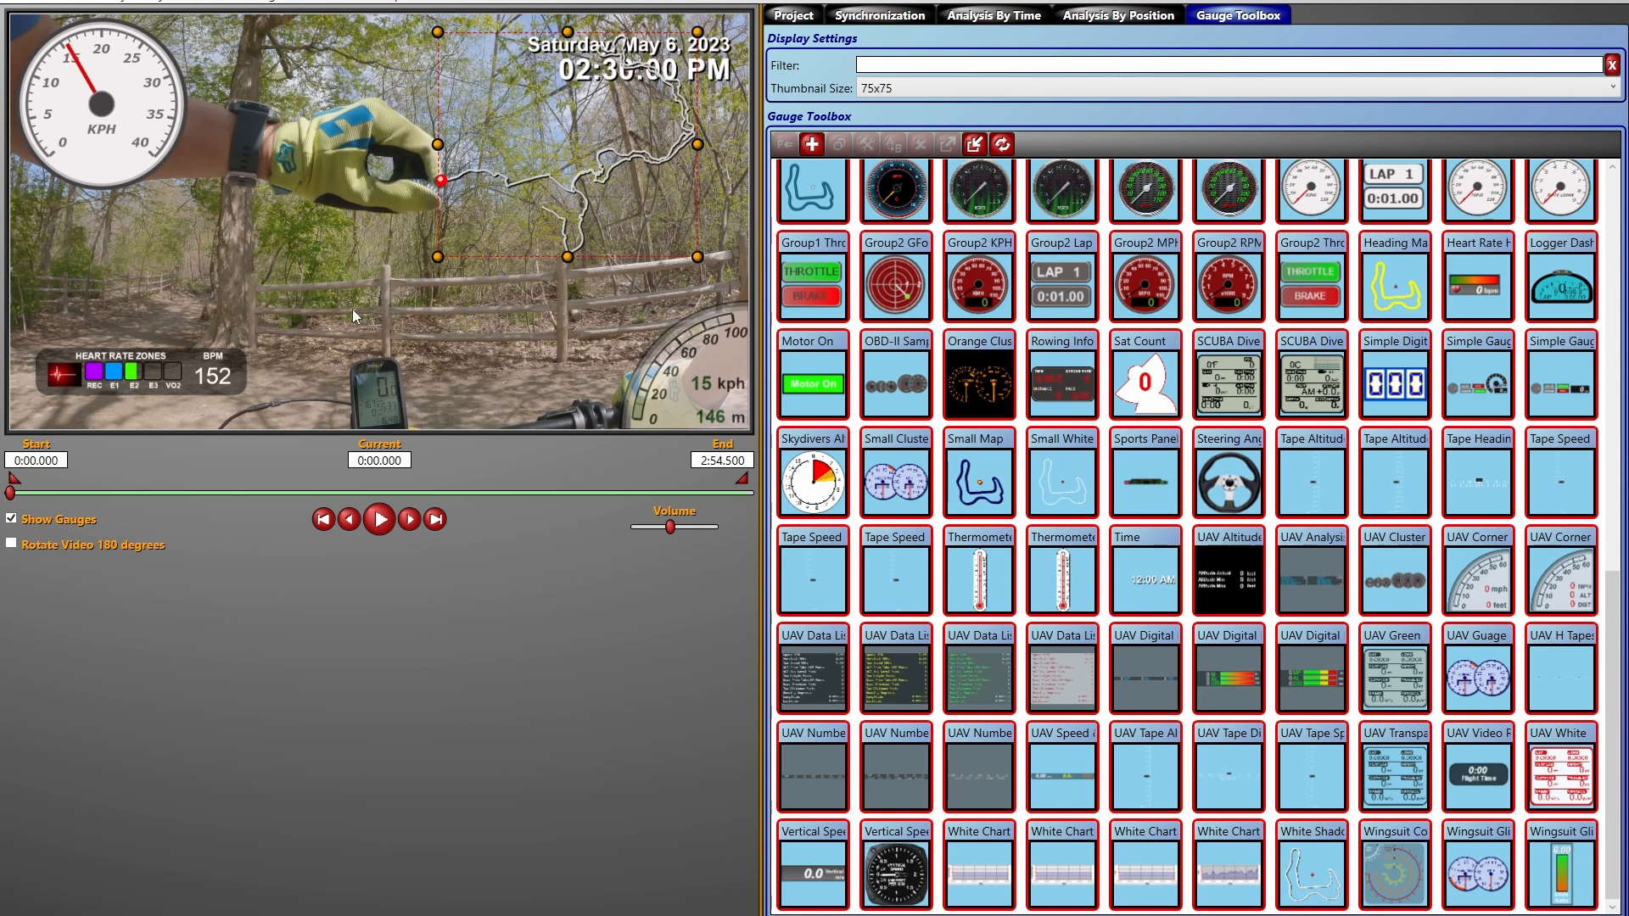
{"action": "mouse_move", "coordinate": [631, 193]}
{"action": "left_mouse_down"}
{"action": "mouse_move", "coordinate": [594, 215]}
{"action": "mouse_move", "coordinate": [634, 212]}
{"action": "left_mouse_up"}
Step: Add the Cycling Grade gauge, enlarge it below the date, and move the track map lower to clear the date text
{"action": "scroll", "coordinate": [1056, 496], "scroll_direction": "up", "scroll_amount": 15}
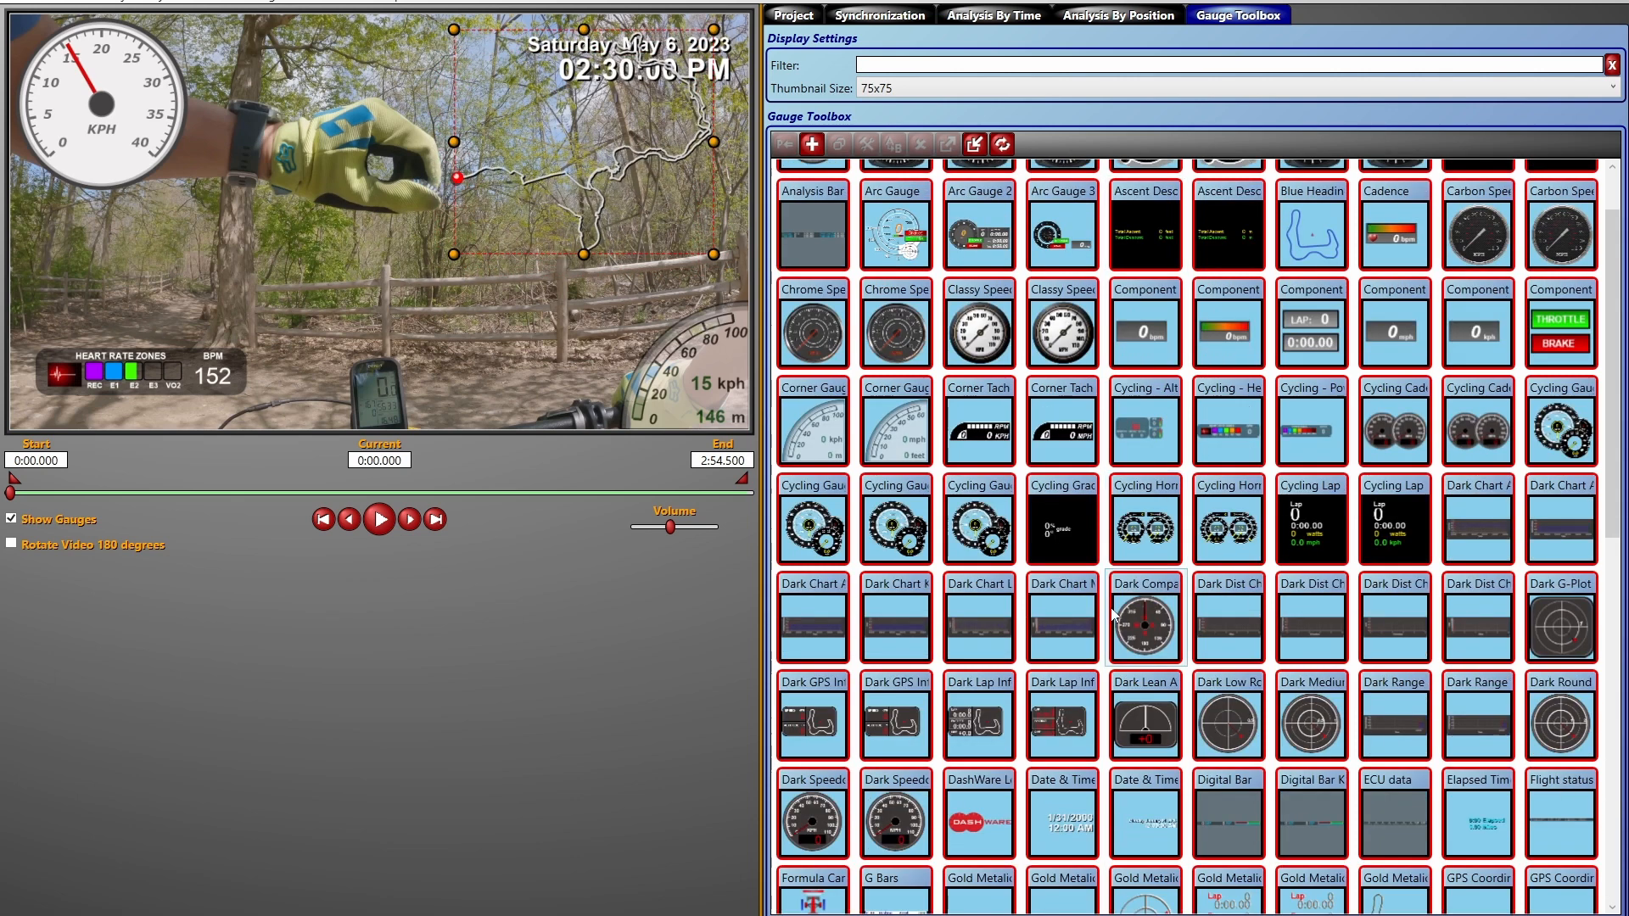
{"action": "left_click", "coordinate": [1057, 496]}
{"action": "left_click_drag", "start_coordinate": [564, 177], "coordinate": [551, 150]}
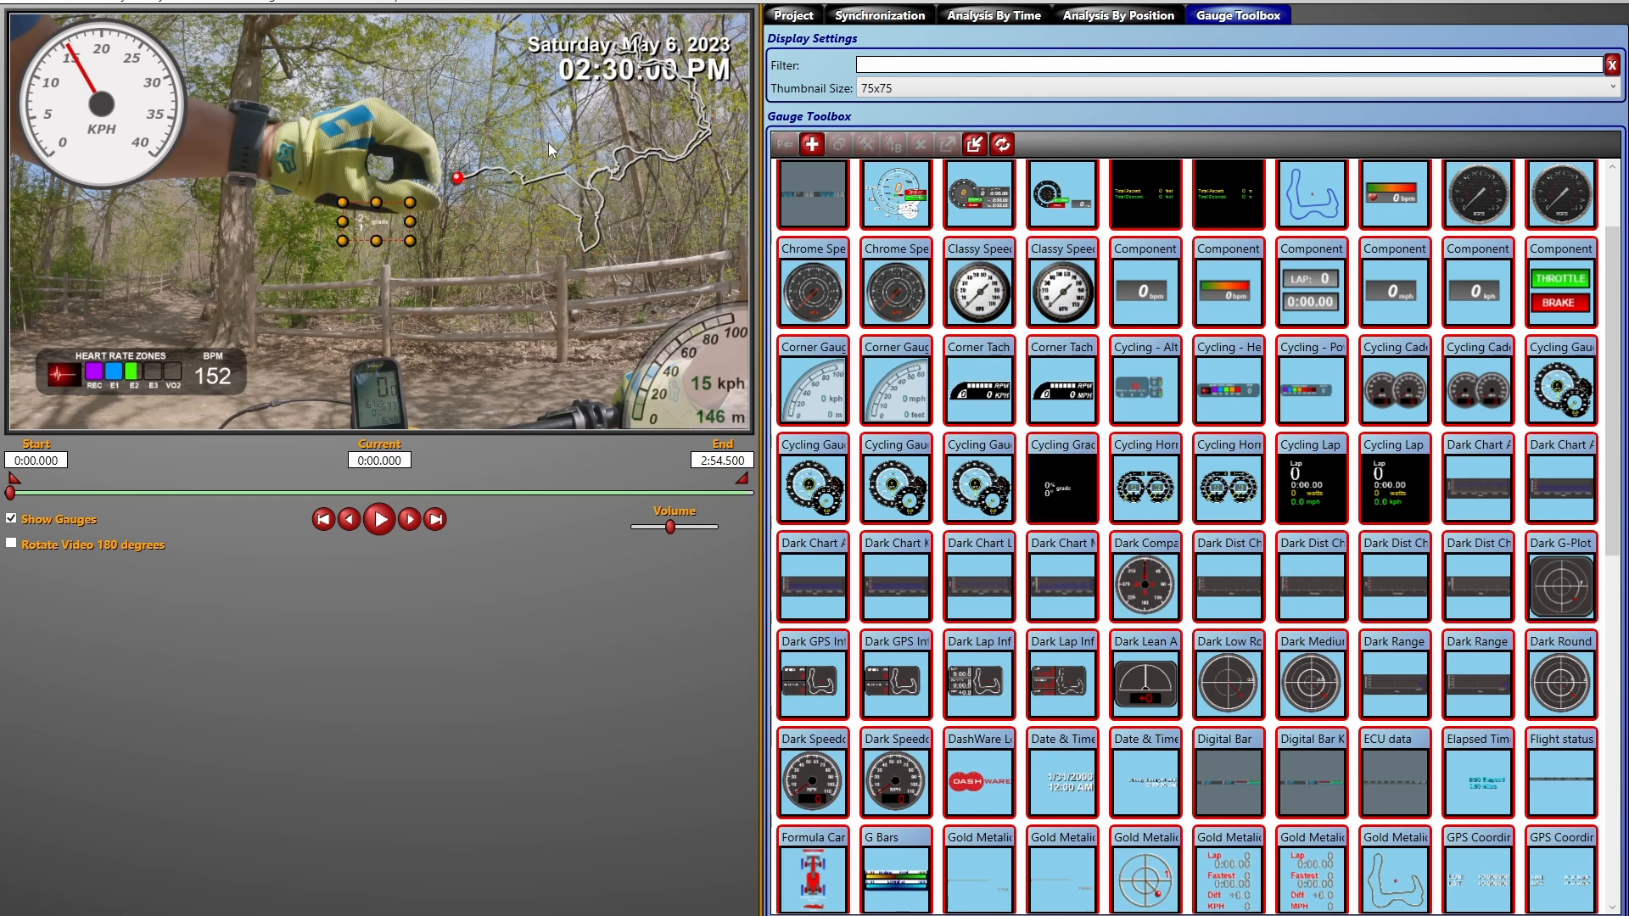
{"action": "left_click_drag", "start_coordinate": [514, 291], "coordinate": [574, 140]}
{"action": "left_click_drag", "start_coordinate": [464, 101], "coordinate": [544, 136]}
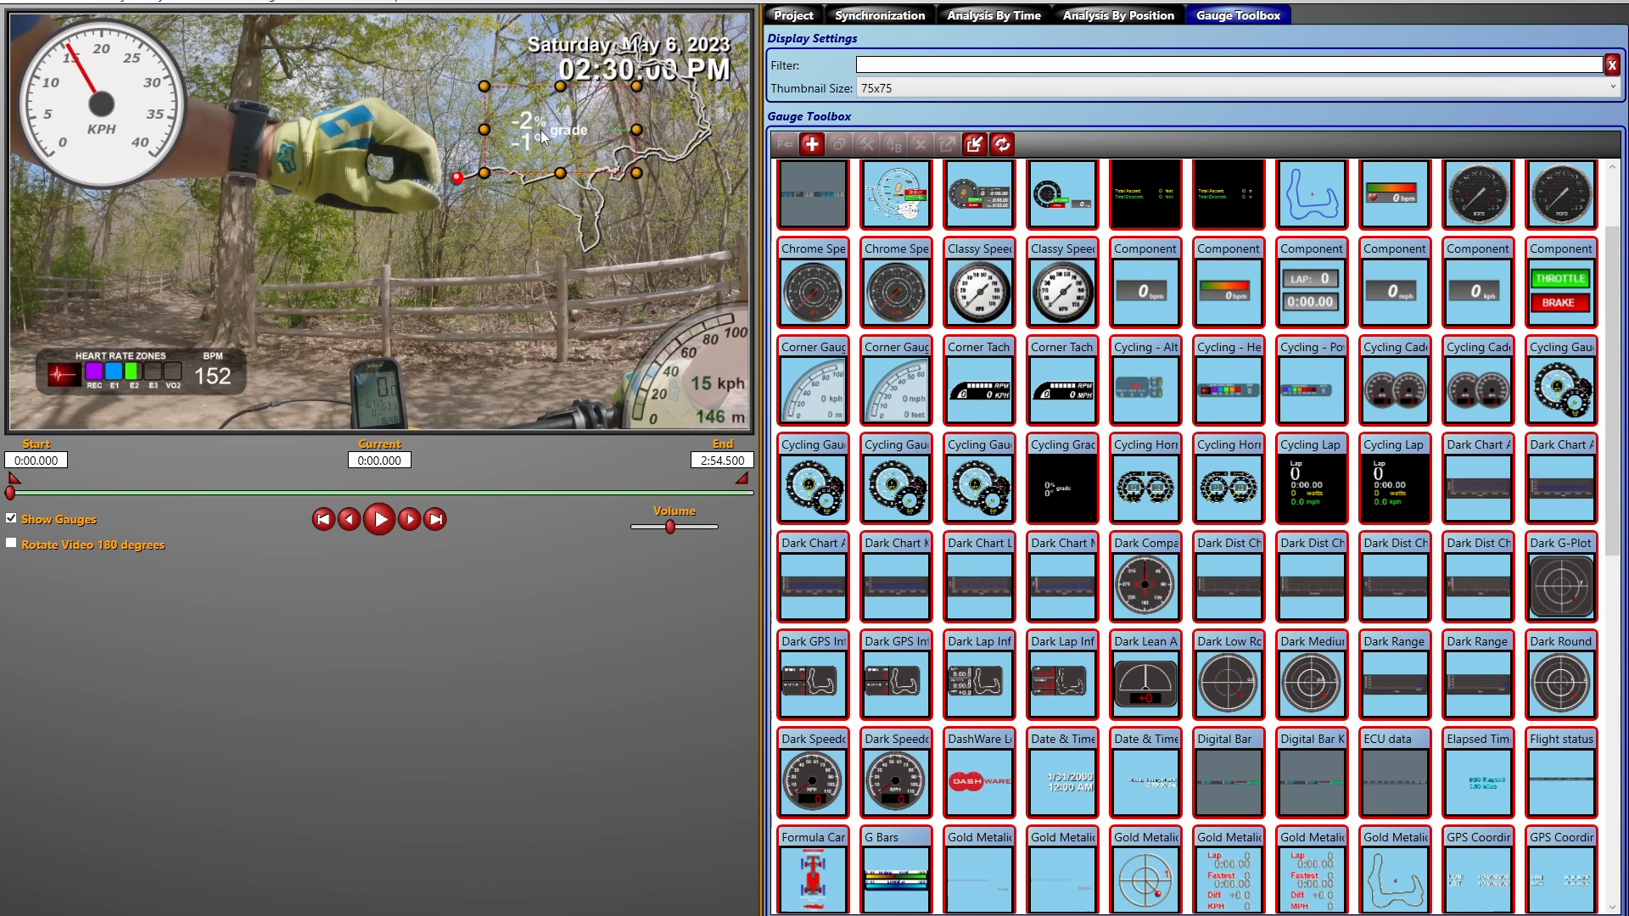
{"action": "left_click", "coordinate": [637, 56]}
{"action": "left_click_drag", "start_coordinate": [624, 57], "coordinate": [612, 148]}
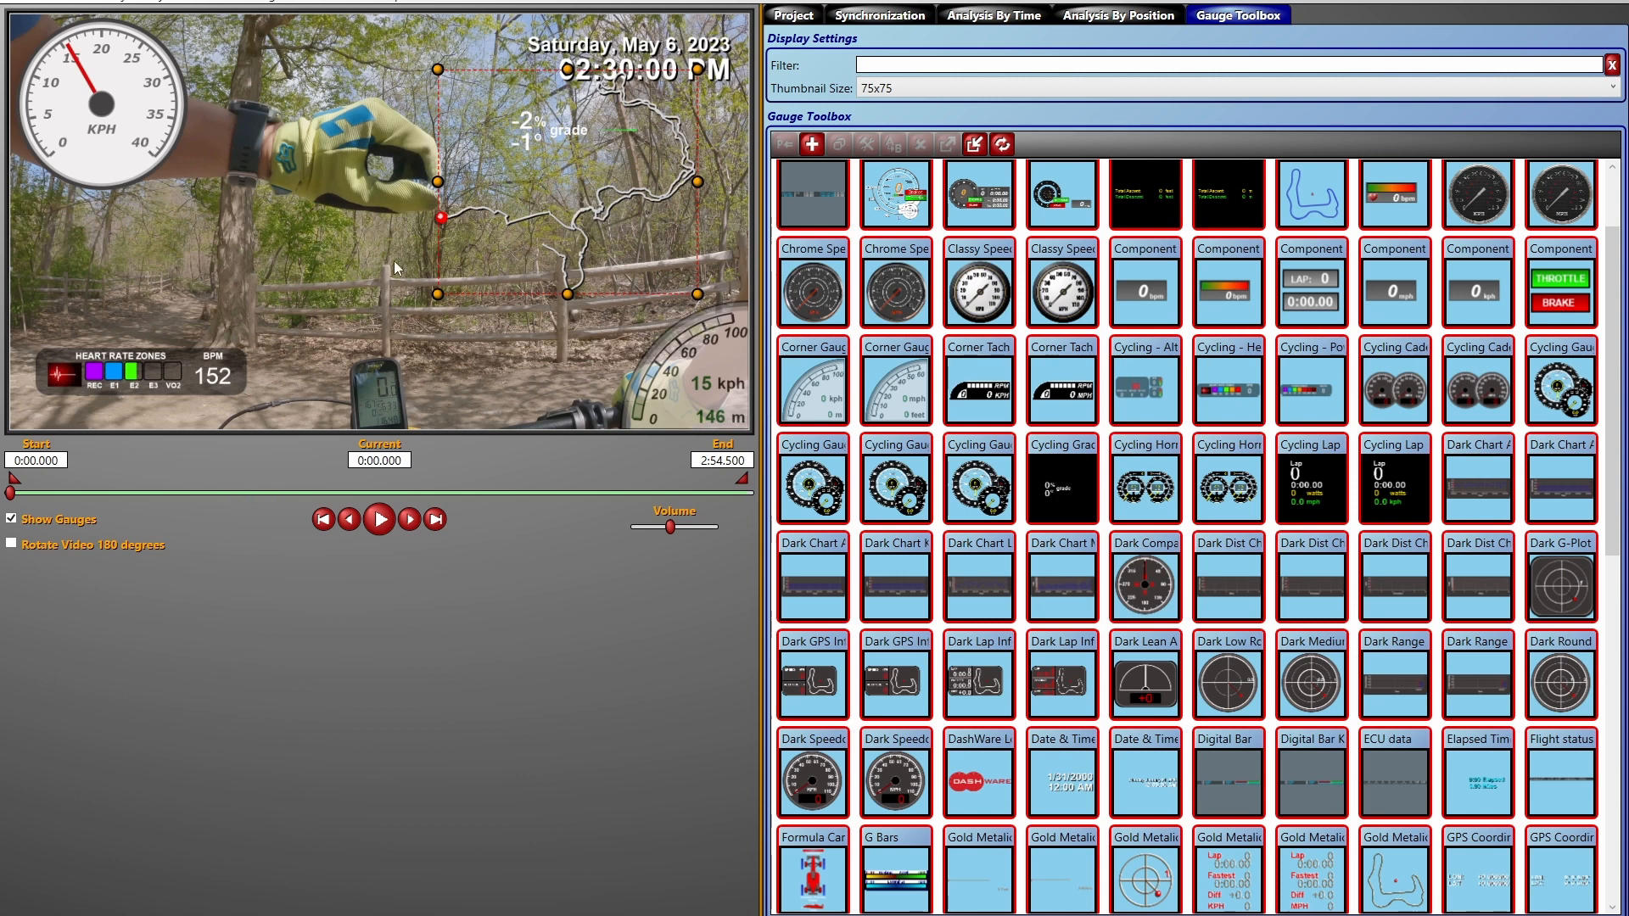
Step: Turn on position tracking on the synchronization map and scrub the ride data to 22:28.940
{"action": "left_click", "coordinate": [876, 18]}
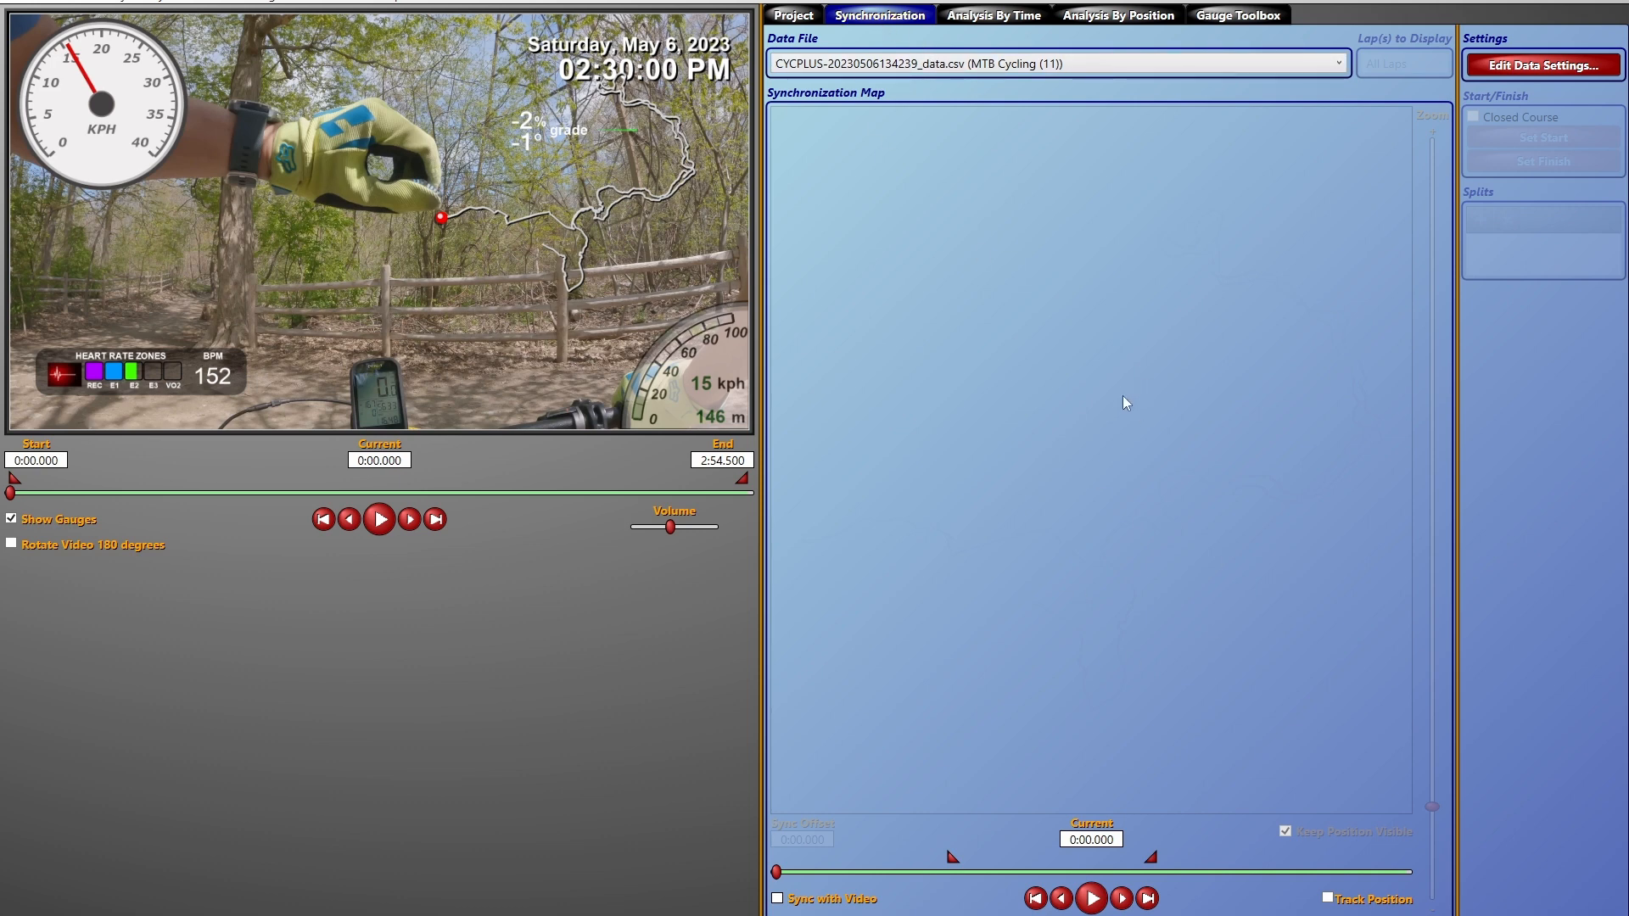
{"action": "left_click", "coordinate": [1338, 906]}
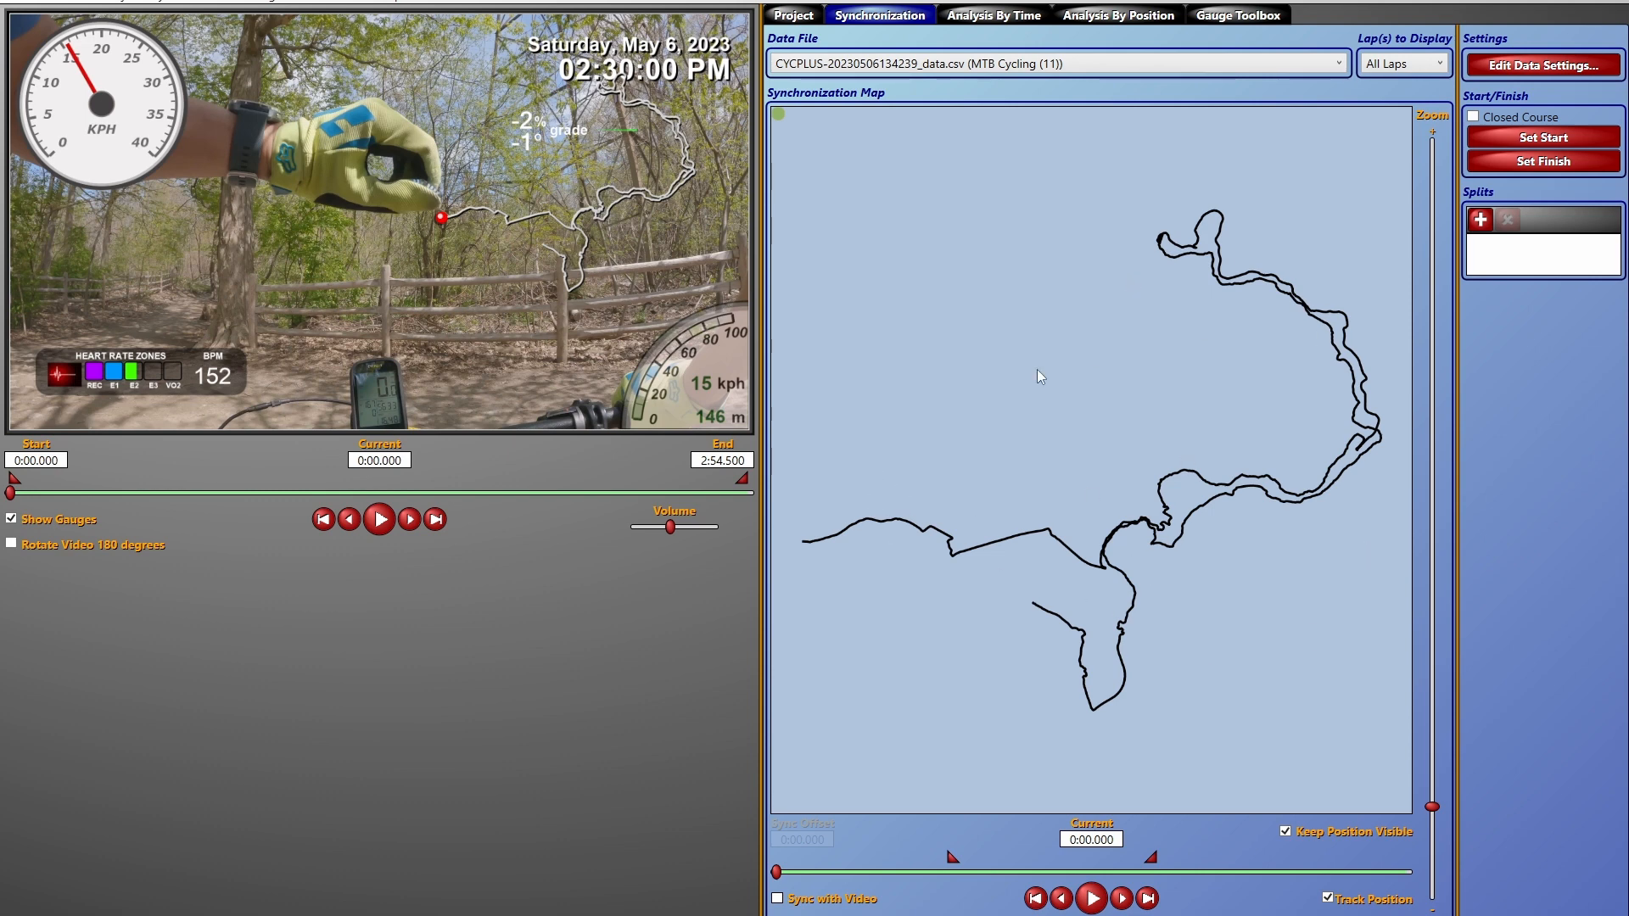
{"action": "left_click_drag", "start_coordinate": [776, 874], "coordinate": [903, 895]}
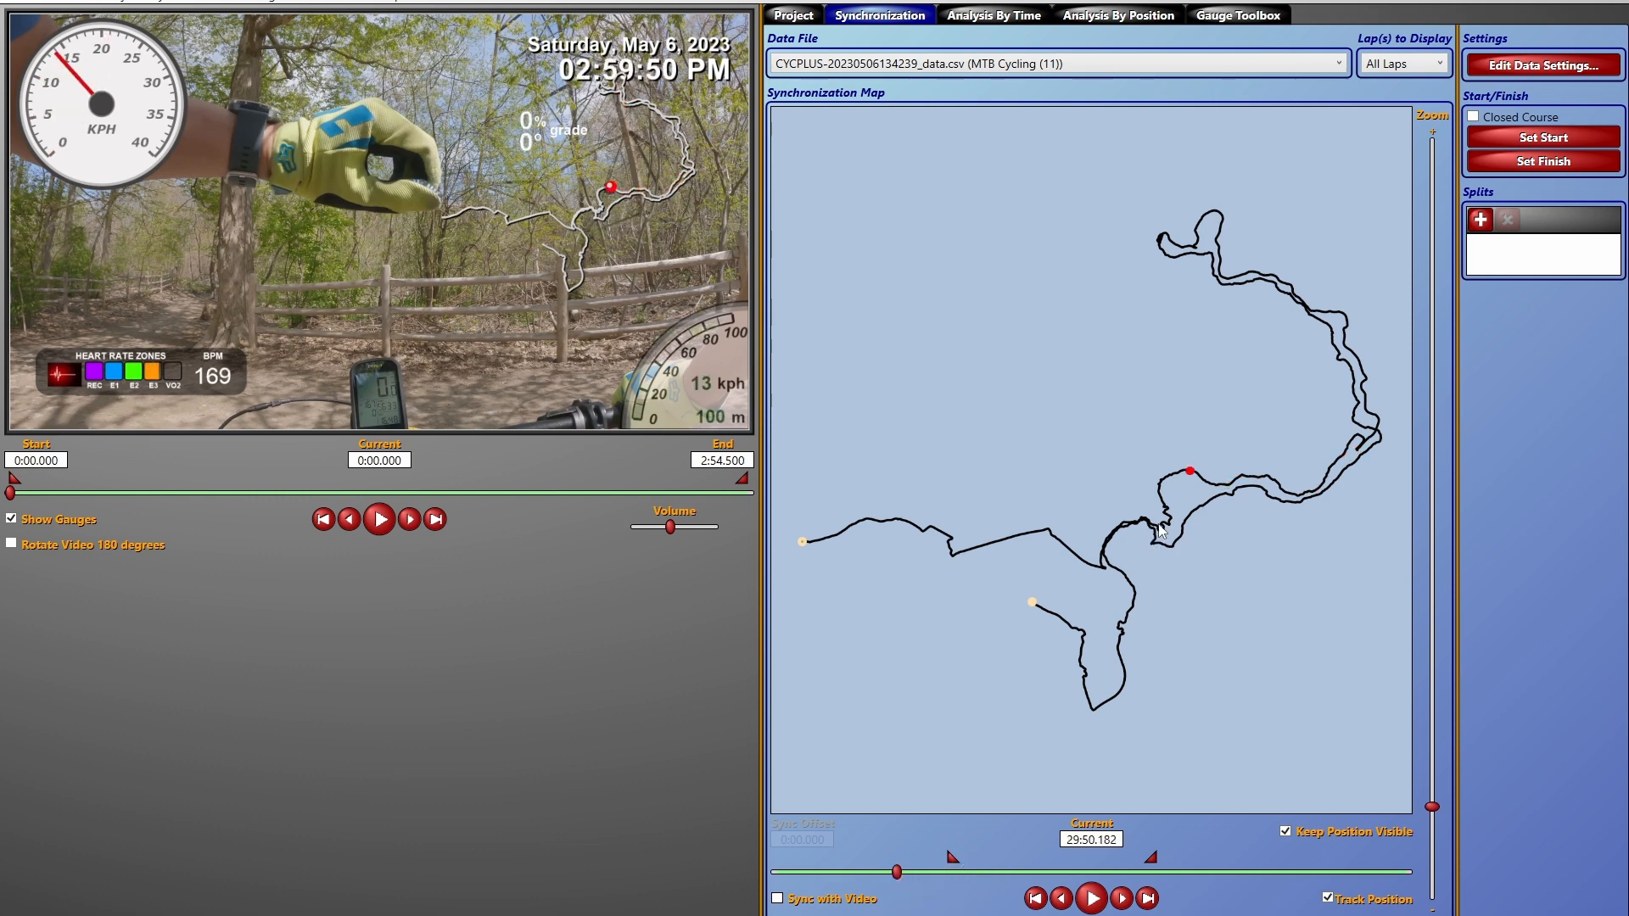
{"action": "mouse_move", "coordinate": [899, 874]}
{"action": "left_mouse_down"}
{"action": "mouse_move", "coordinate": [935, 879]}
{"action": "mouse_move", "coordinate": [867, 886]}
{"action": "left_mouse_up"}
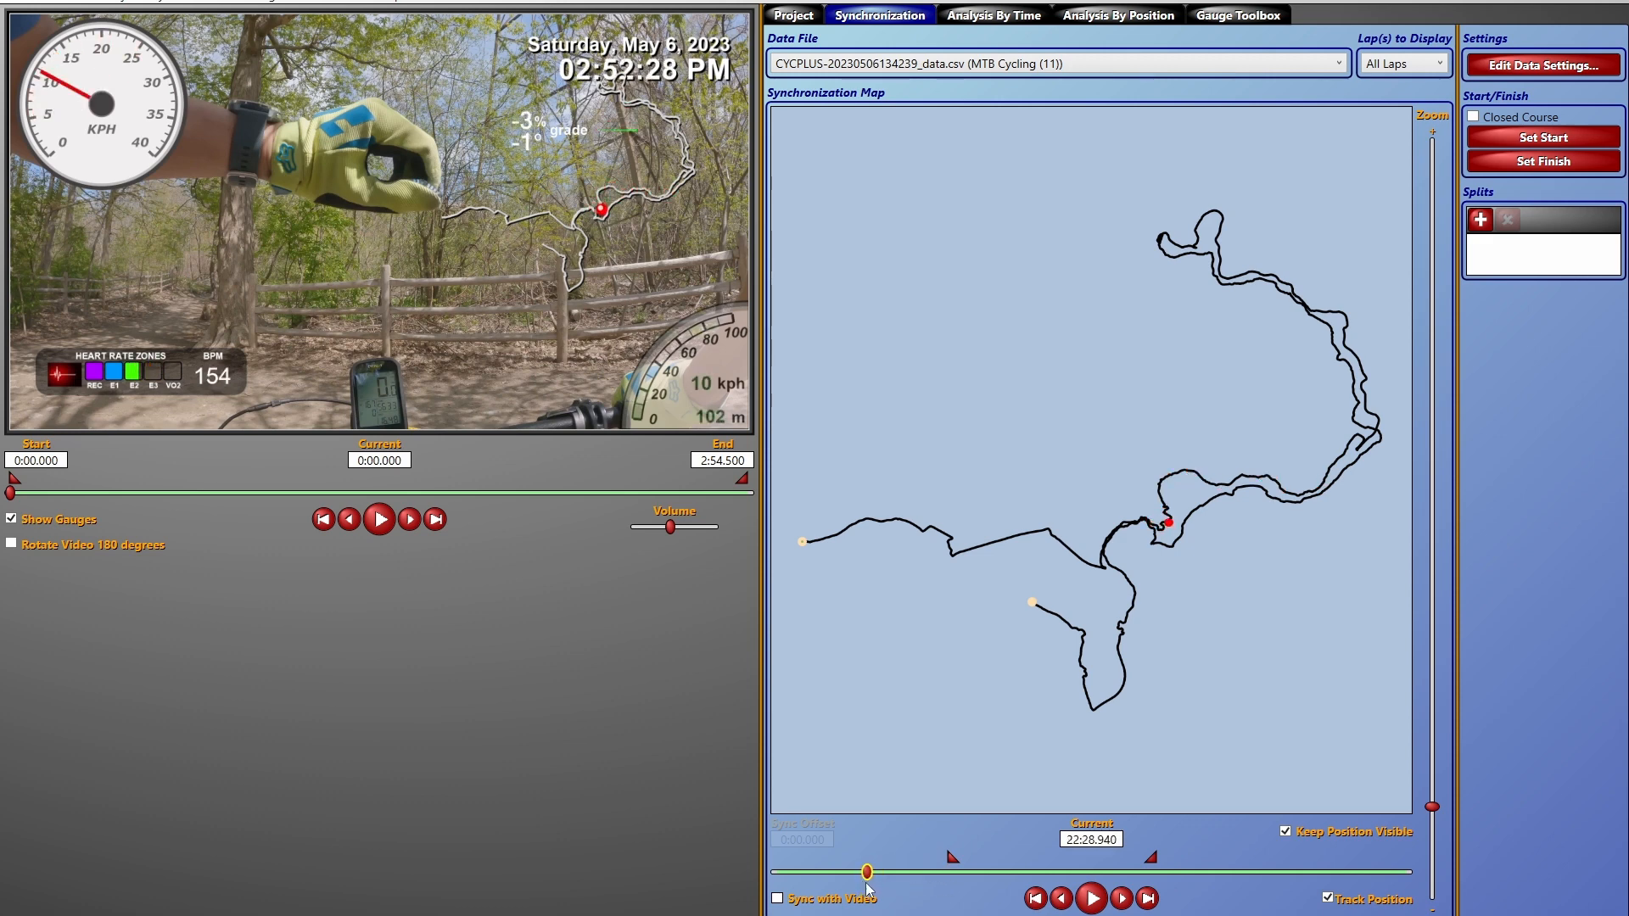
Step: Trim the ride data range by moving its start marker to about 22:29 and bringing the end marker closer to it
{"action": "left_click_drag", "start_coordinate": [781, 858], "coordinate": [873, 858]}
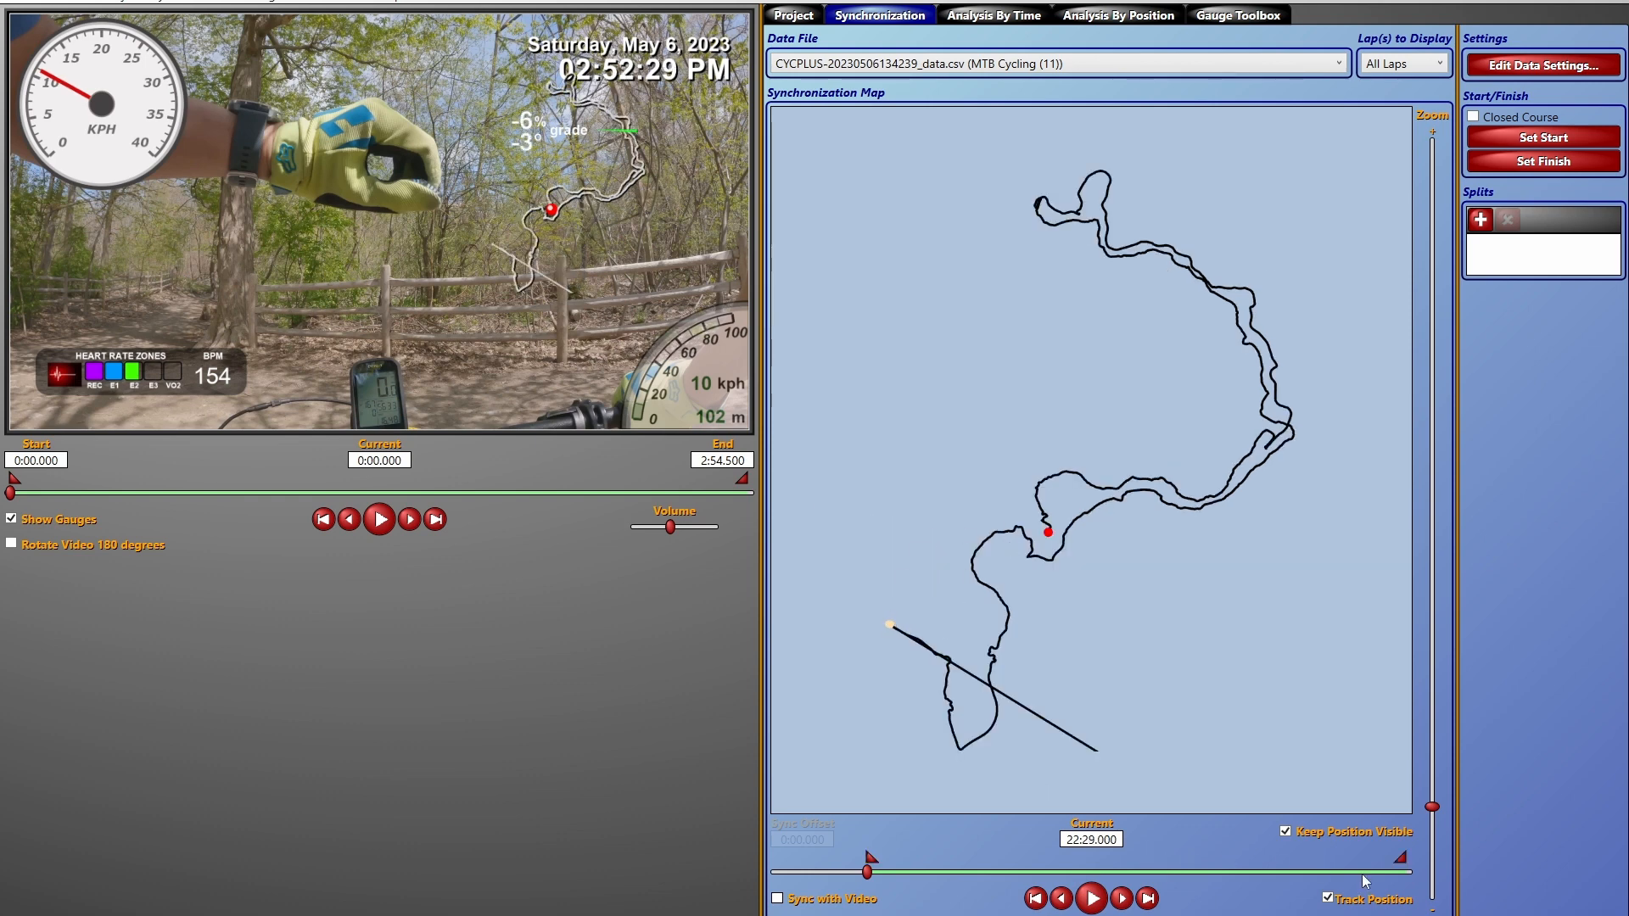
{"action": "left_click_drag", "start_coordinate": [1400, 859], "coordinate": [889, 865]}
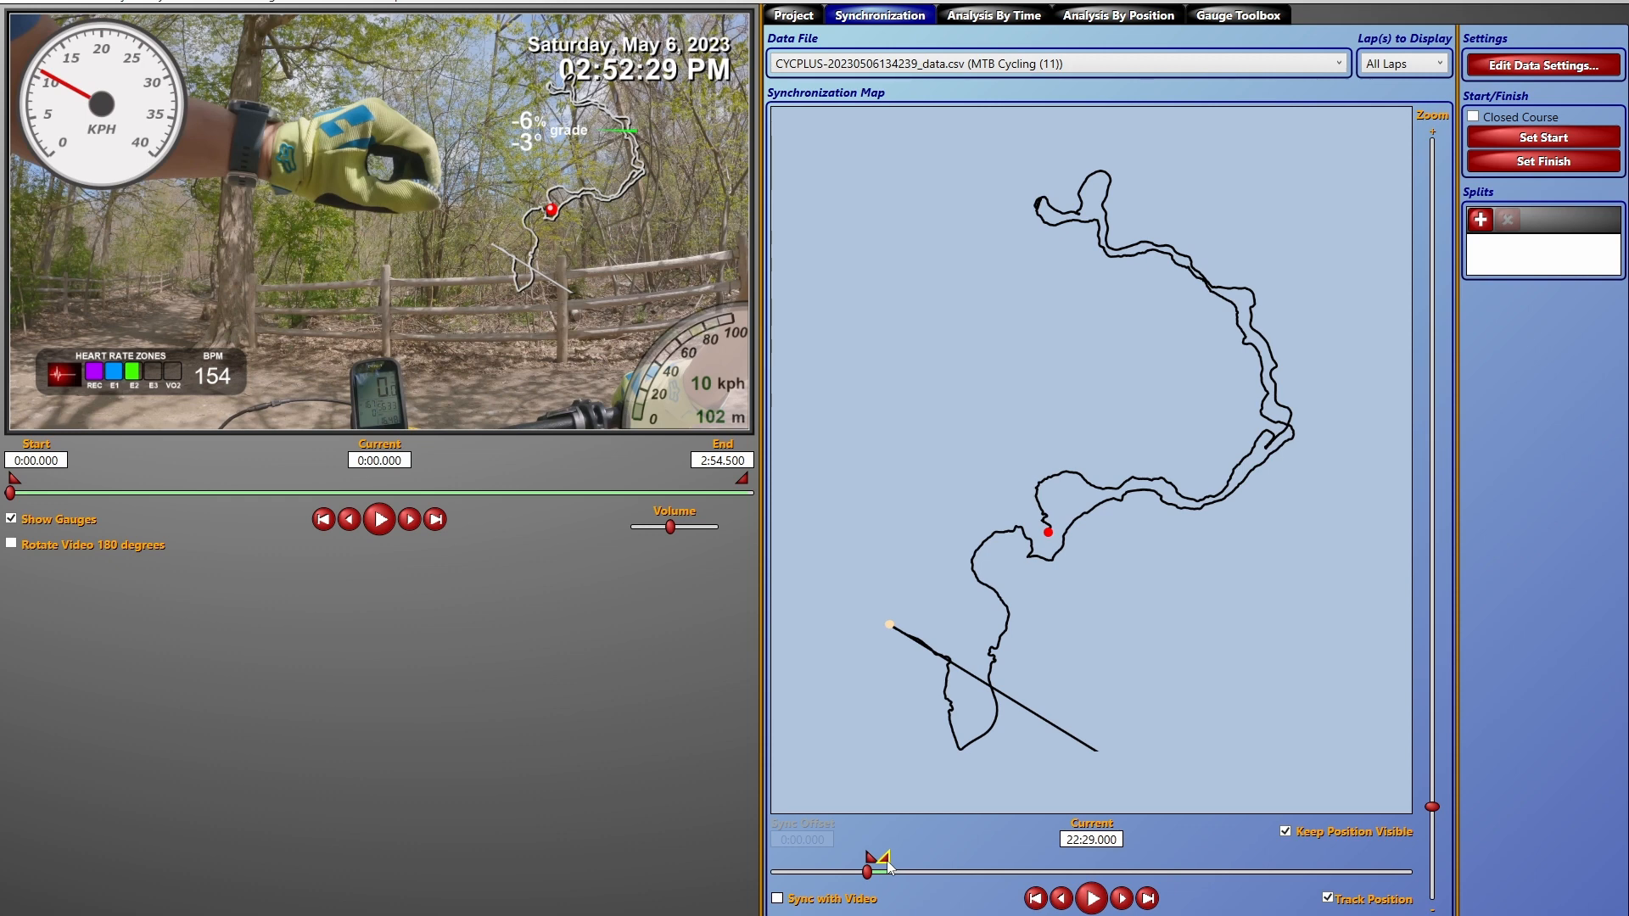
{"action": "left_click_drag", "start_coordinate": [882, 859], "coordinate": [935, 864]}
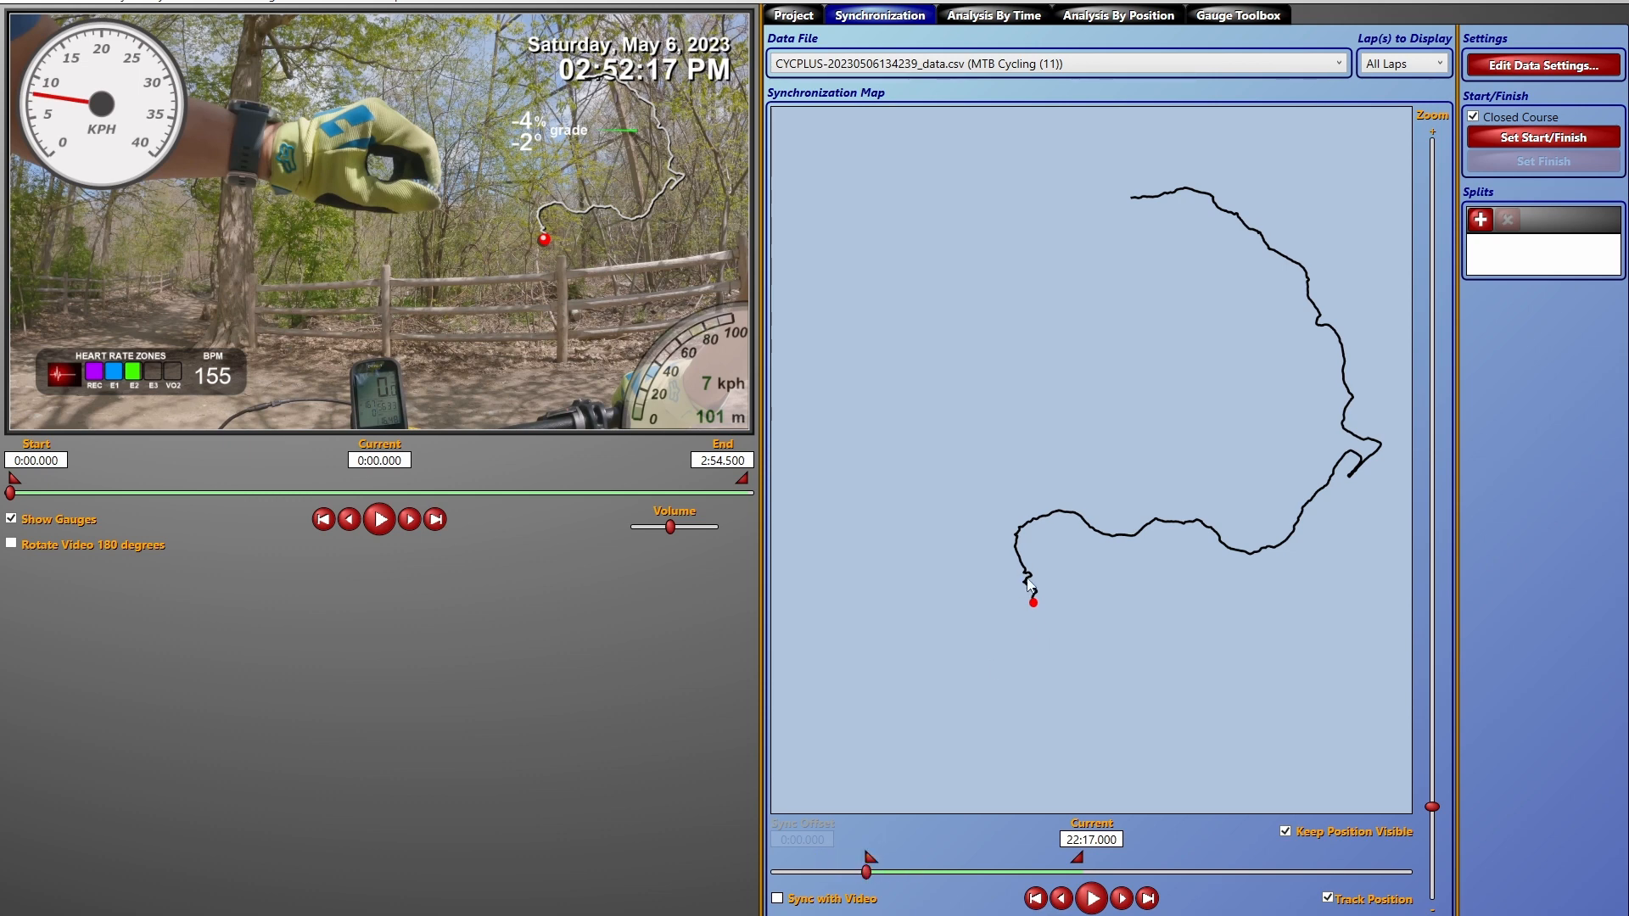
Step: Sync the ride data with the video at an offset of 22:17.000 and play it back with the volume at minimum
{"action": "mouse_move", "coordinate": [867, 878]}
{"action": "left_mouse_down"}
{"action": "mouse_move", "coordinate": [933, 877]}
{"action": "mouse_move", "coordinate": [867, 879]}
{"action": "left_mouse_up"}
{"action": "left_click", "coordinate": [777, 898]}
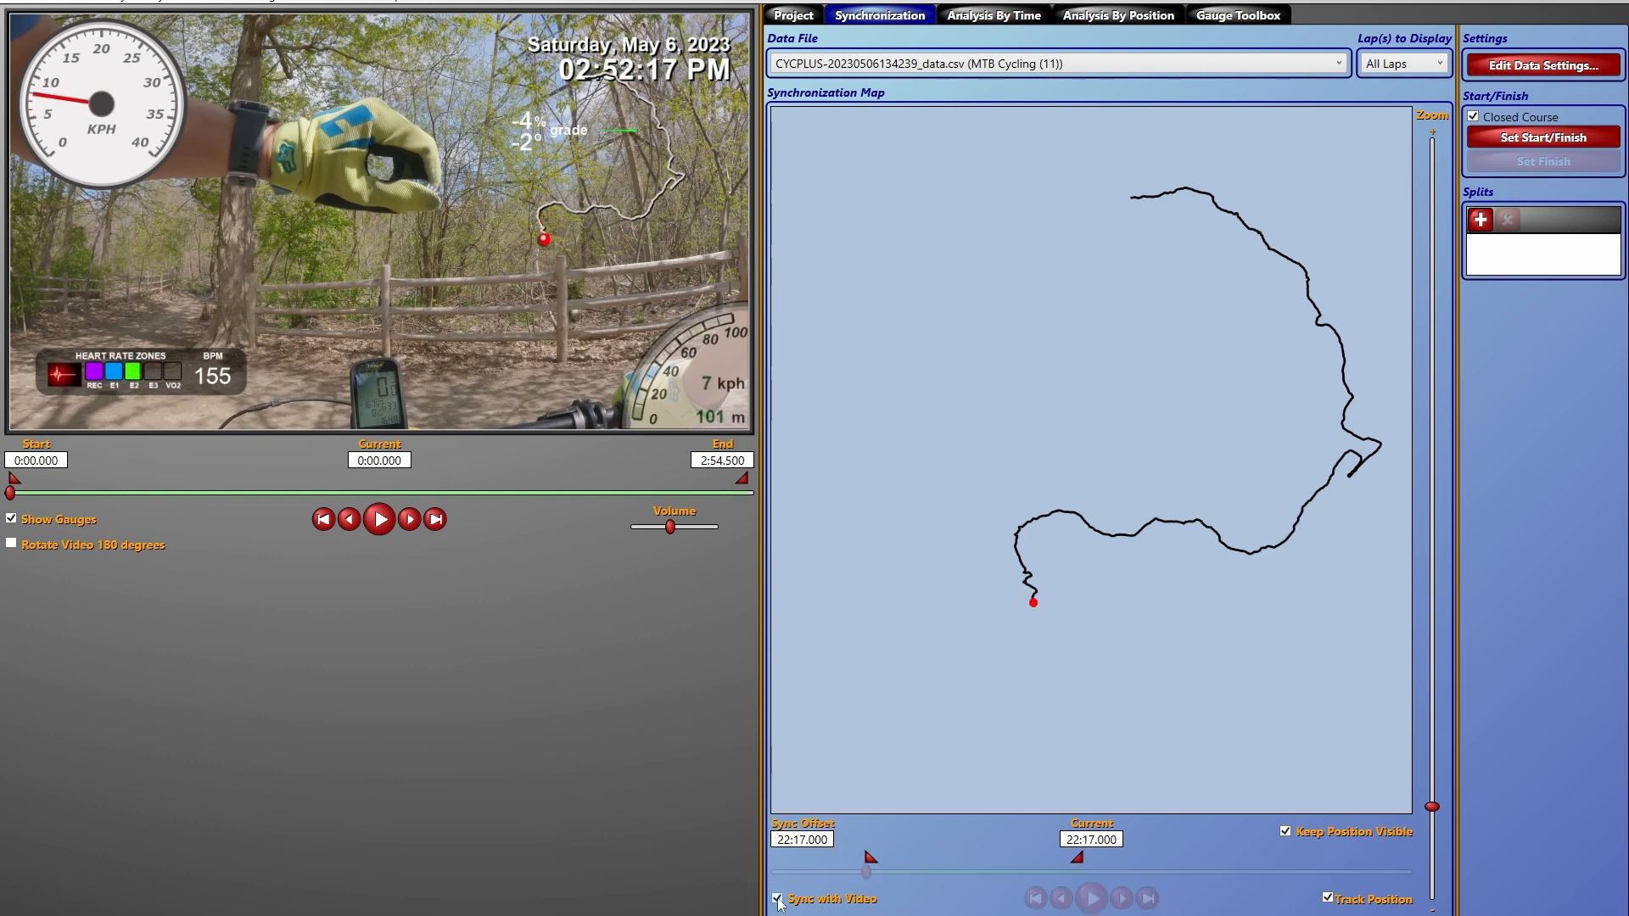
{"action": "left_click", "coordinate": [384, 521]}
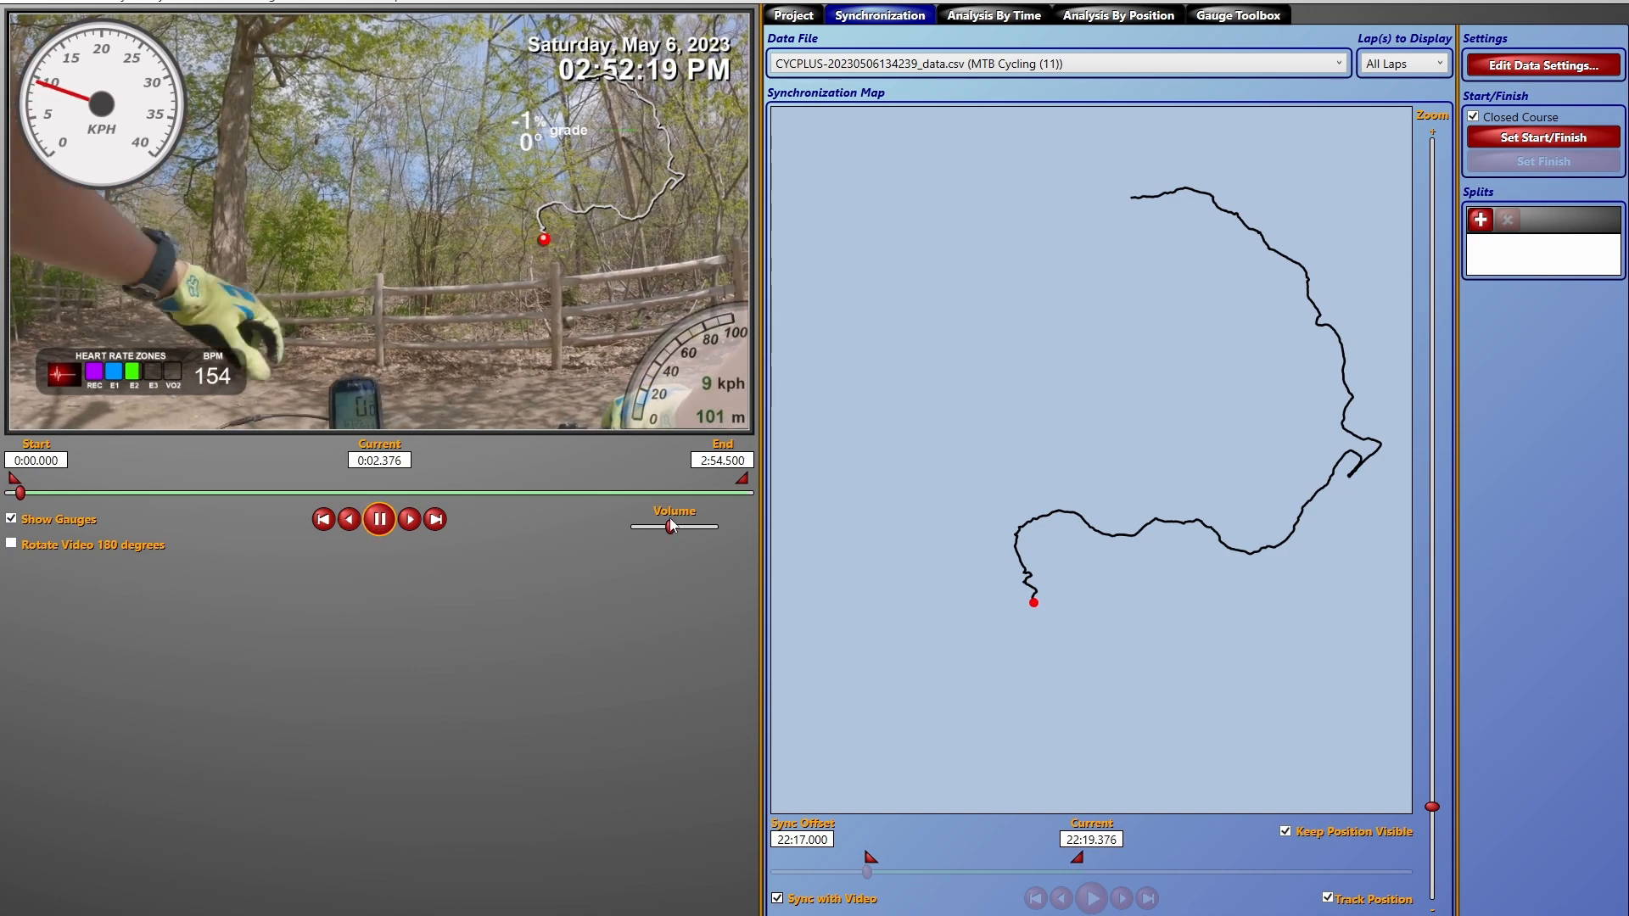
{"action": "left_click_drag", "start_coordinate": [671, 525], "coordinate": [632, 529]}
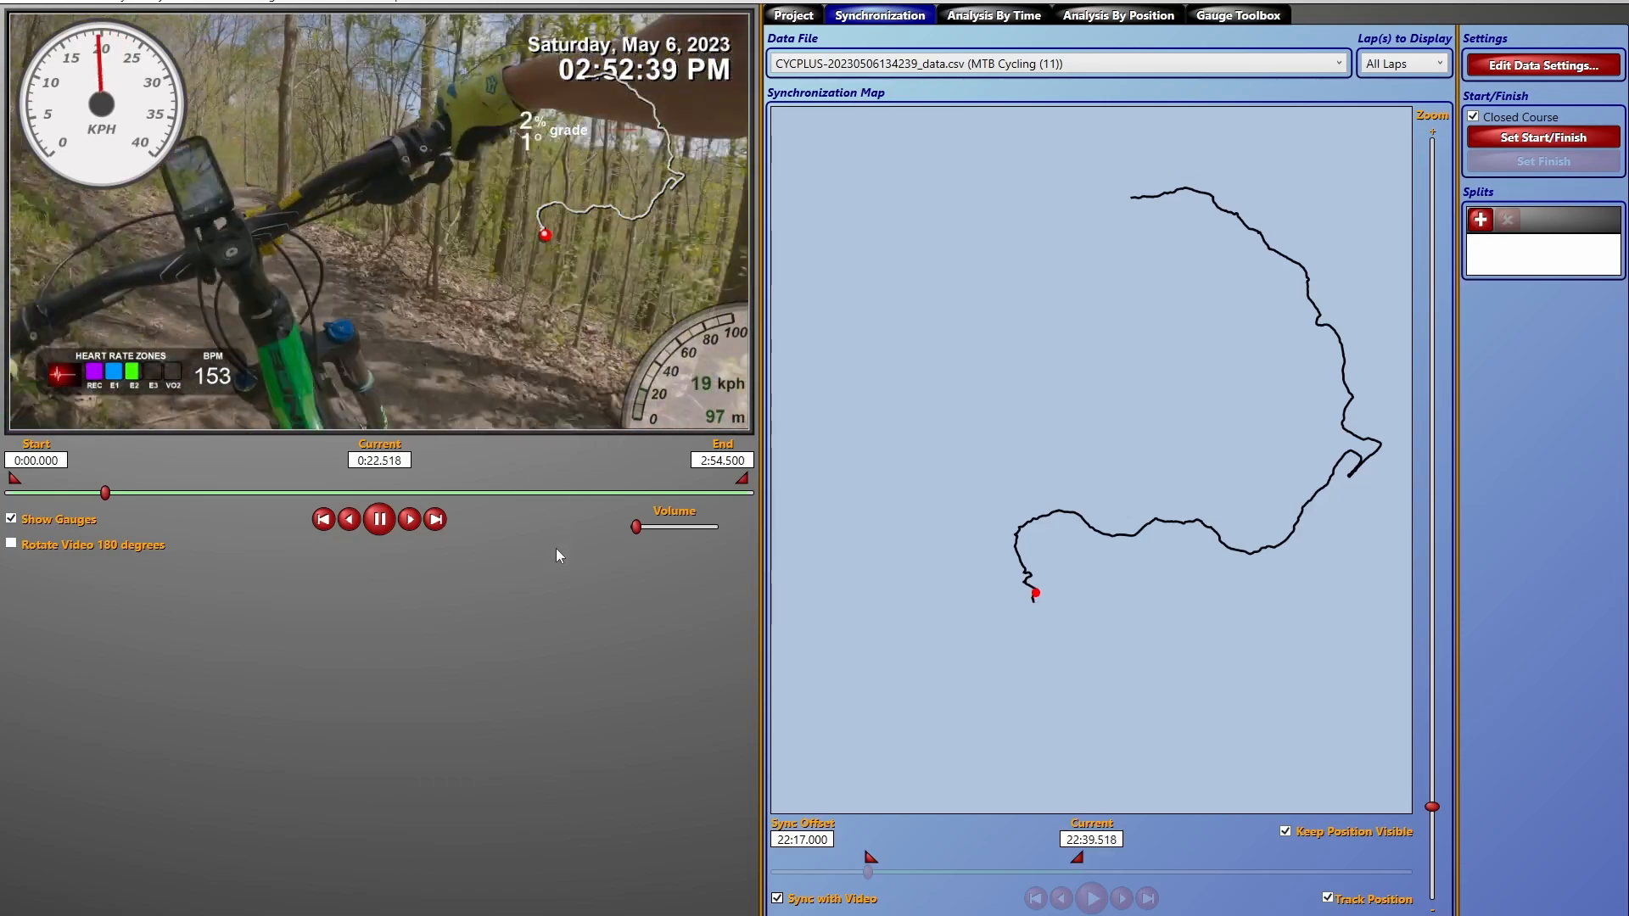
{"action": "key", "text": "space"}
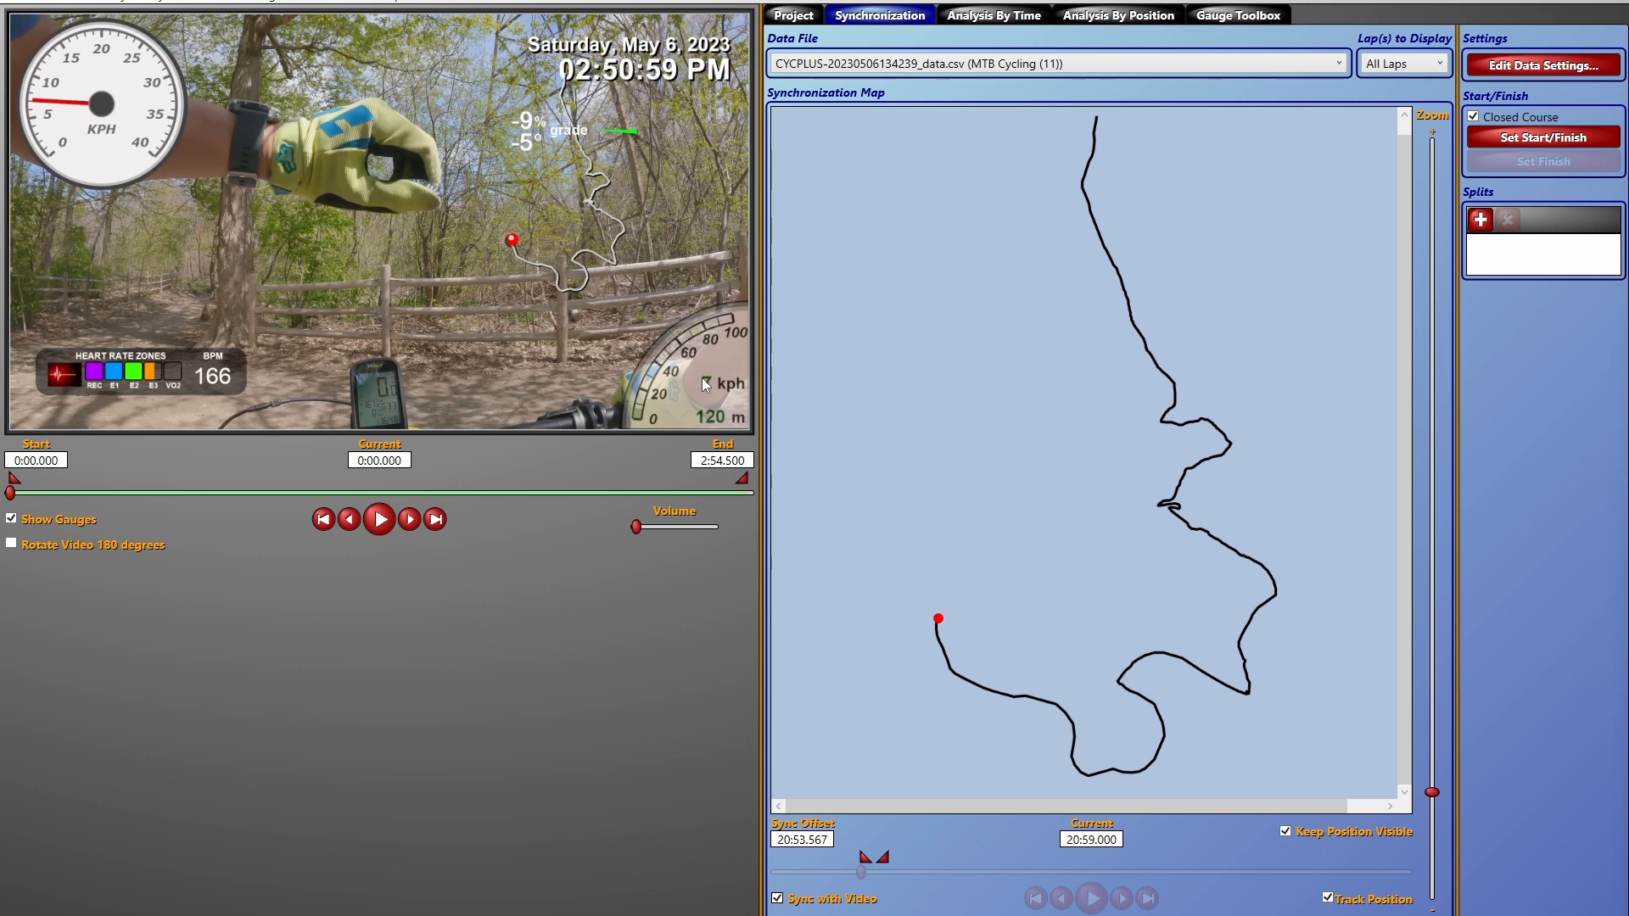
Step: Resync the ride data with the video at an offset of 20:59.000 and play the video to about 0:25
{"action": "left_click", "coordinate": [778, 900]}
{"action": "left_click", "coordinate": [779, 901]}
{"action": "left_click", "coordinate": [378, 521]}
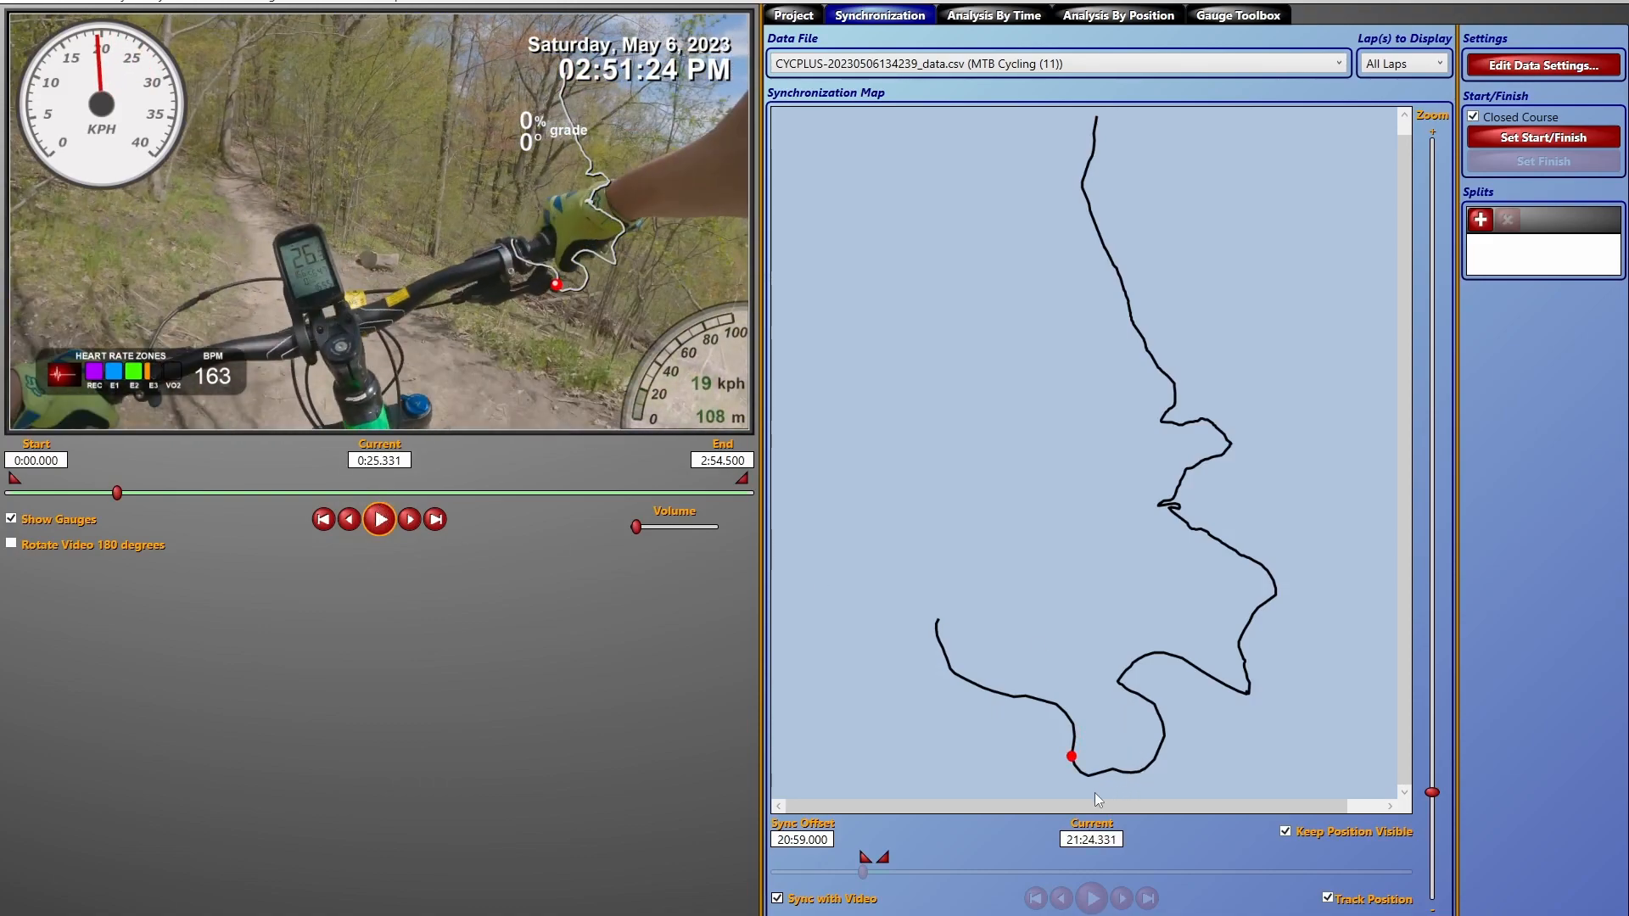
Step: Unlink the data from the video, step the data back to 21:21.831 and resync at an offset of 20:56.500
{"action": "left_click", "coordinate": [778, 899]}
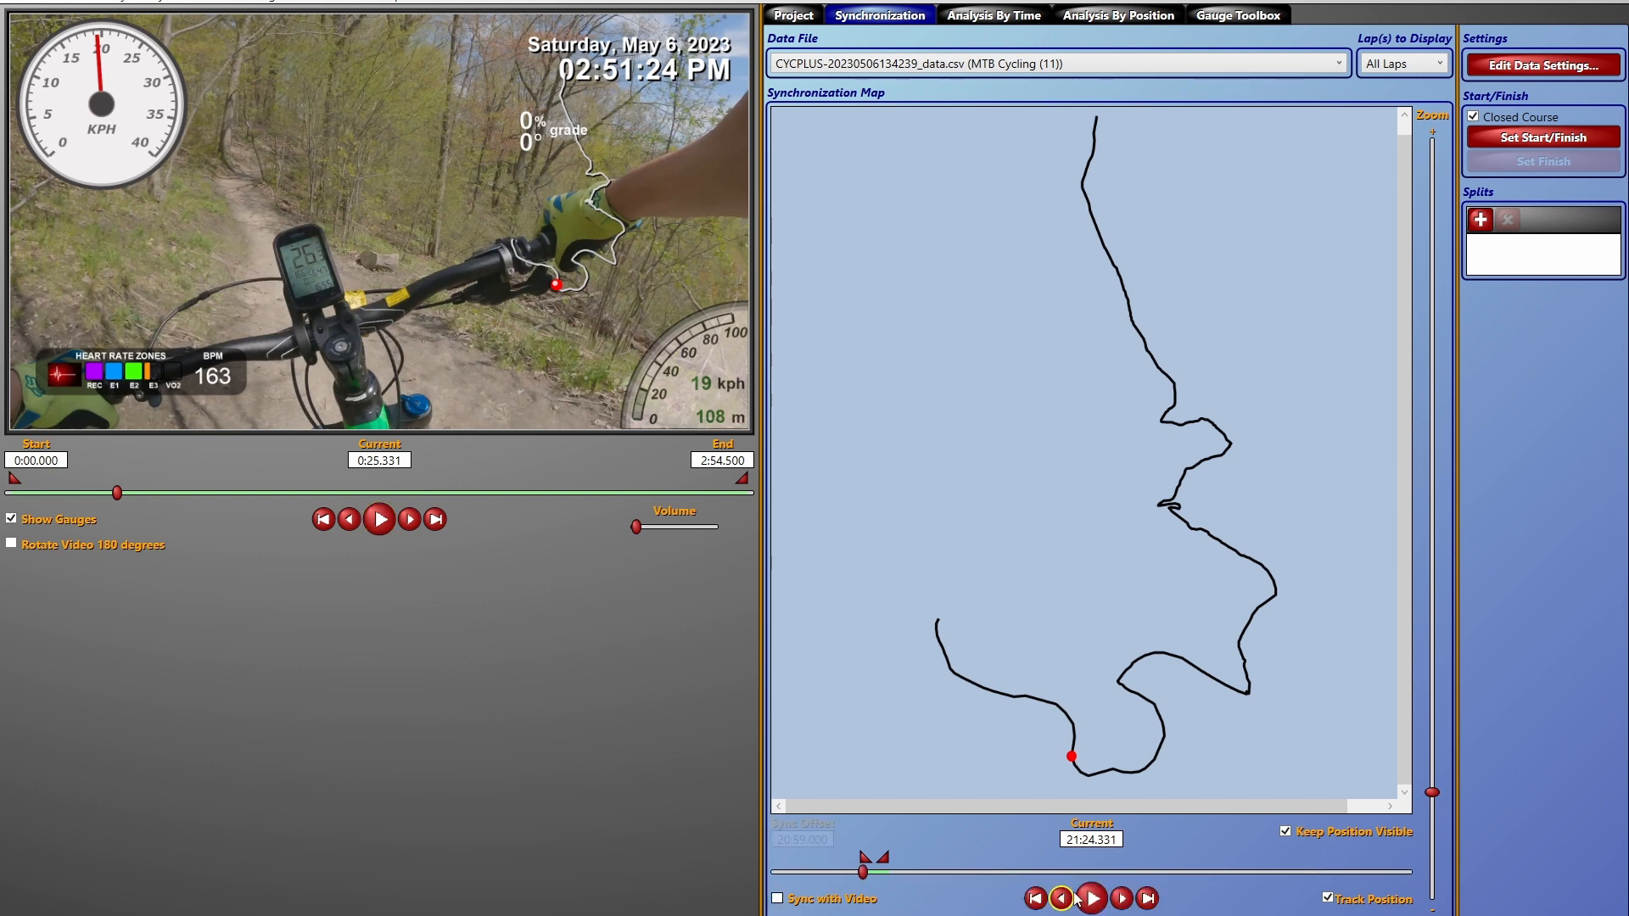
{"action": "left_click", "coordinate": [1061, 901]}
{"action": "left_click", "coordinate": [1062, 900]}
{"action": "left_click", "coordinate": [1061, 900]}
{"action": "left_click", "coordinate": [1062, 900]}
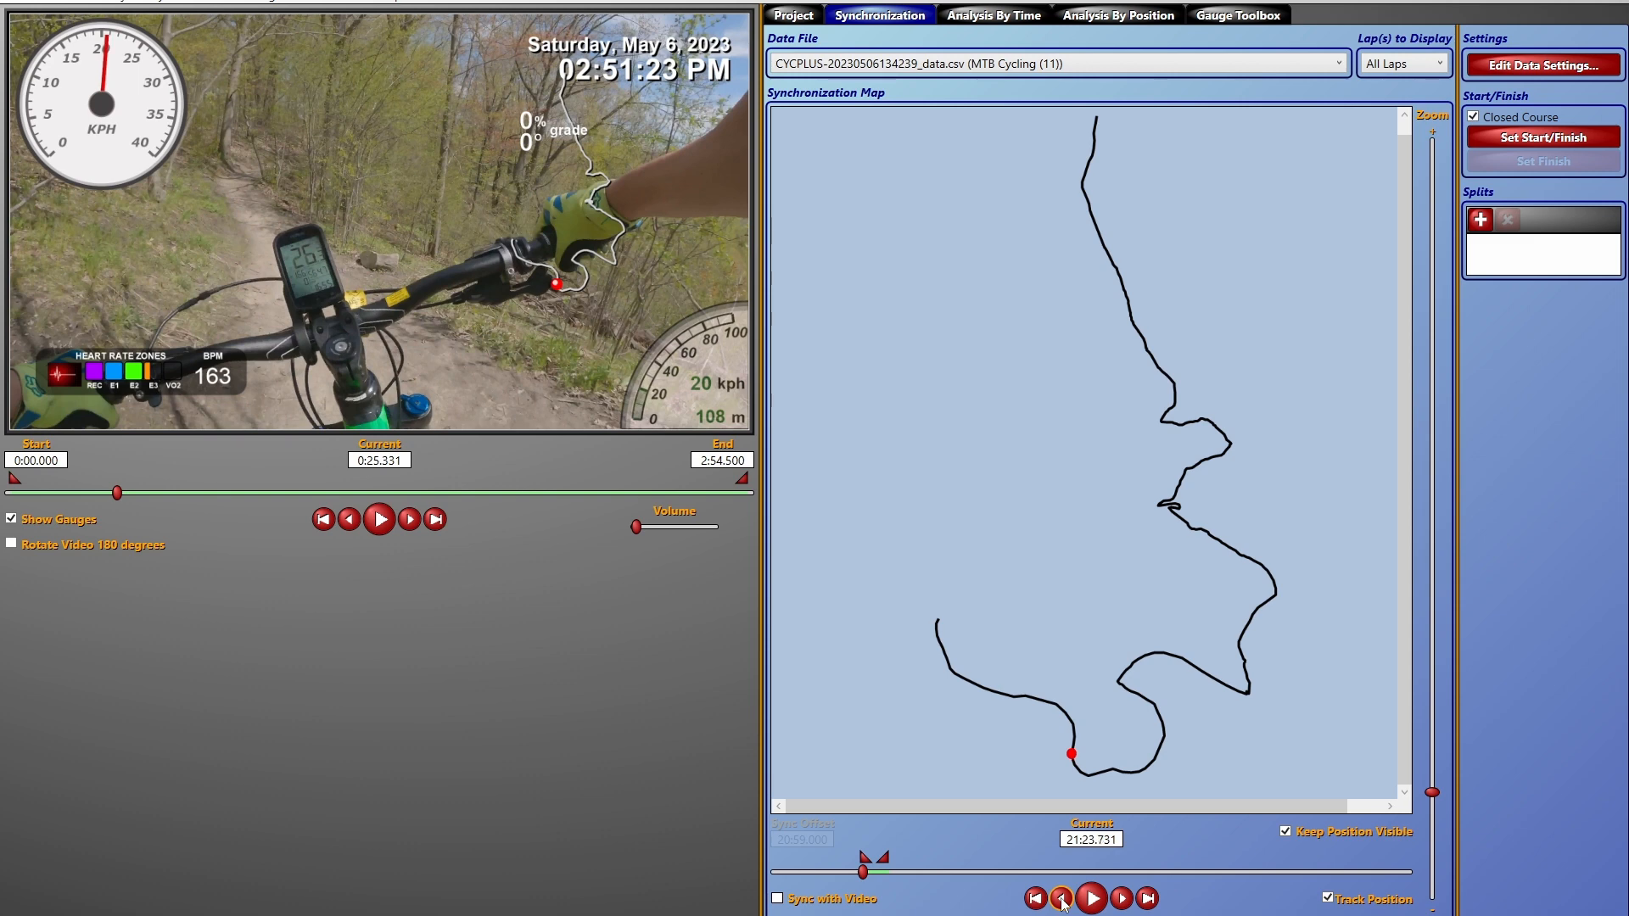
{"action": "left_click", "coordinate": [1062, 900]}
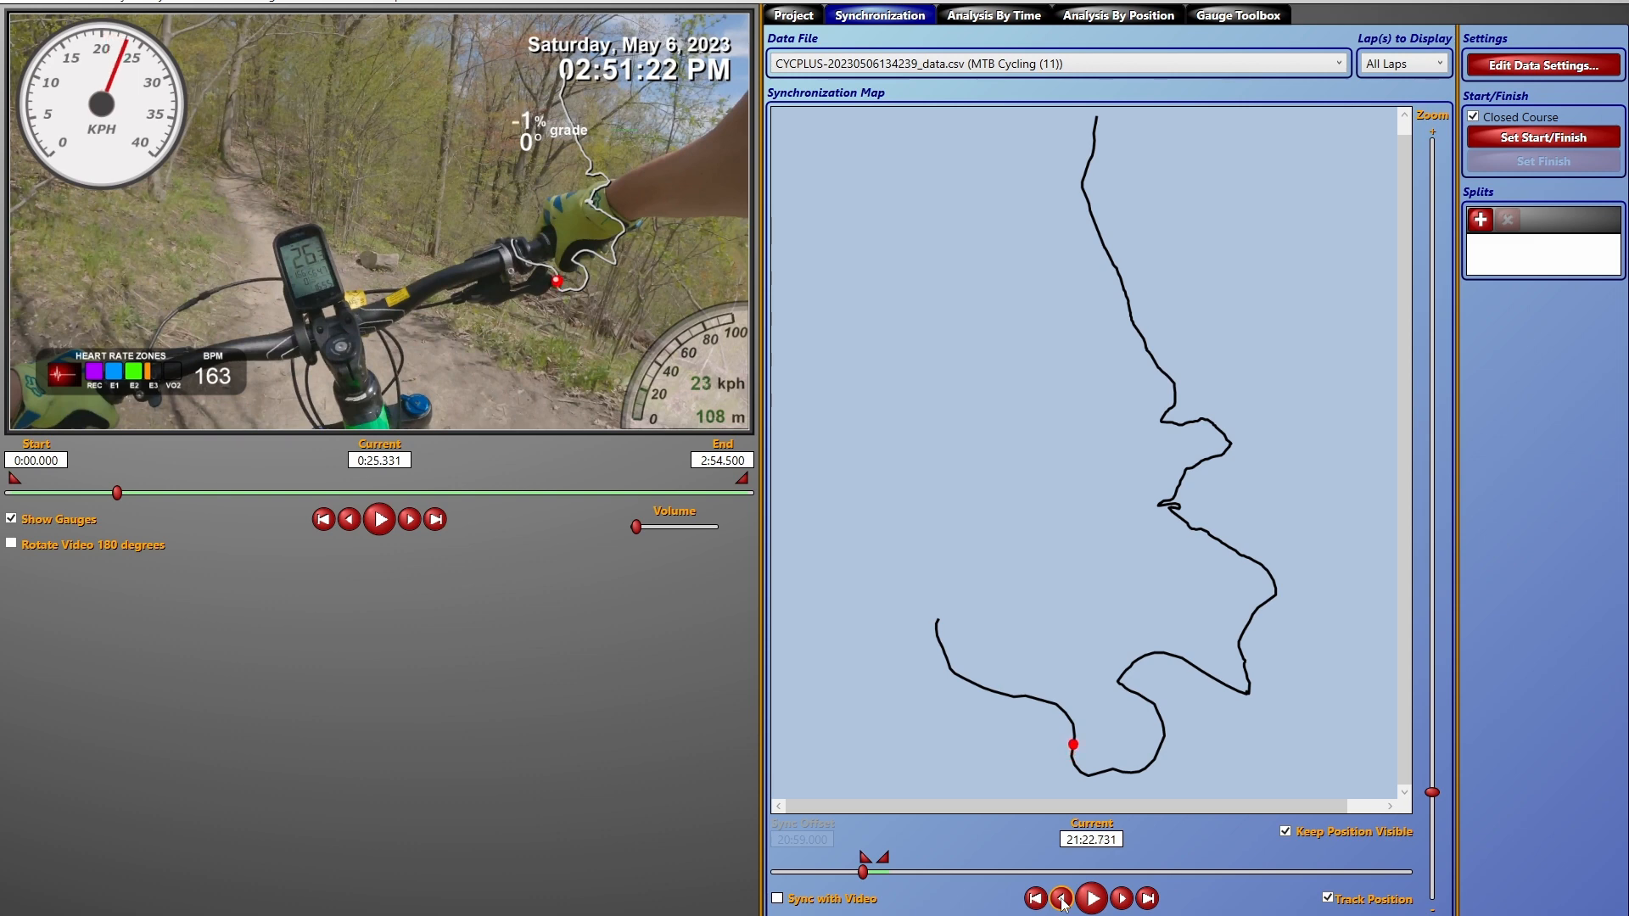
{"action": "left_click", "coordinate": [1061, 900]}
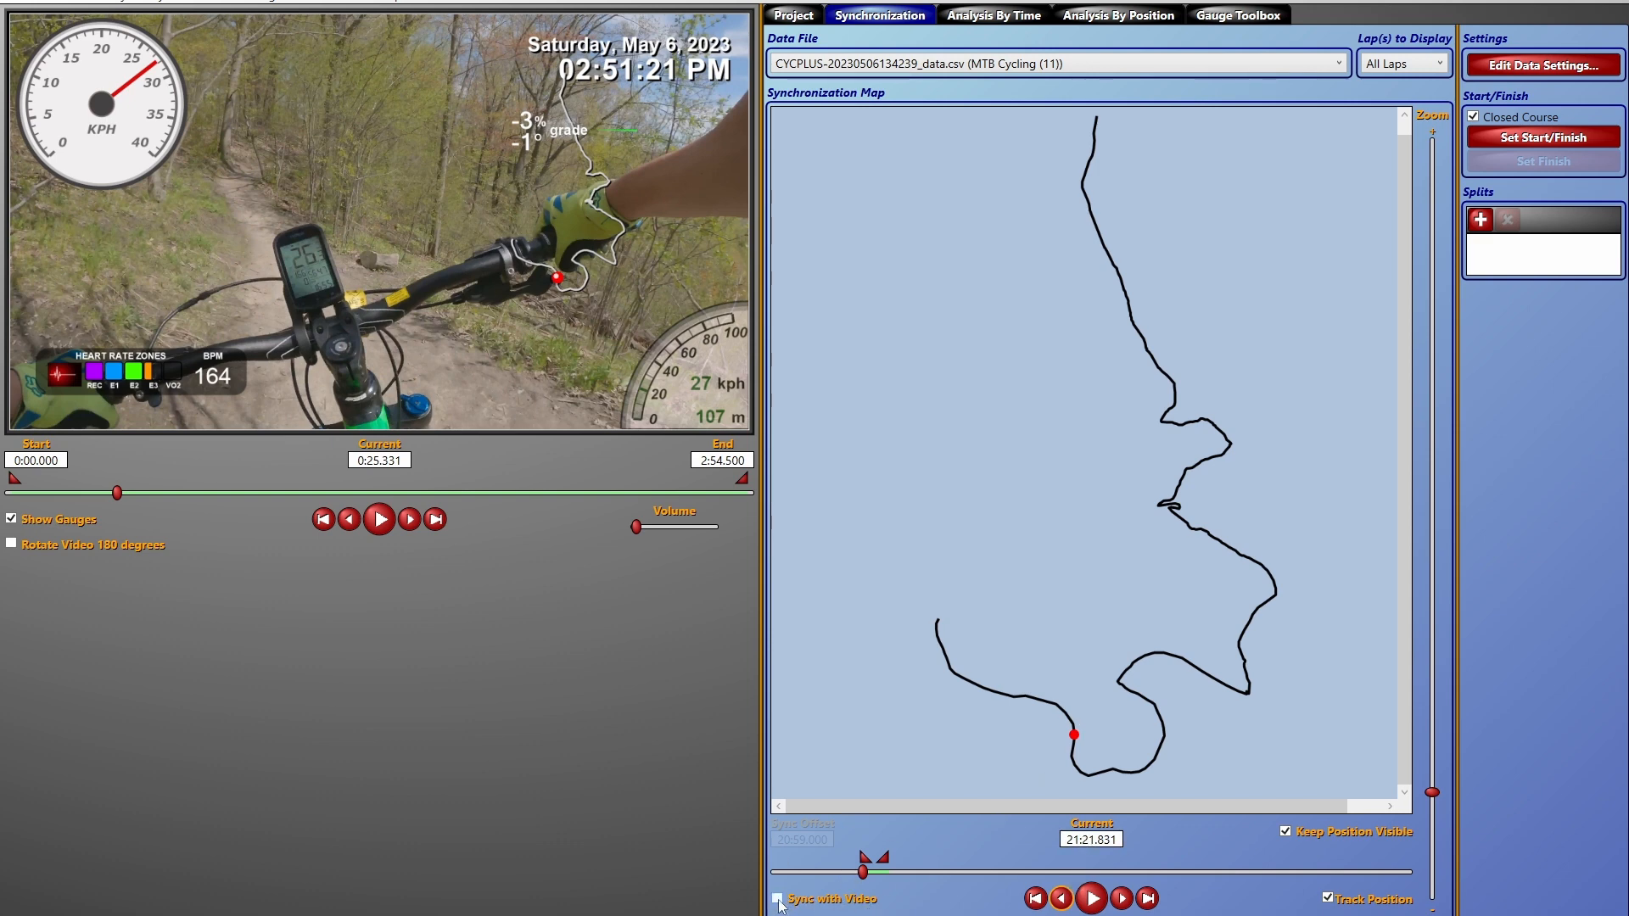
{"action": "left_click", "coordinate": [777, 899]}
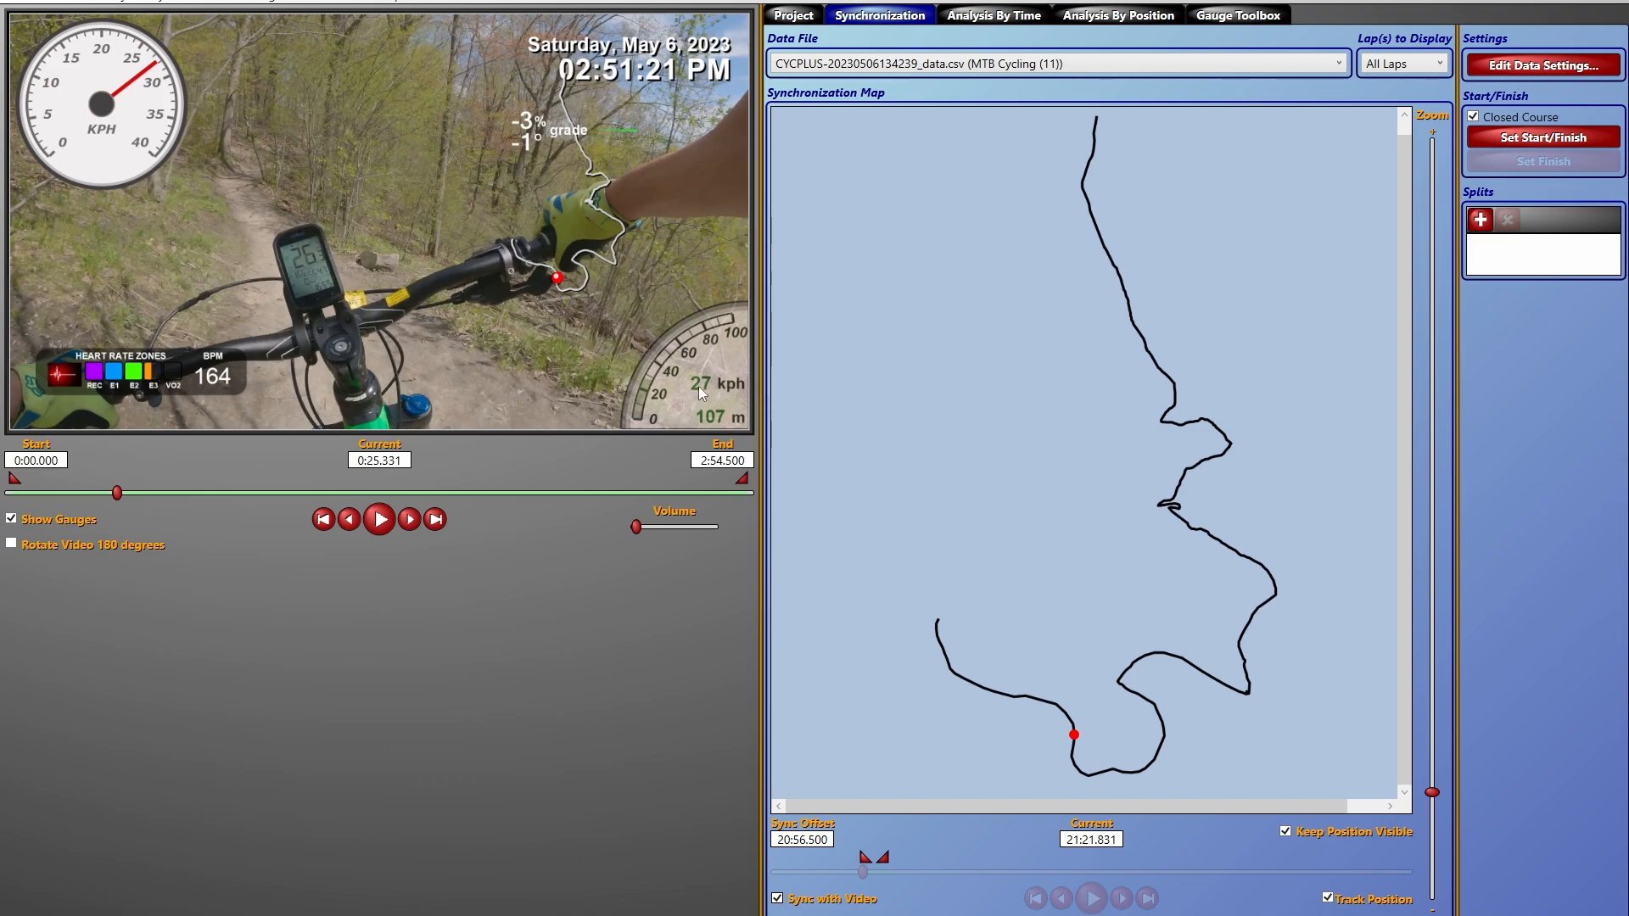
Step: Play the synced video and go back to 0:18.000 to compare the speed gauges with the bike computer
{"action": "left_click", "coordinate": [380, 519]}
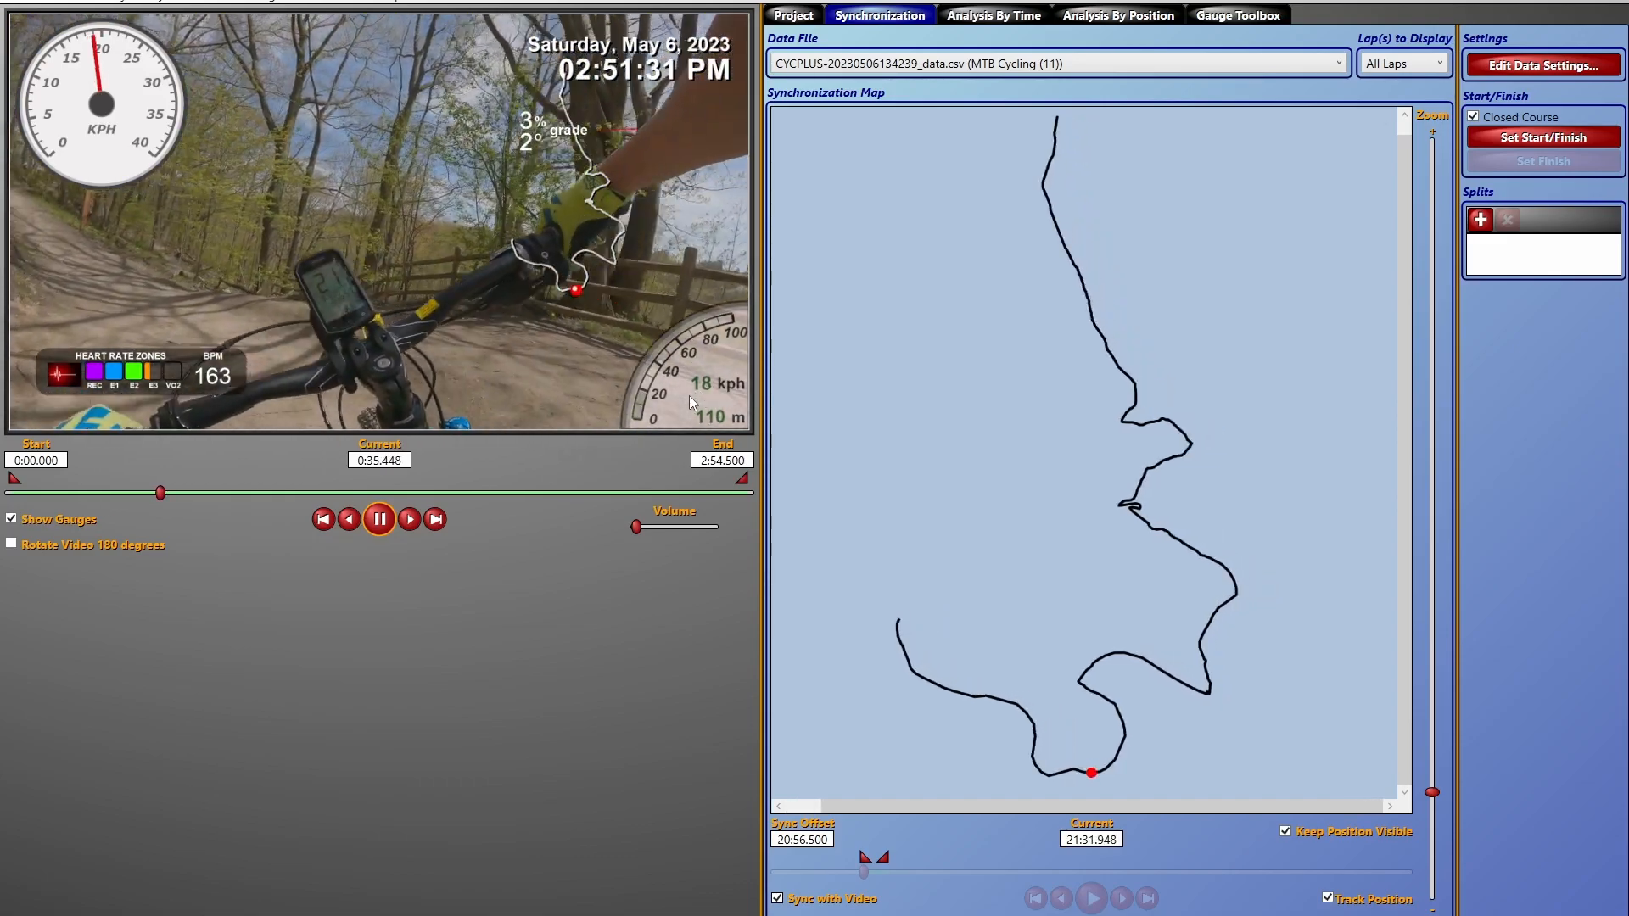
{"action": "left_click", "coordinate": [379, 520]}
{"action": "left_click_drag", "start_coordinate": [168, 493], "coordinate": [91, 495]}
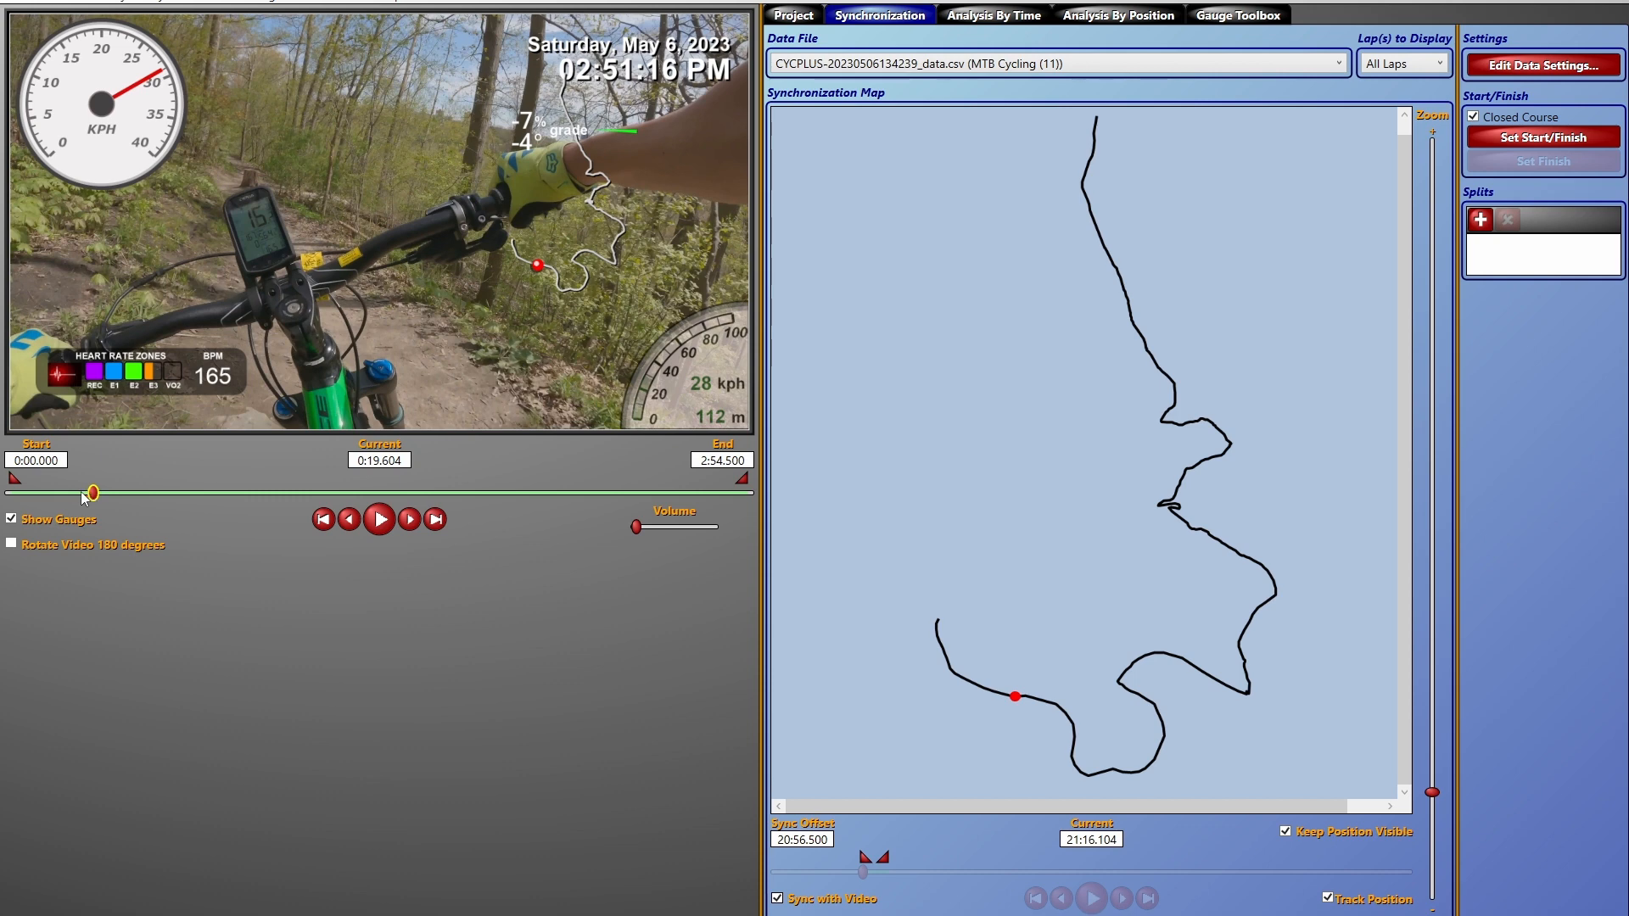
{"action": "left_click", "coordinate": [83, 494]}
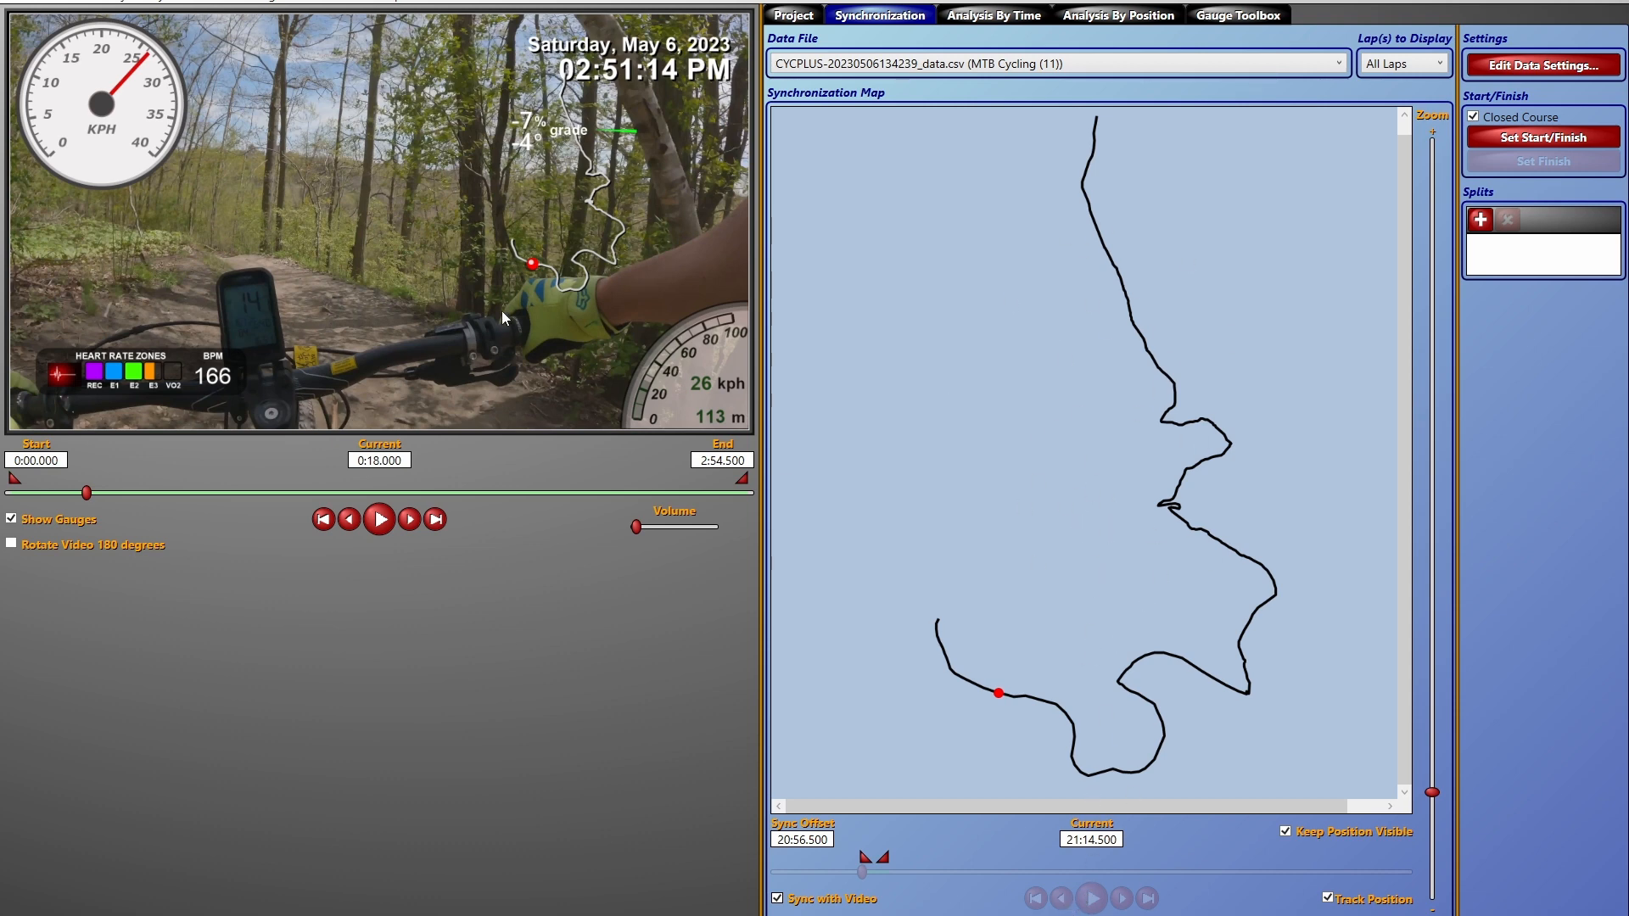
Step: Resync the ride data at an offset of 20:48.400 and trim the video's end to 2:33.838
{"action": "left_click", "coordinate": [777, 899]}
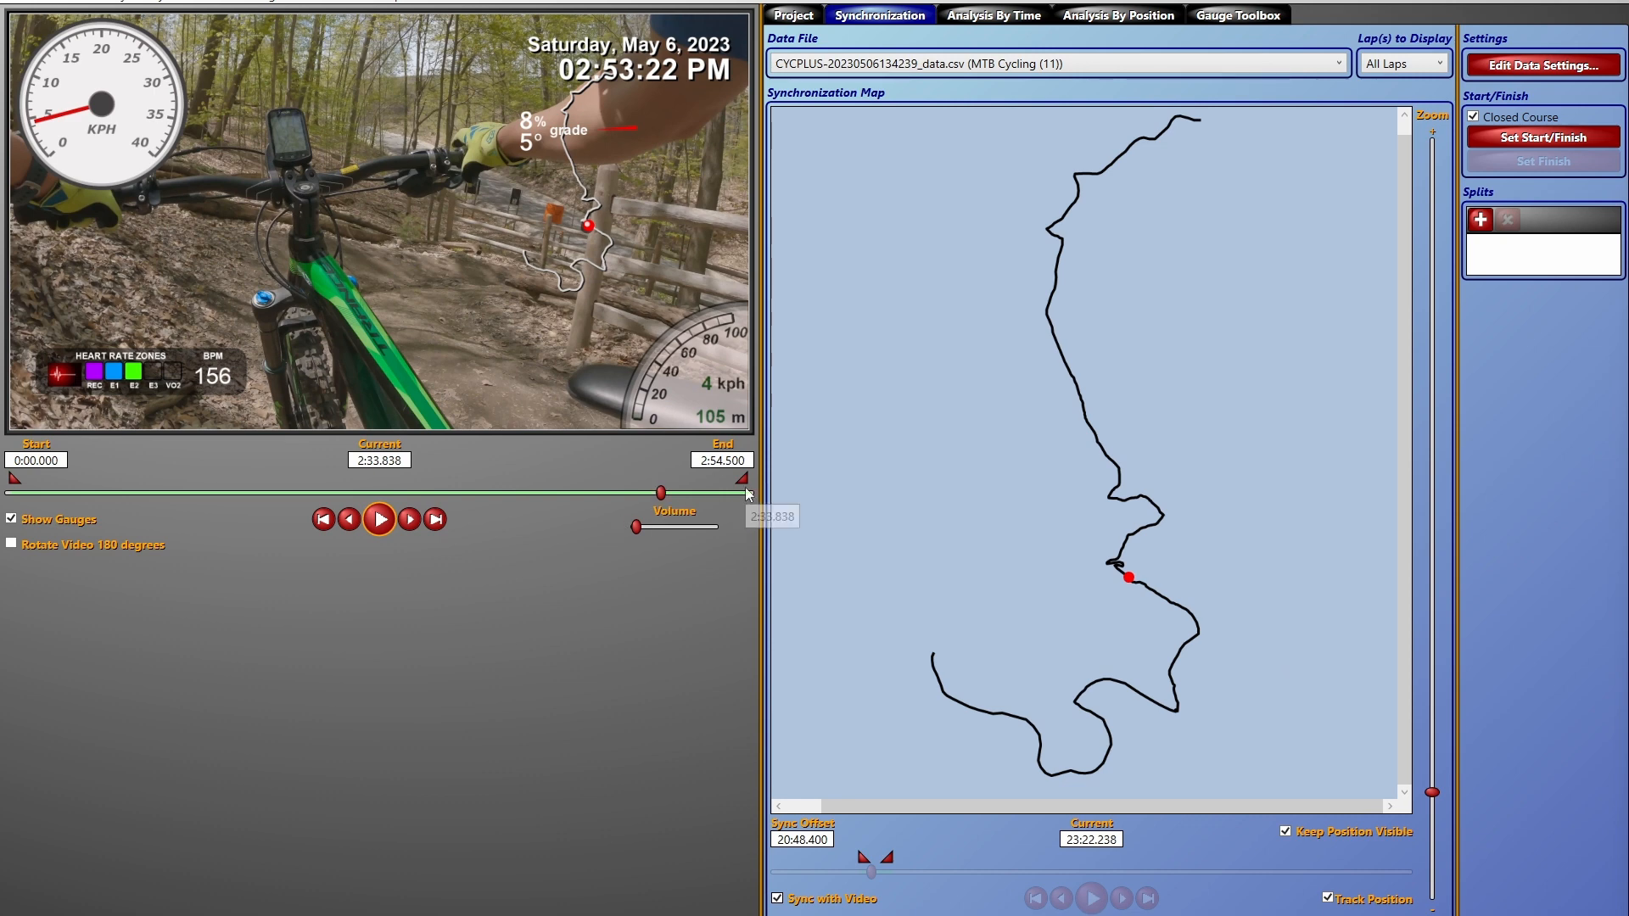
{"action": "left_click_drag", "start_coordinate": [747, 485], "coordinate": [656, 480]}
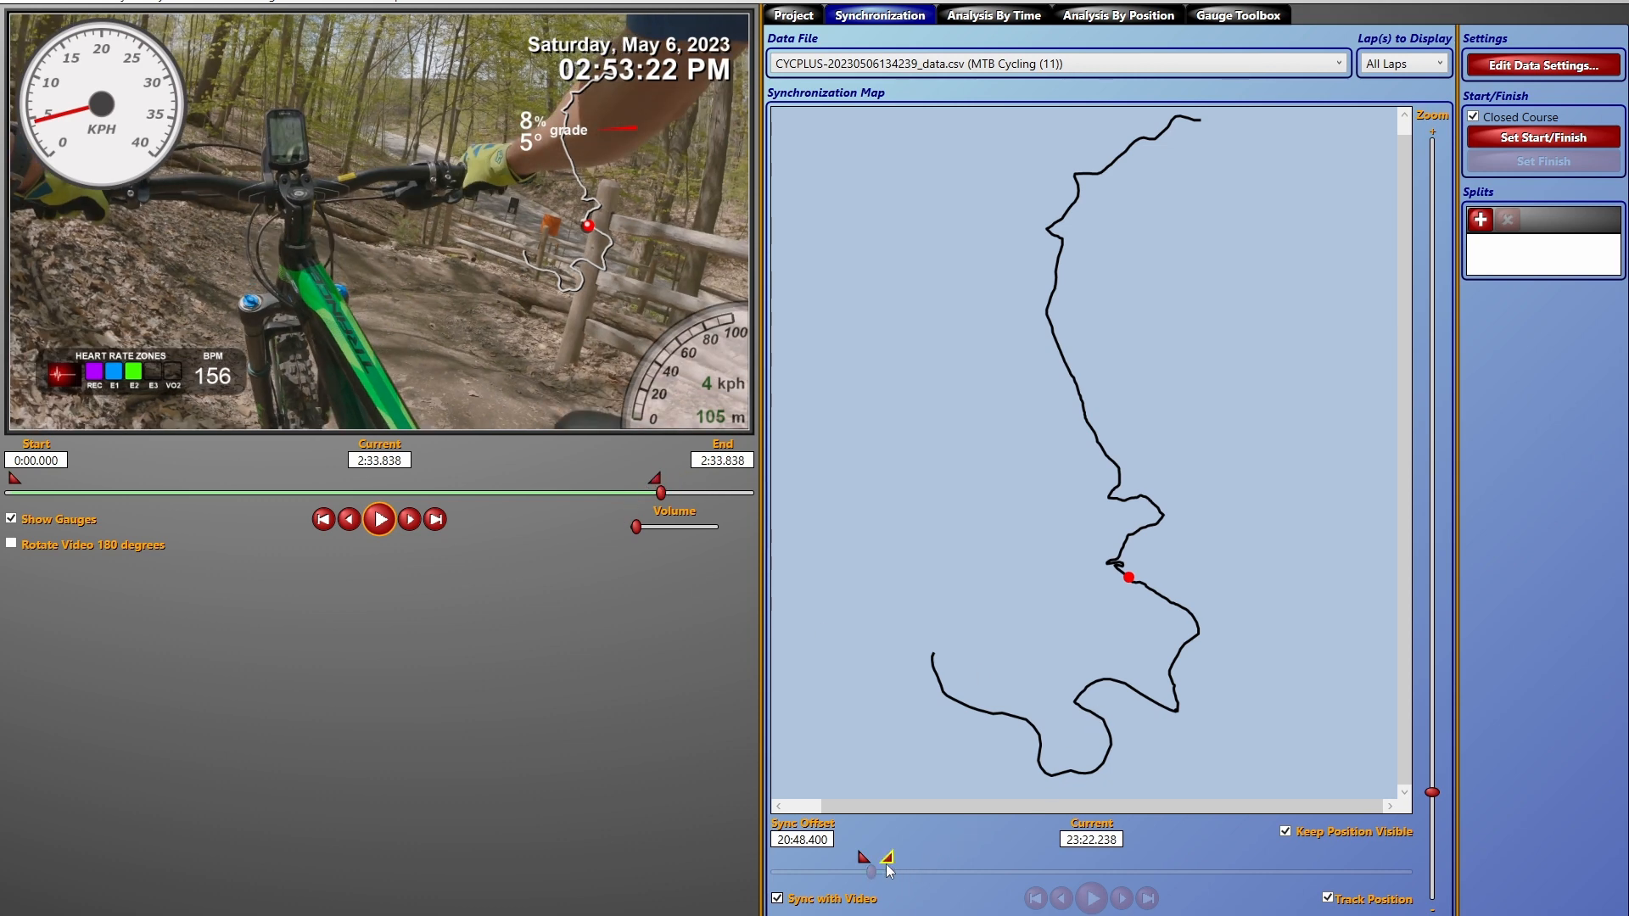
Step: Trim the end of the ride data to the current position and fit the shortened track in the synchronization map
{"action": "left_click_drag", "start_coordinate": [889, 861], "coordinate": [830, 854]}
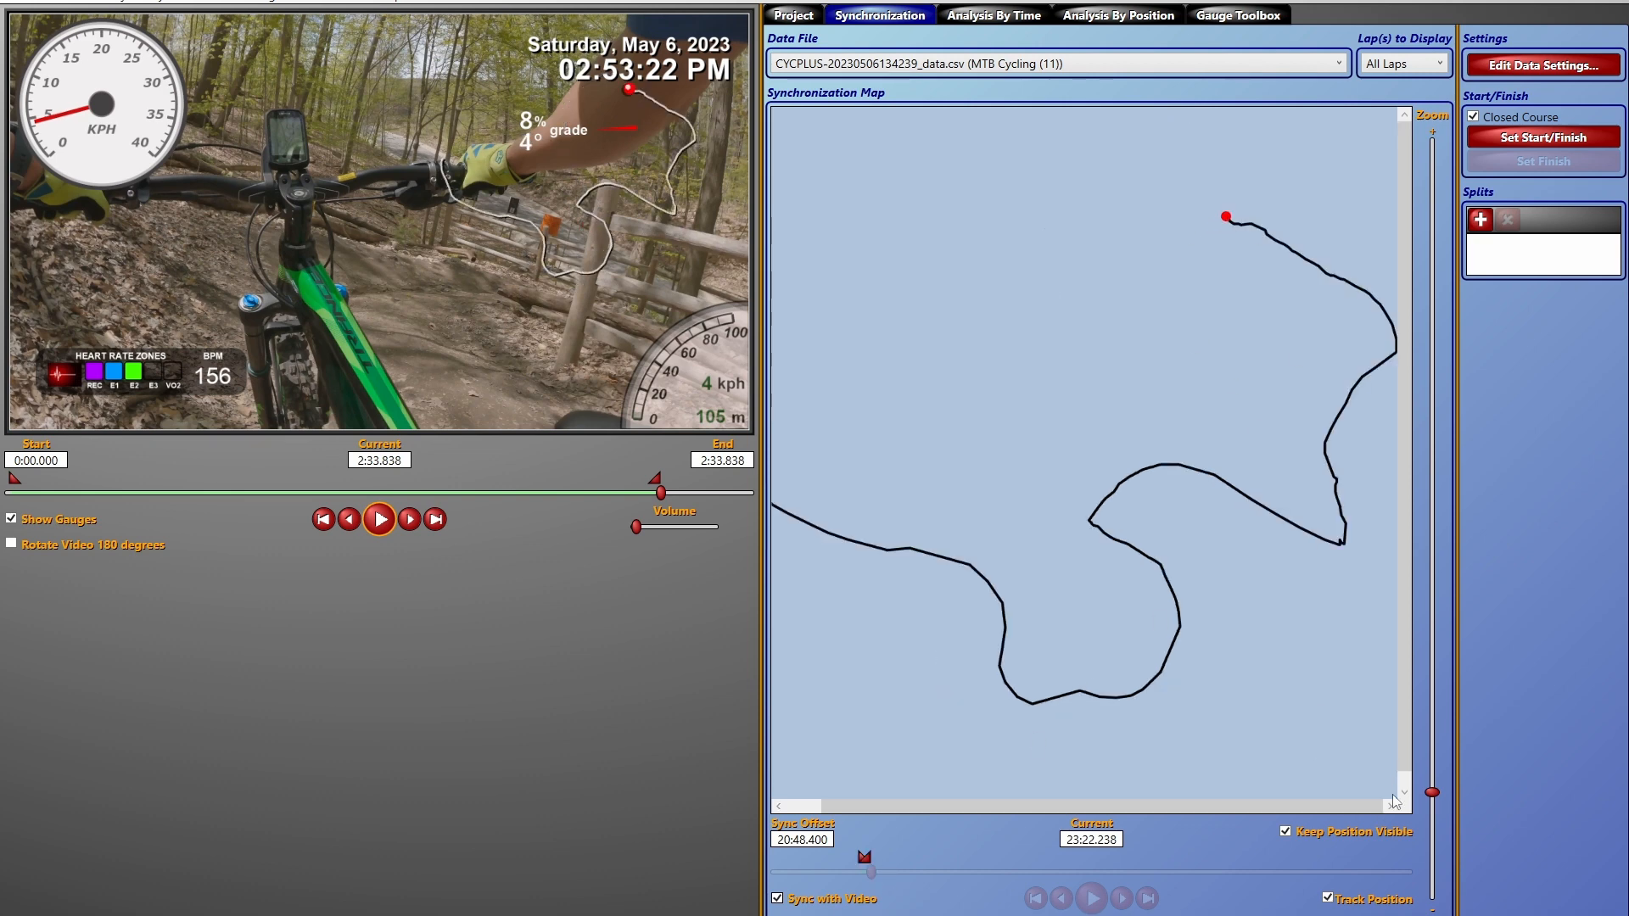
{"action": "left_click_drag", "start_coordinate": [1432, 797], "coordinate": [1434, 823]}
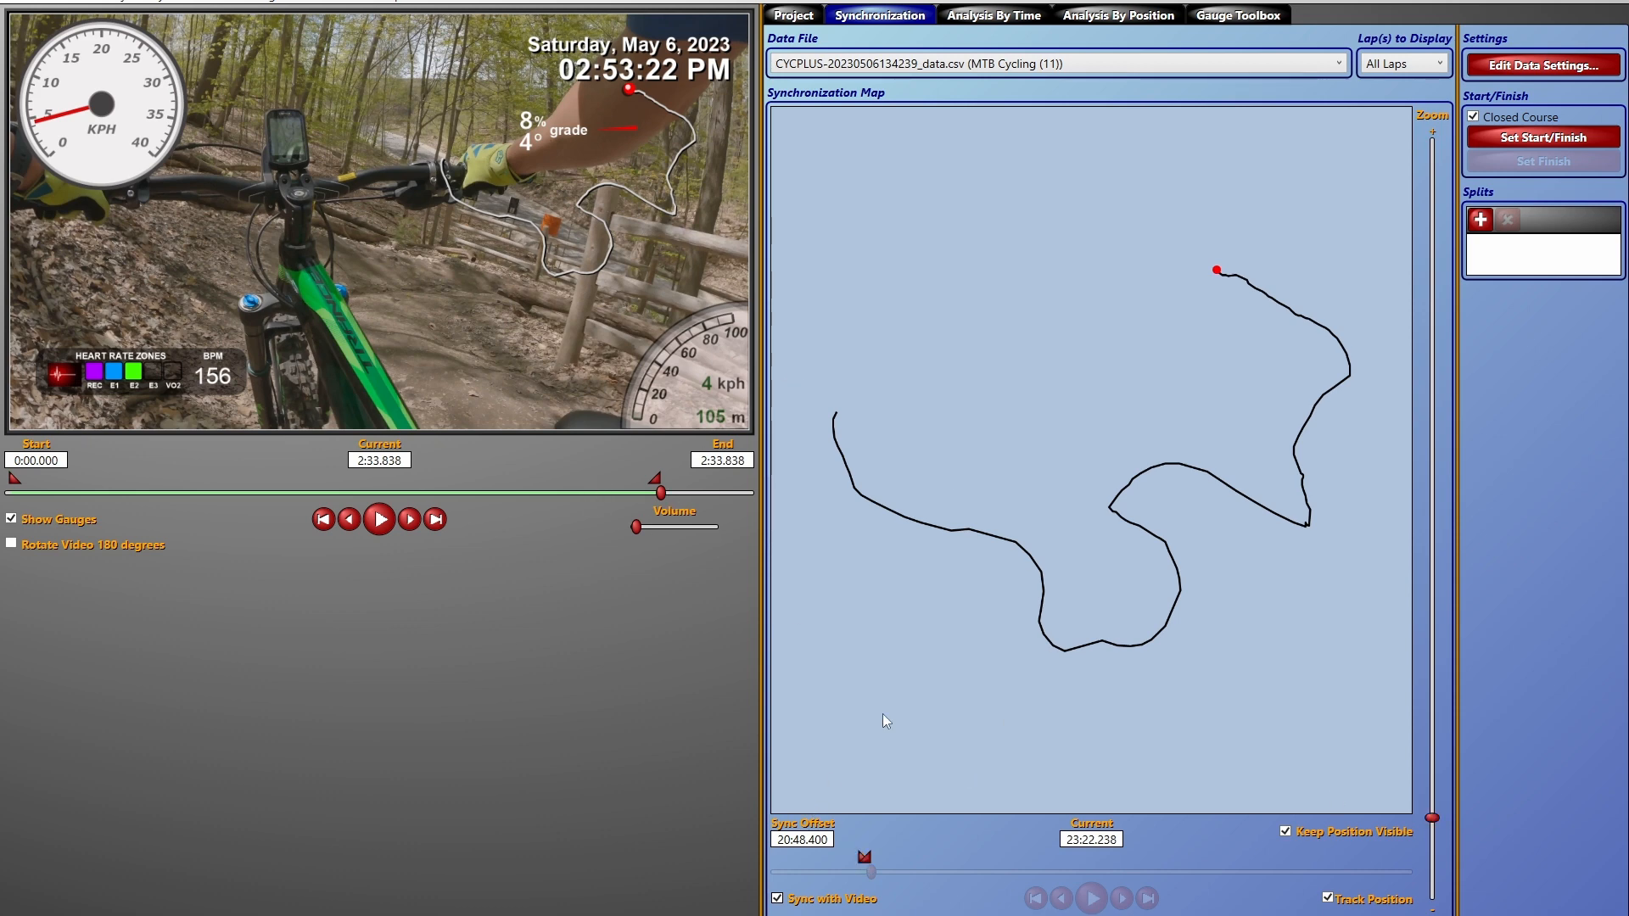
Step: Scrub the video back to 0:00.000, play it briefly and stop at 0:21.508 to check the trimmed track
{"action": "left_click_drag", "start_coordinate": [662, 494], "coordinate": [367, 538]}
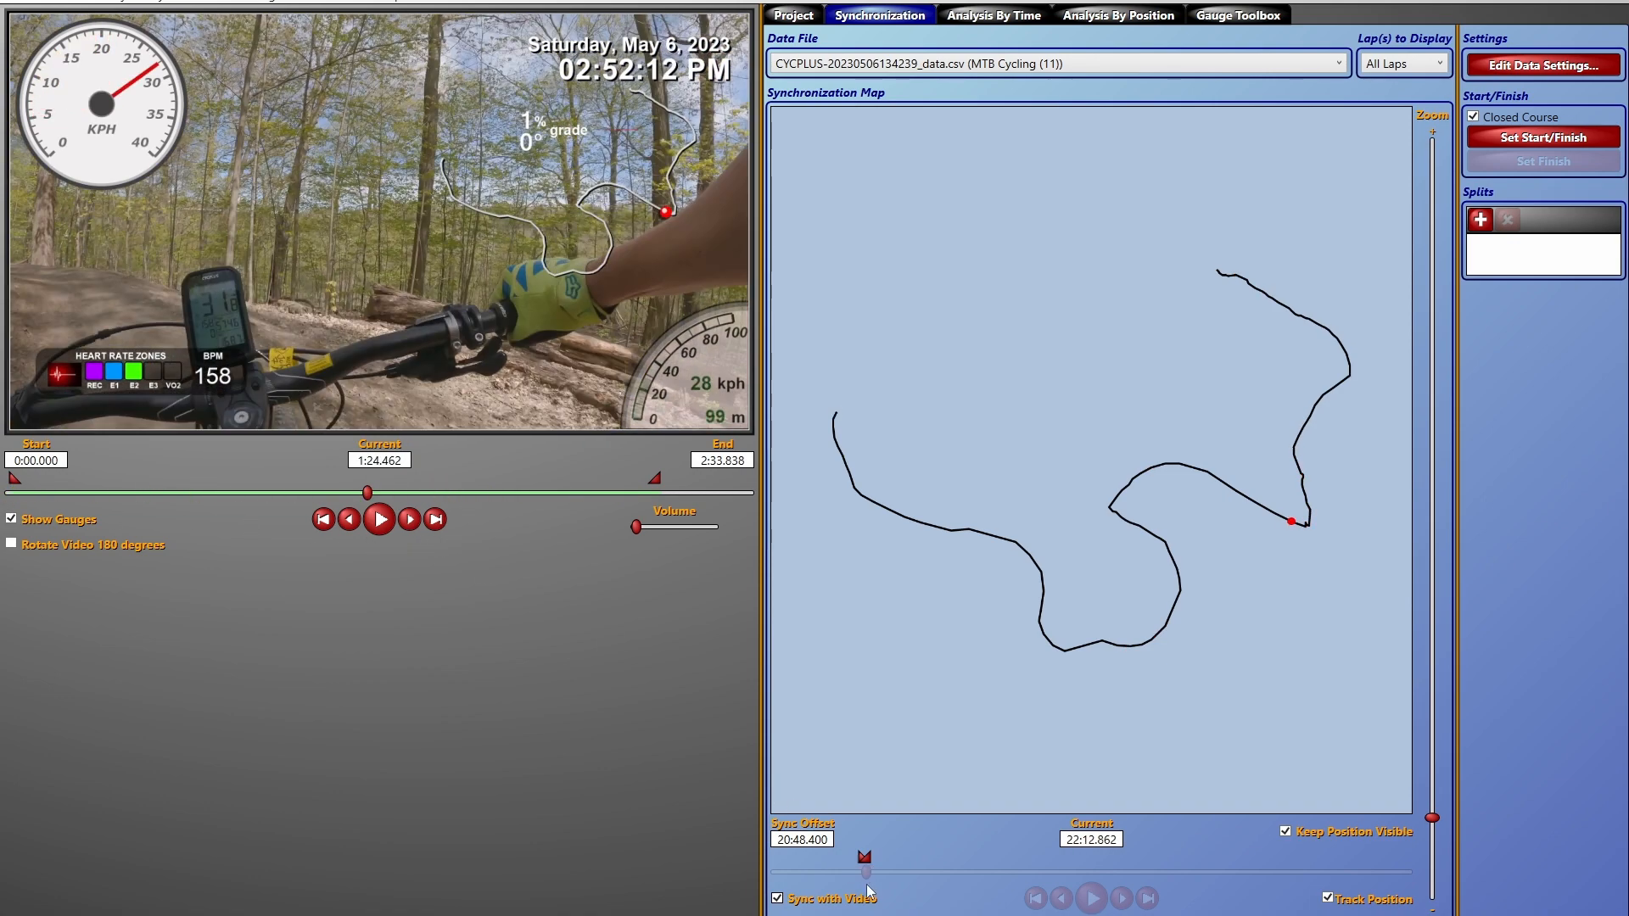
{"action": "left_click_drag", "start_coordinate": [366, 492], "coordinate": [117, 493]}
{"action": "left_click_drag", "start_coordinate": [3, 523], "coordinate": [3, 529]}
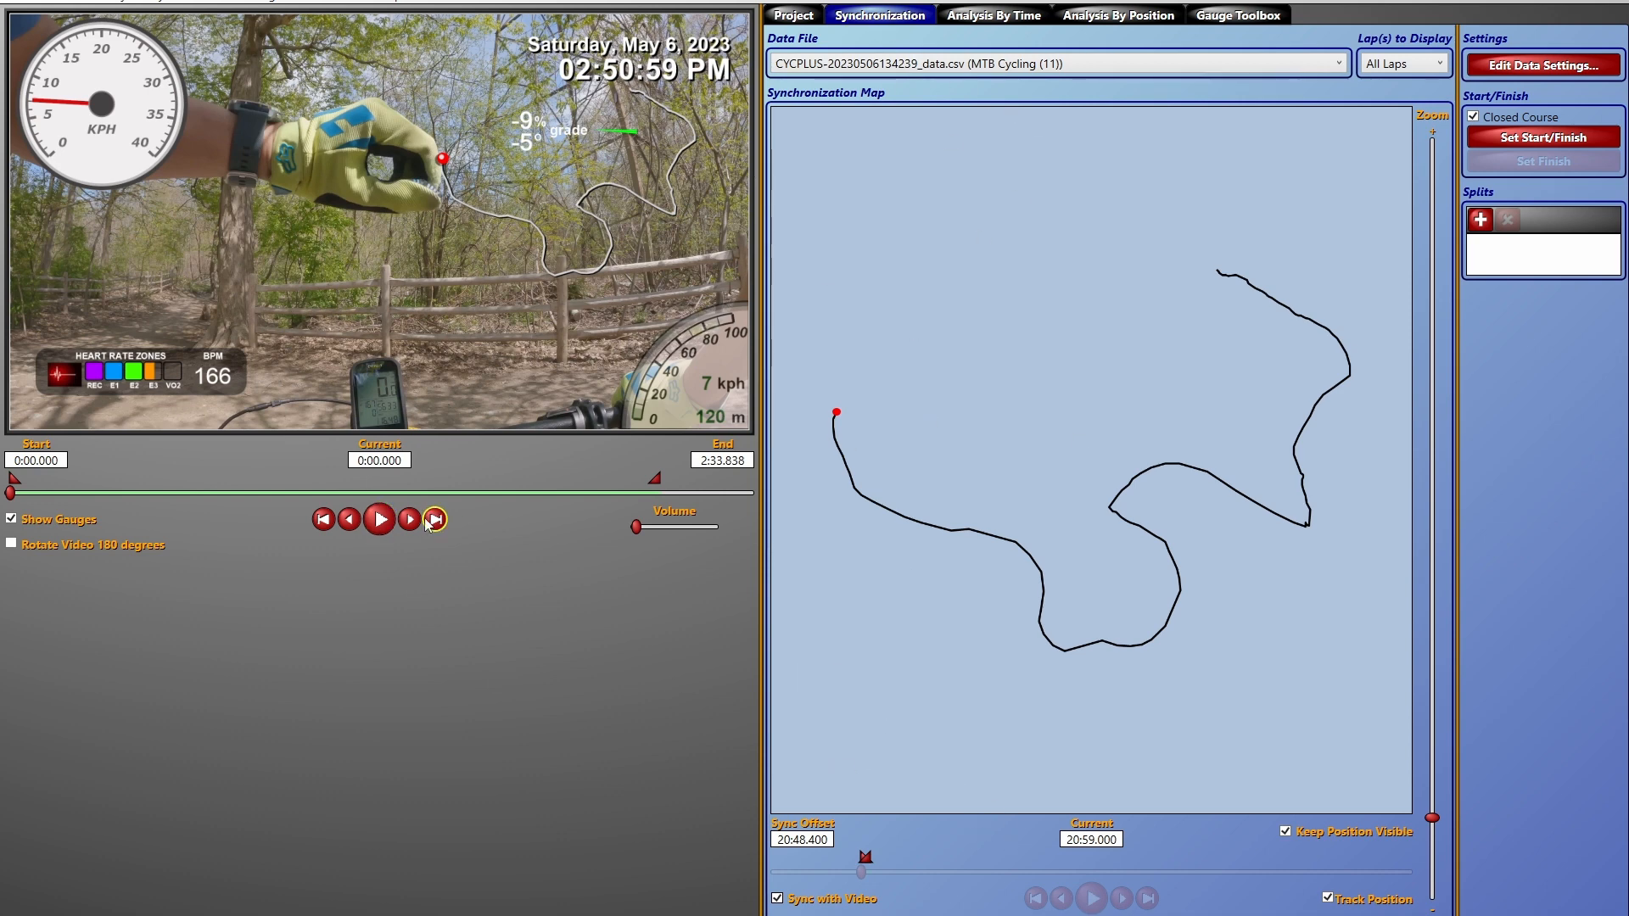
{"action": "left_click", "coordinate": [379, 520]}
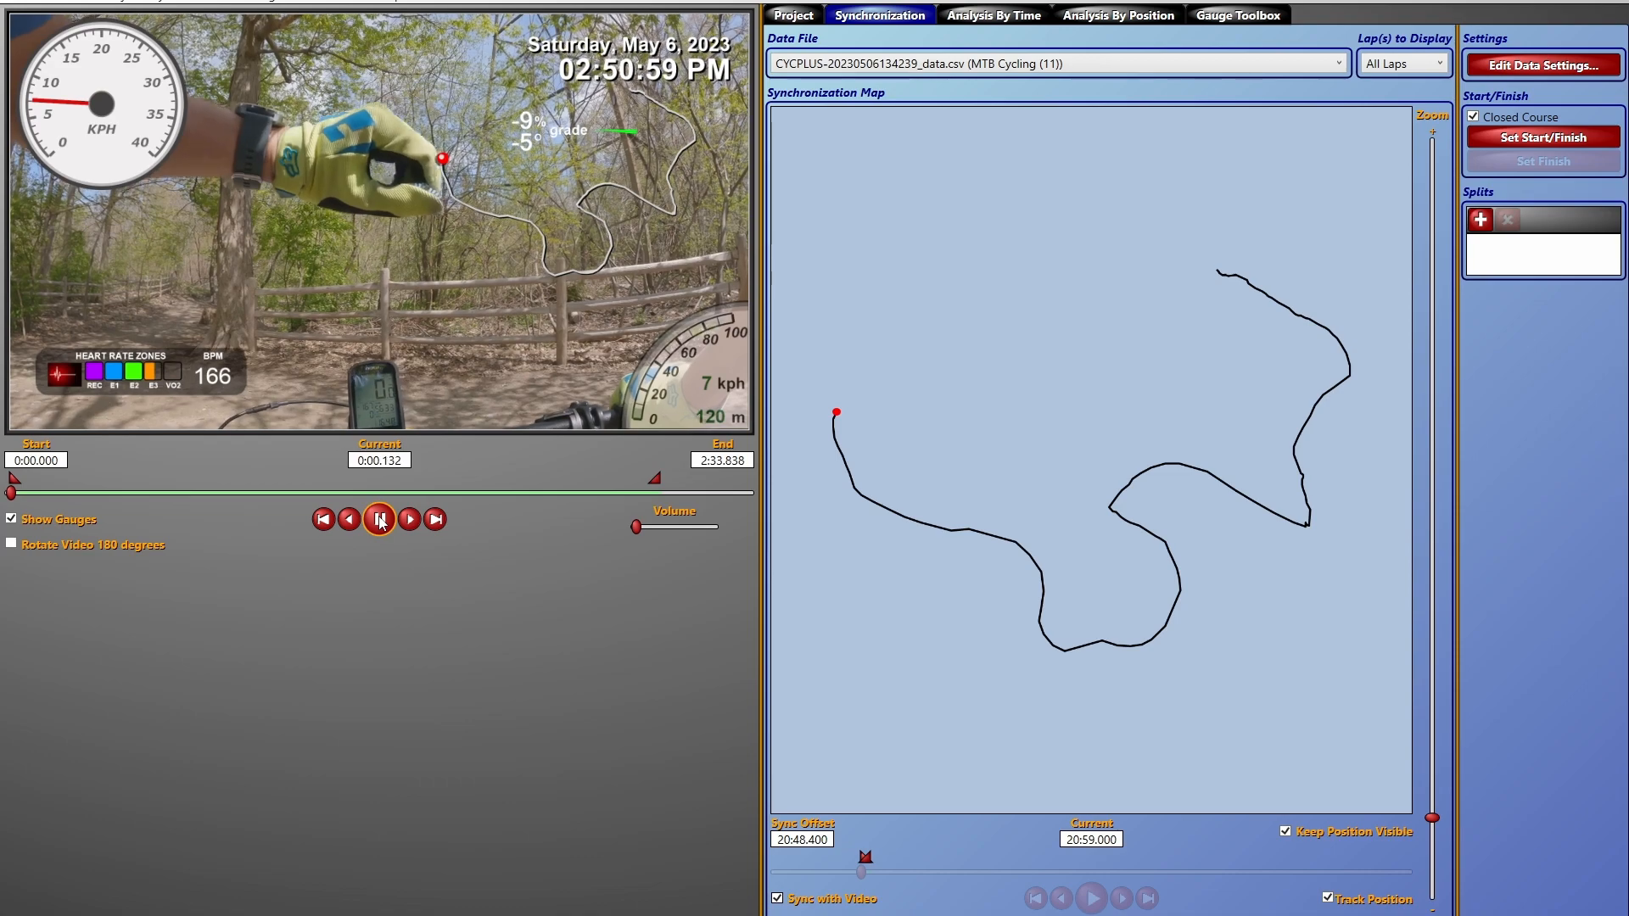
{"action": "left_click", "coordinate": [97, 493]}
{"action": "left_click", "coordinate": [381, 520]}
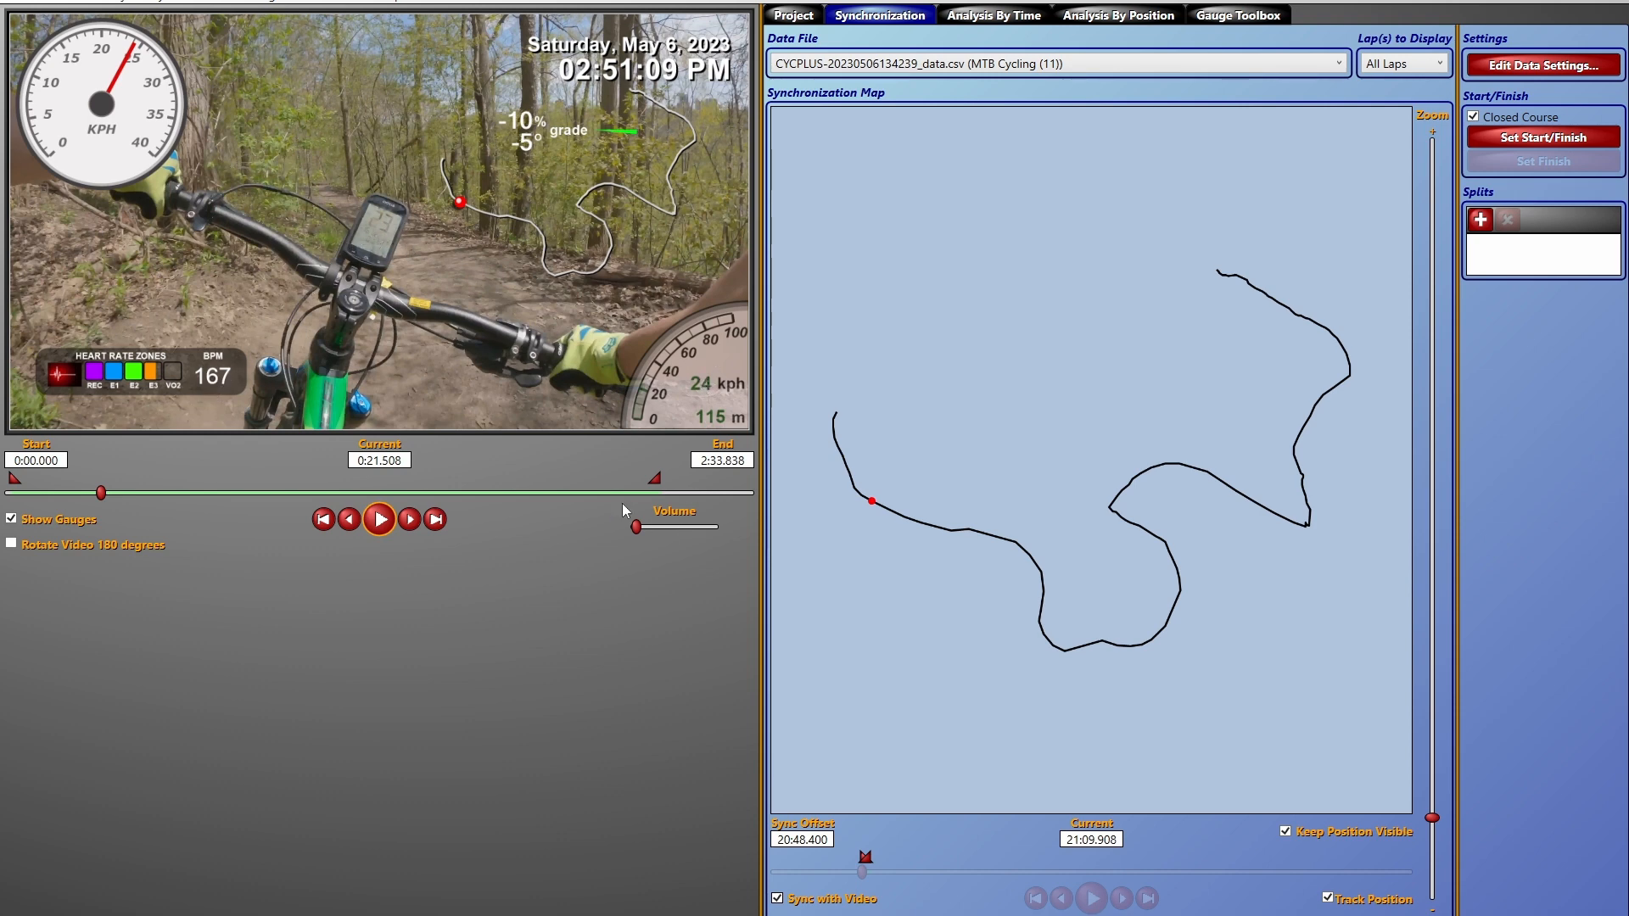
Step: Remove the white track map gauge from the video
{"action": "left_click", "coordinate": [17, 2]}
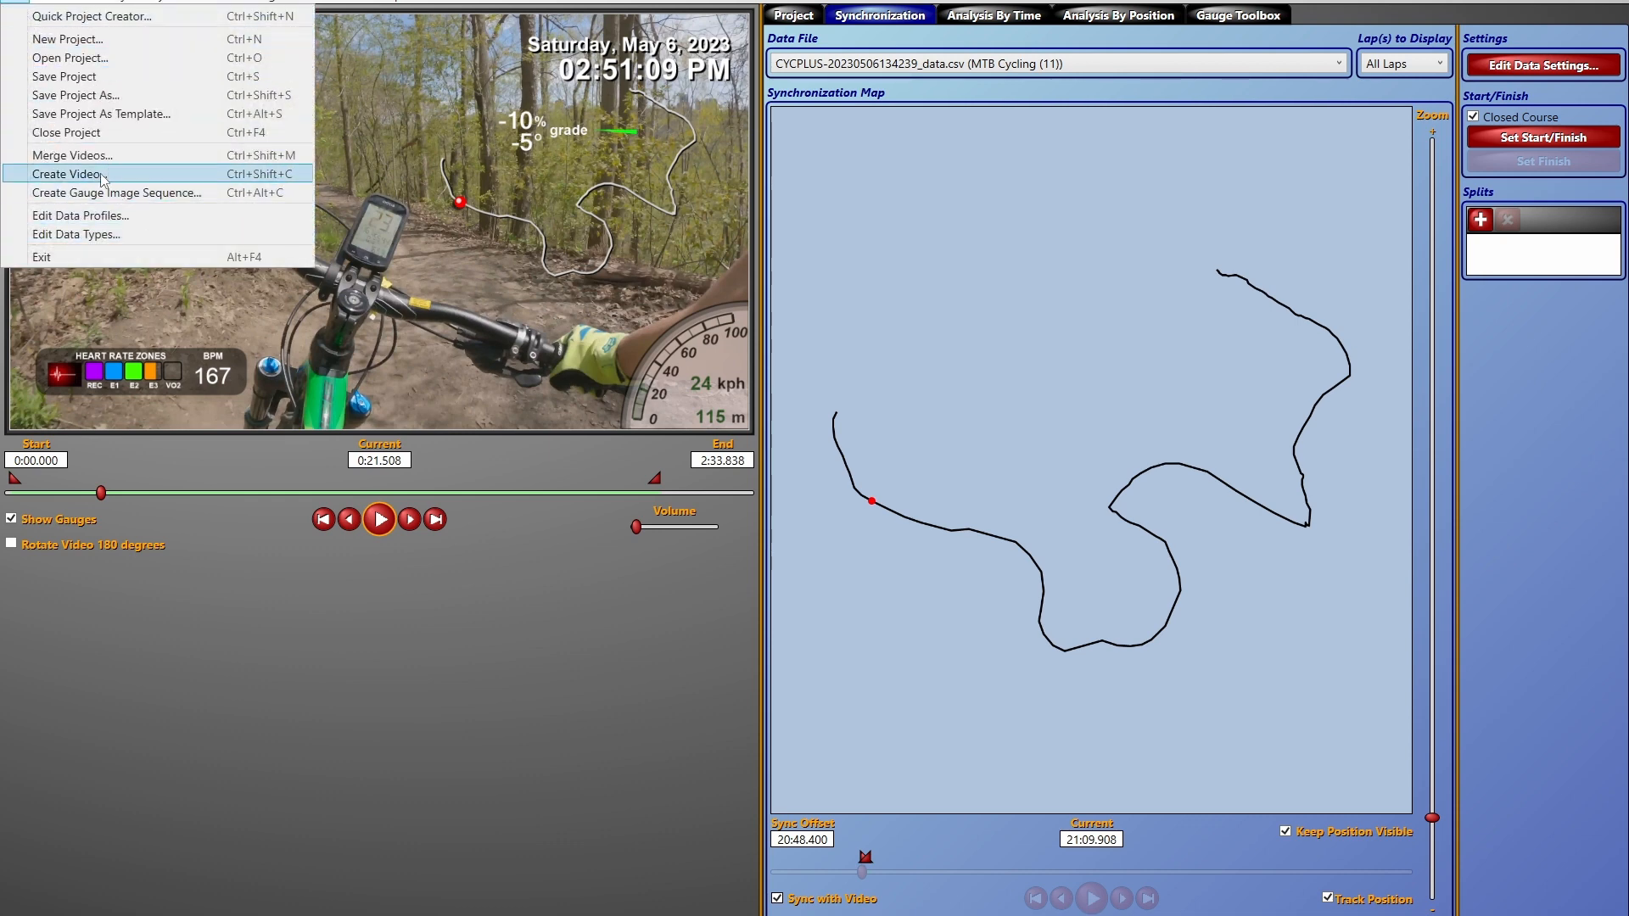
{"action": "left_click", "coordinate": [553, 194]}
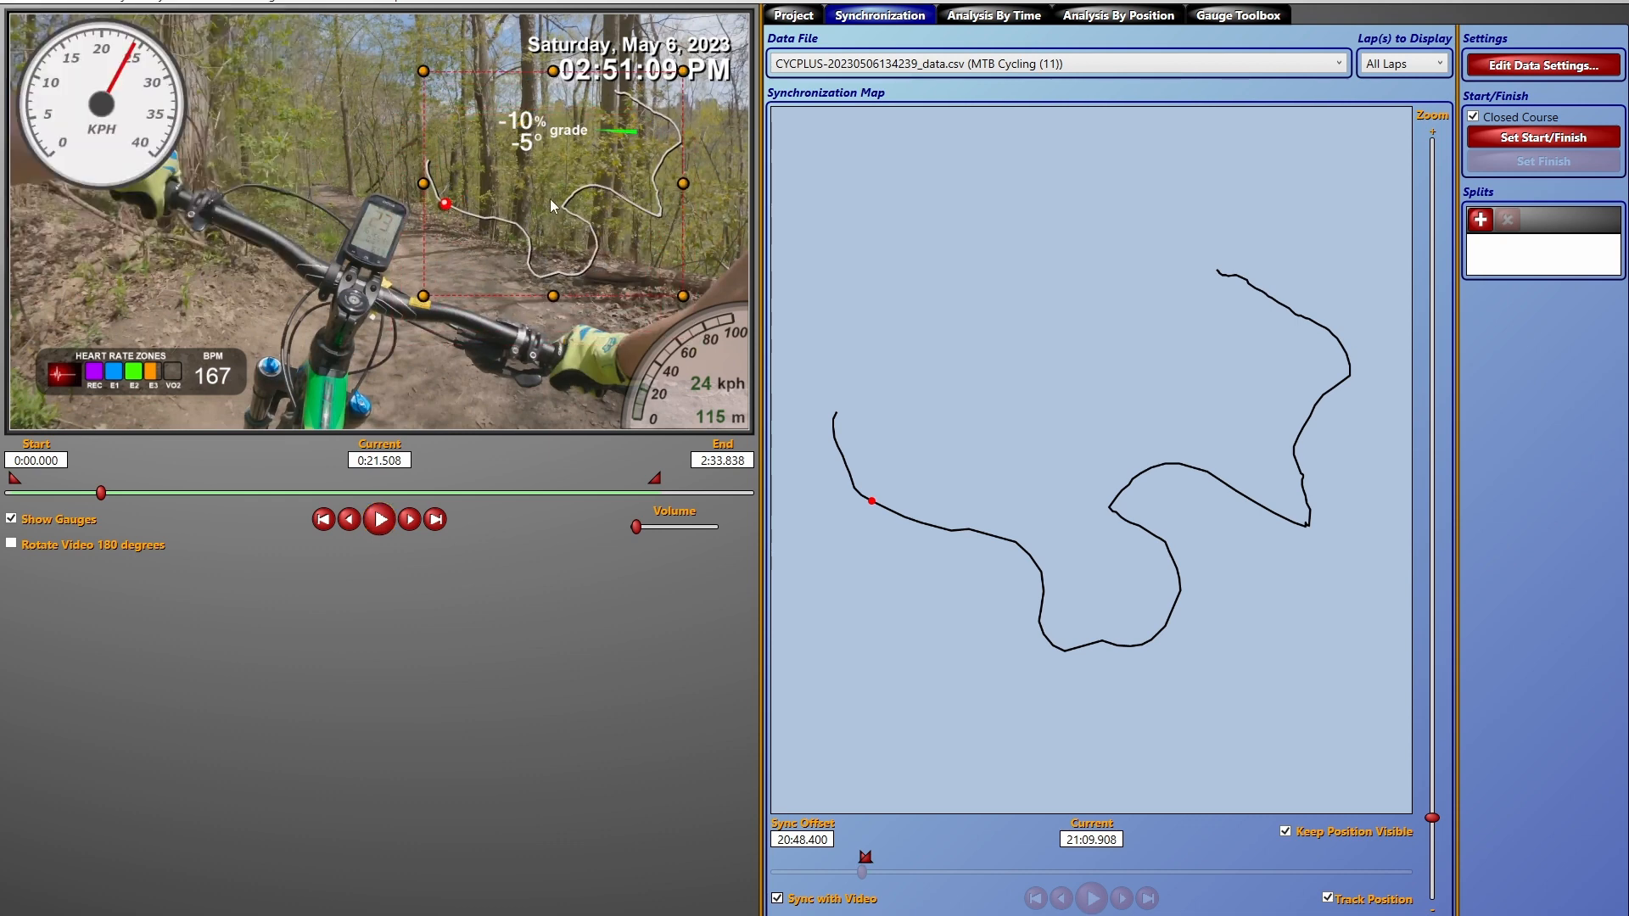
{"action": "mouse_move", "coordinate": [544, 209]}
{"action": "left_mouse_down"}
{"action": "mouse_move", "coordinate": [527, 221]}
{"action": "mouse_move", "coordinate": [546, 220]}
{"action": "left_mouse_up"}
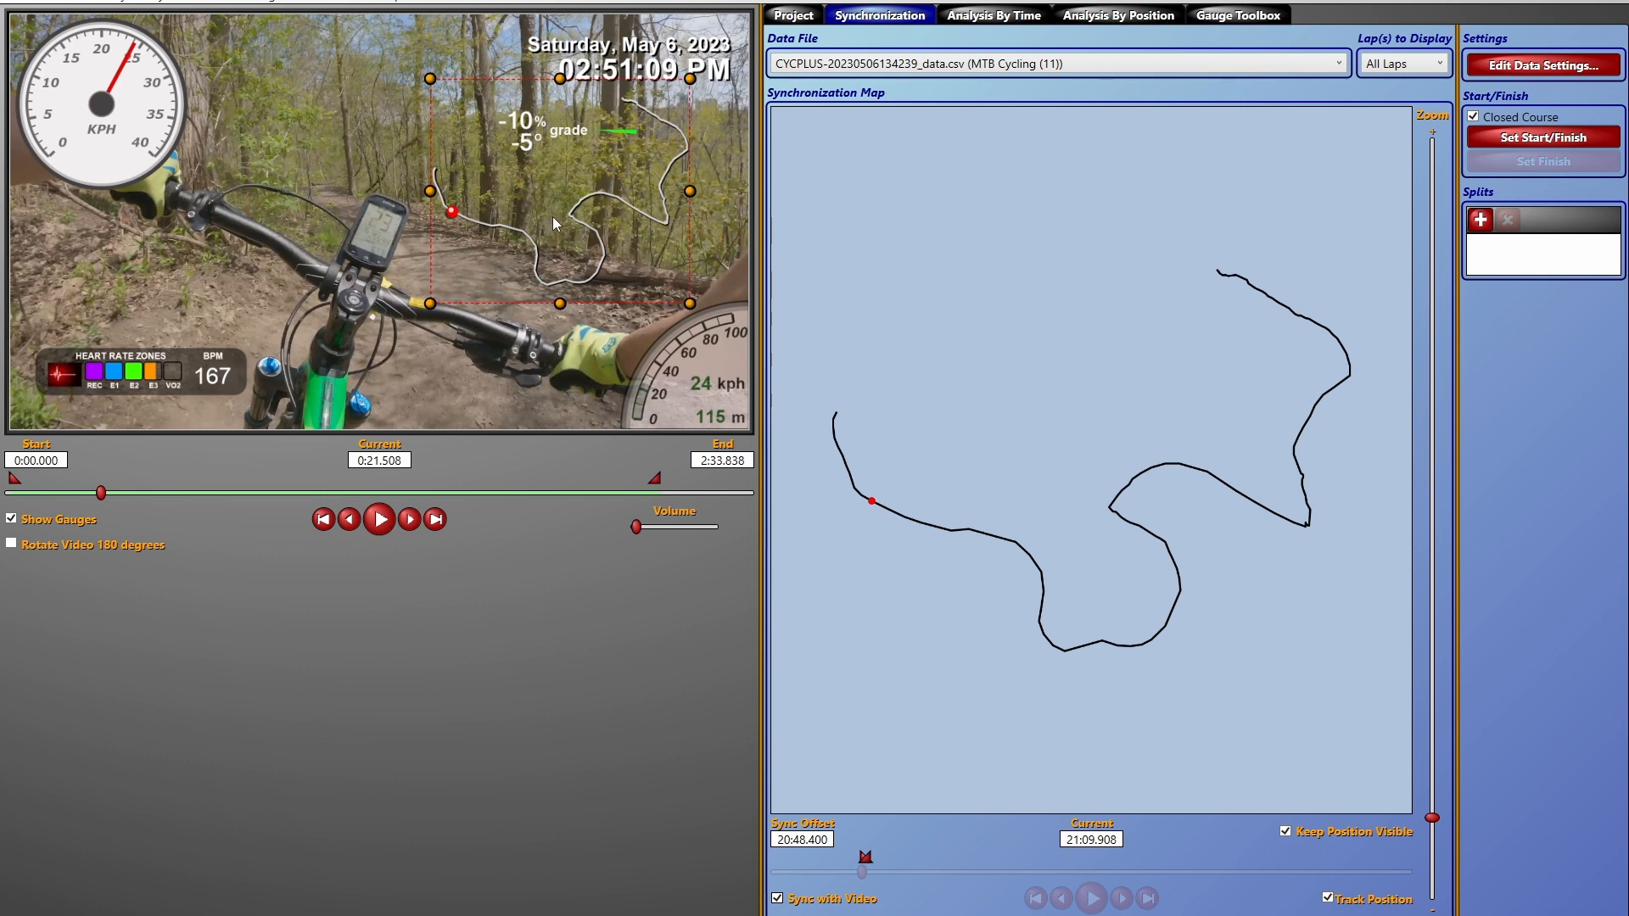
Step: Add the yellow heading map gauge to the video, enlarge it and place it around the grade readout below the date
{"action": "left_click", "coordinate": [1243, 19]}
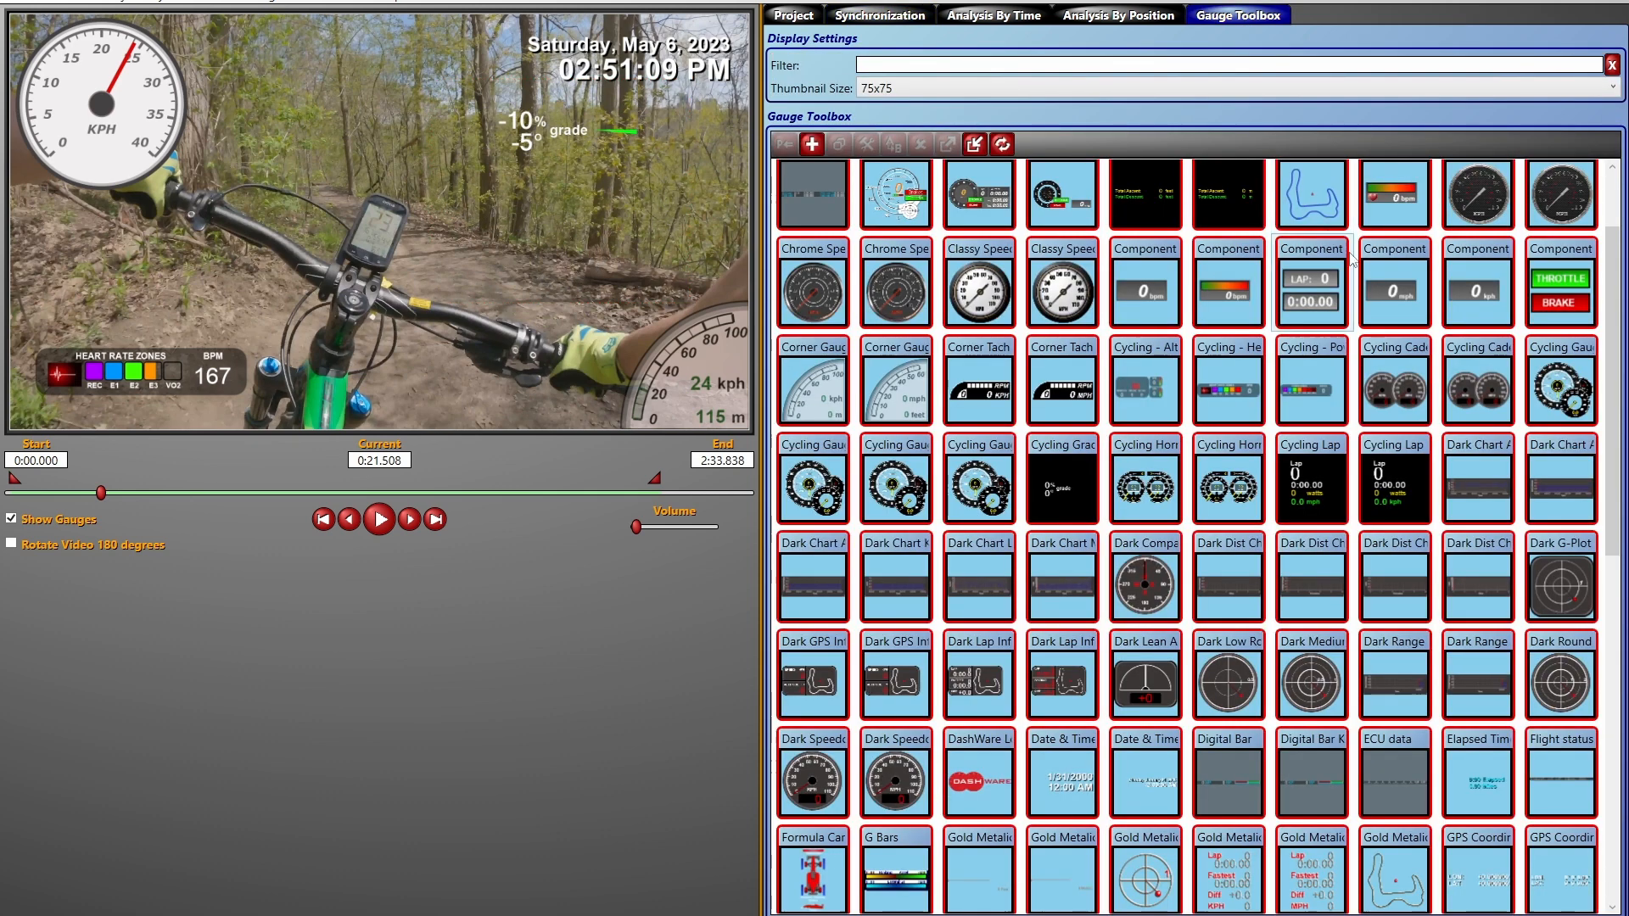
{"action": "scroll", "coordinate": [1381, 373], "scroll_direction": "up", "scroll_amount": 2}
{"action": "scroll", "coordinate": [1383, 378], "scroll_direction": "down", "scroll_amount": 5}
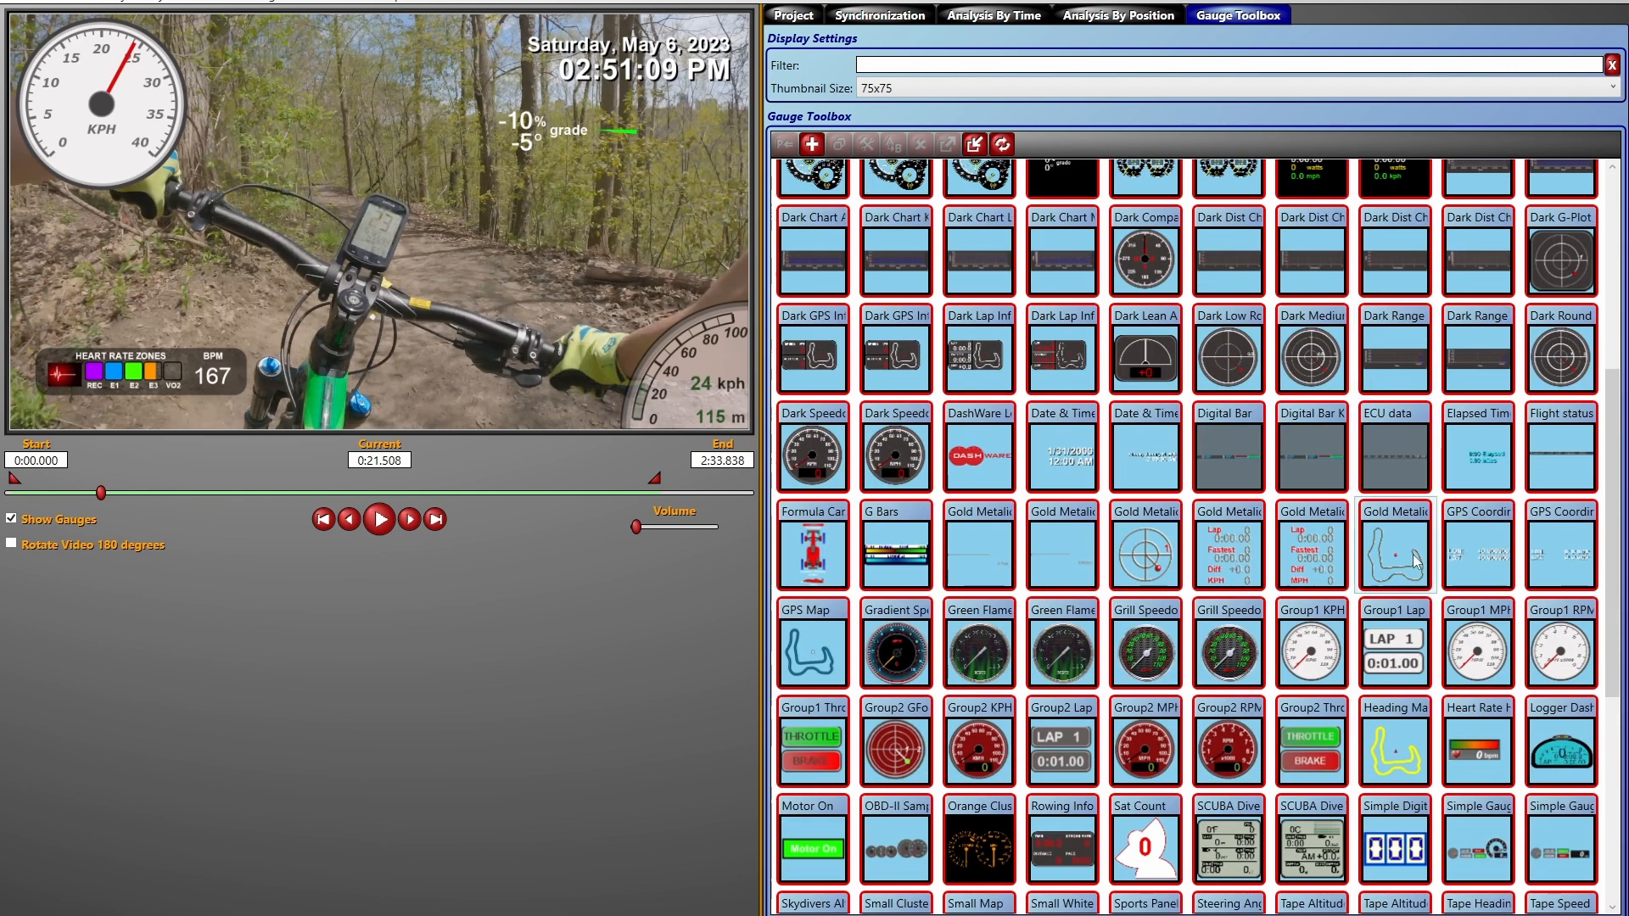
{"action": "left_click_drag", "start_coordinate": [1397, 743], "coordinate": [582, 211]}
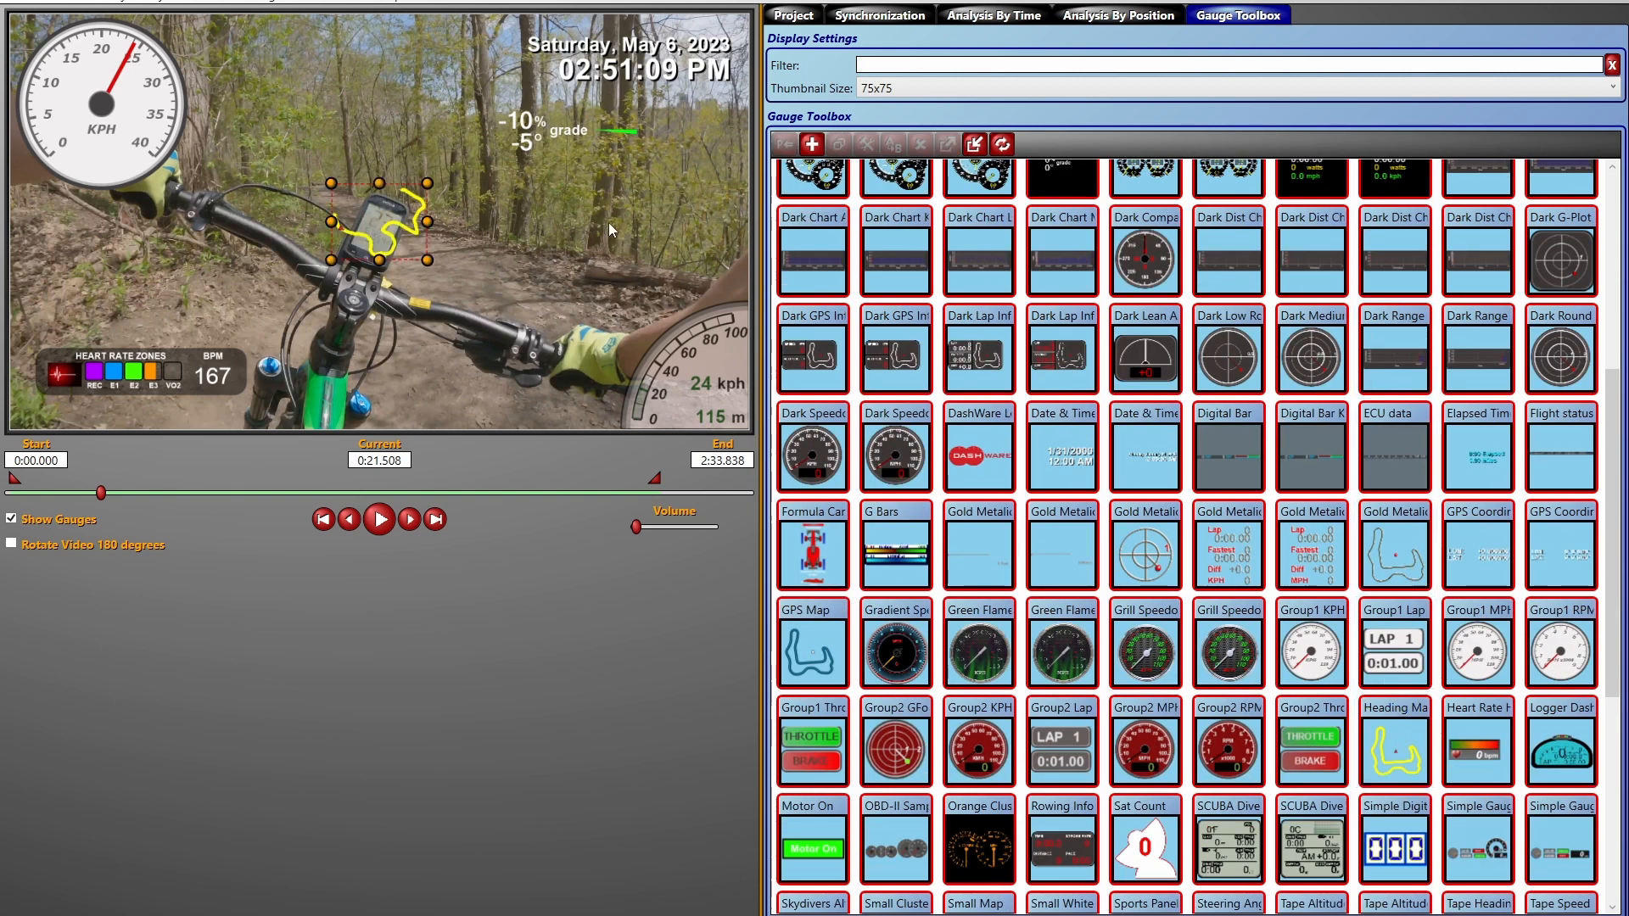
{"action": "left_click_drag", "start_coordinate": [399, 217], "coordinate": [672, 324]}
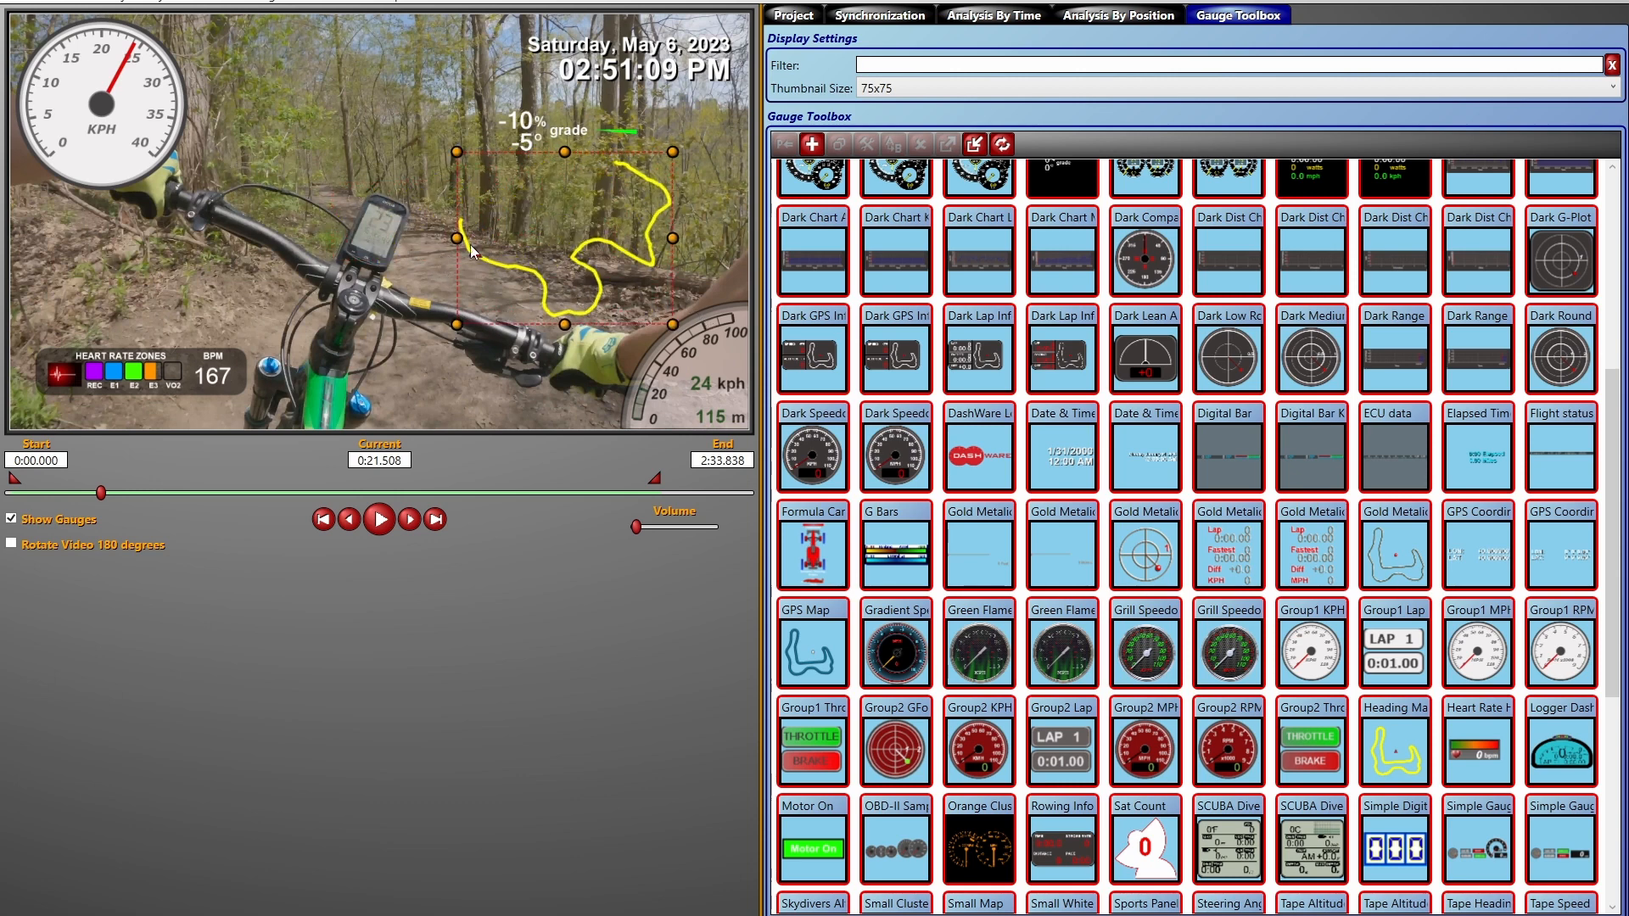
{"action": "left_click_drag", "start_coordinate": [476, 253], "coordinate": [584, 156]}
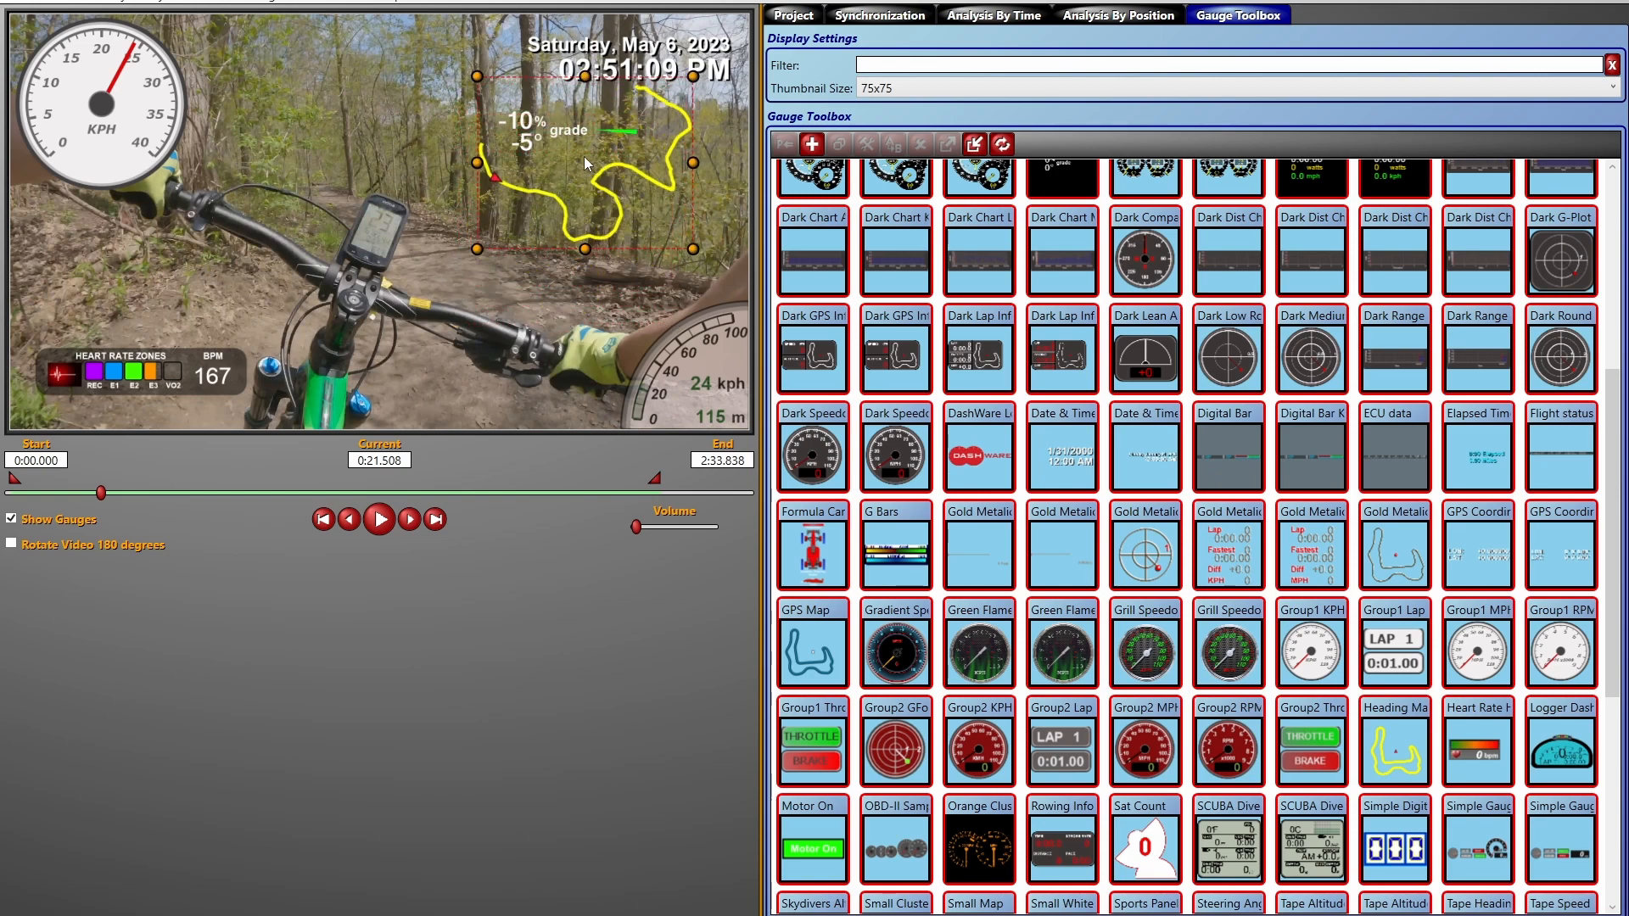
Step: Play the video to about 0:25 and look over the components of the Group1 KPH gauge
{"action": "left_click", "coordinate": [379, 519]}
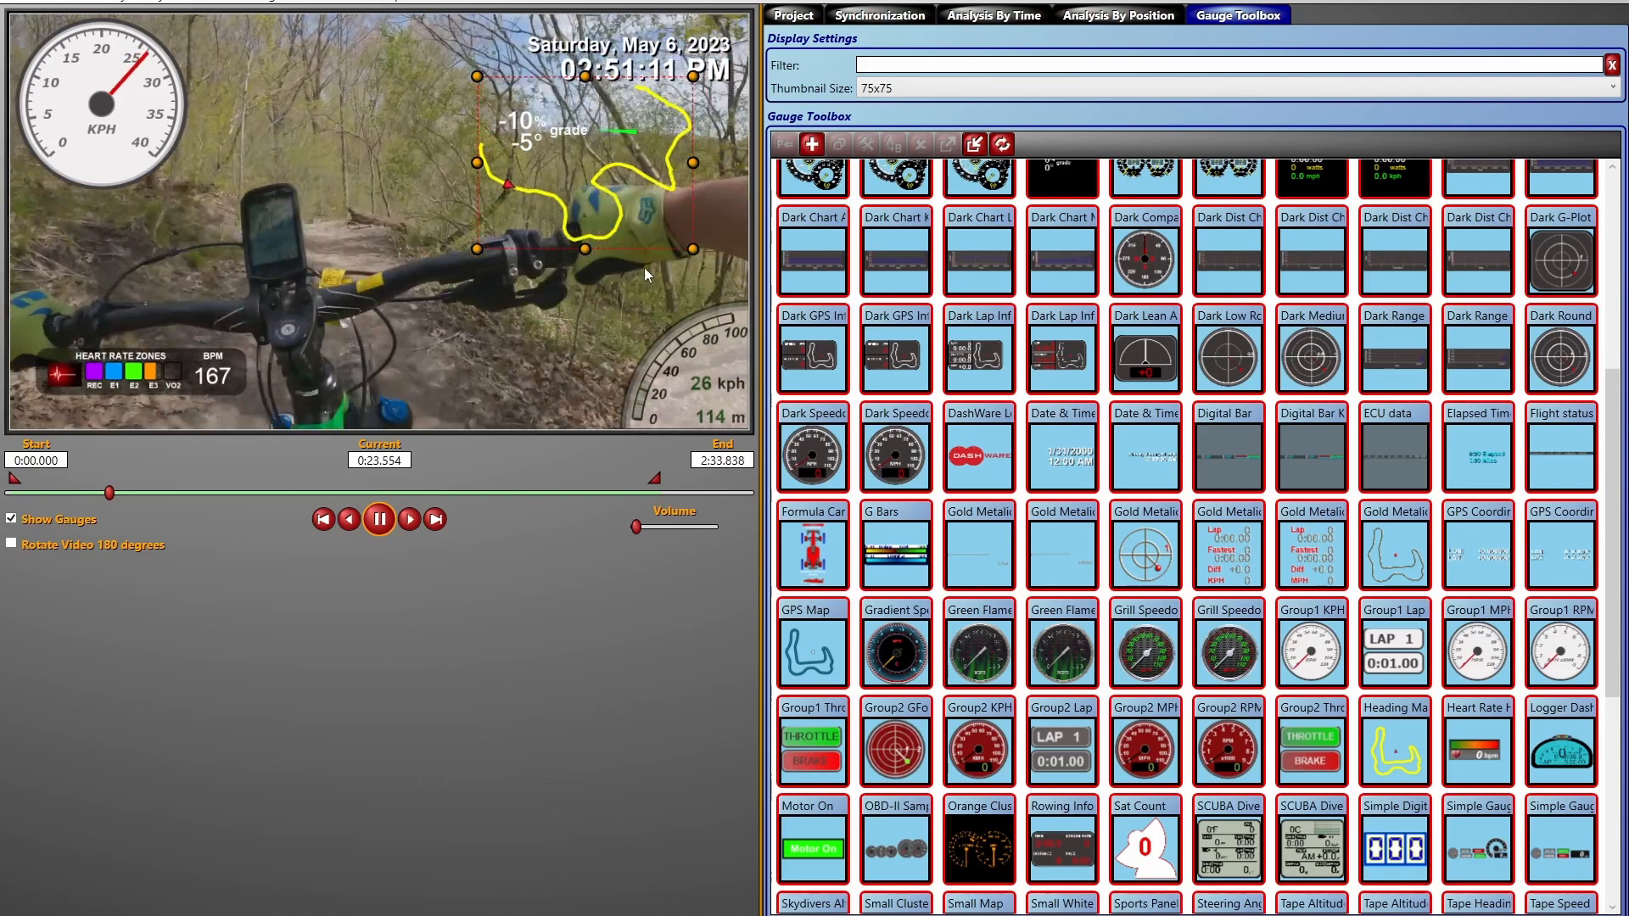
{"action": "left_click", "coordinate": [379, 520]}
{"action": "left_click", "coordinate": [134, 96]}
{"action": "double_click", "coordinate": [149, 99]}
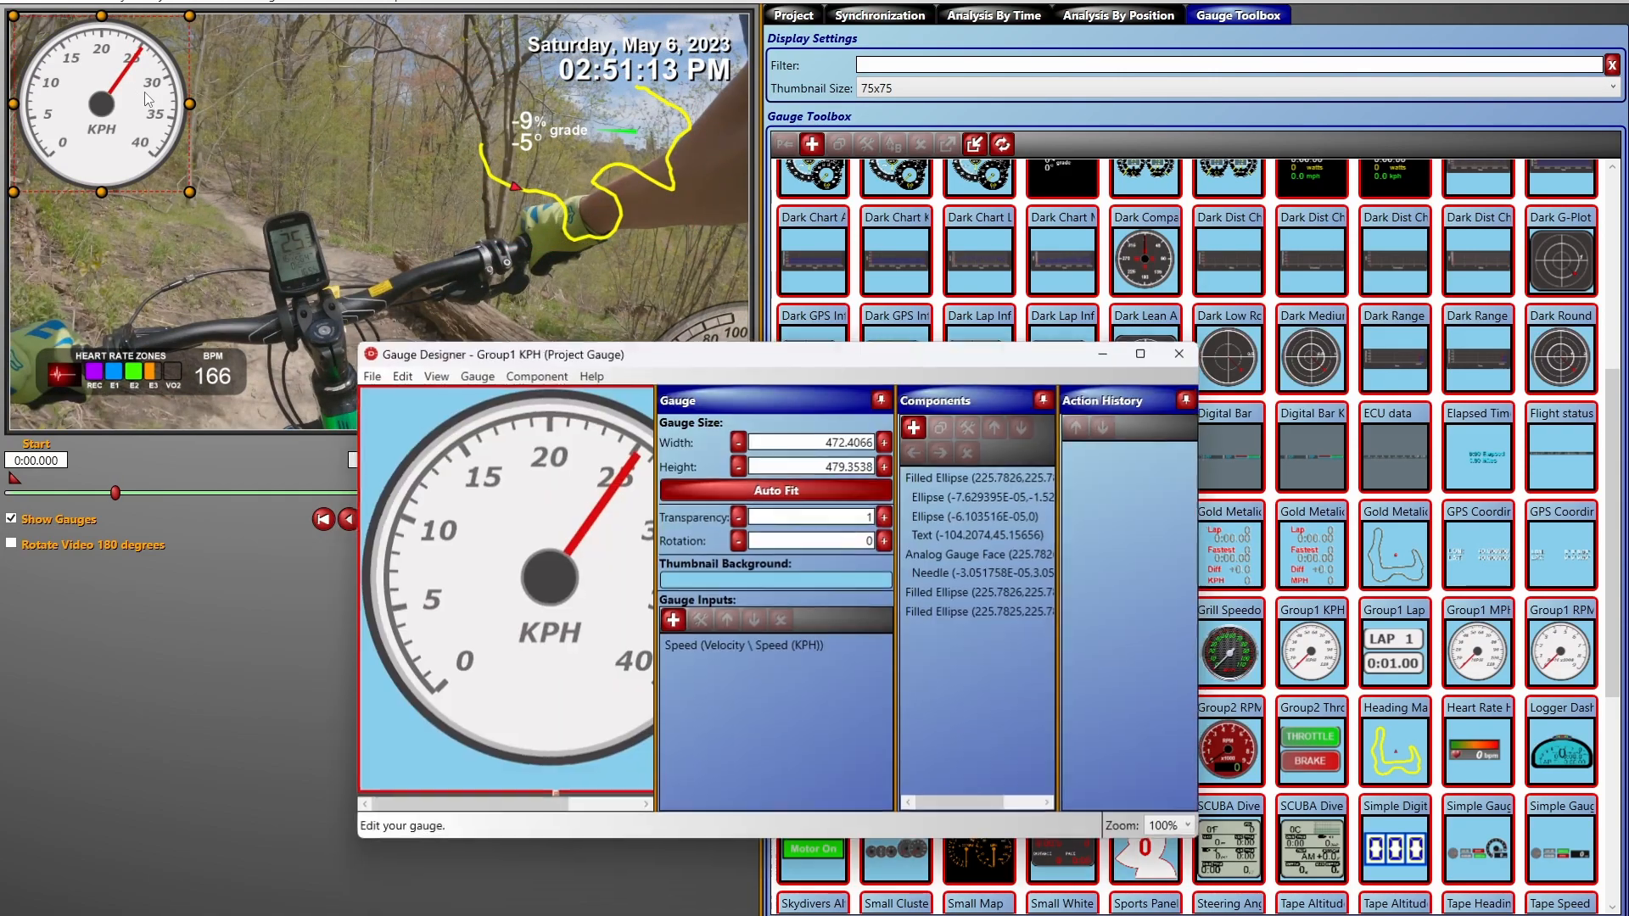
{"action": "left_click_drag", "start_coordinate": [470, 805], "coordinate": [522, 815]}
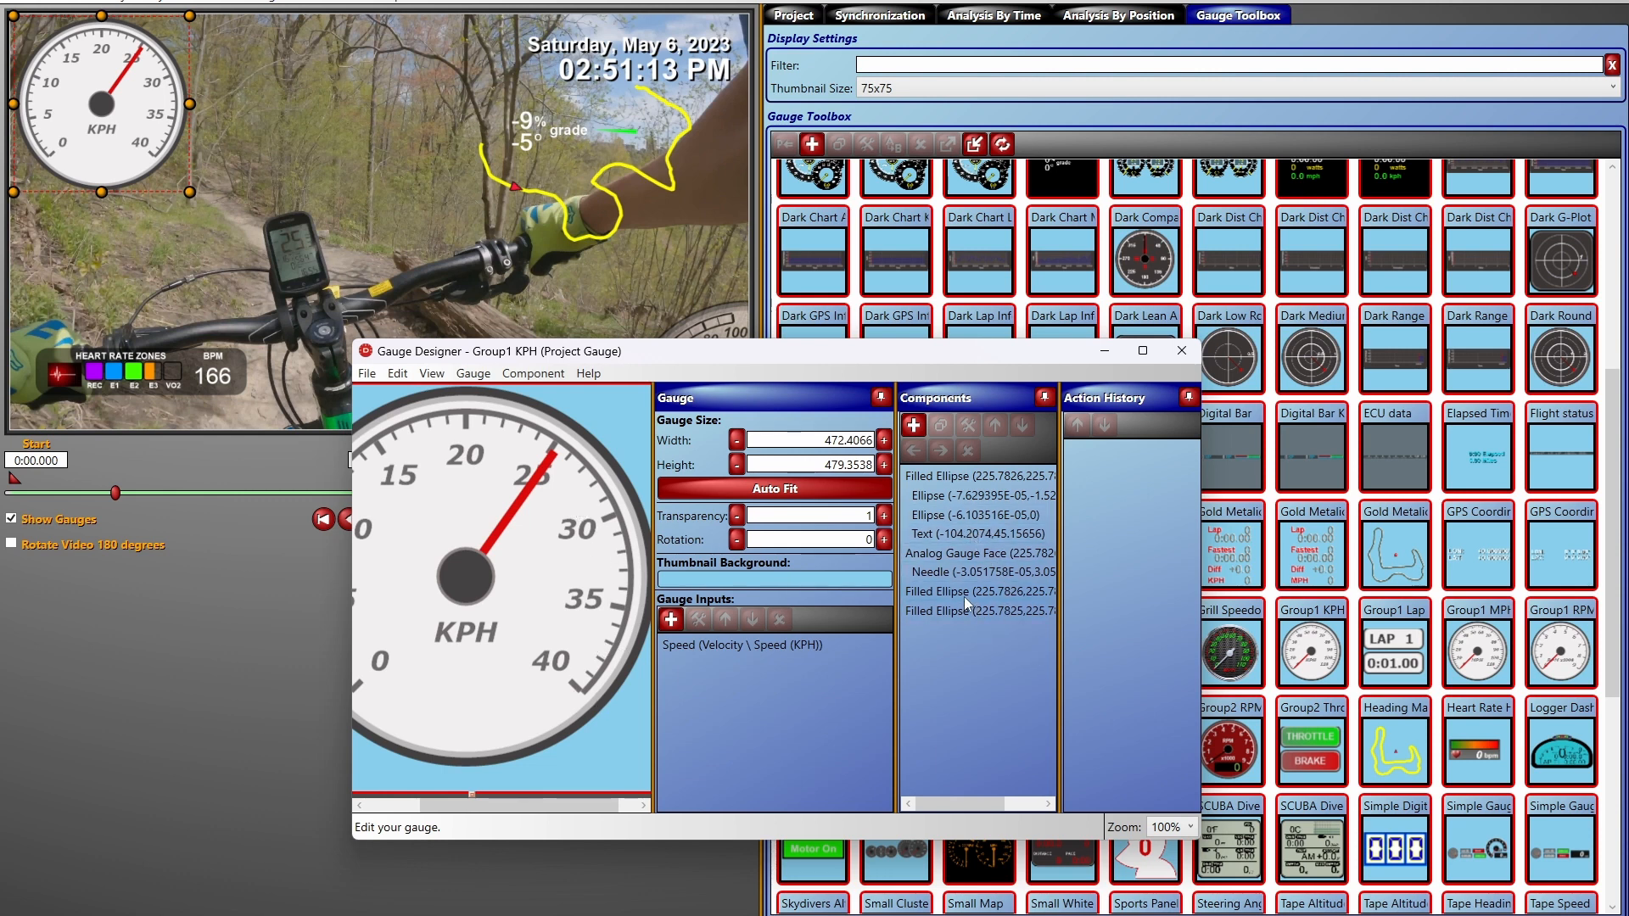
{"action": "left_click", "coordinate": [1182, 351]}
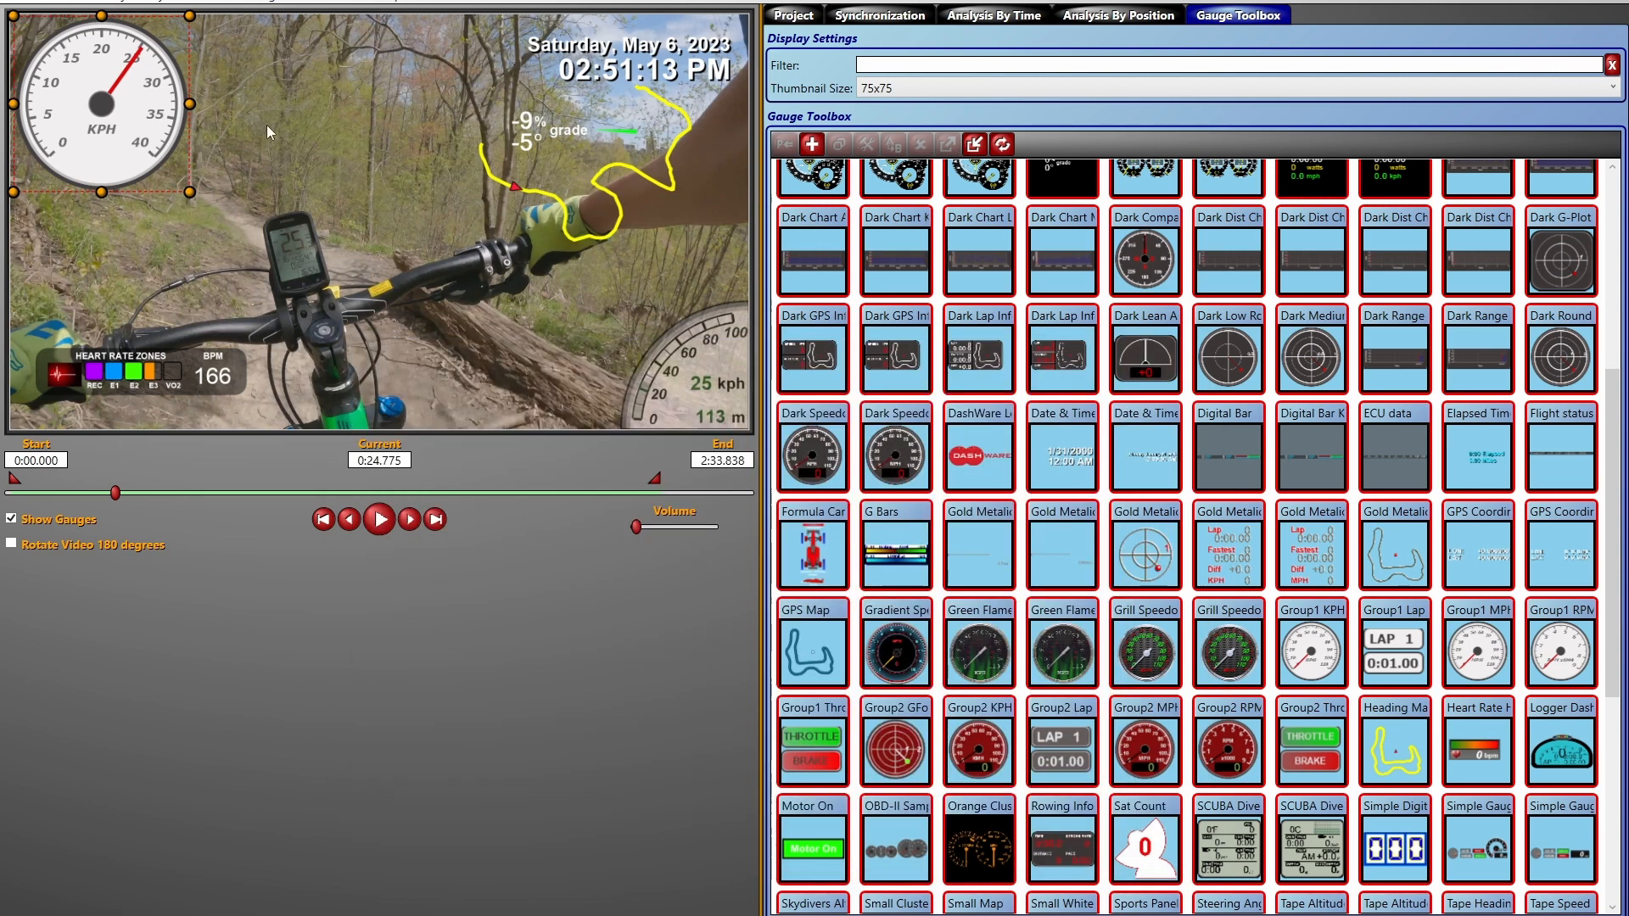
Step: Turn off the automatic maximum on the Group1 KPH gauge's analog face and set its maximum value to 35
{"action": "double_click", "coordinate": [139, 117]}
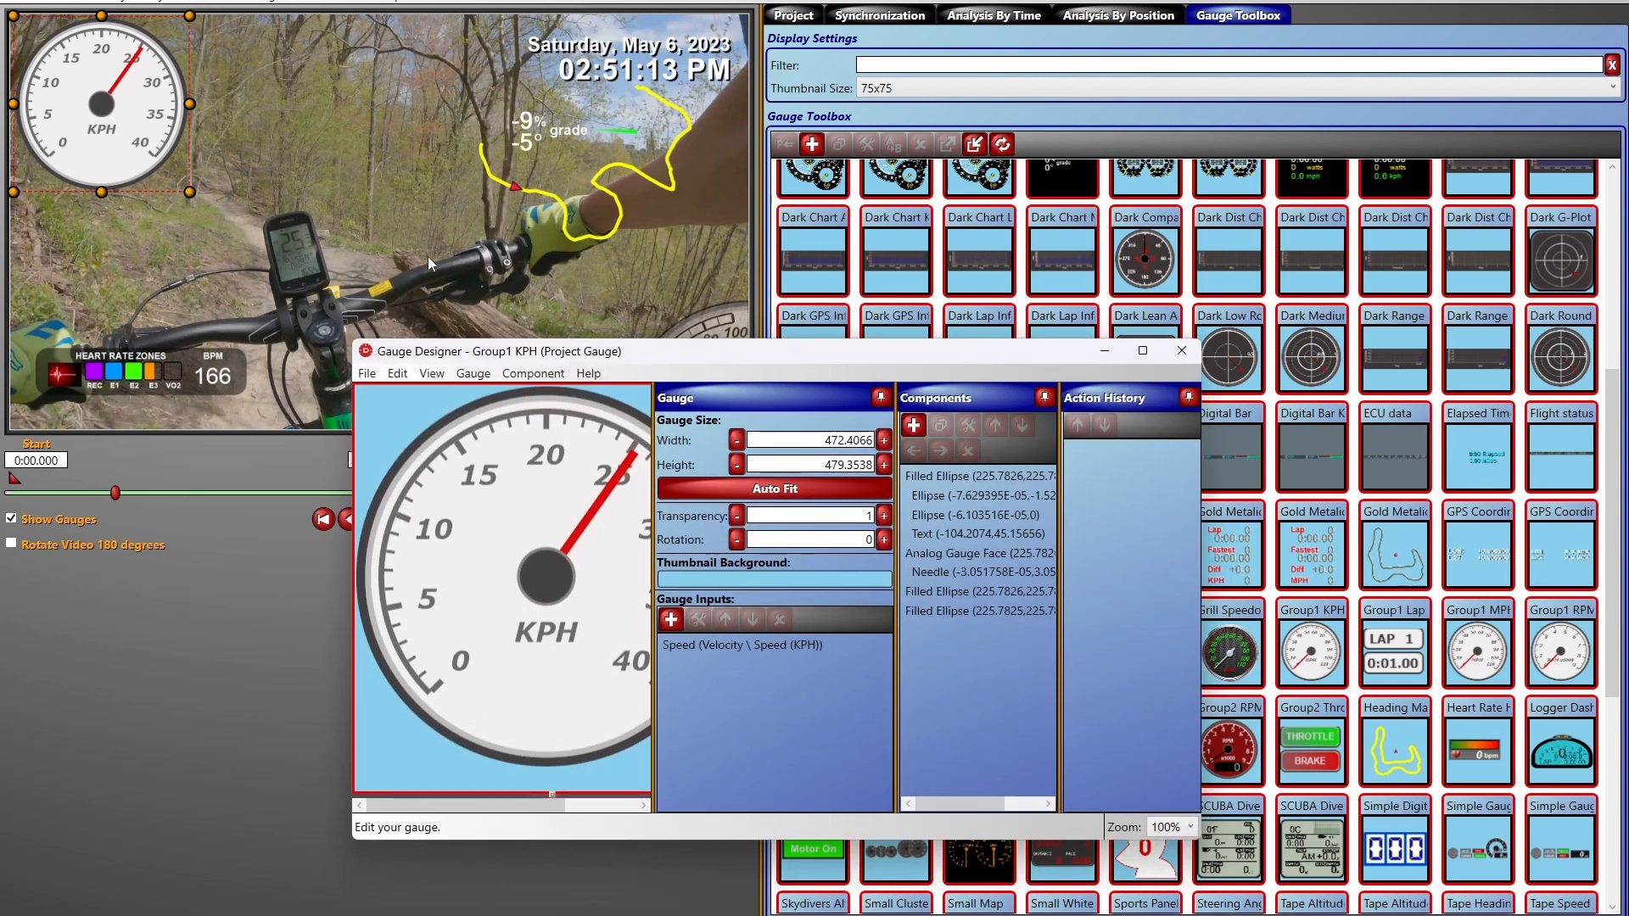
{"action": "left_click", "coordinate": [981, 557]}
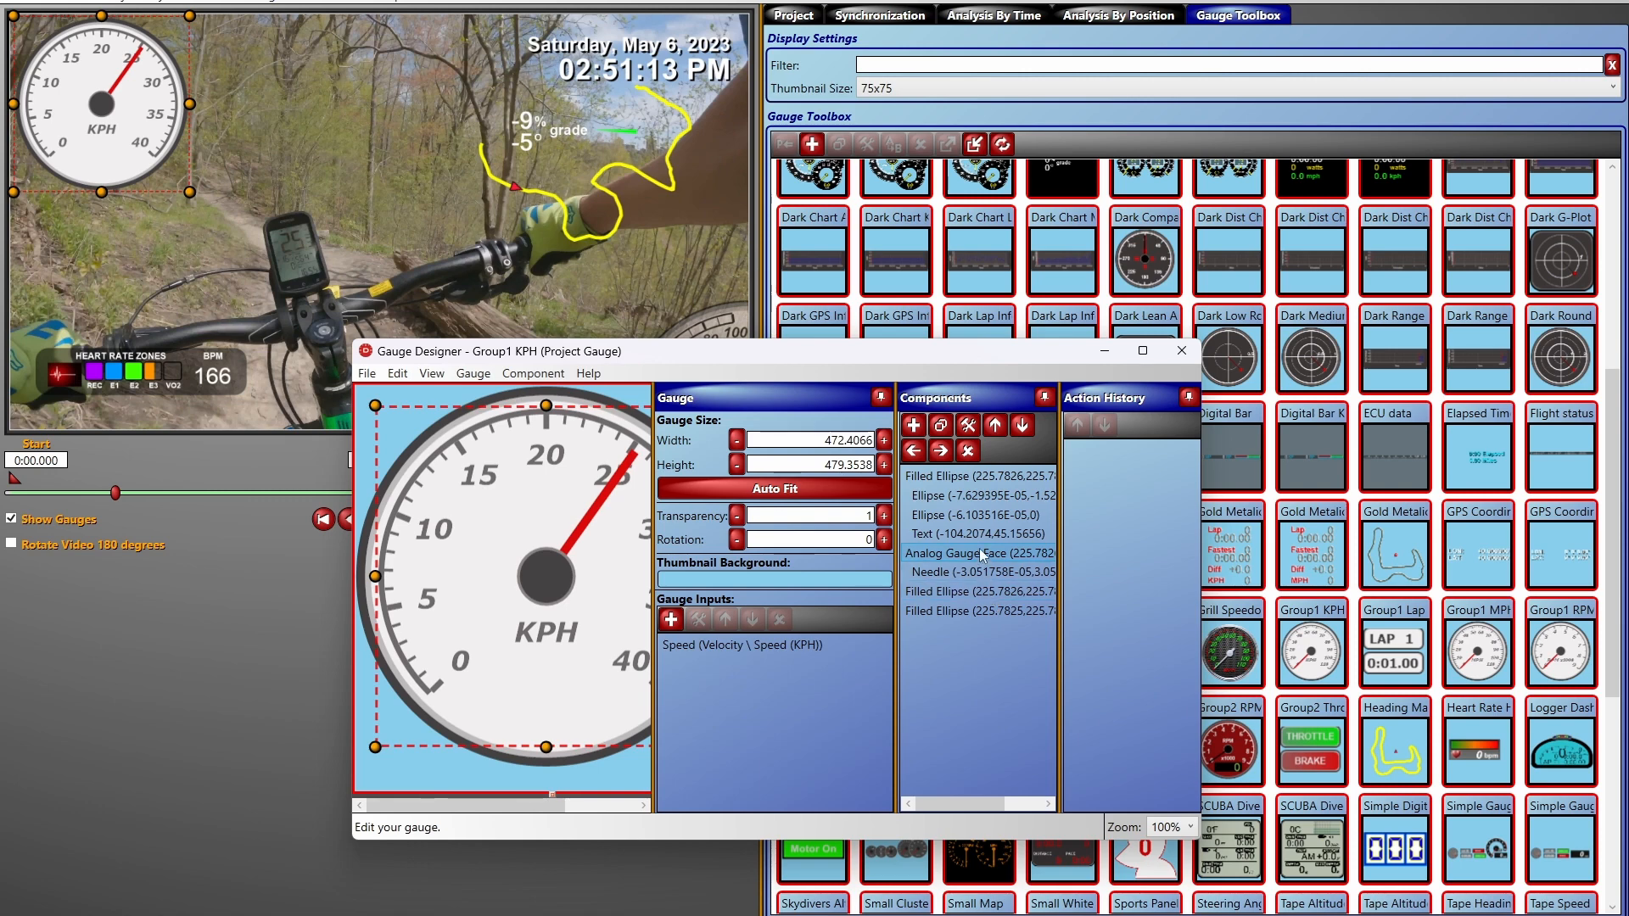
{"action": "double_click", "coordinate": [979, 551]}
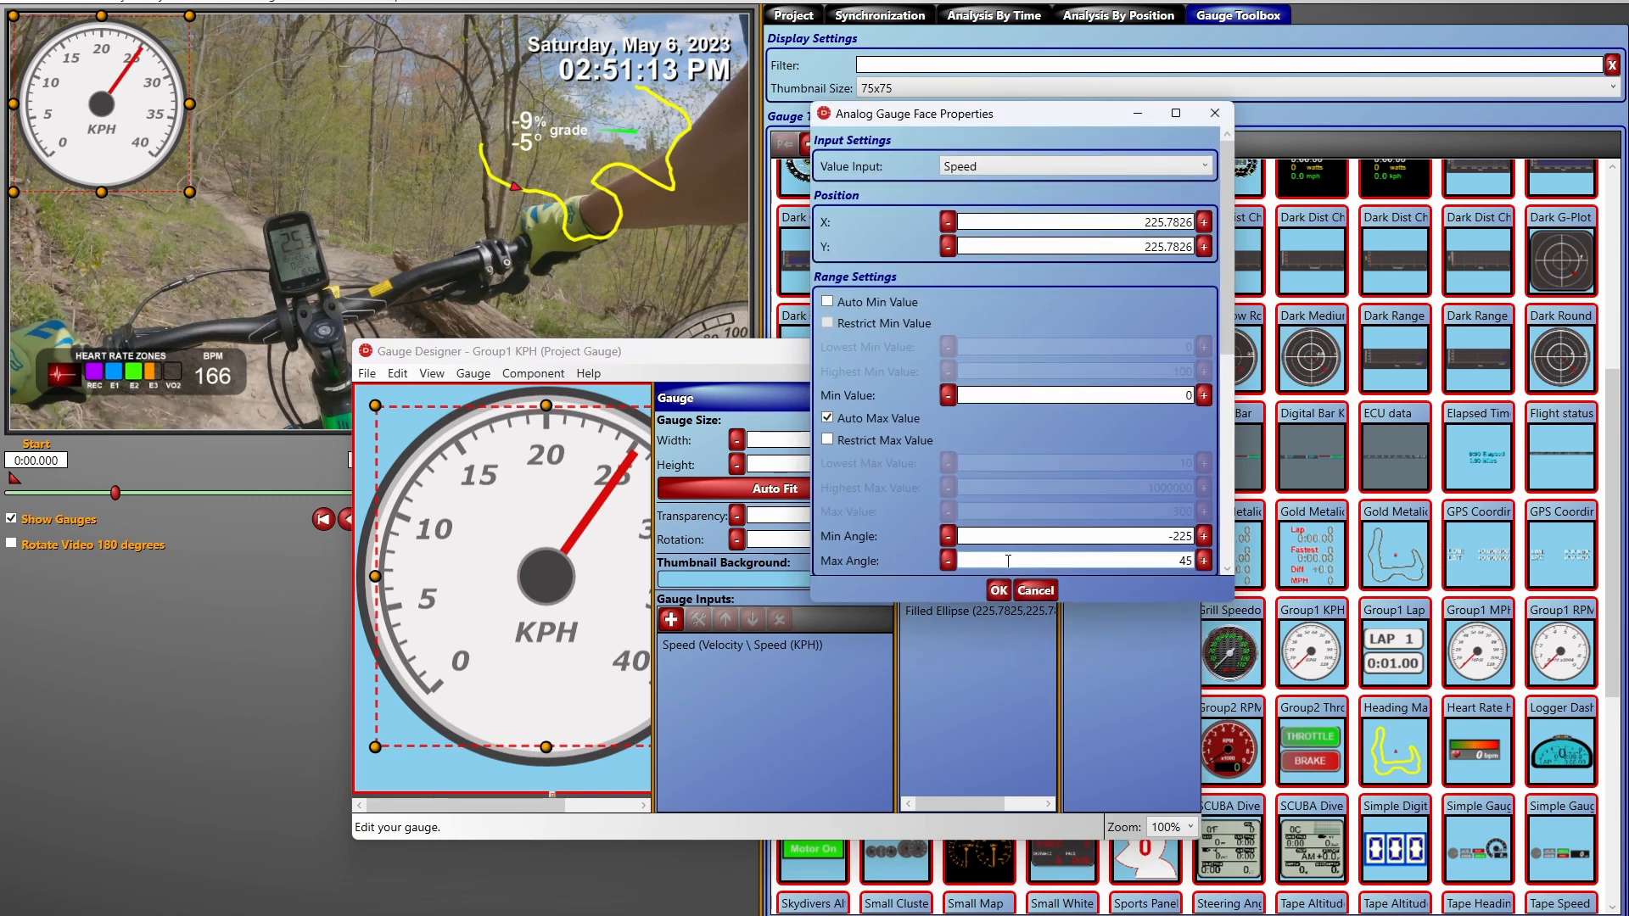
{"action": "left_click", "coordinate": [828, 419]}
{"action": "left_click", "coordinate": [831, 419]}
{"action": "left_click", "coordinate": [830, 419]}
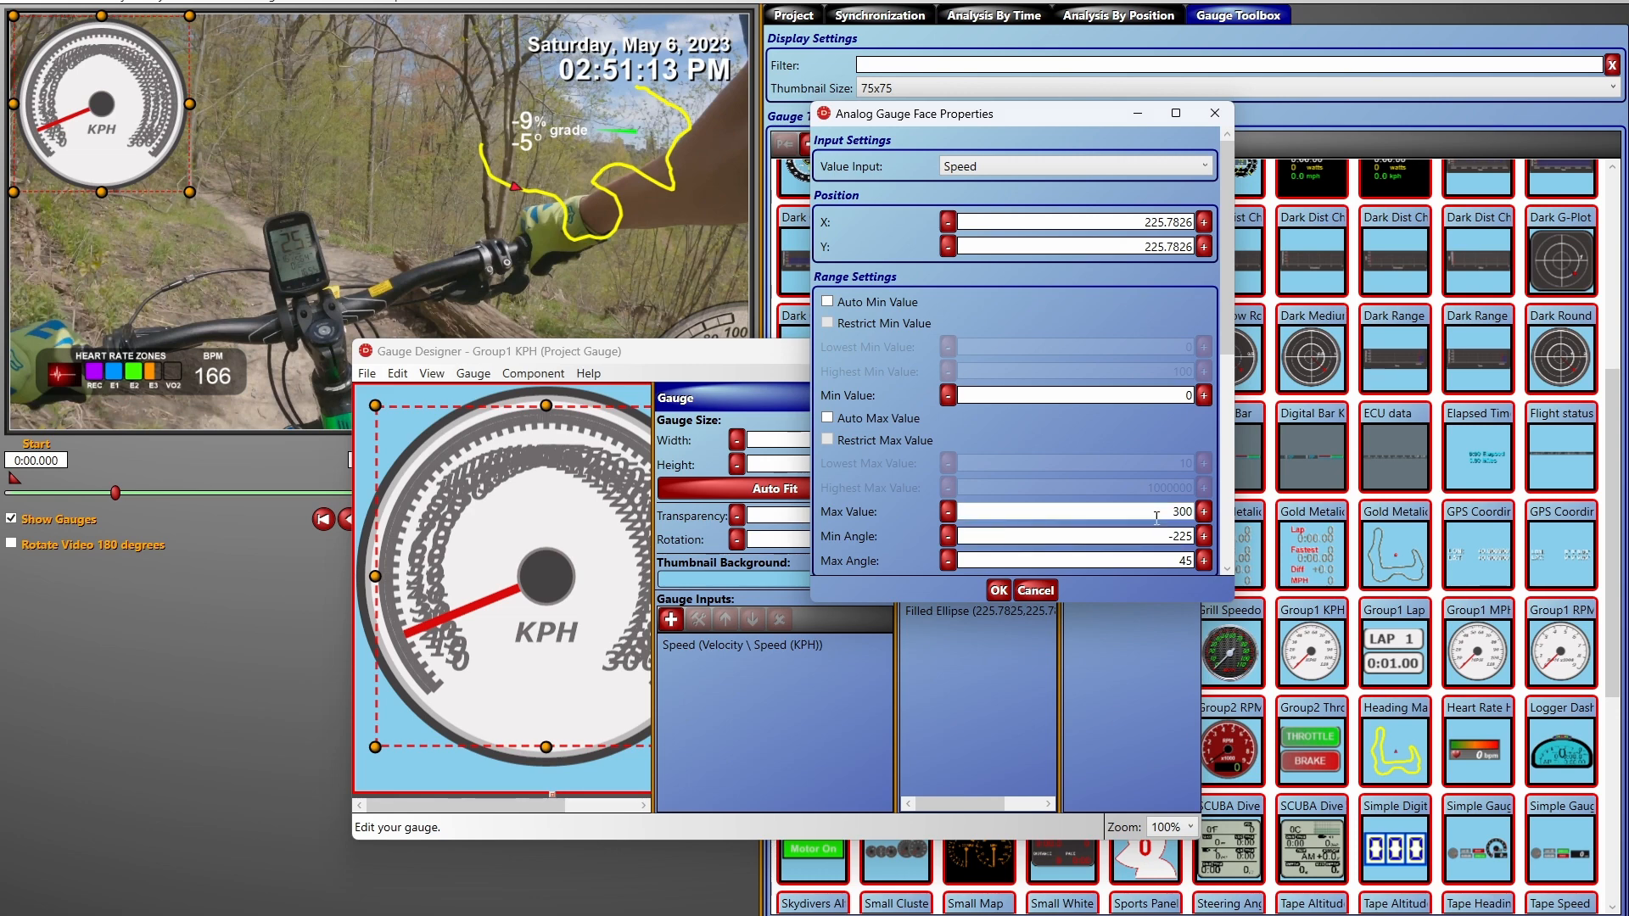
{"action": "double_click", "coordinate": [1186, 512]}
{"action": "type", "text": "35"}
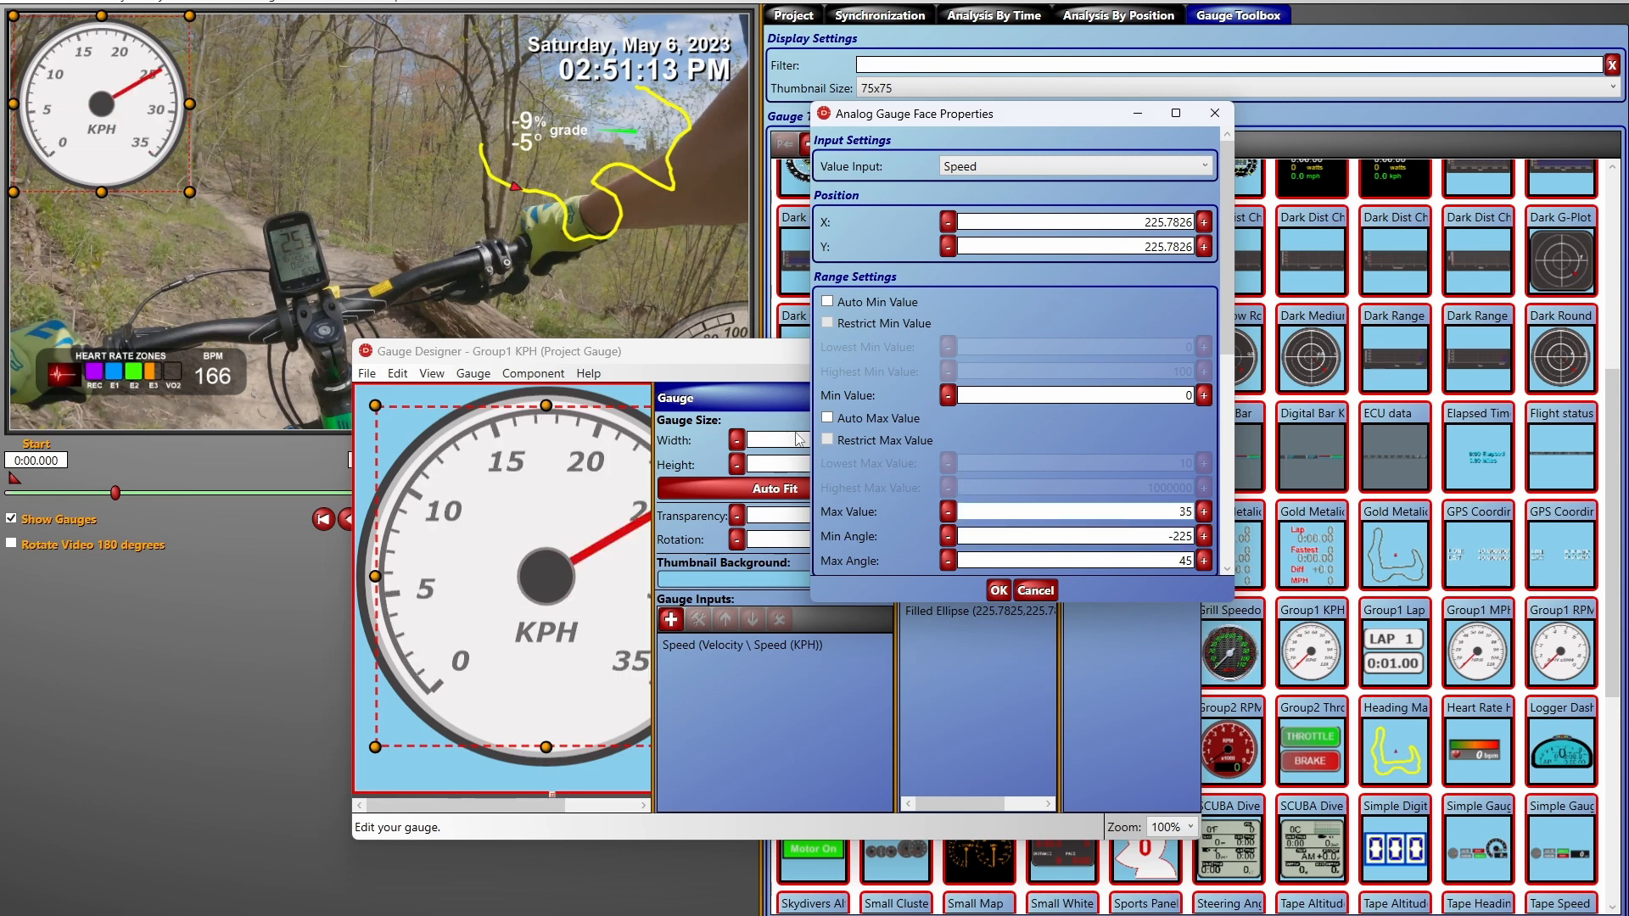
{"action": "left_click", "coordinate": [999, 590]}
{"action": "left_click", "coordinate": [366, 373]}
{"action": "mouse_move", "coordinate": [398, 374]}
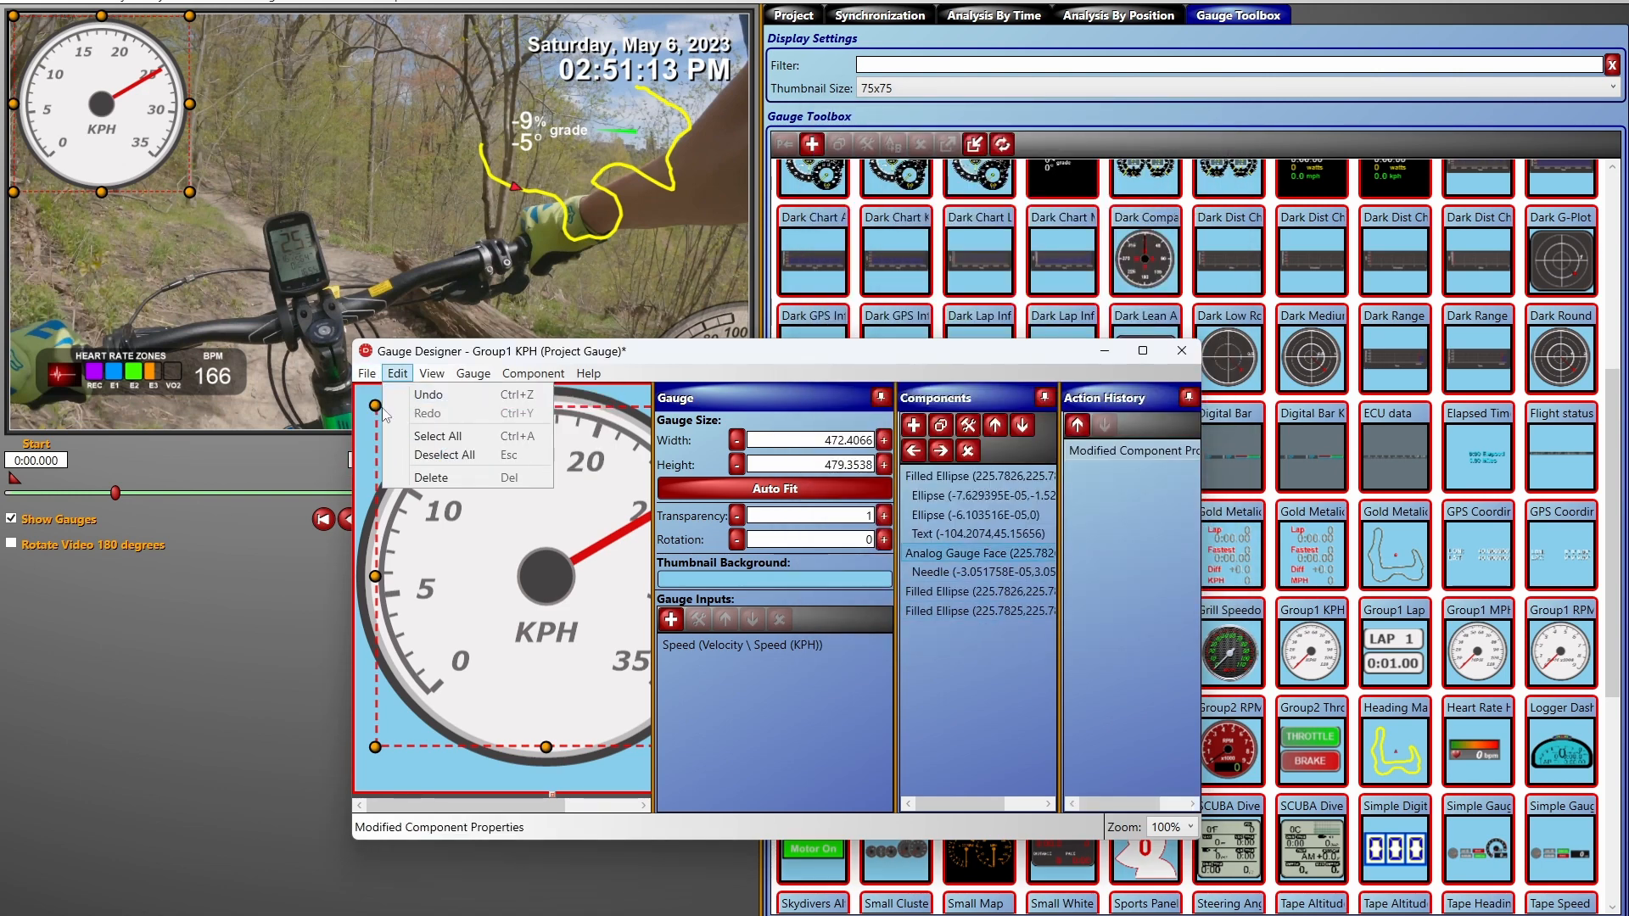
{"action": "left_click", "coordinate": [424, 394]}
{"action": "left_click", "coordinate": [1180, 352]}
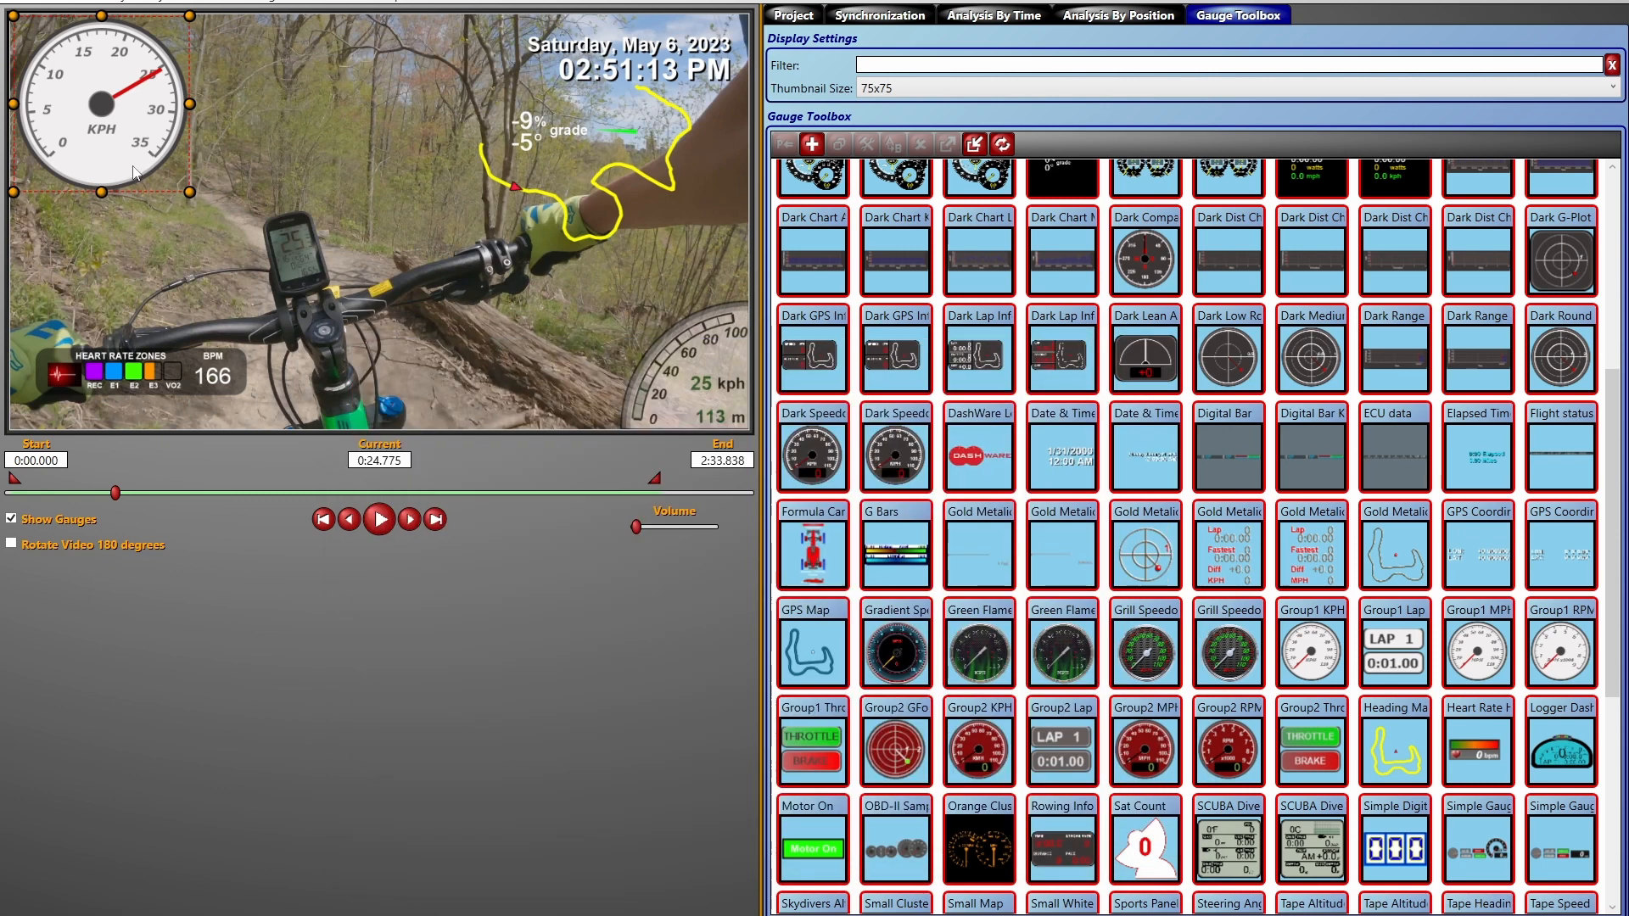
Step: Play the video to about 0:32 to check the rescaled speedometer
{"action": "left_click", "coordinate": [385, 521]}
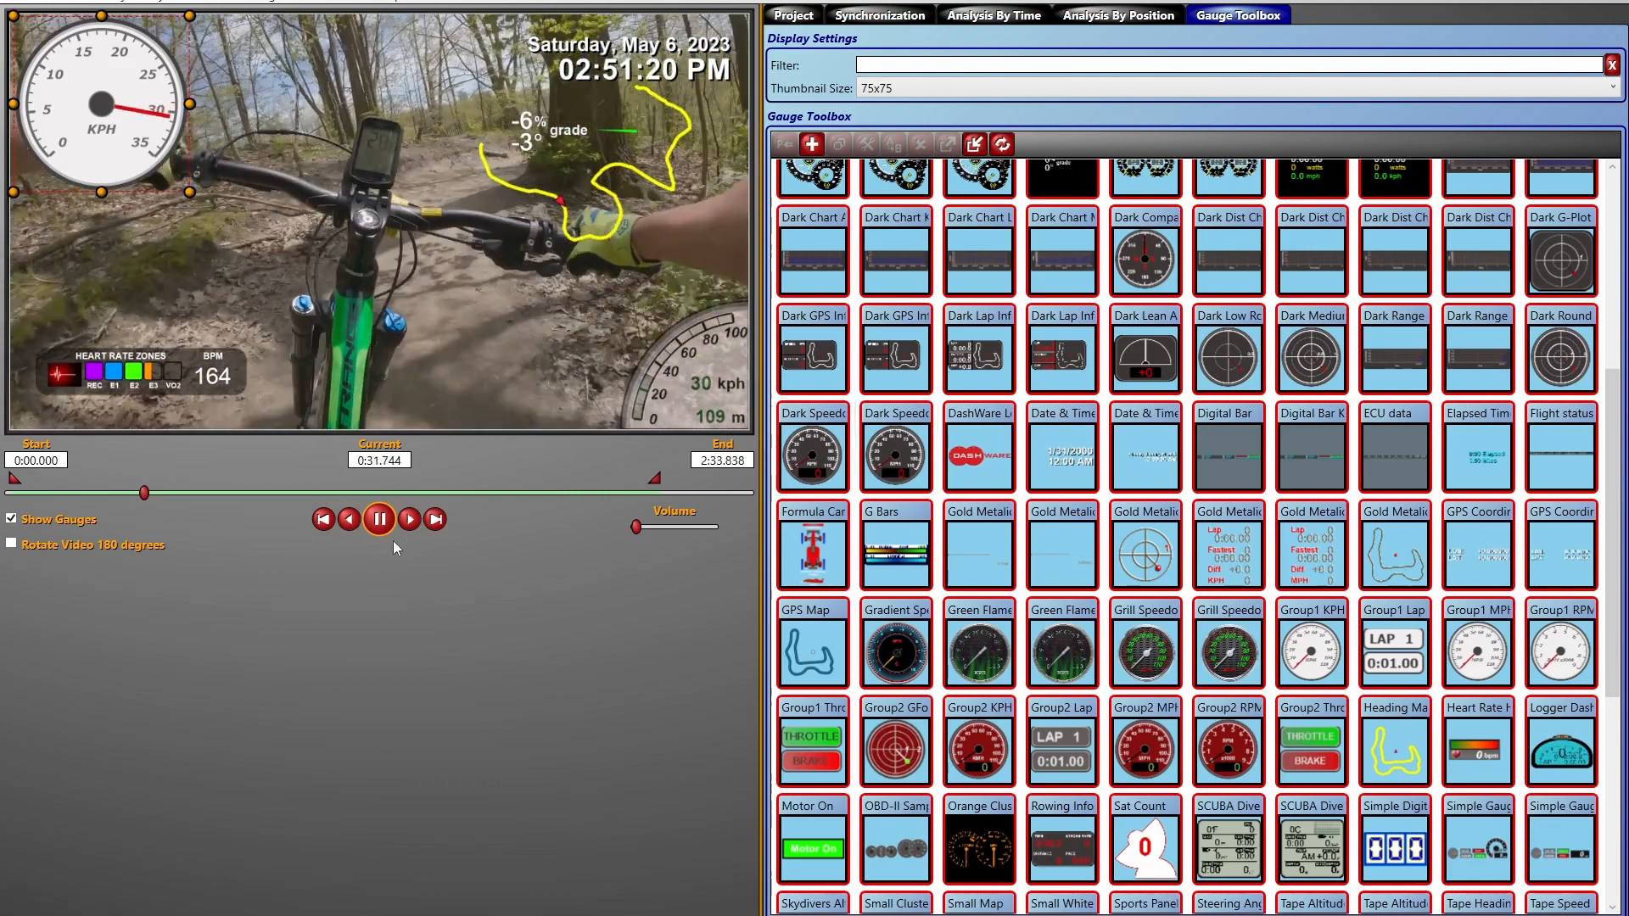
{"action": "left_click", "coordinate": [377, 506]}
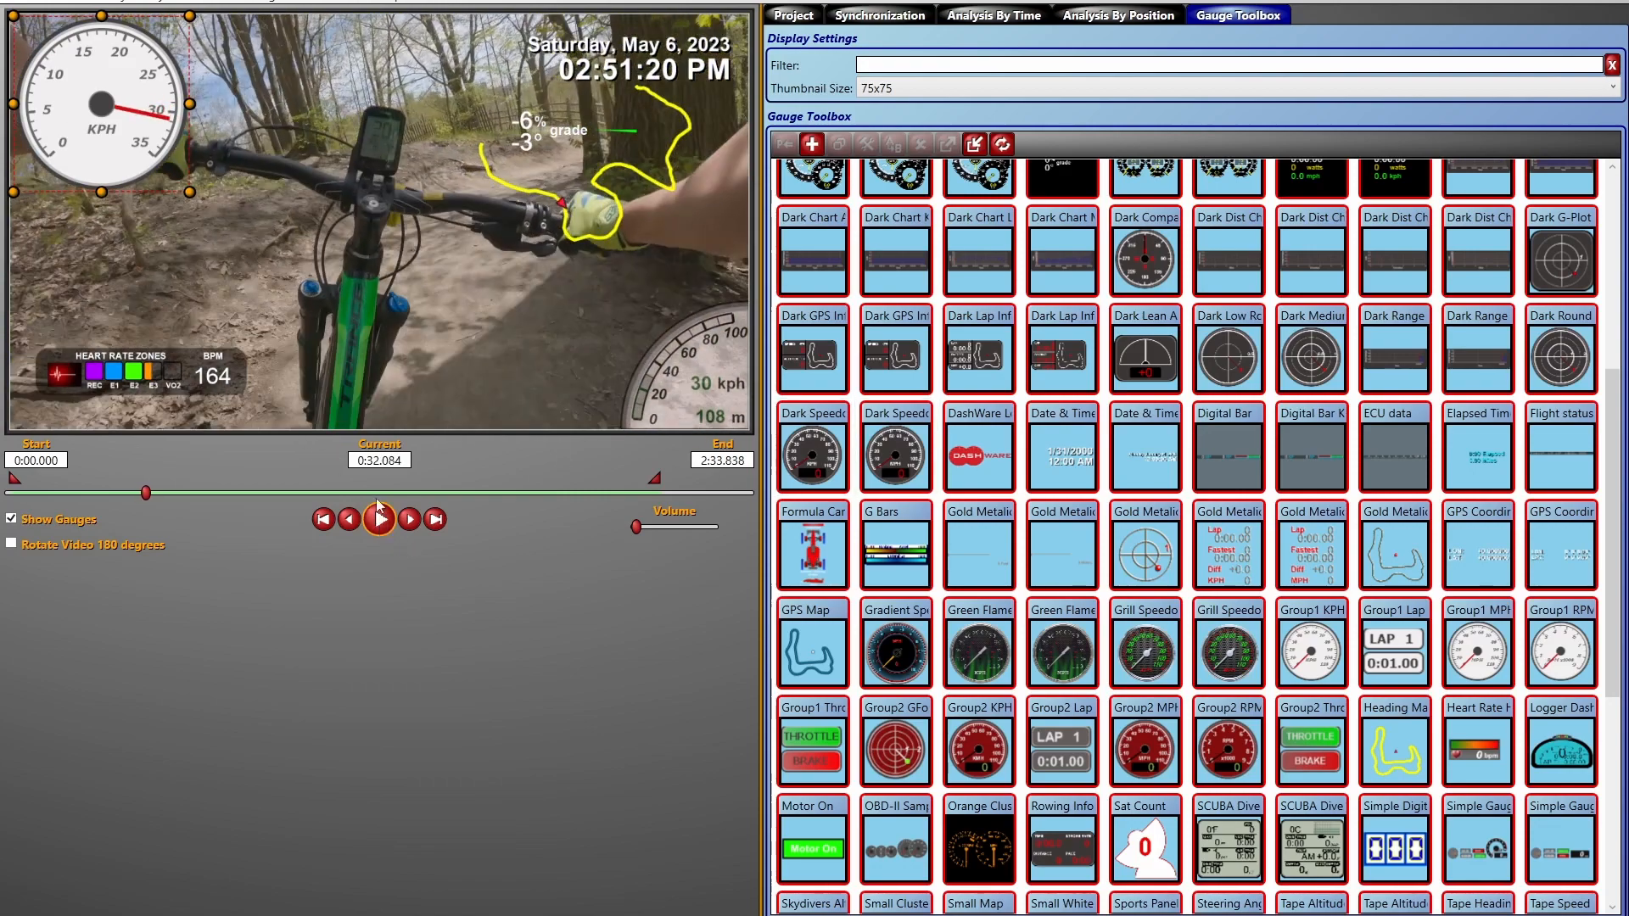
Step: Set the maximum angle of the Corner Gauge Metric's analog gauge face to 269
{"action": "double_click", "coordinate": [709, 364]}
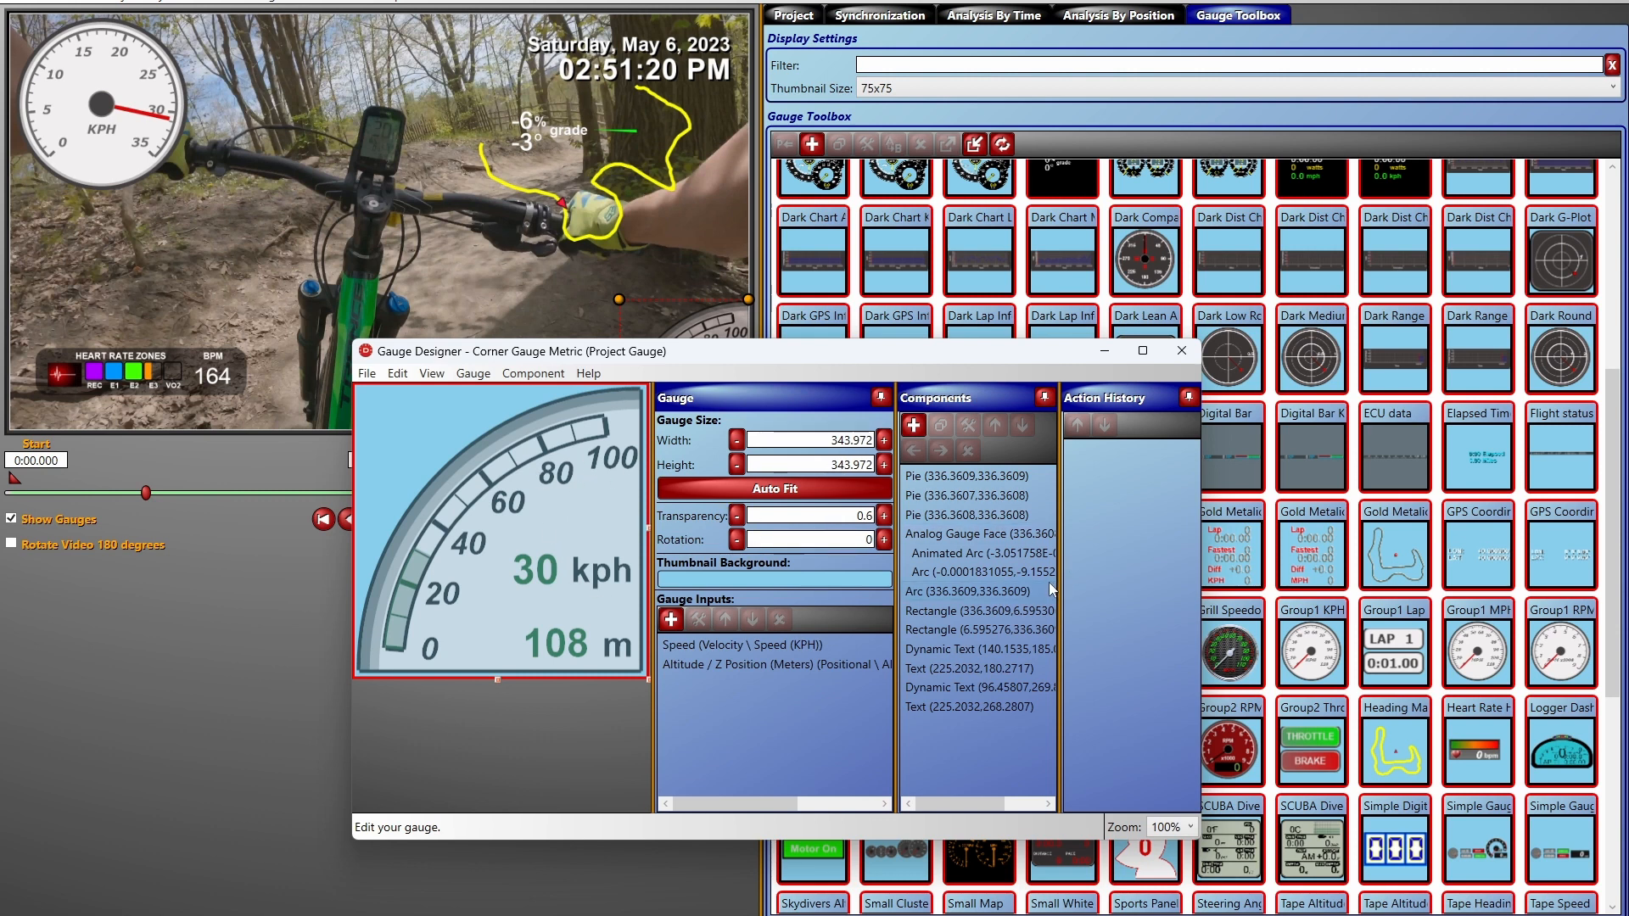
{"action": "left_click", "coordinate": [970, 651]}
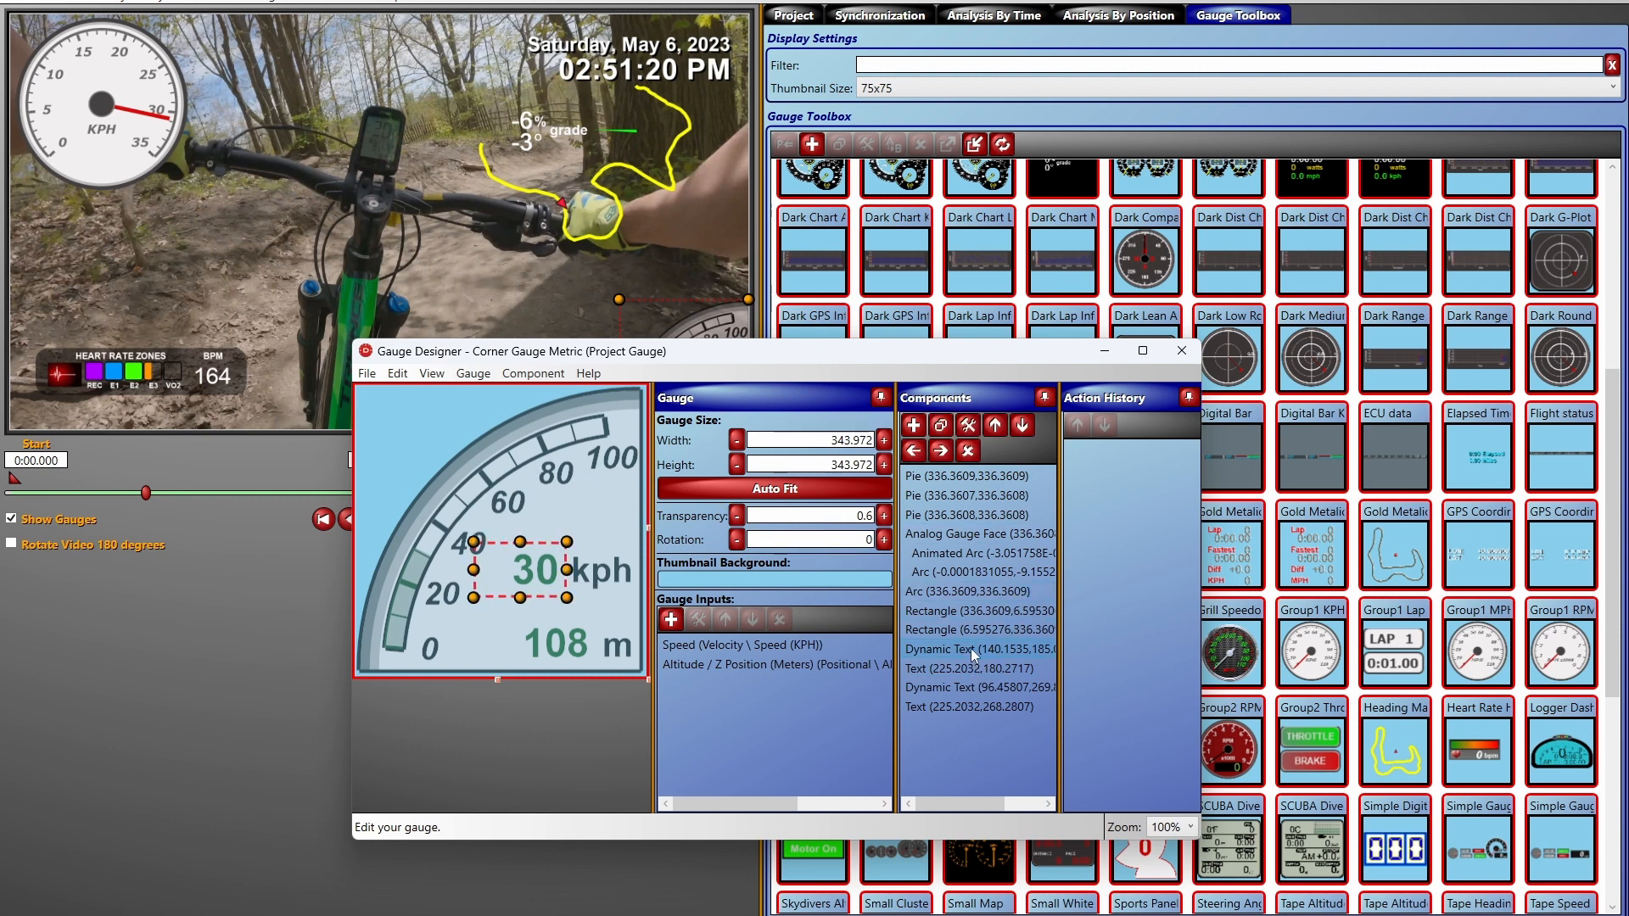
{"action": "double_click", "coordinate": [975, 536]}
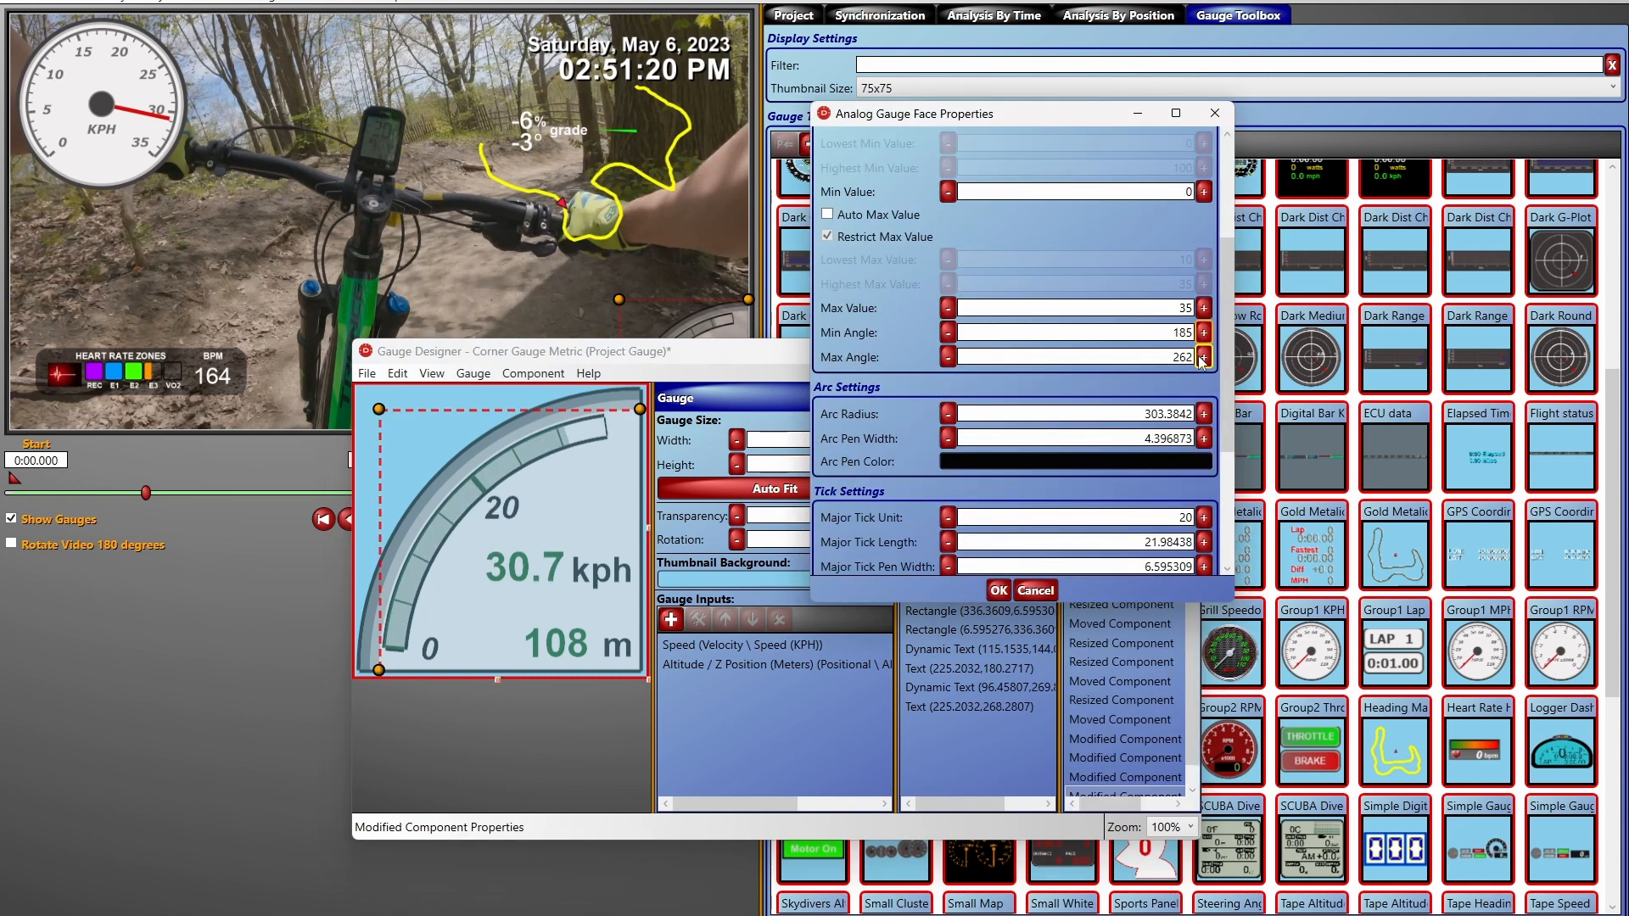
{"action": "left_click", "coordinate": [1204, 357]}
{"action": "left_click", "coordinate": [1204, 358]}
{"action": "left_click", "coordinate": [1204, 358]}
{"action": "left_click", "coordinate": [1203, 358]}
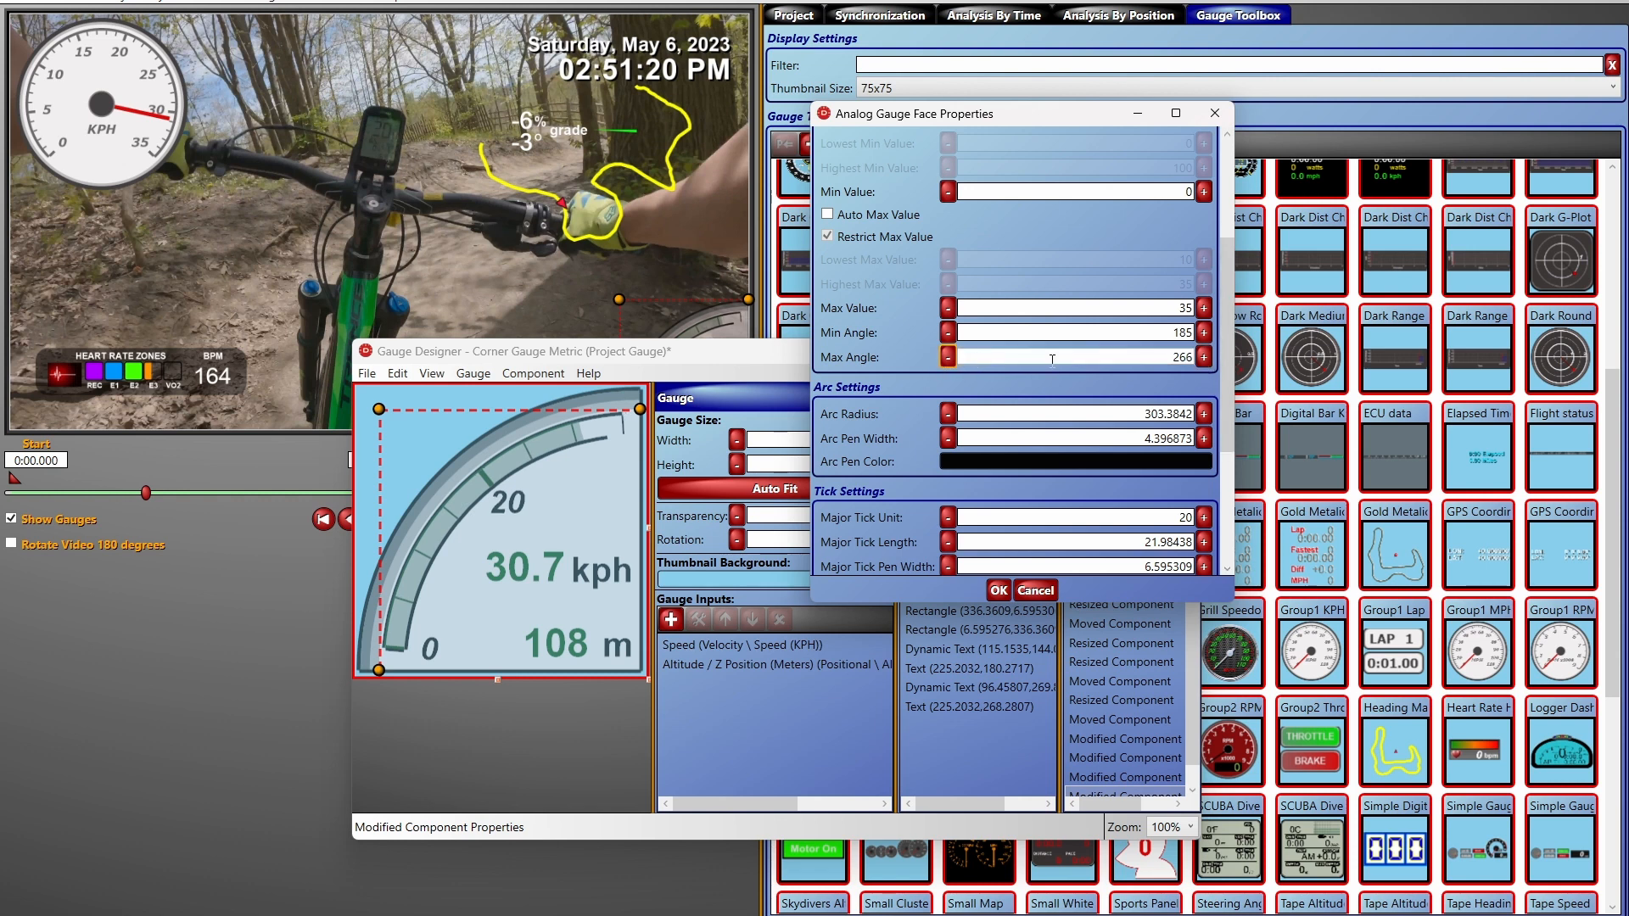
{"action": "left_click", "coordinate": [1204, 357]}
{"action": "left_click", "coordinate": [1204, 357]}
{"action": "left_click", "coordinate": [1204, 357]}
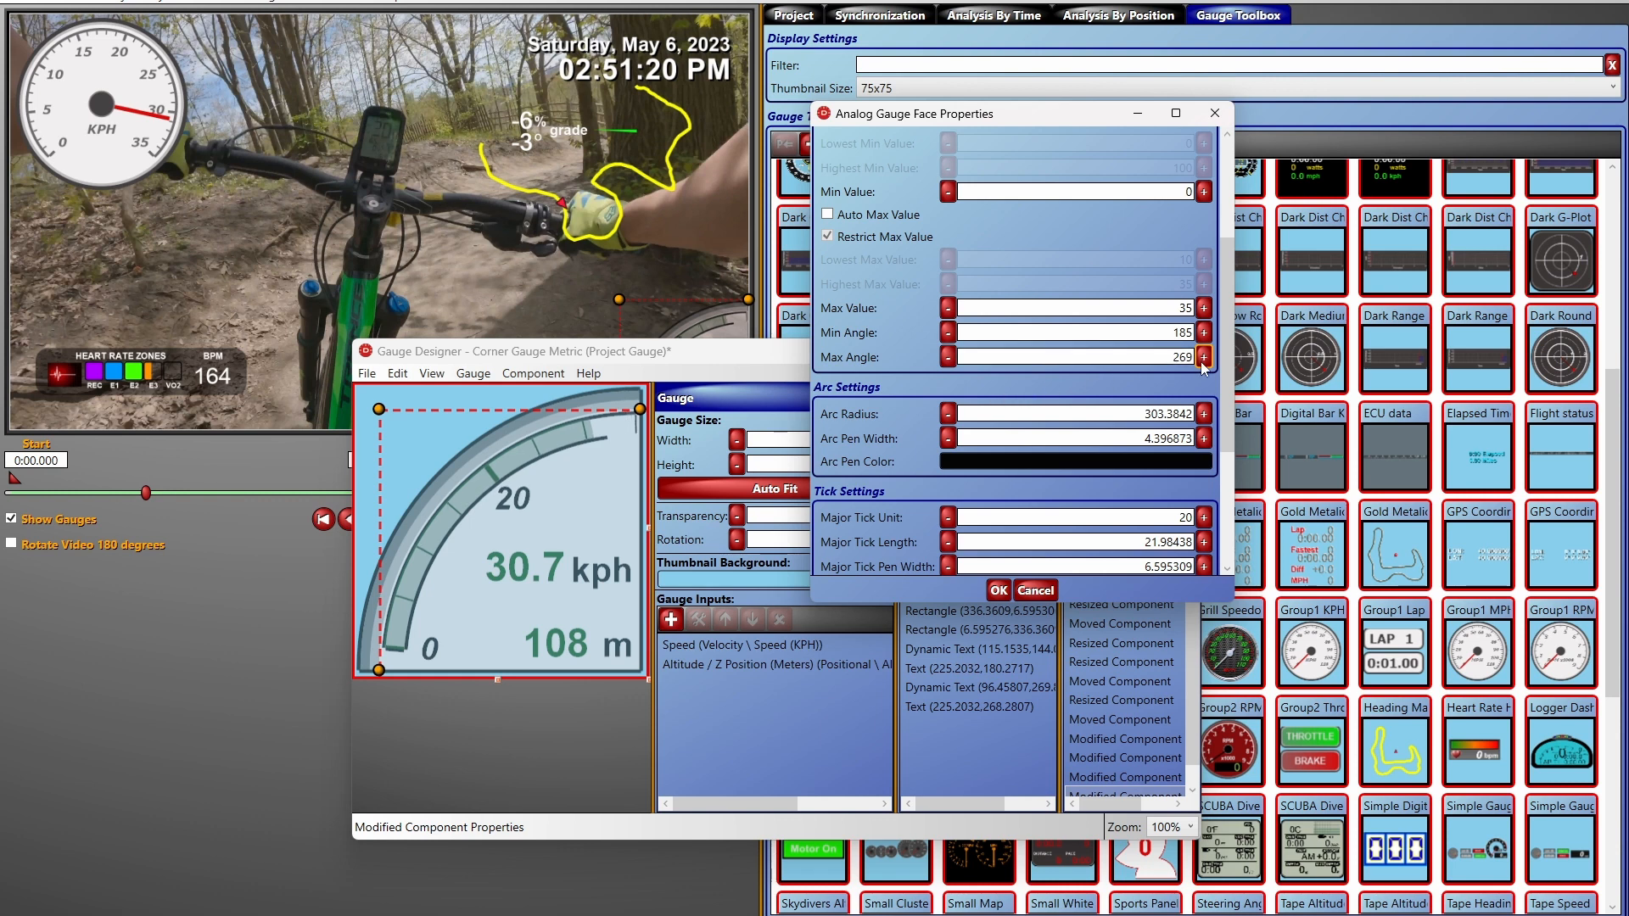
Step: Try a minimum angle of 183 on the corner gauge's face and return it to 185
{"action": "left_click", "coordinate": [948, 333]}
{"action": "left_click", "coordinate": [947, 332]}
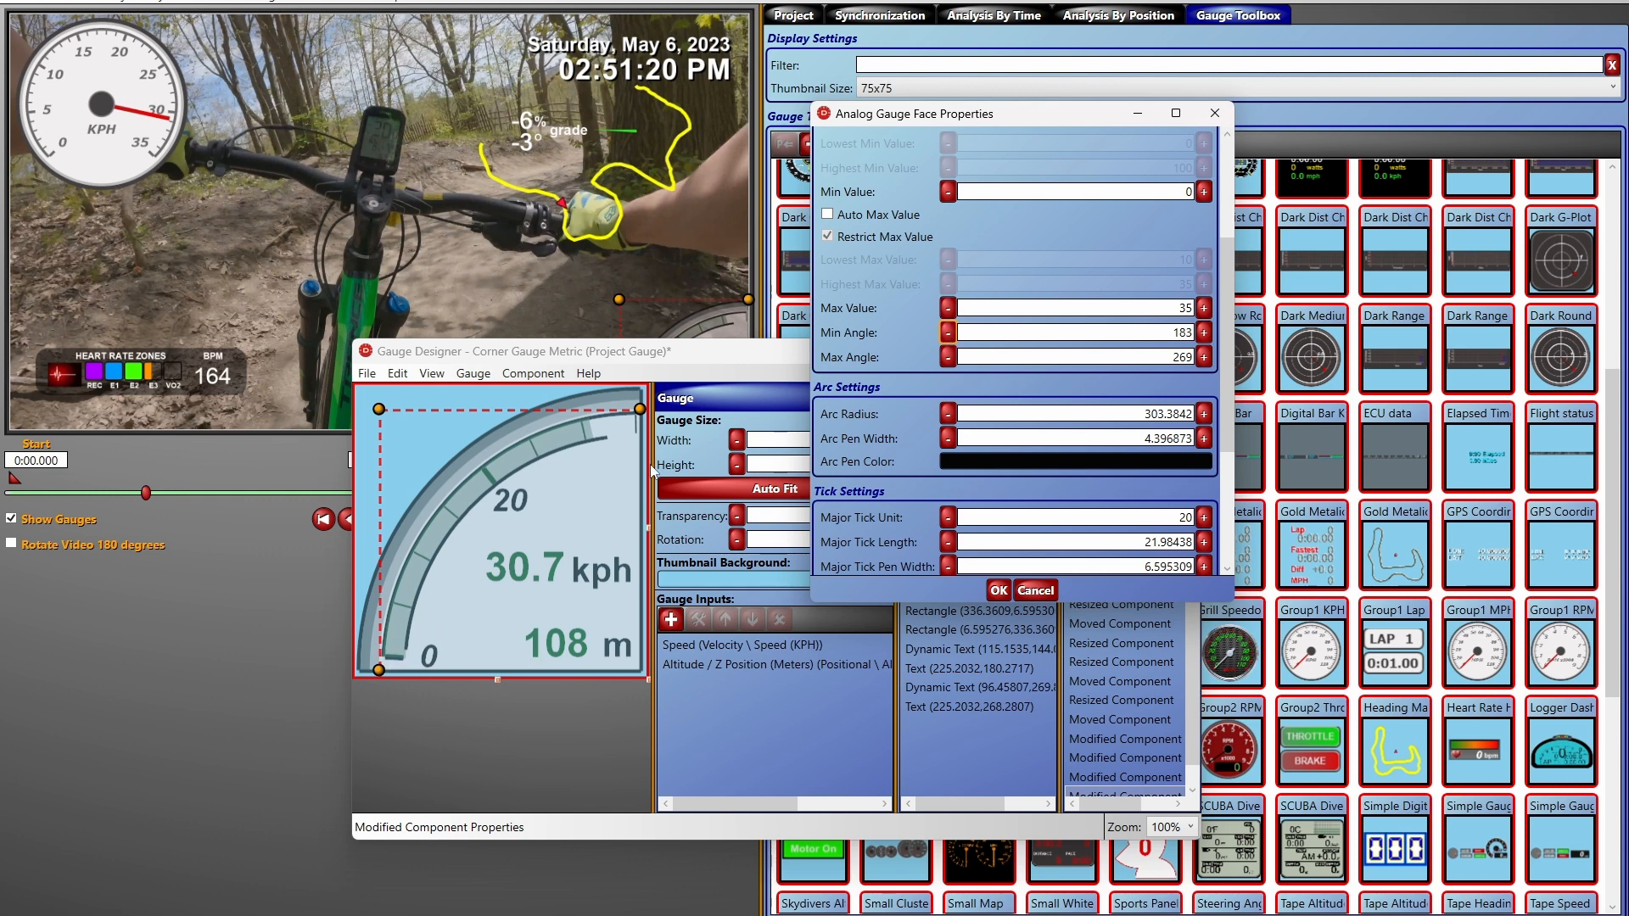
{"action": "left_click", "coordinate": [1204, 332]}
{"action": "left_click", "coordinate": [1203, 332]}
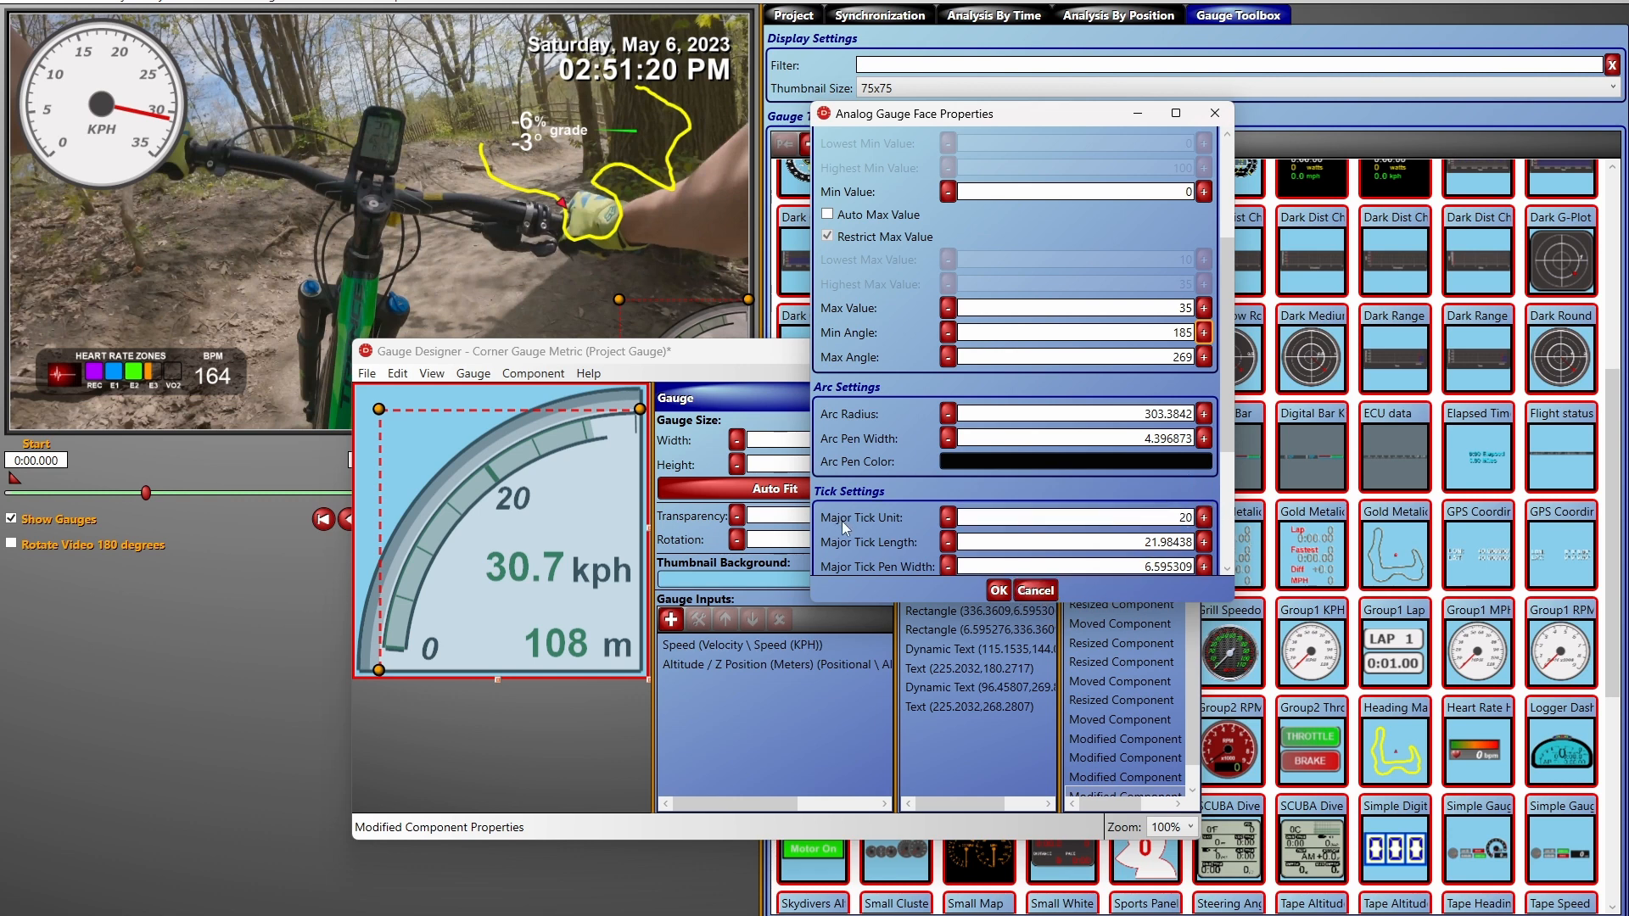
Step: Set the major tick unit of the corner gauge's face to 5
{"action": "left_click", "coordinate": [947, 517]}
{"action": "left_click", "coordinate": [948, 518]}
{"action": "left_click", "coordinate": [948, 518]}
{"action": "left_click", "coordinate": [947, 517]}
{"action": "left_click", "coordinate": [947, 518]}
{"action": "left_click", "coordinate": [948, 518]}
{"action": "left_click", "coordinate": [948, 518]}
{"action": "left_click", "coordinate": [948, 518]}
{"action": "left_click", "coordinate": [948, 518]}
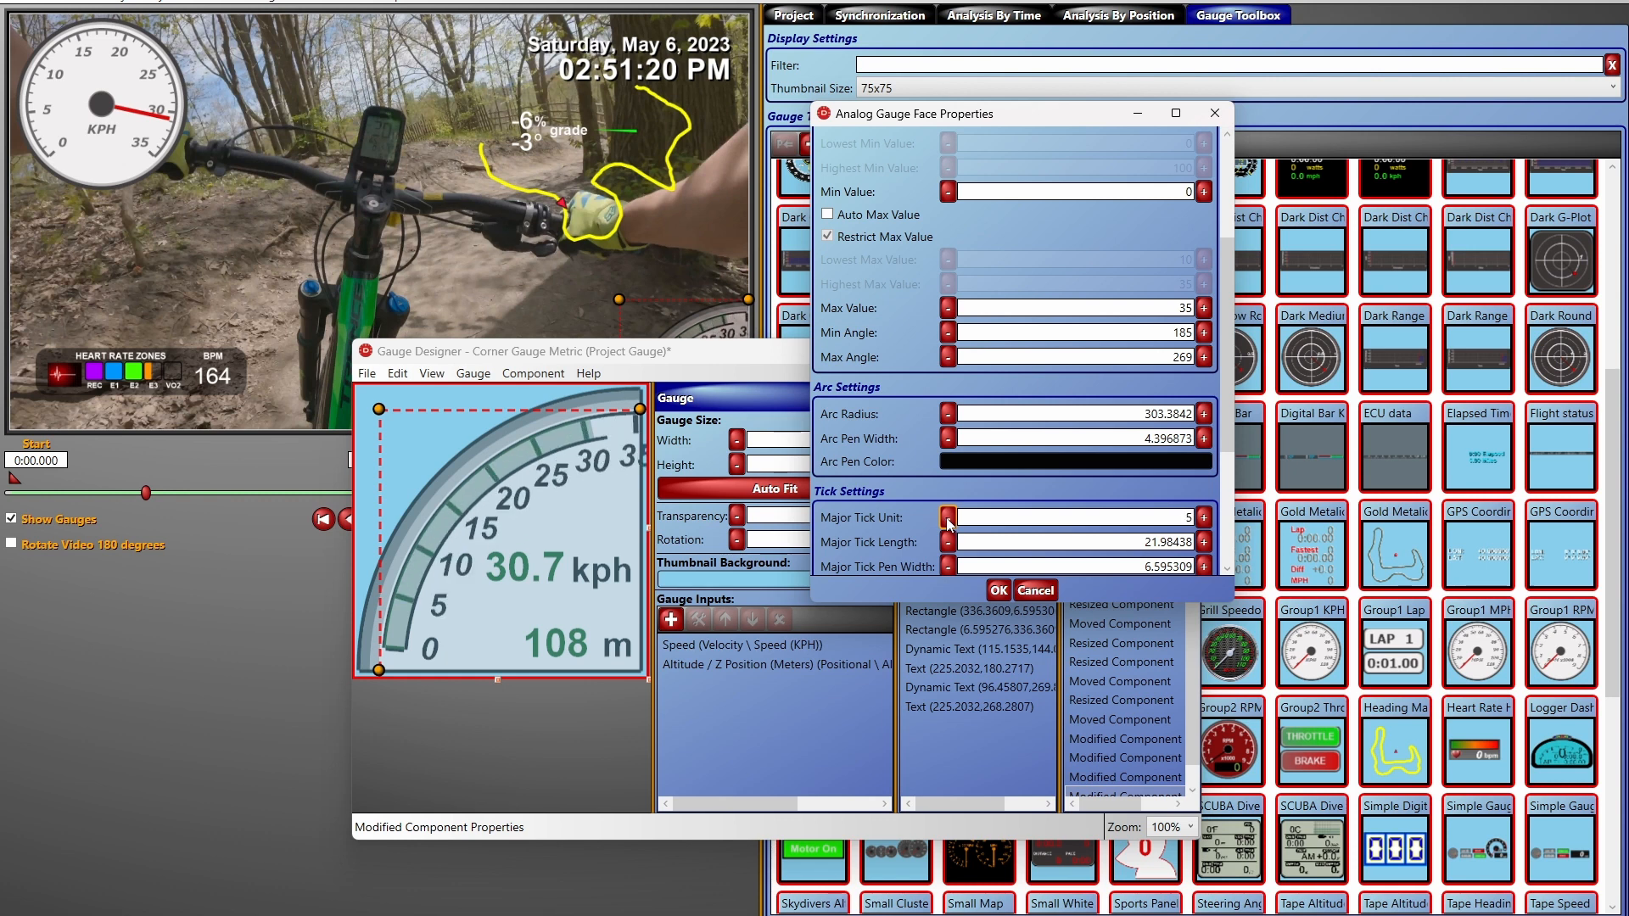
Step: Set the major tick unit of the corner gauge's analog face to 10
{"action": "left_click", "coordinate": [1204, 518]}
{"action": "left_click", "coordinate": [1204, 518]}
{"action": "left_click", "coordinate": [1204, 518]}
{"action": "left_click", "coordinate": [1204, 517]}
{"action": "left_click", "coordinate": [1204, 518]}
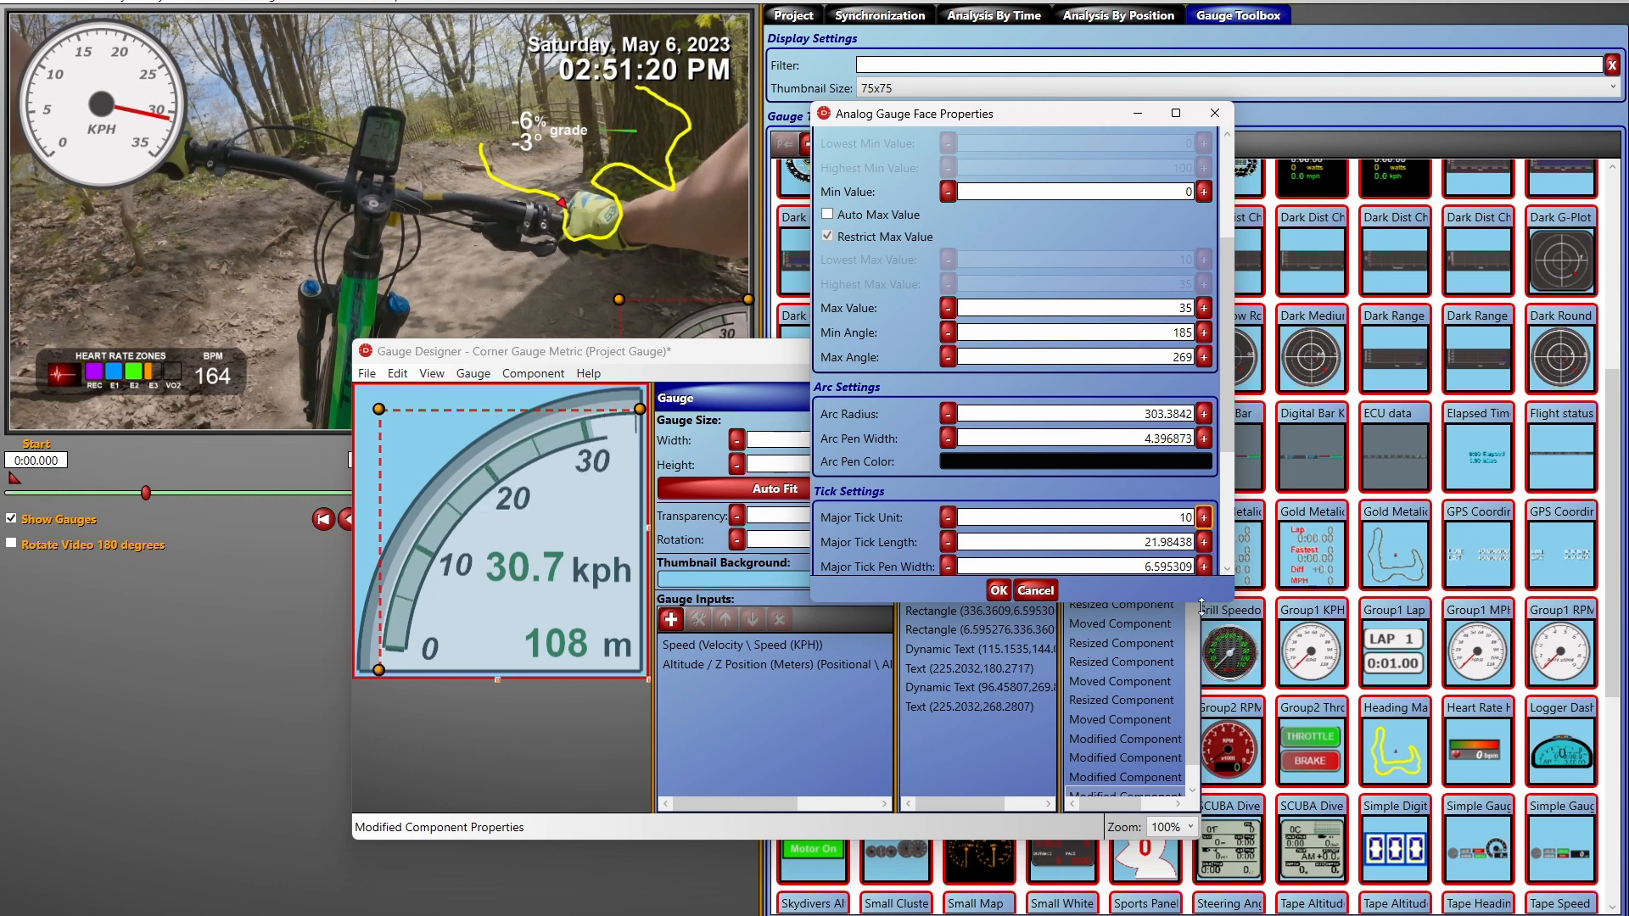
Step: Set the corner gauge face's major tick length to 22.98438 and major tick pen width to 10.59531
{"action": "left_click", "coordinate": [948, 542]}
{"action": "left_click", "coordinate": [948, 542]}
{"action": "left_click", "coordinate": [948, 543]}
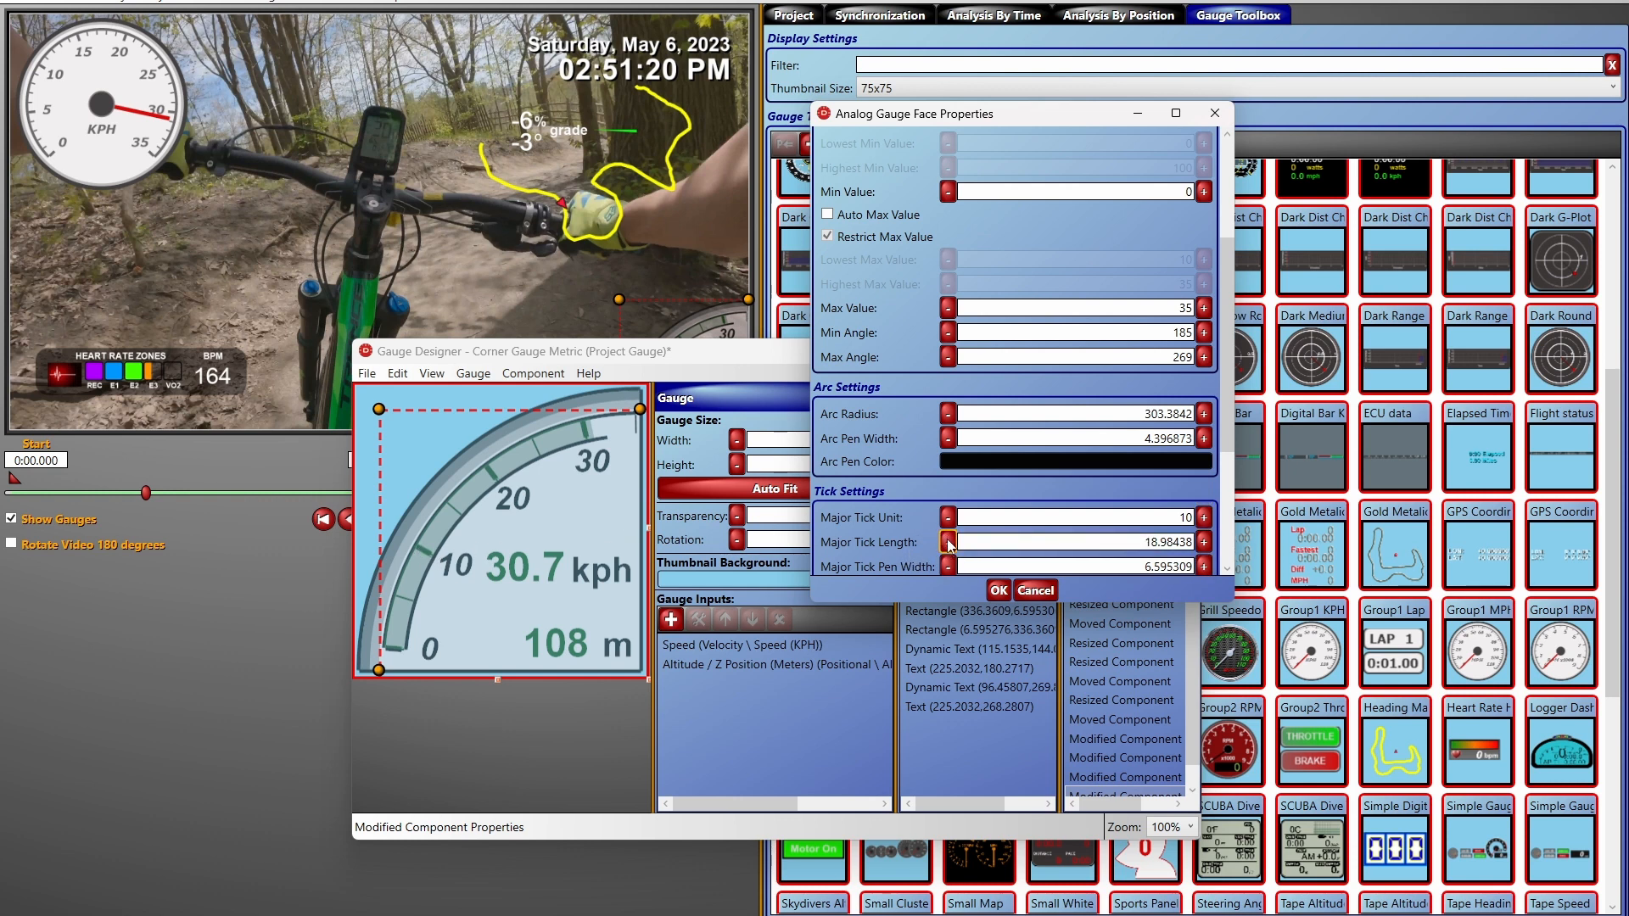
{"action": "left_click", "coordinate": [1203, 542]}
{"action": "left_click_drag", "start_coordinate": [1228, 439], "coordinate": [1228, 470]}
{"action": "left_click", "coordinate": [1204, 502]}
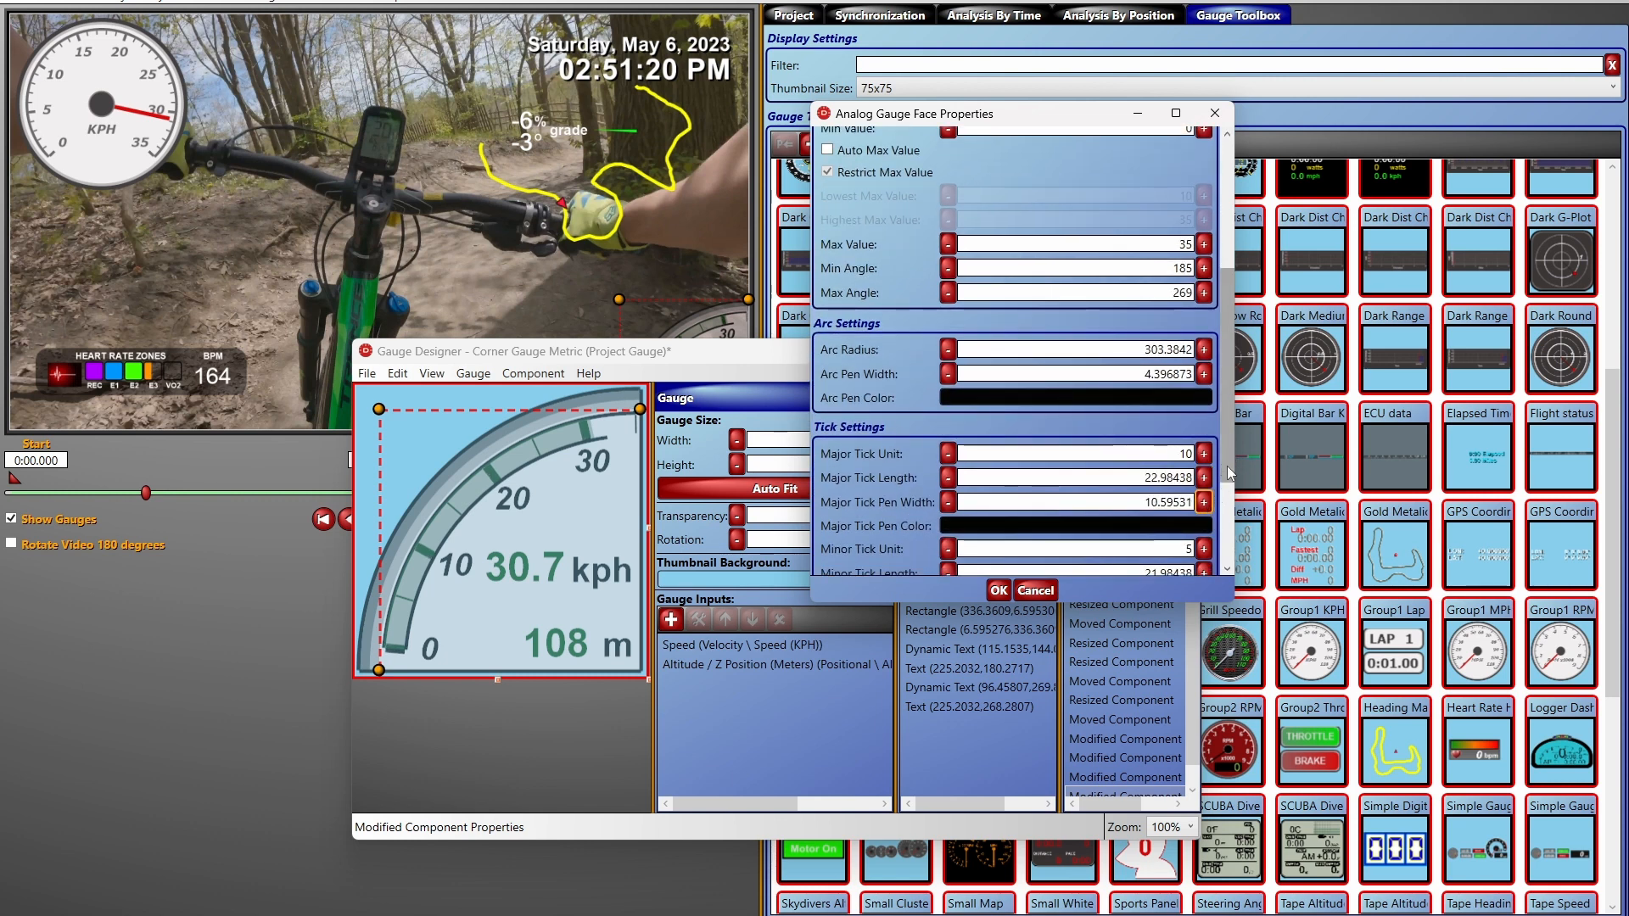
Step: Set the maximum value of the corner gauge's analog face to 44
{"action": "scroll", "coordinate": [907, 277], "scroll_direction": "up", "scroll_amount": 1}
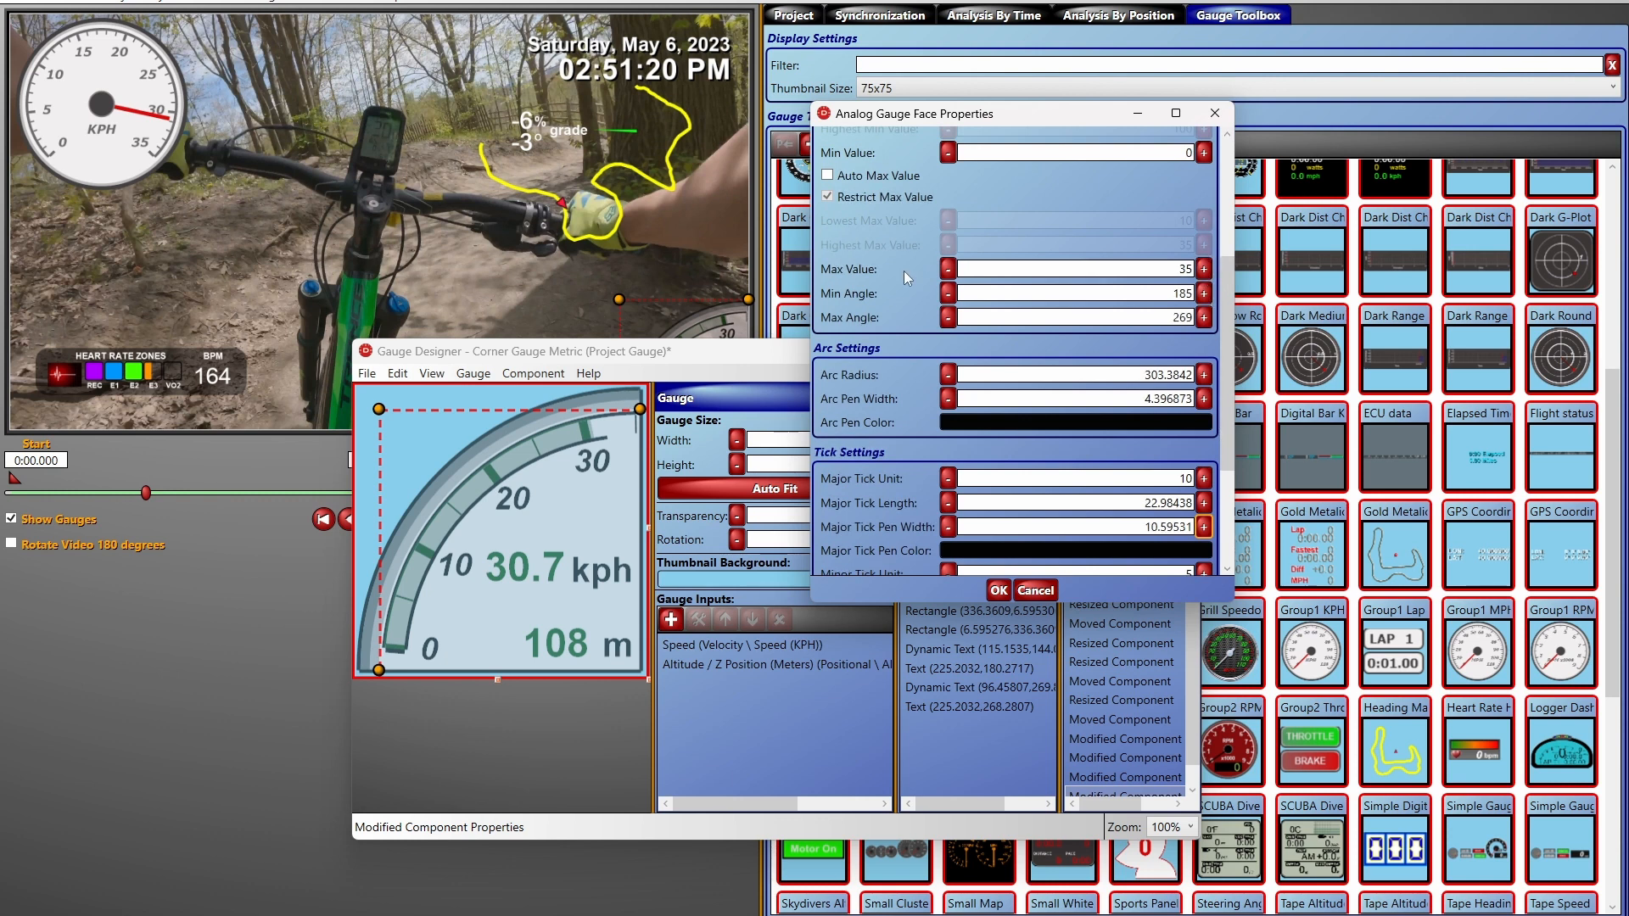
{"action": "left_click", "coordinate": [1204, 269]}
{"action": "left_click", "coordinate": [1204, 269]}
{"action": "left_click", "coordinate": [1204, 269]}
{"action": "left_click", "coordinate": [1204, 269]}
{"action": "left_click", "coordinate": [1204, 269]}
{"action": "left_click", "coordinate": [1204, 269]}
{"action": "left_click", "coordinate": [1204, 269]}
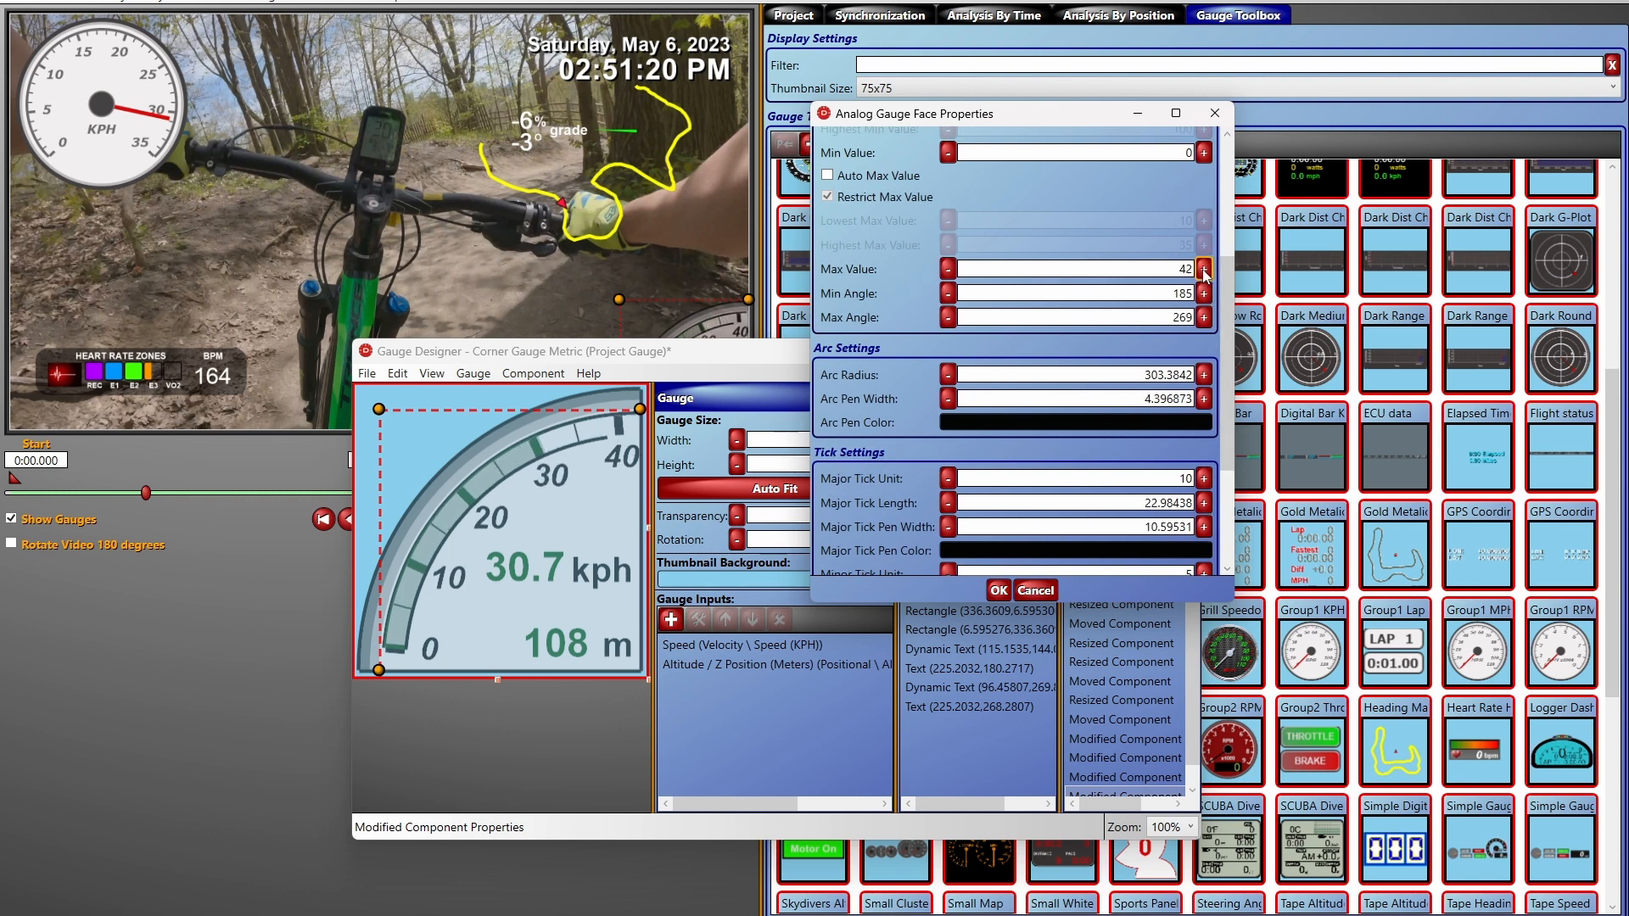
{"action": "left_click", "coordinate": [1204, 269]}
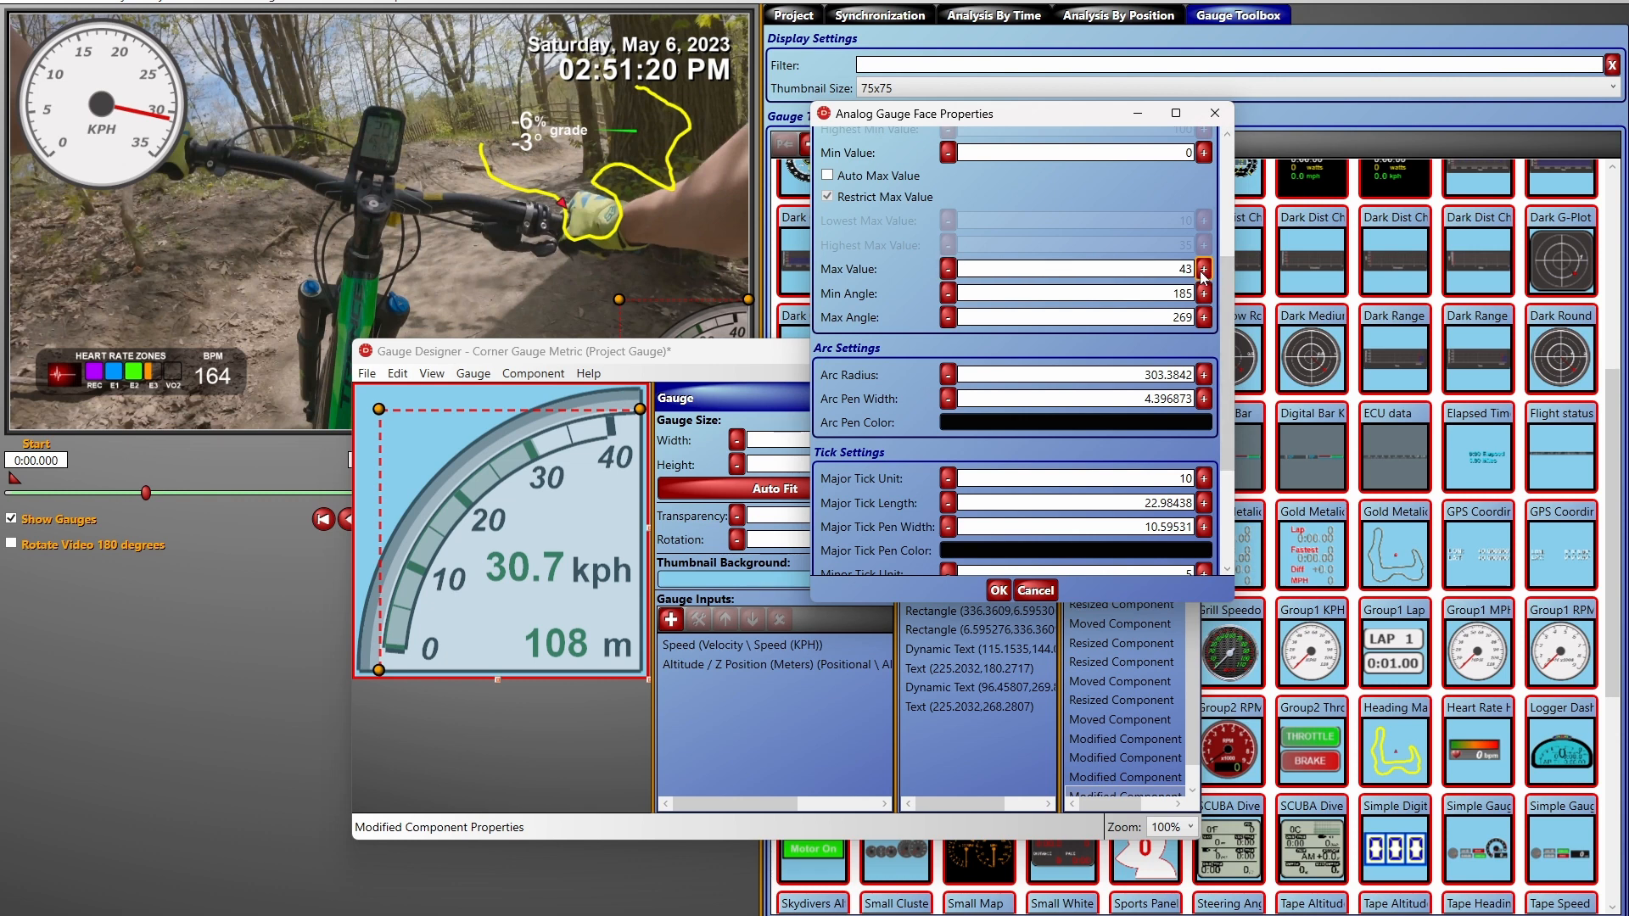
{"action": "left_click", "coordinate": [1204, 269]}
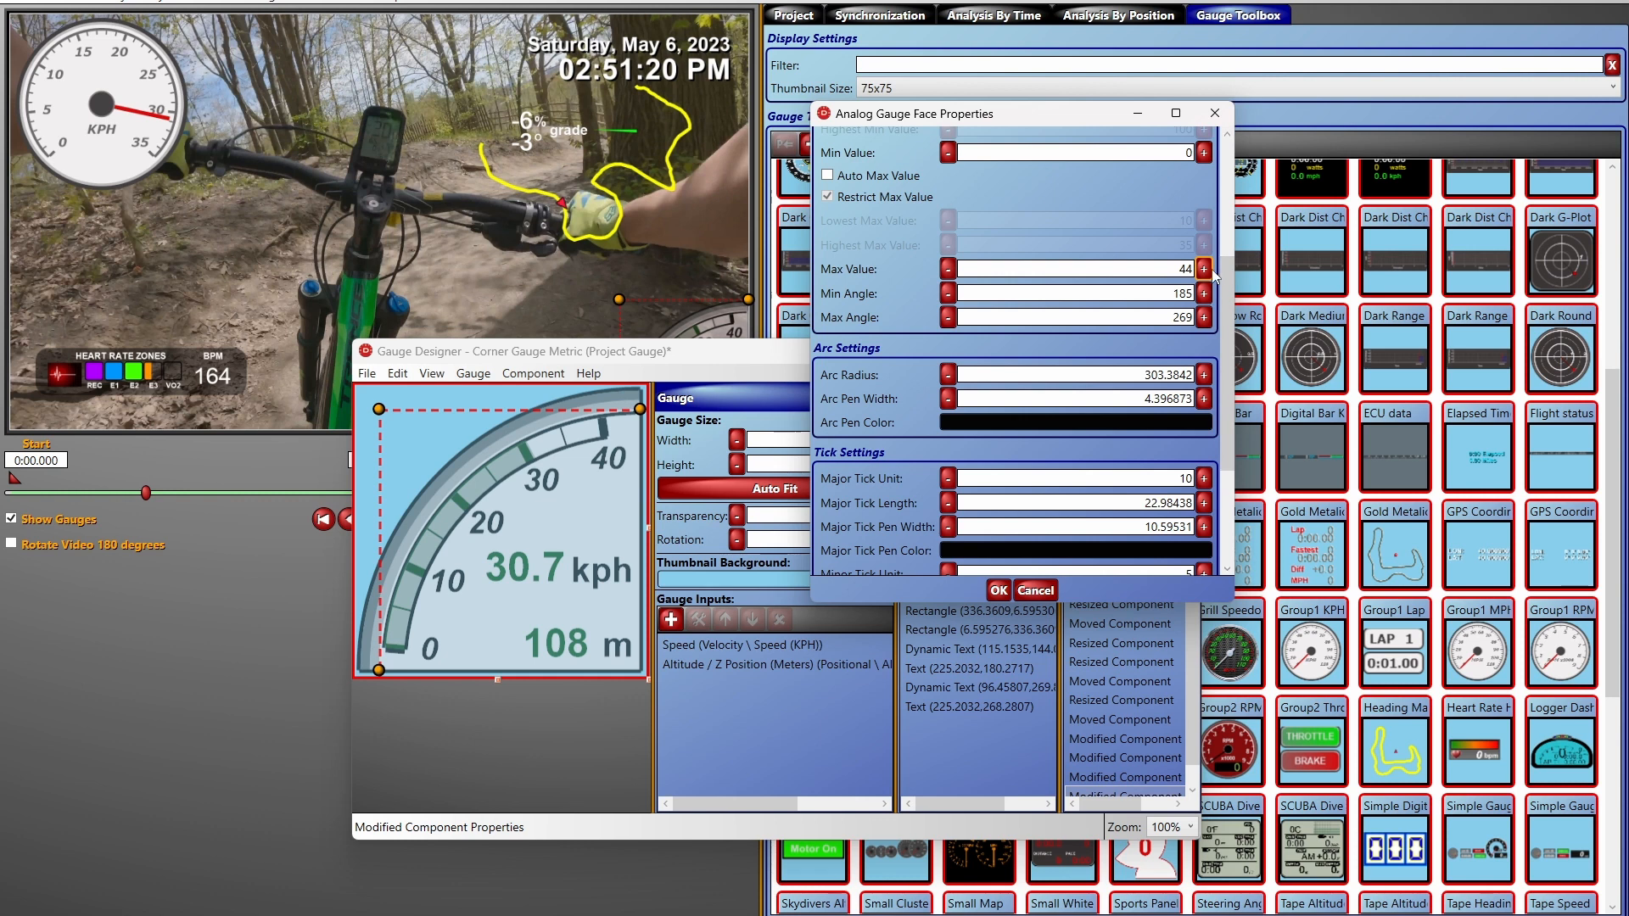
{"action": "left_click", "coordinate": [1204, 269]}
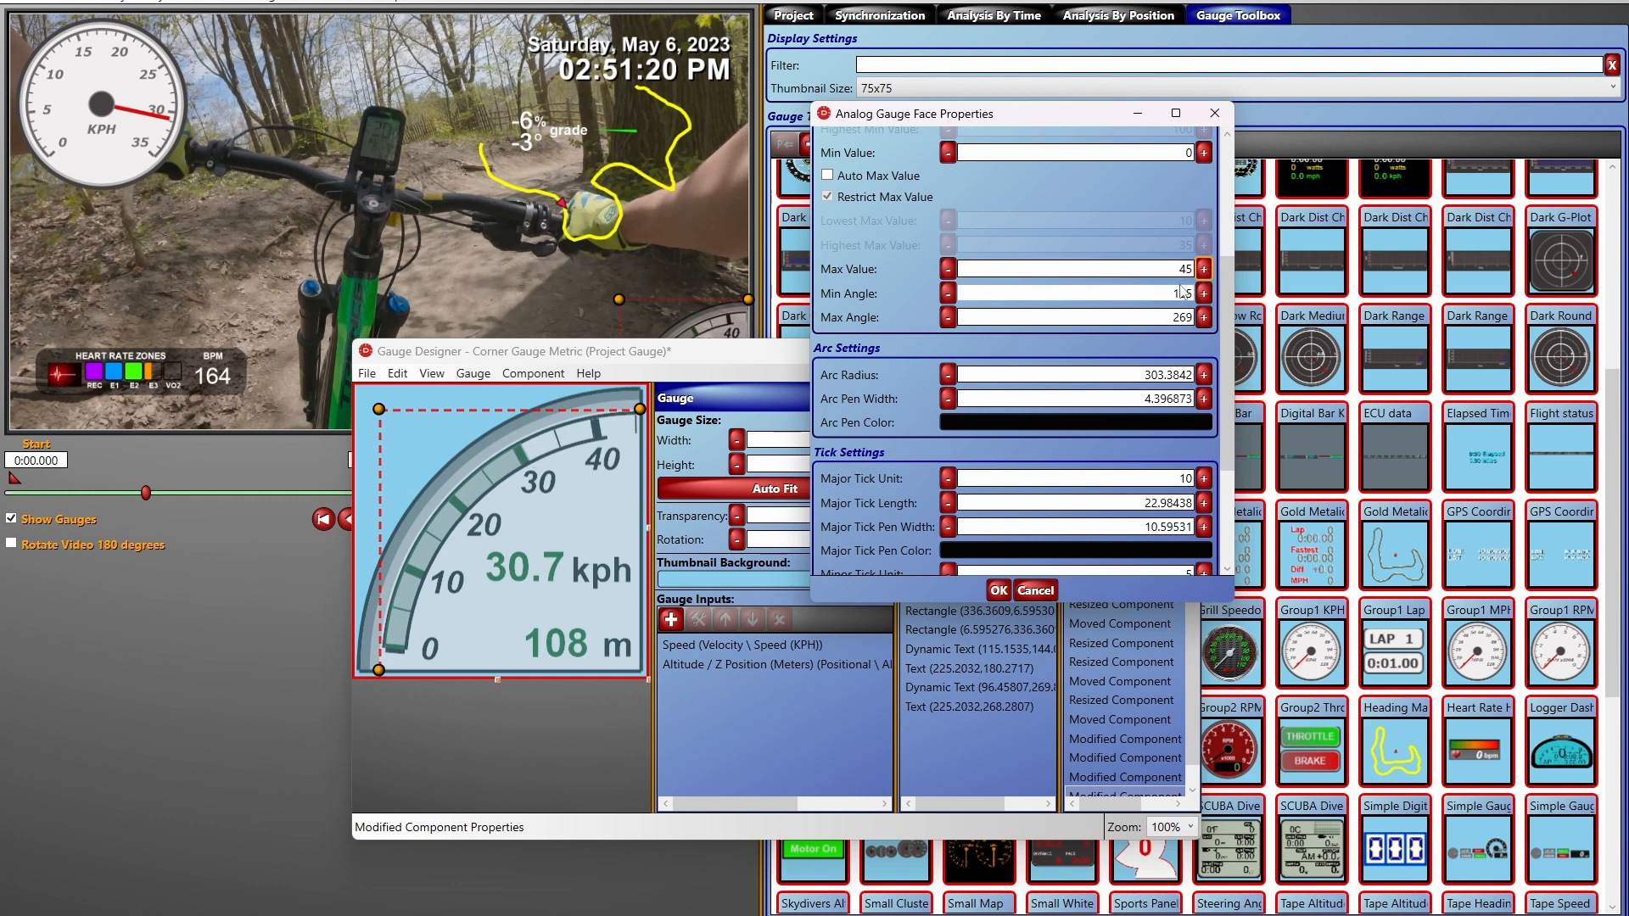
{"action": "left_click", "coordinate": [948, 269]}
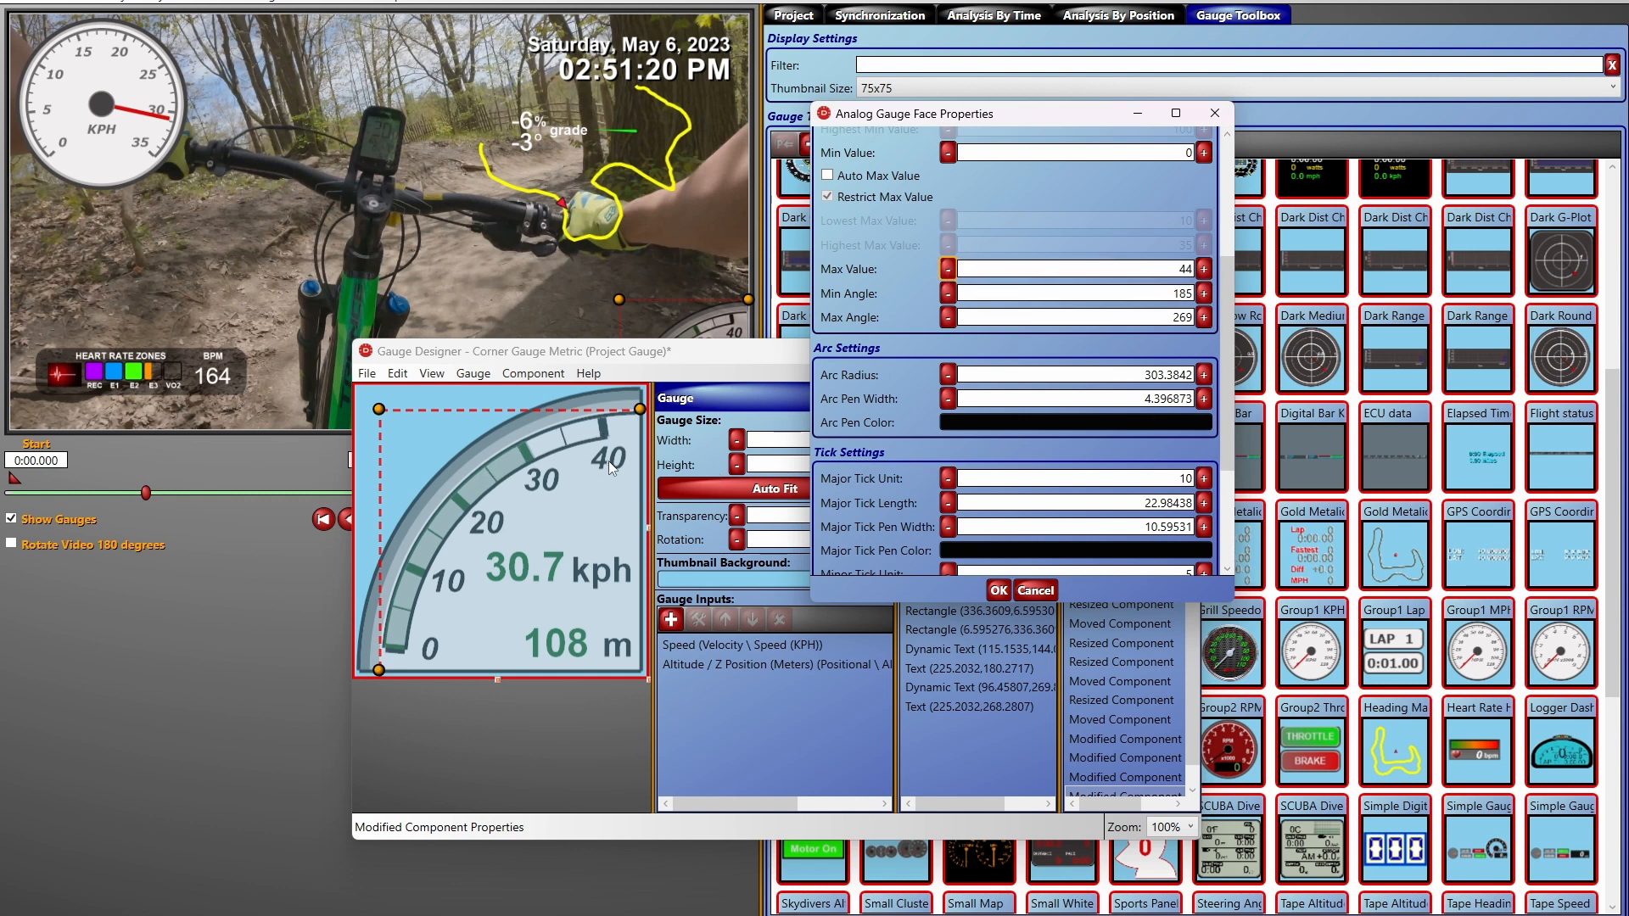
Step: Try a smaller minor tick unit on the corner gauge's face and return it to 5
{"action": "left_click_drag", "start_coordinate": [1228, 280], "coordinate": [1228, 350]}
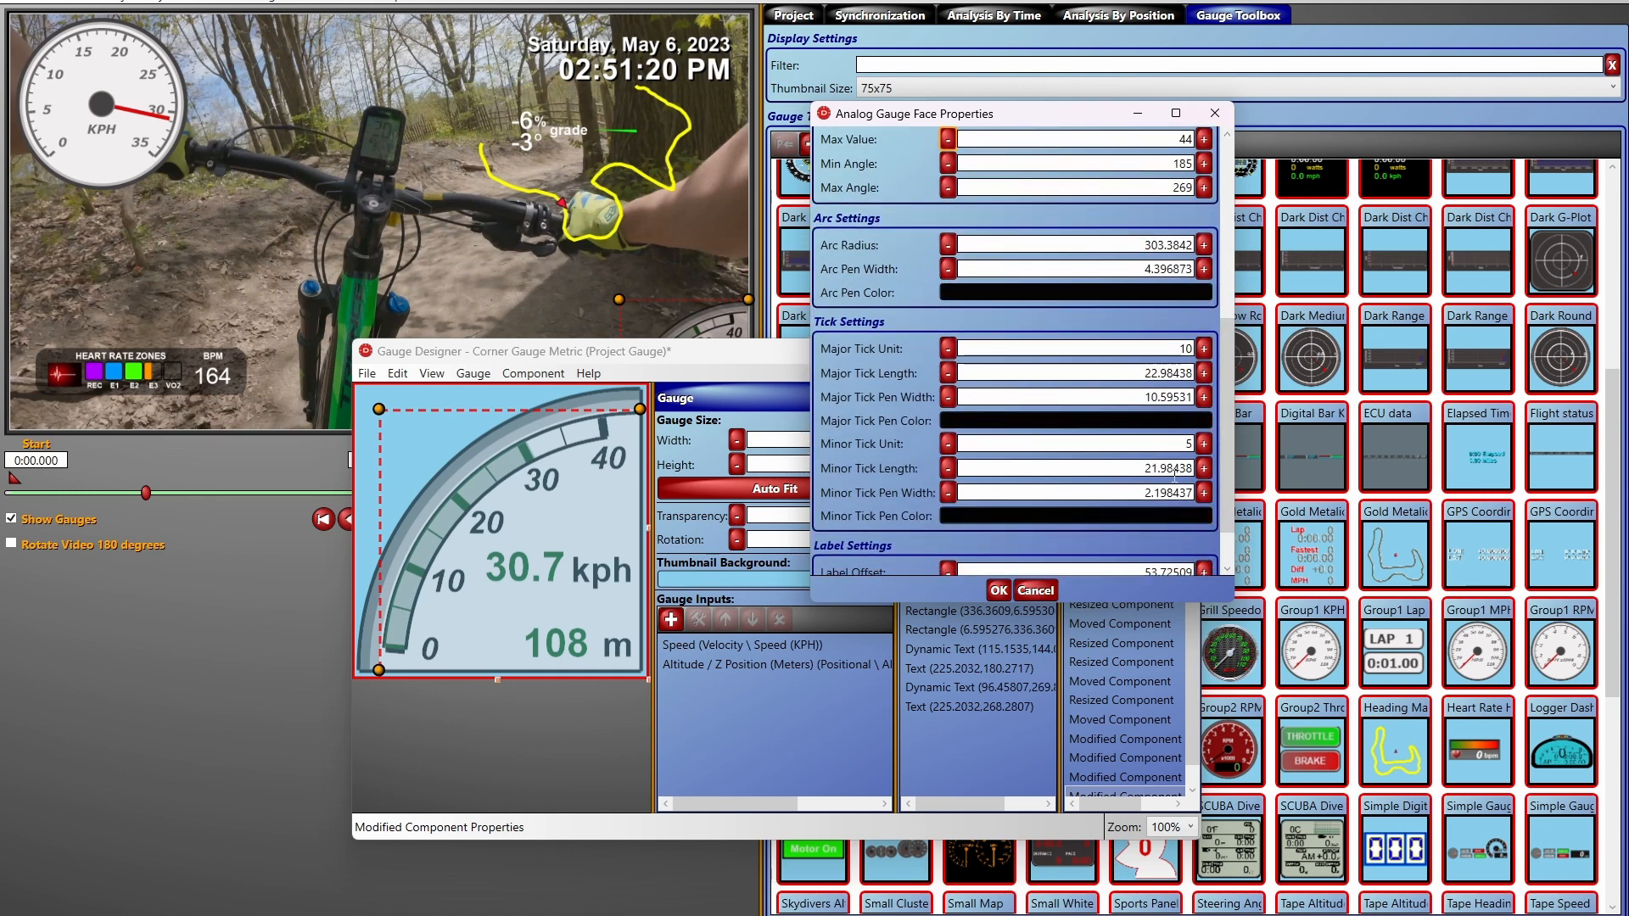
{"action": "left_click", "coordinate": [947, 444]}
{"action": "left_click", "coordinate": [947, 444]}
{"action": "left_click", "coordinate": [948, 444]}
{"action": "left_click", "coordinate": [948, 444]}
{"action": "left_click", "coordinate": [1204, 444]}
{"action": "left_click", "coordinate": [1204, 444]}
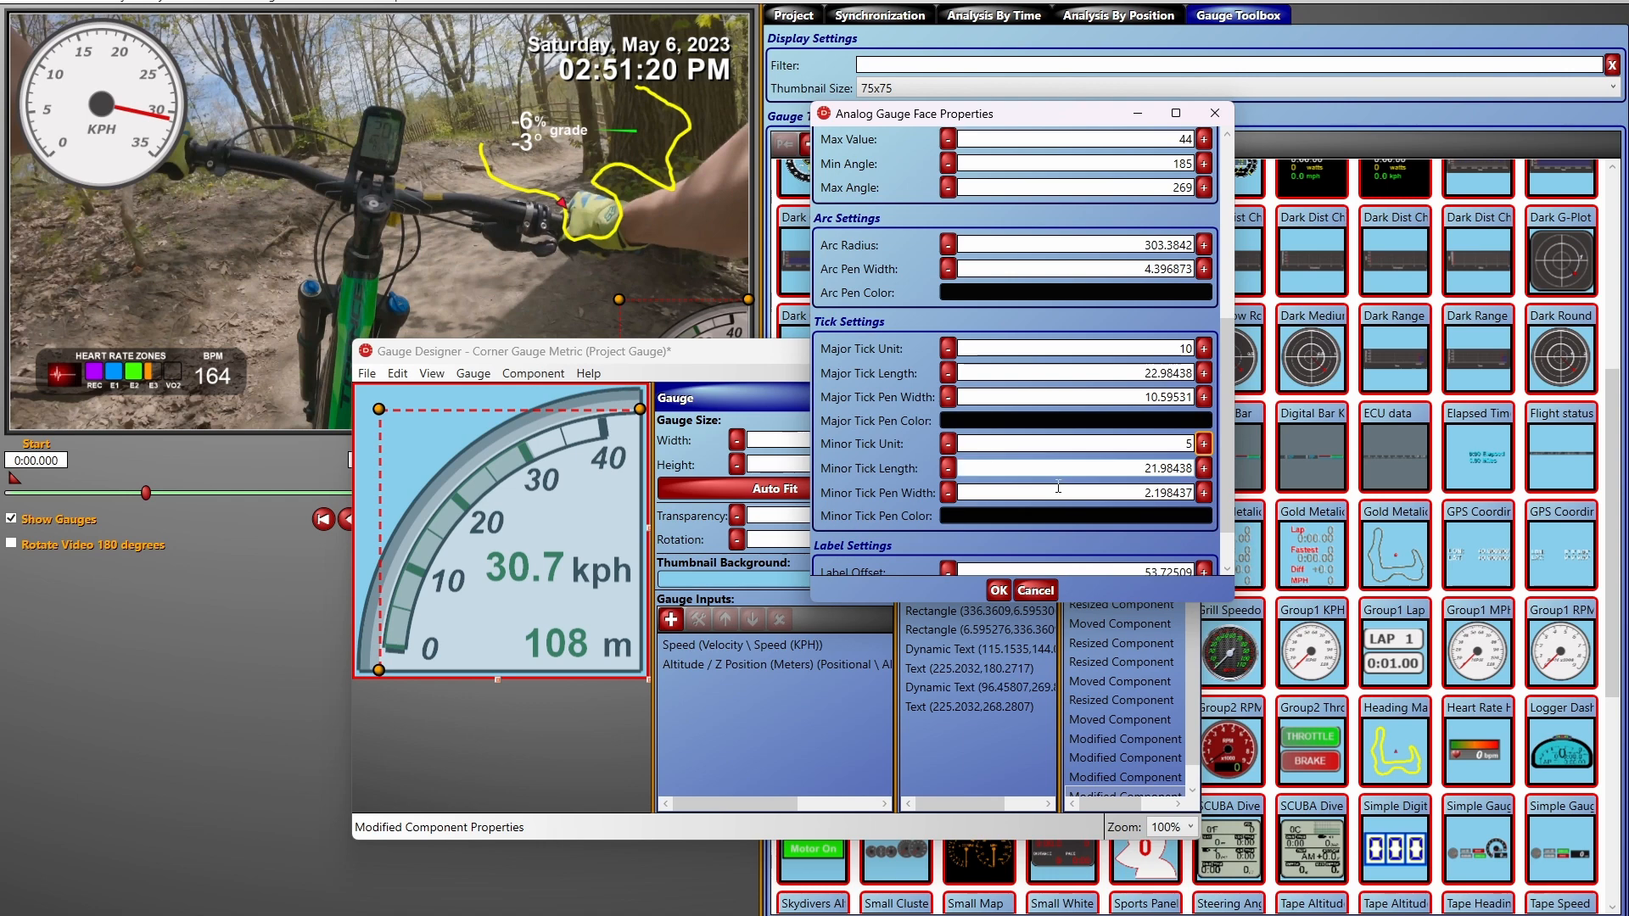
Step: Apply the analog face properties, then save the Corner Gauge Metric and close its designer
{"action": "left_click", "coordinate": [998, 591]}
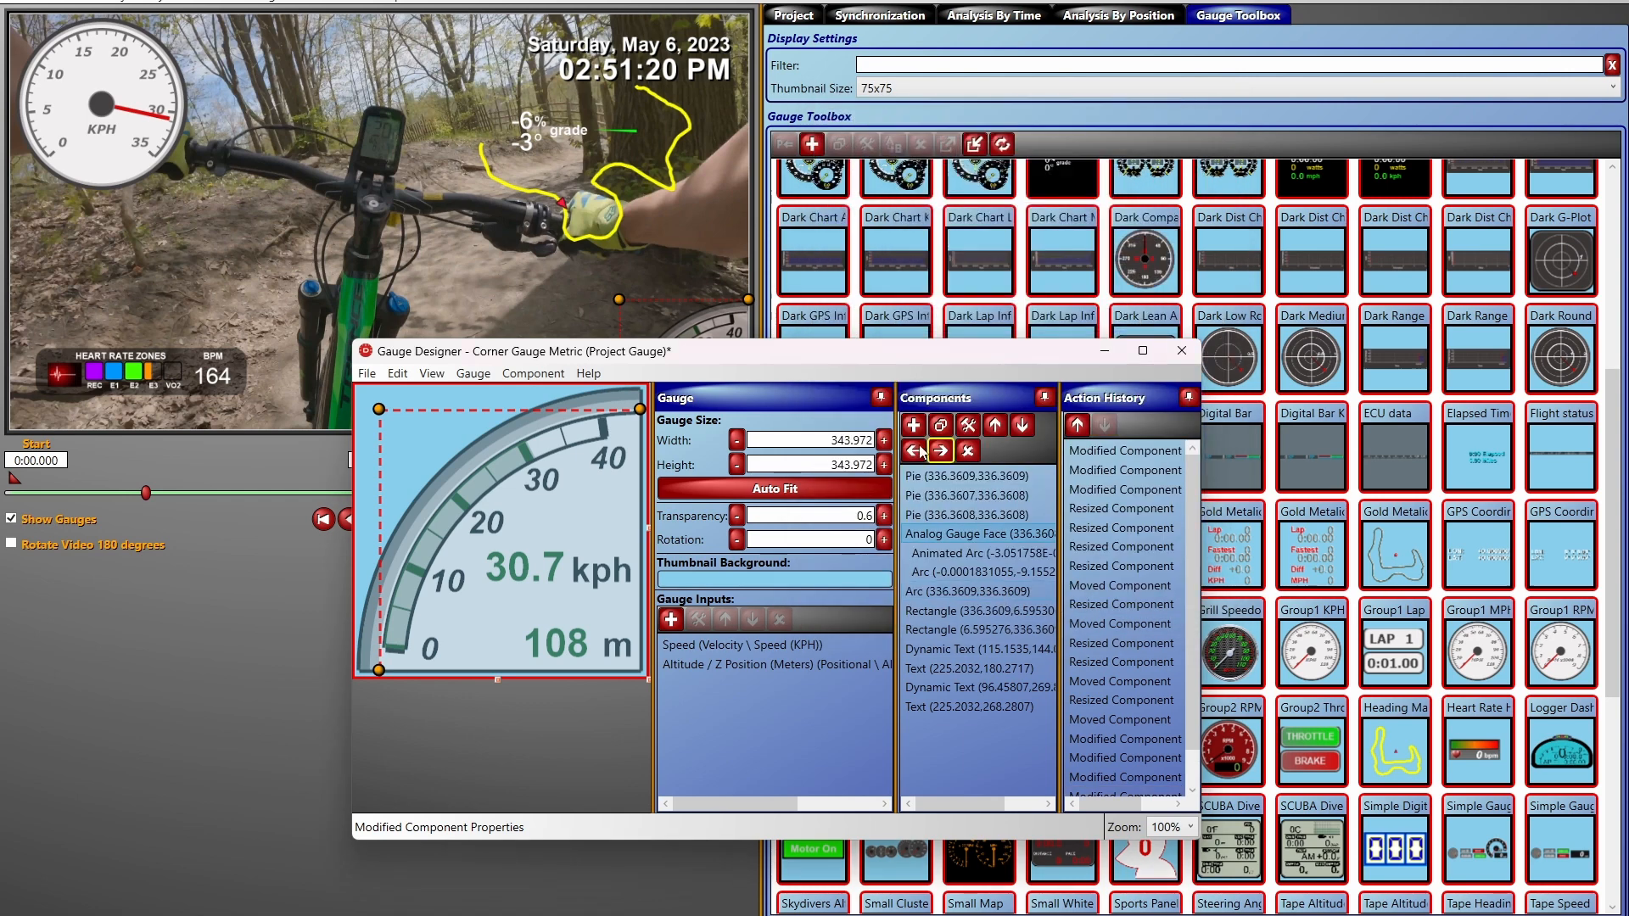
{"action": "left_click", "coordinate": [366, 374]}
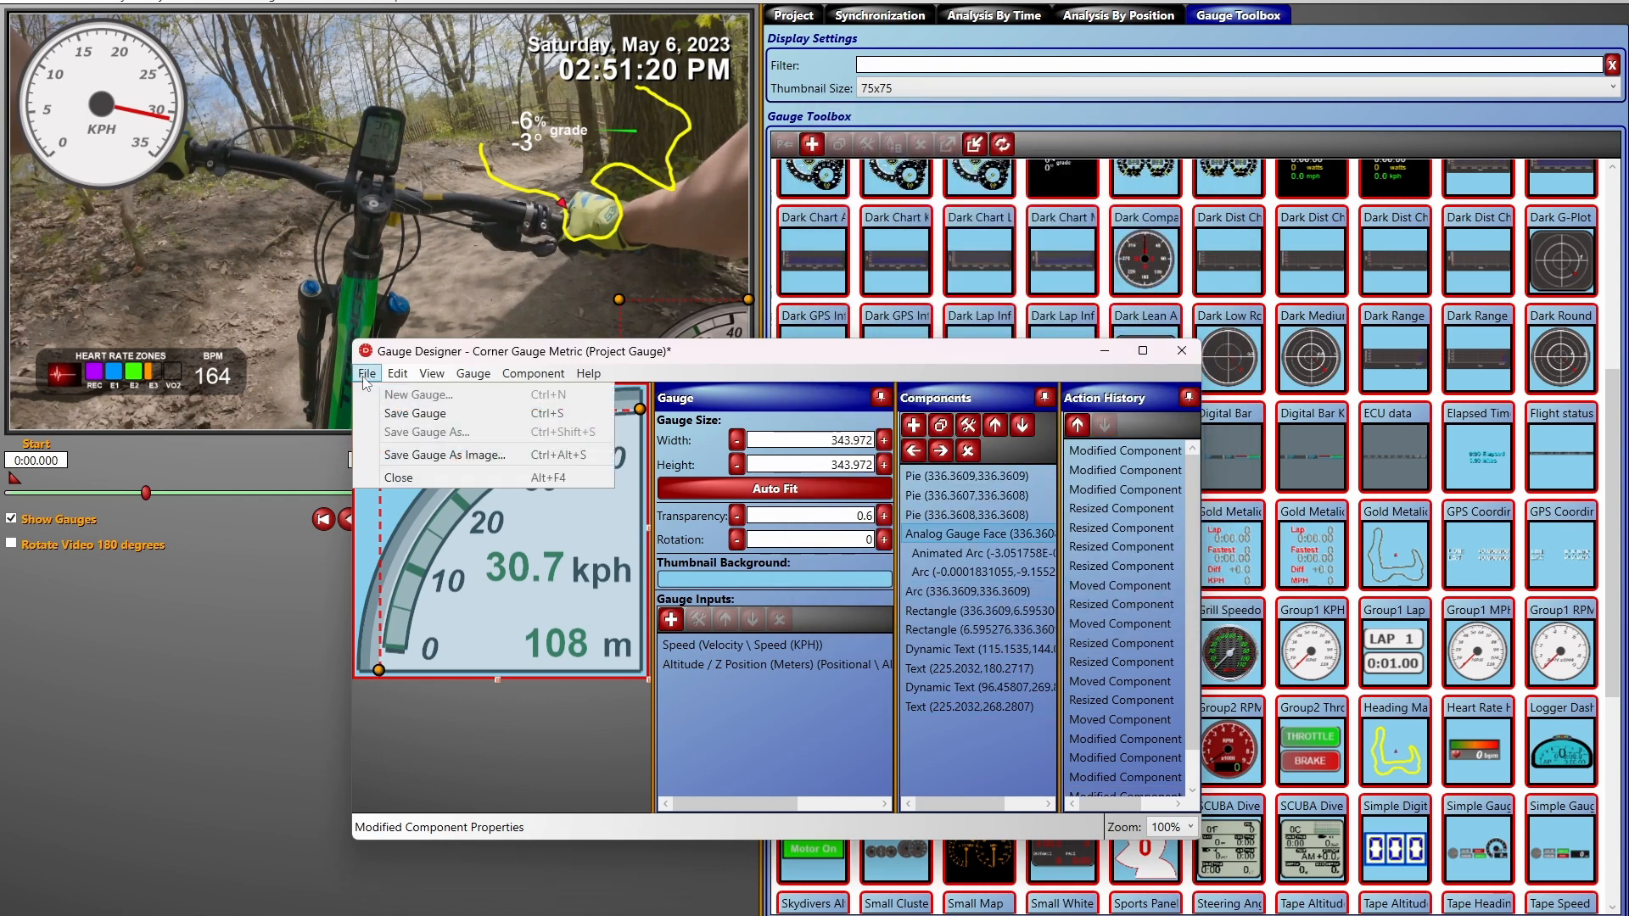
{"action": "left_click", "coordinate": [415, 413]}
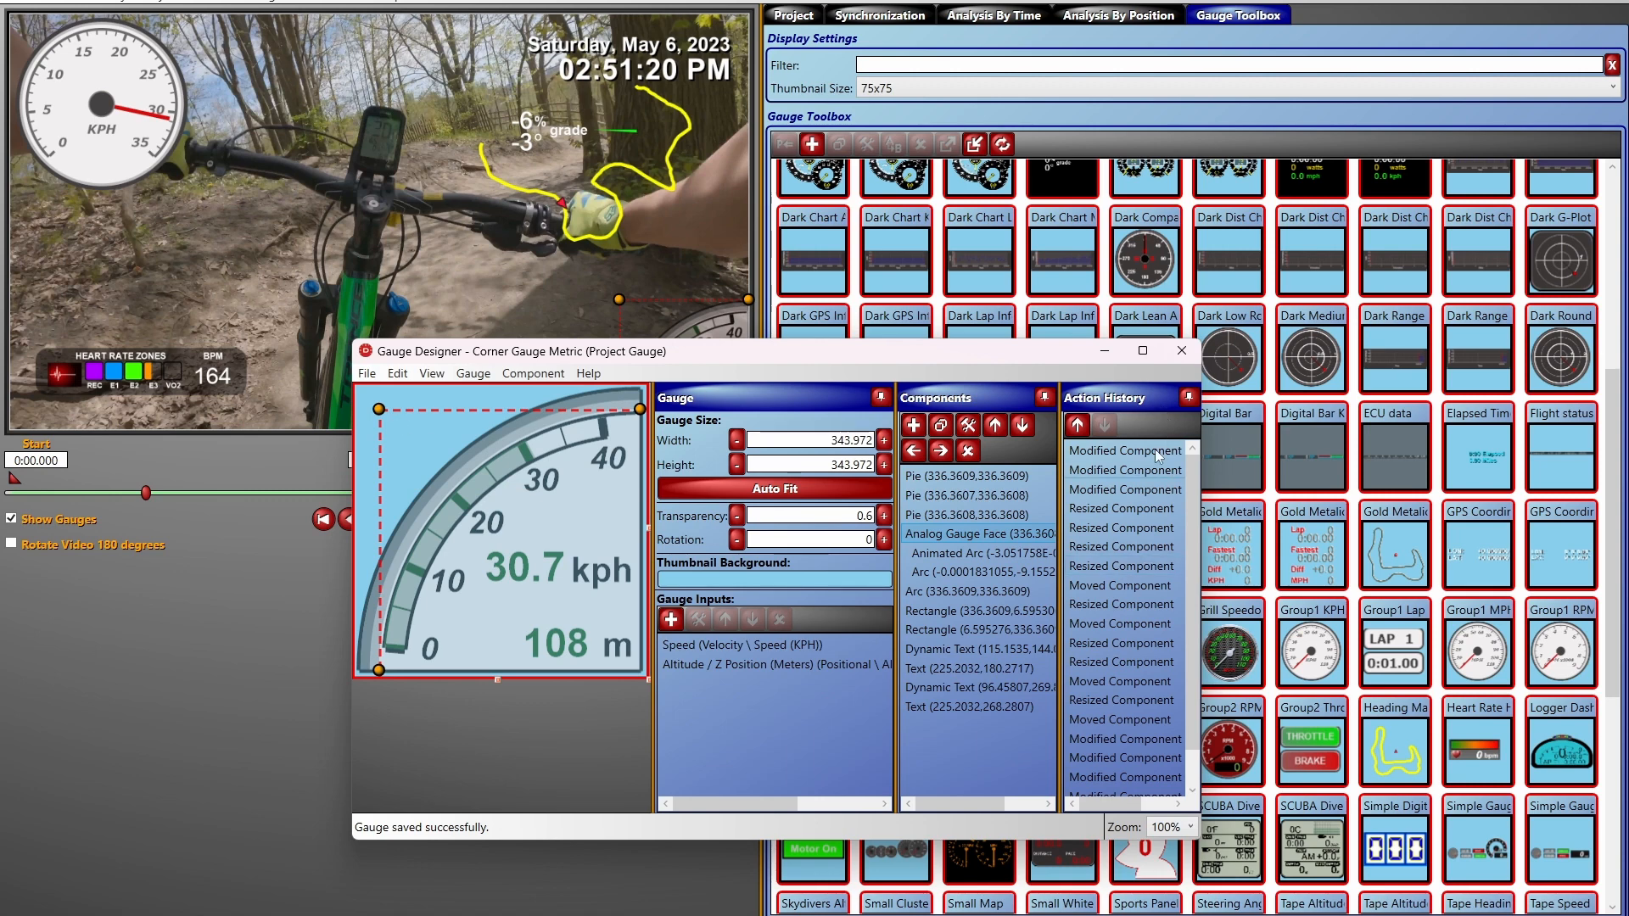
{"action": "left_click", "coordinate": [1182, 350]}
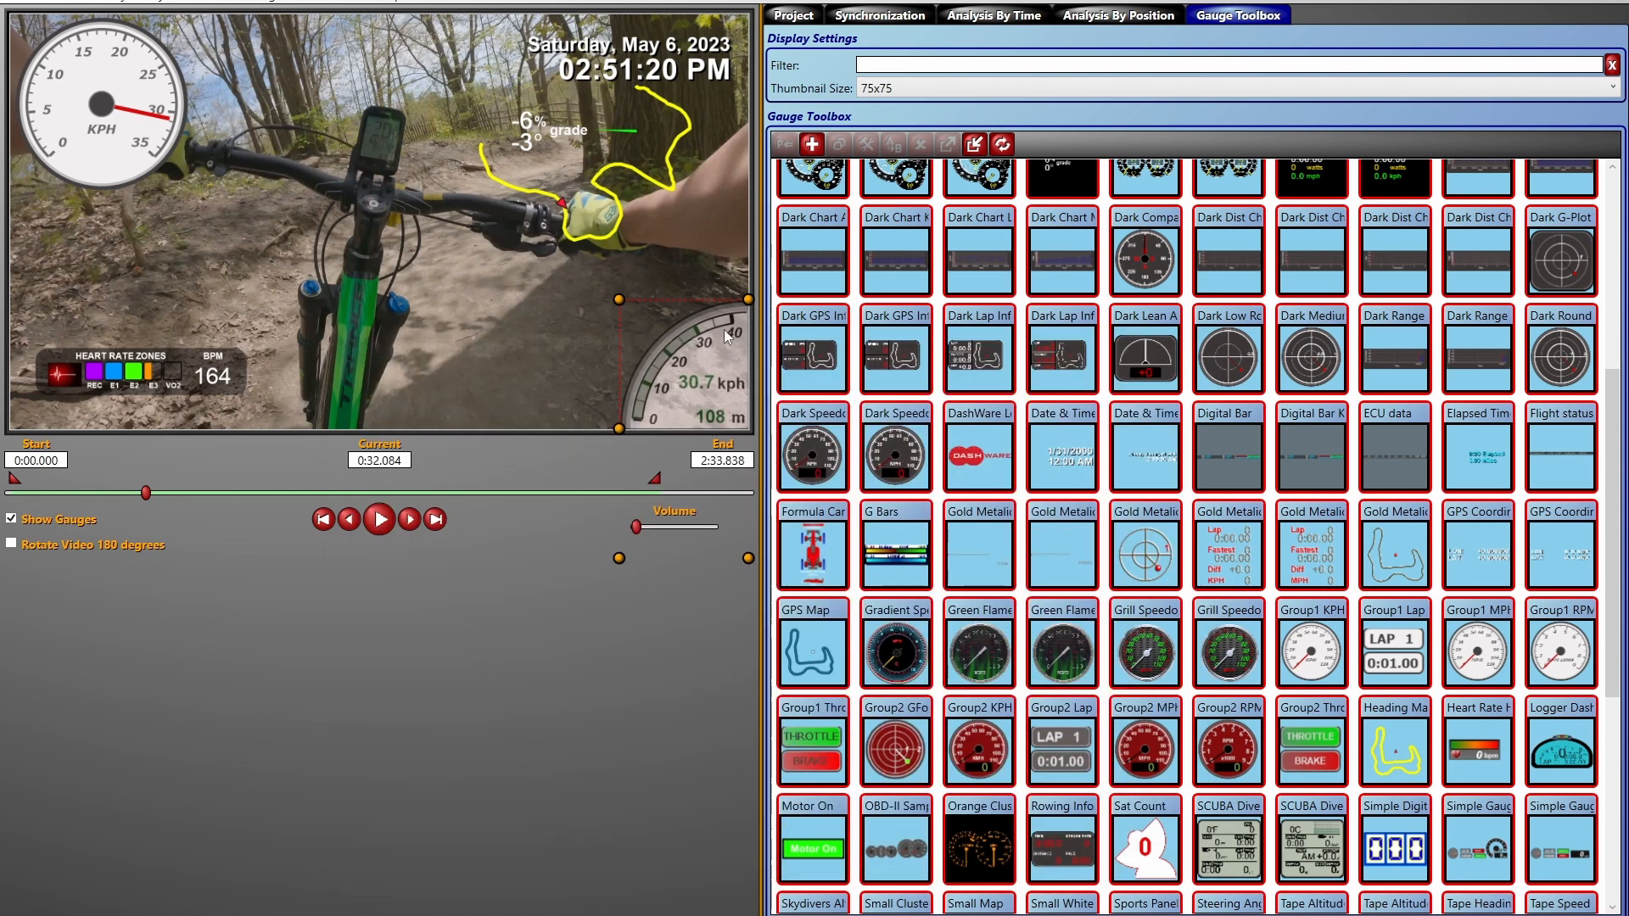
Step: Enlarge the corner gauge to fit flush in the video frame's lower-right corner and play the video to check it
{"action": "left_click_drag", "start_coordinate": [616, 300], "coordinate": [569, 252]}
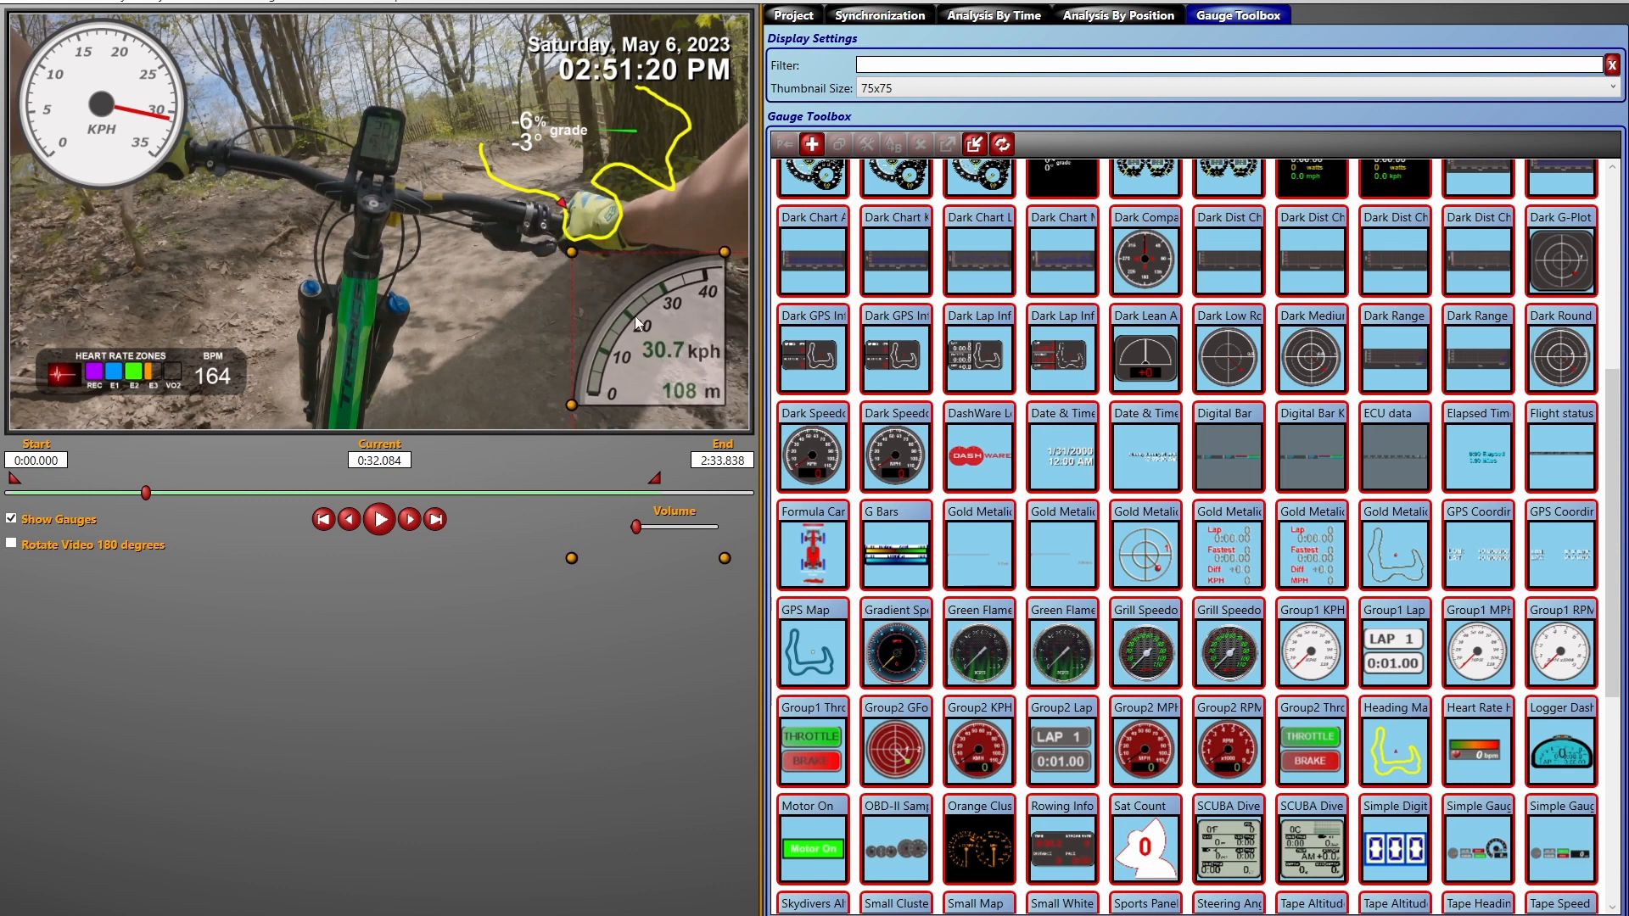
{"action": "left_click_drag", "start_coordinate": [636, 309], "coordinate": [660, 334]}
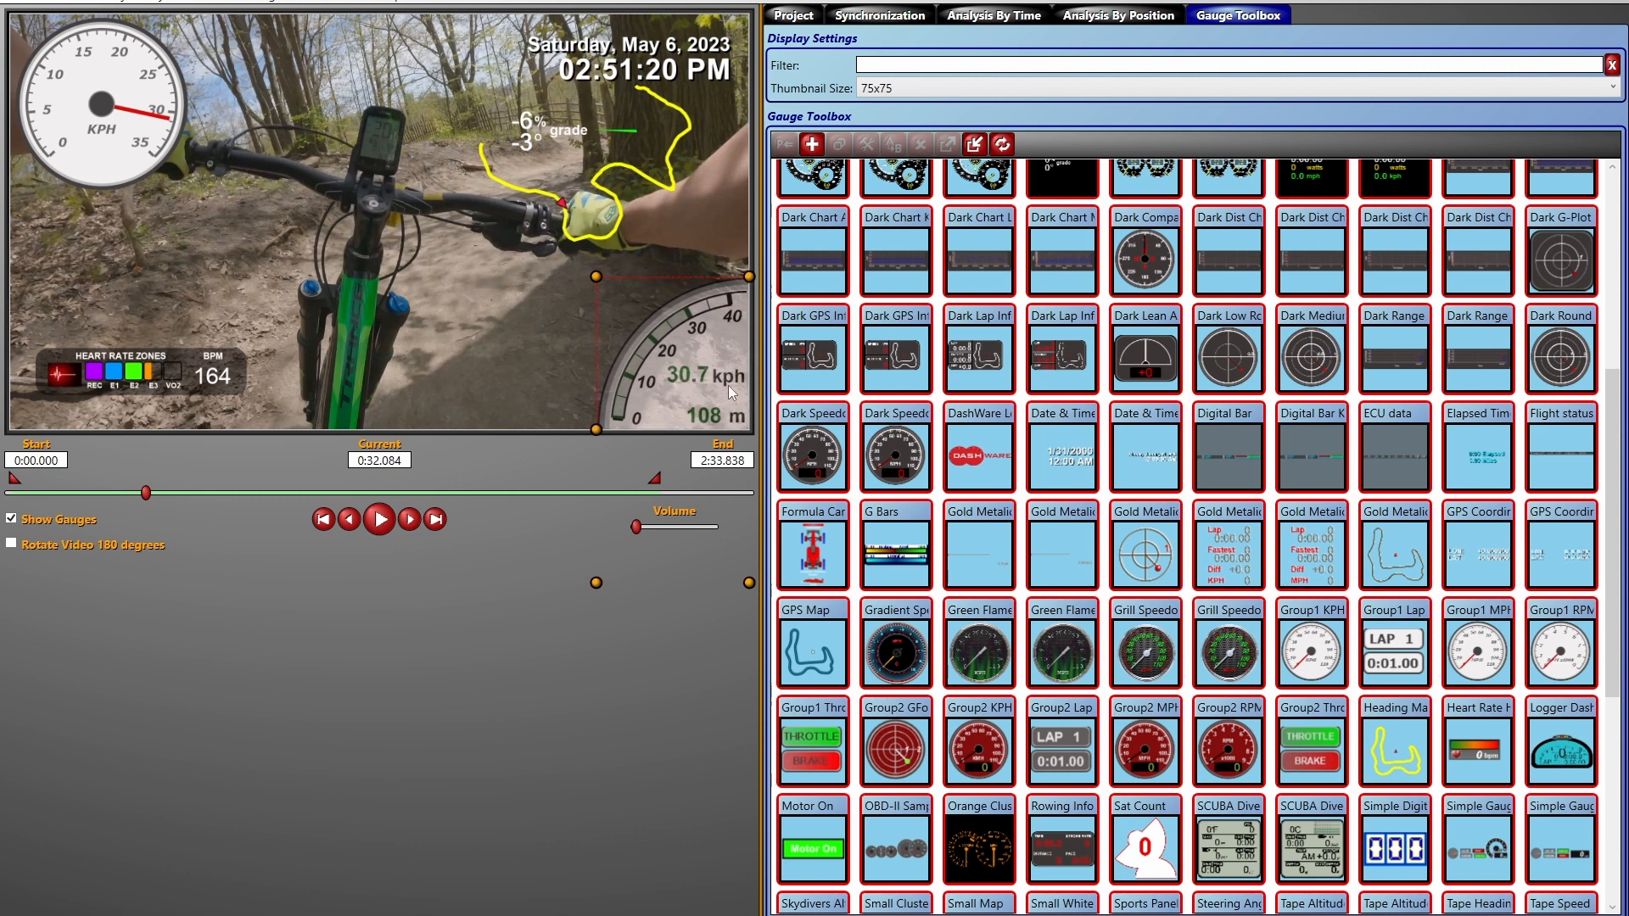
{"action": "left_click", "coordinate": [381, 526]}
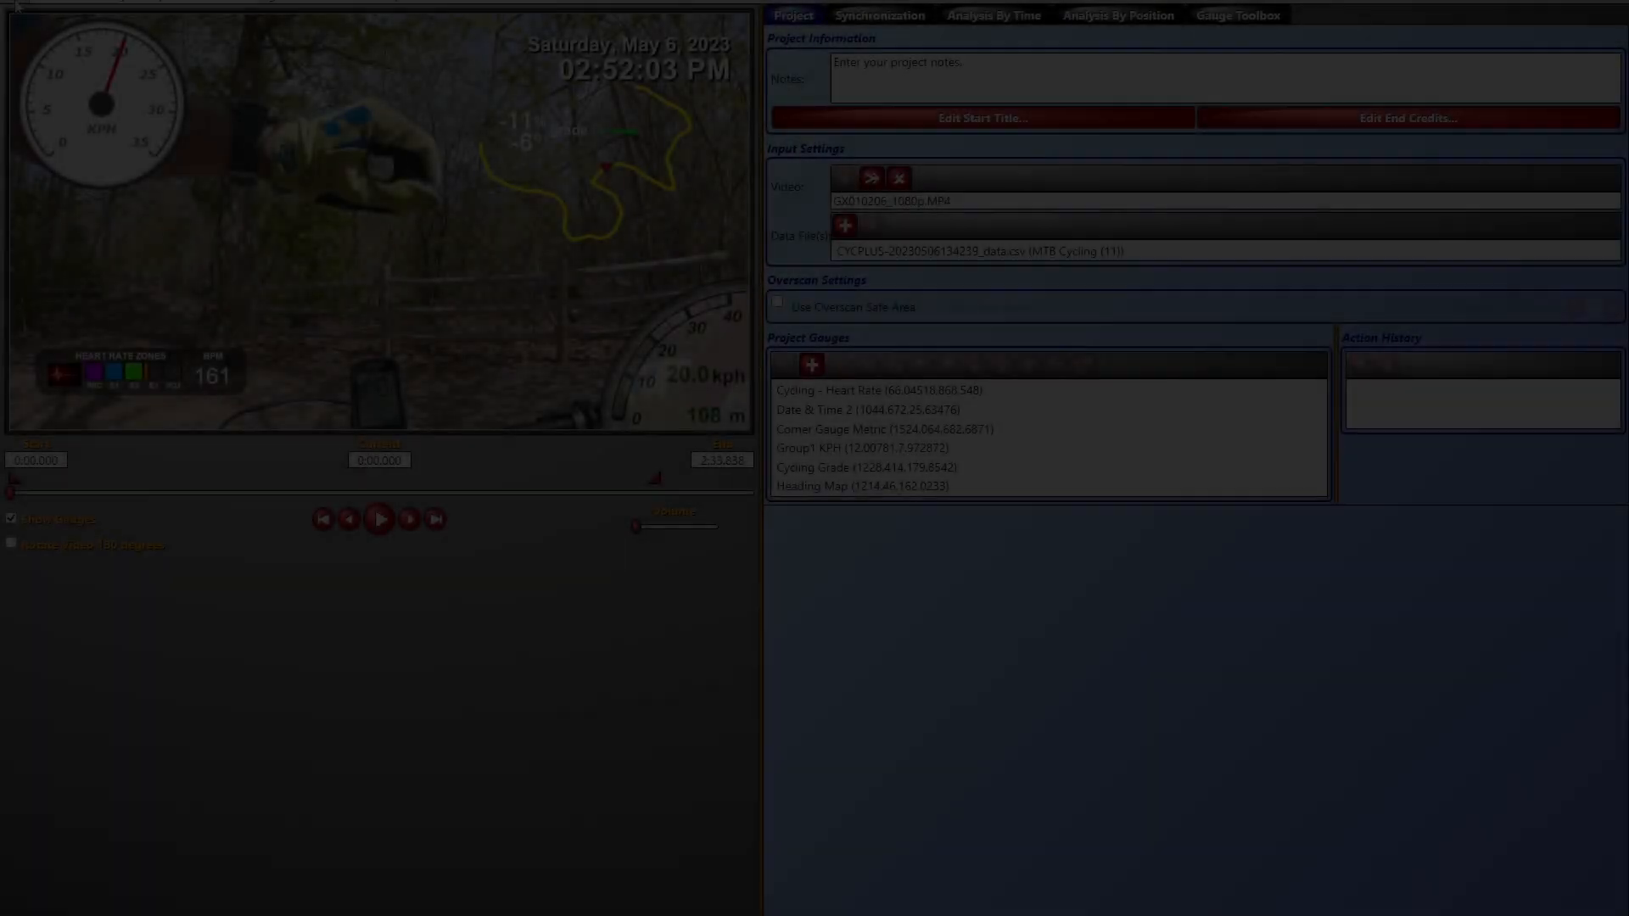
Step: Start creating a video with the destination file final_video.mp4 in the DashWare Tutorial folder on the Desktop
{"action": "left_click", "coordinate": [17, 6]}
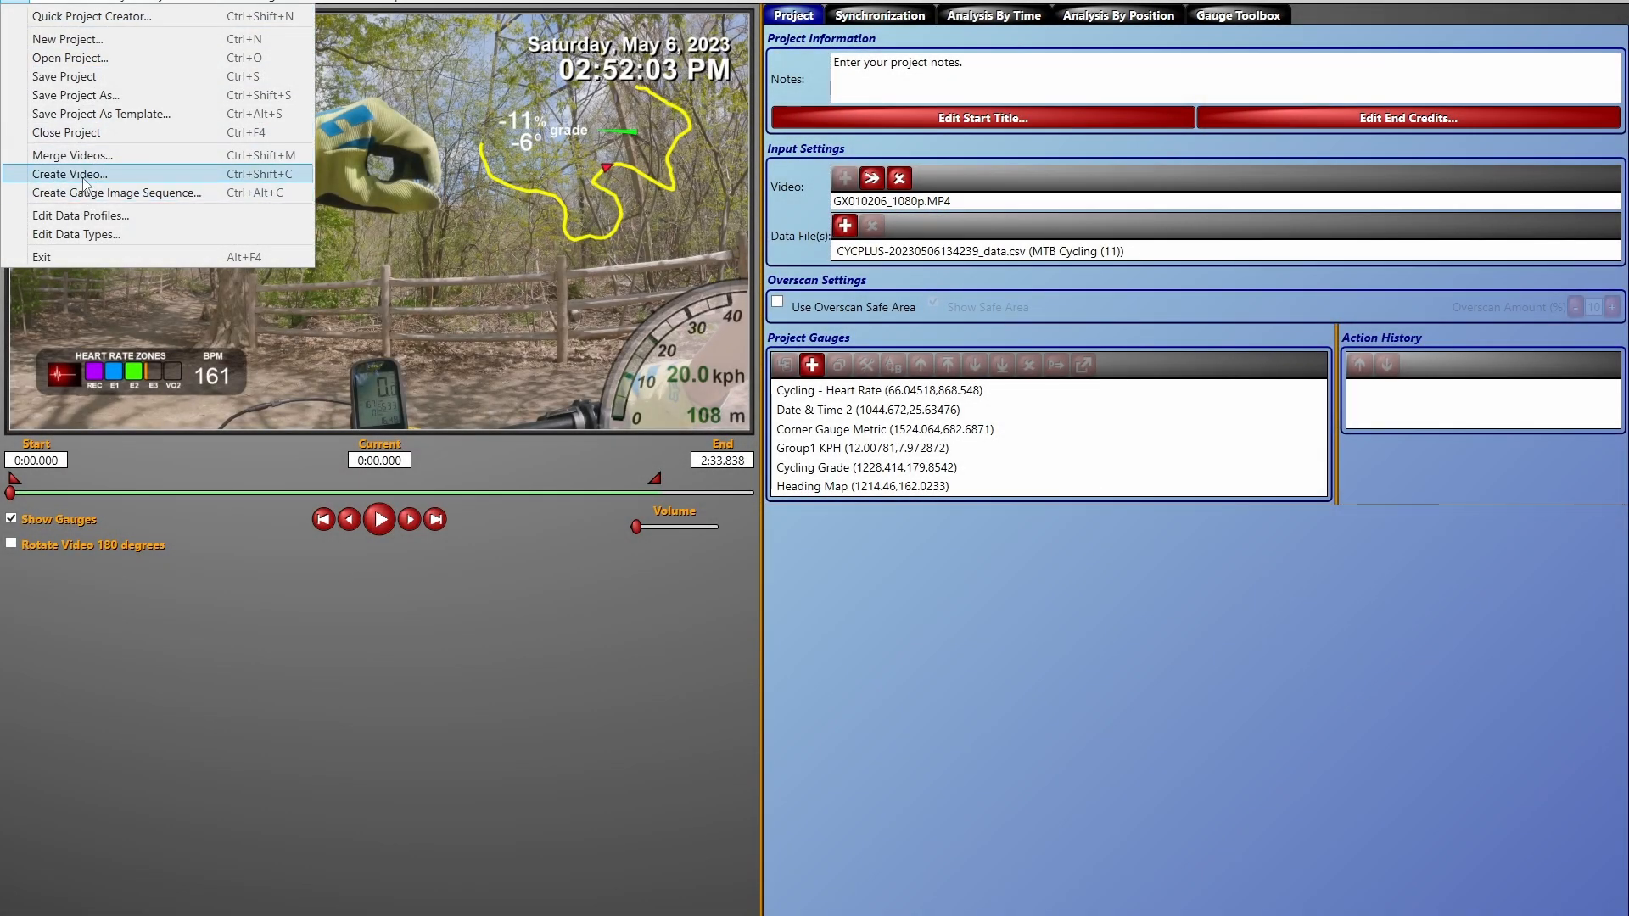
{"action": "left_click", "coordinate": [70, 174]}
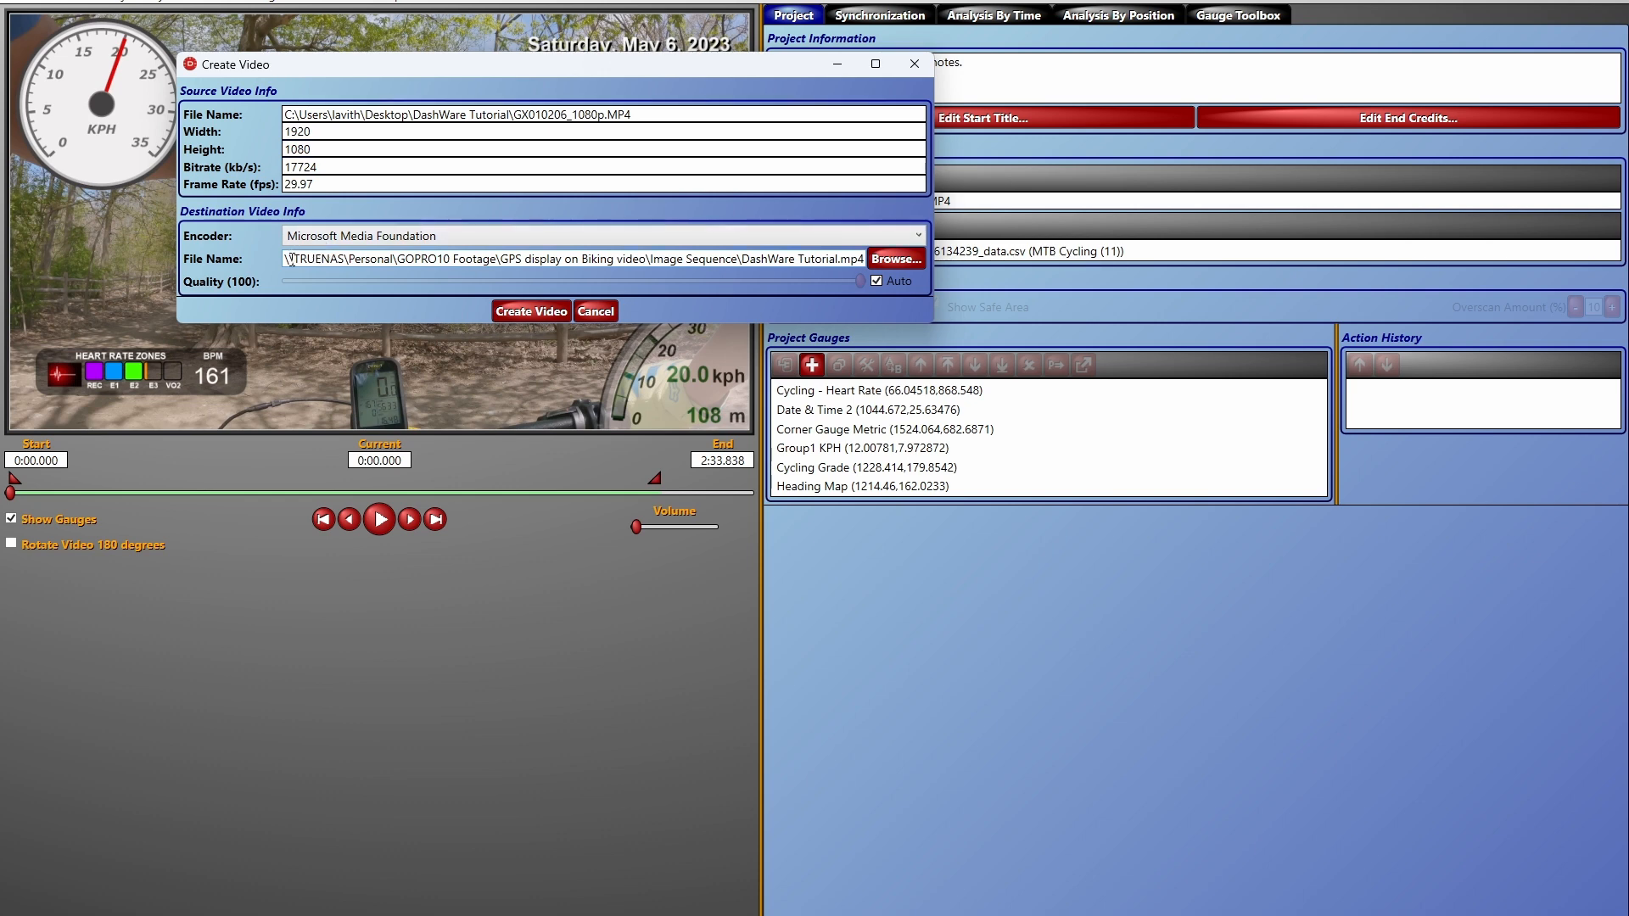
{"action": "left_click_drag", "start_coordinate": [288, 258], "coordinate": [1198, 274]}
{"action": "left_click", "coordinate": [898, 263]}
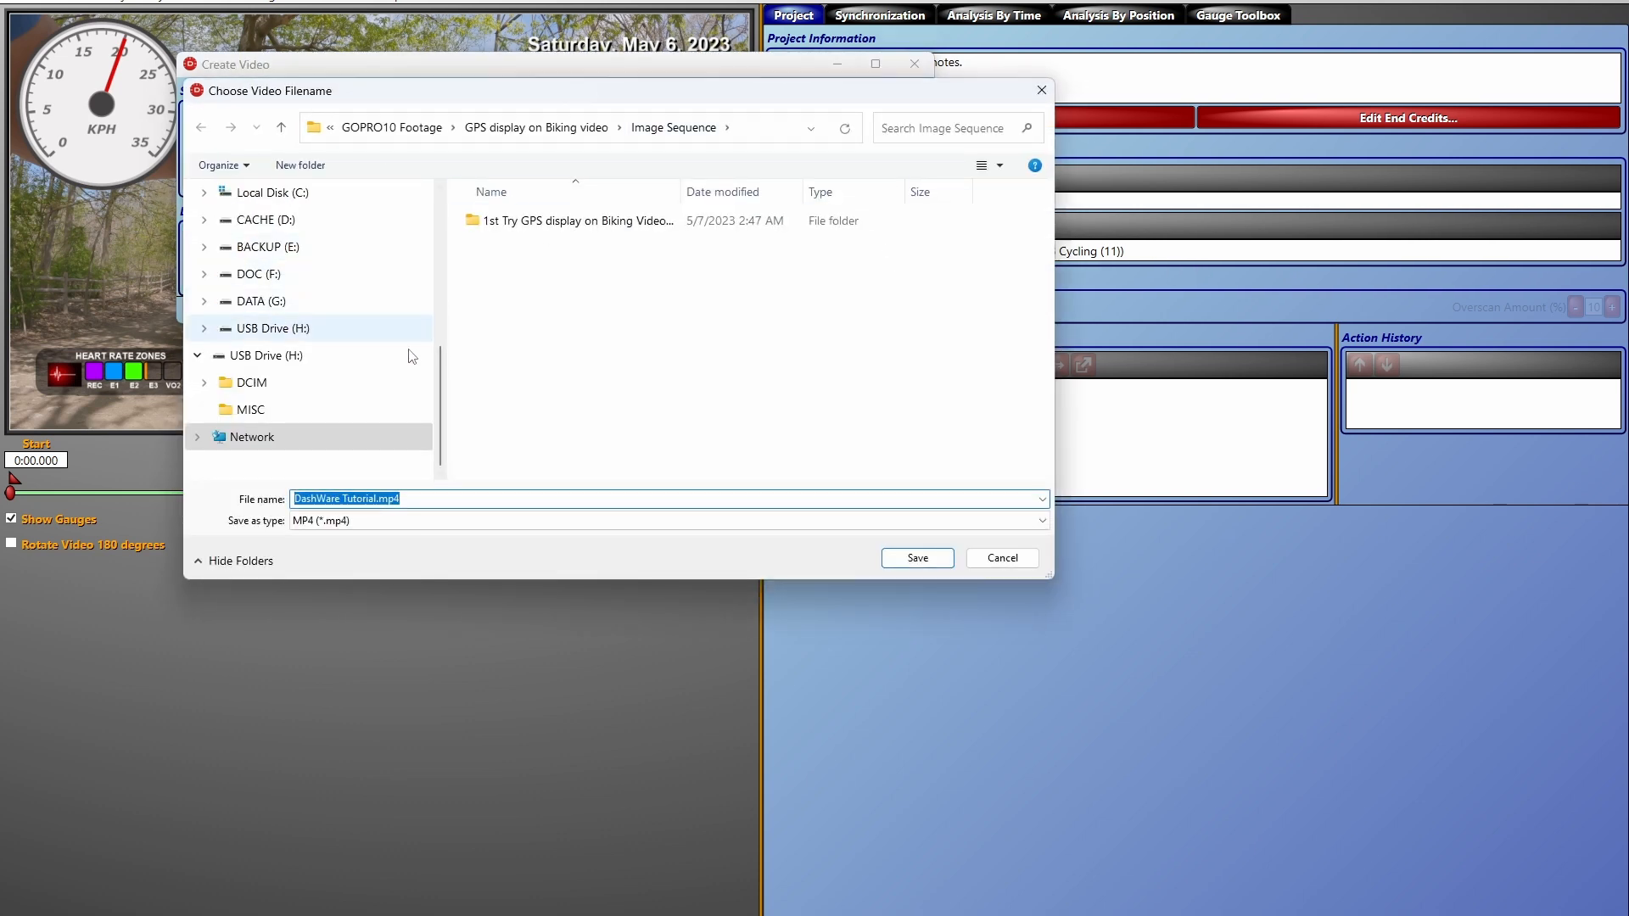
{"action": "scroll", "coordinate": [437, 365], "scroll_direction": "up", "scroll_amount": 5}
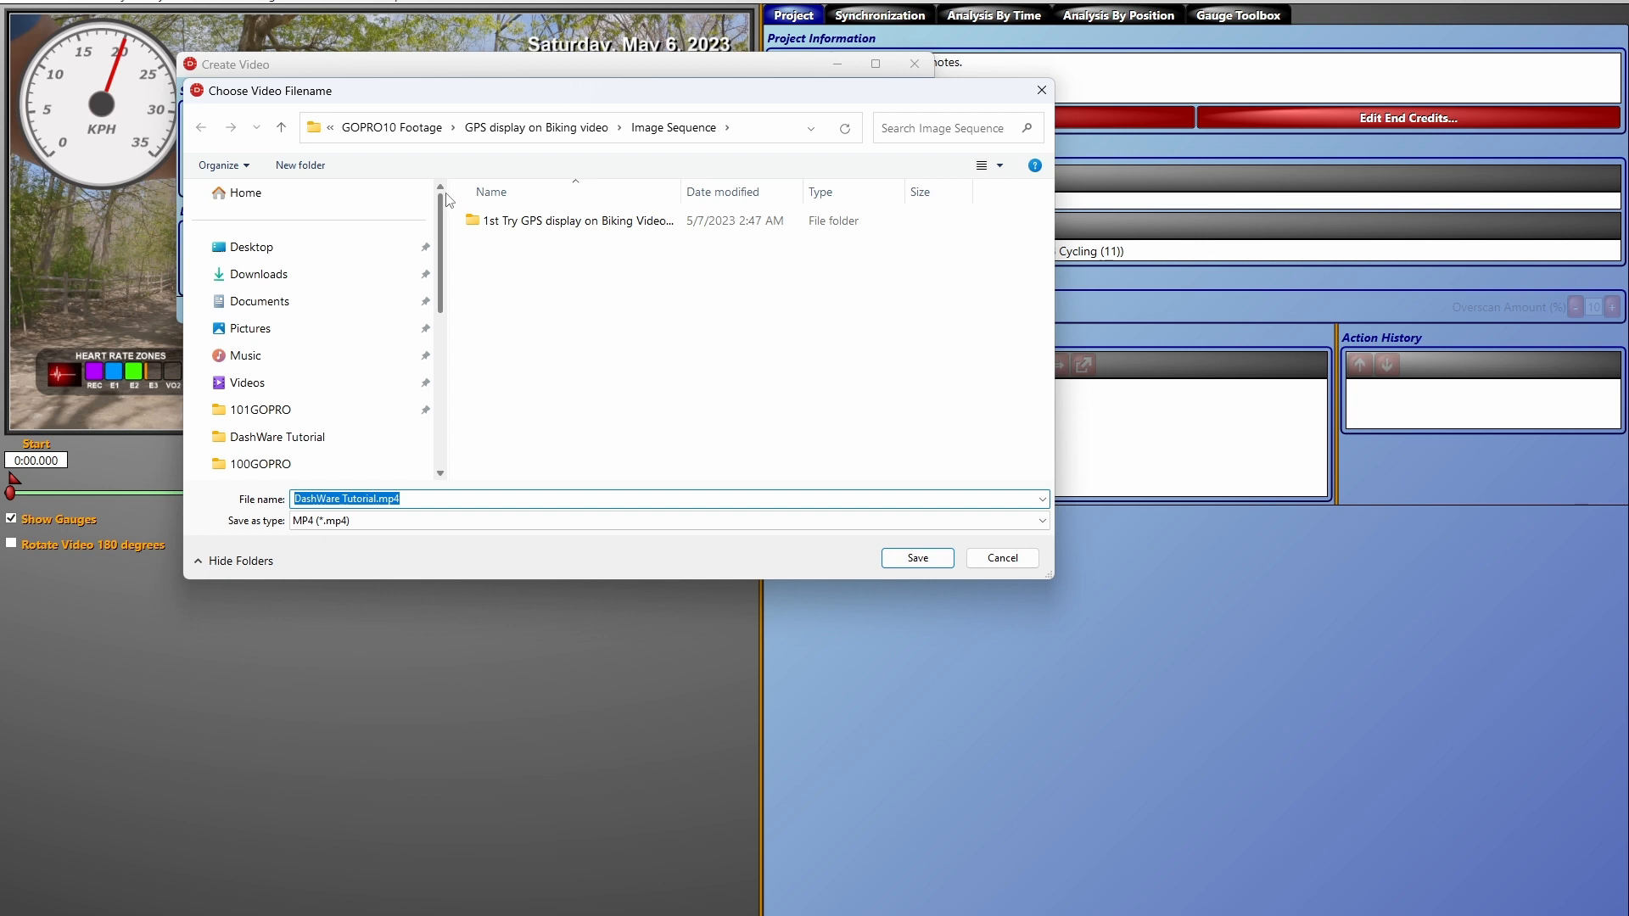
{"action": "left_click", "coordinate": [283, 253]}
{"action": "double_click", "coordinate": [563, 224]}
{"action": "left_click", "coordinate": [436, 498]}
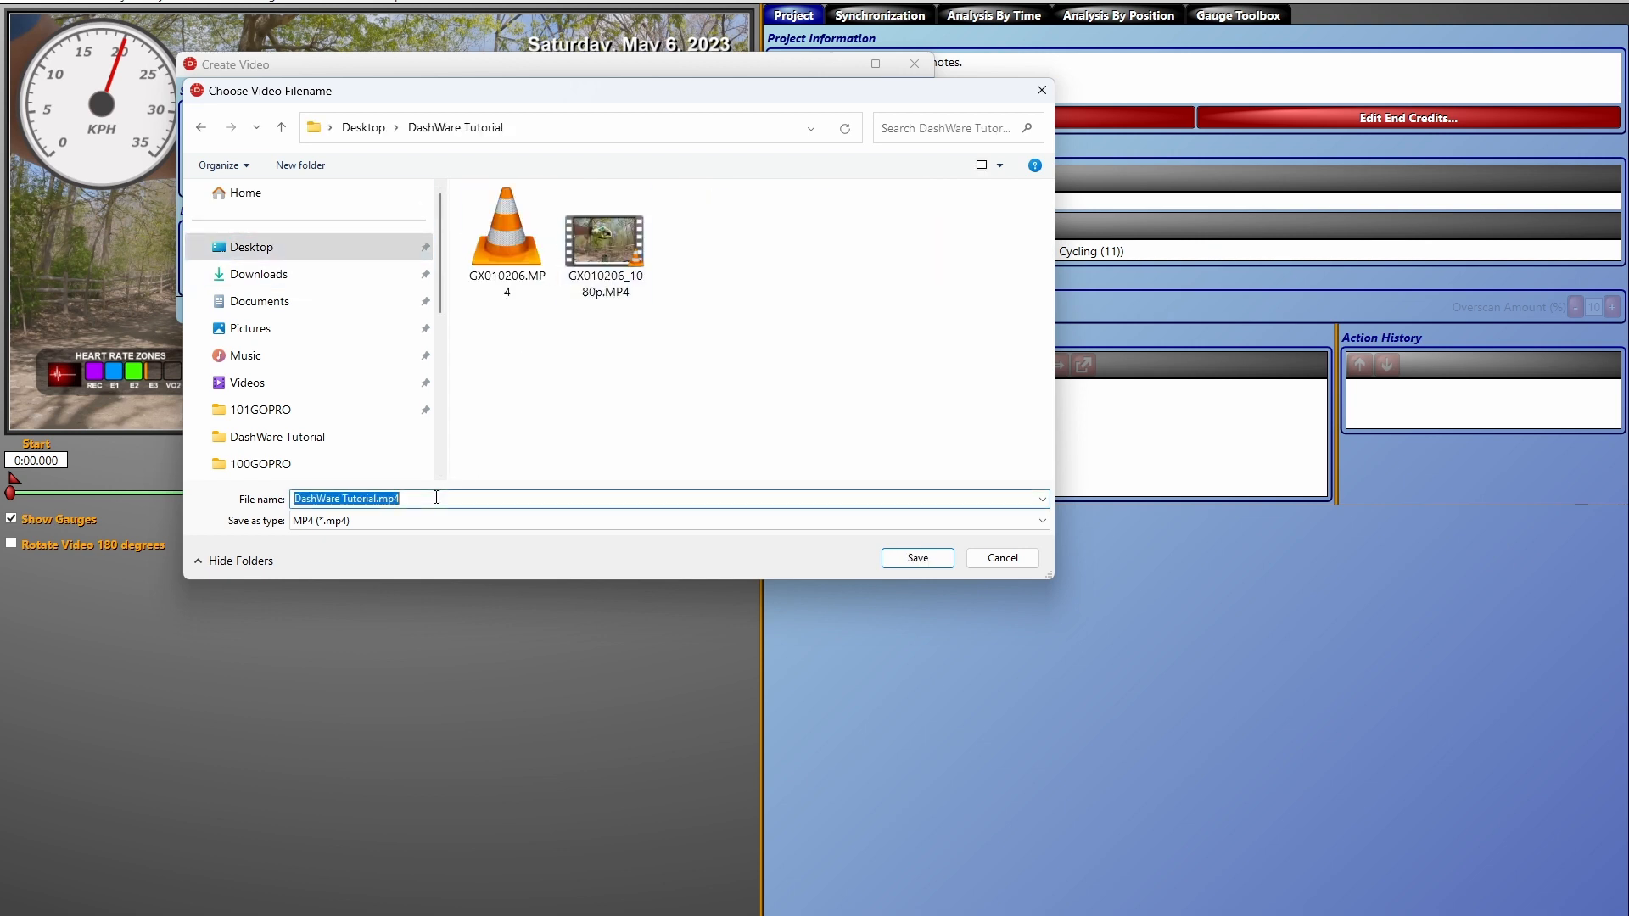
{"action": "type", "text": "final_video"}
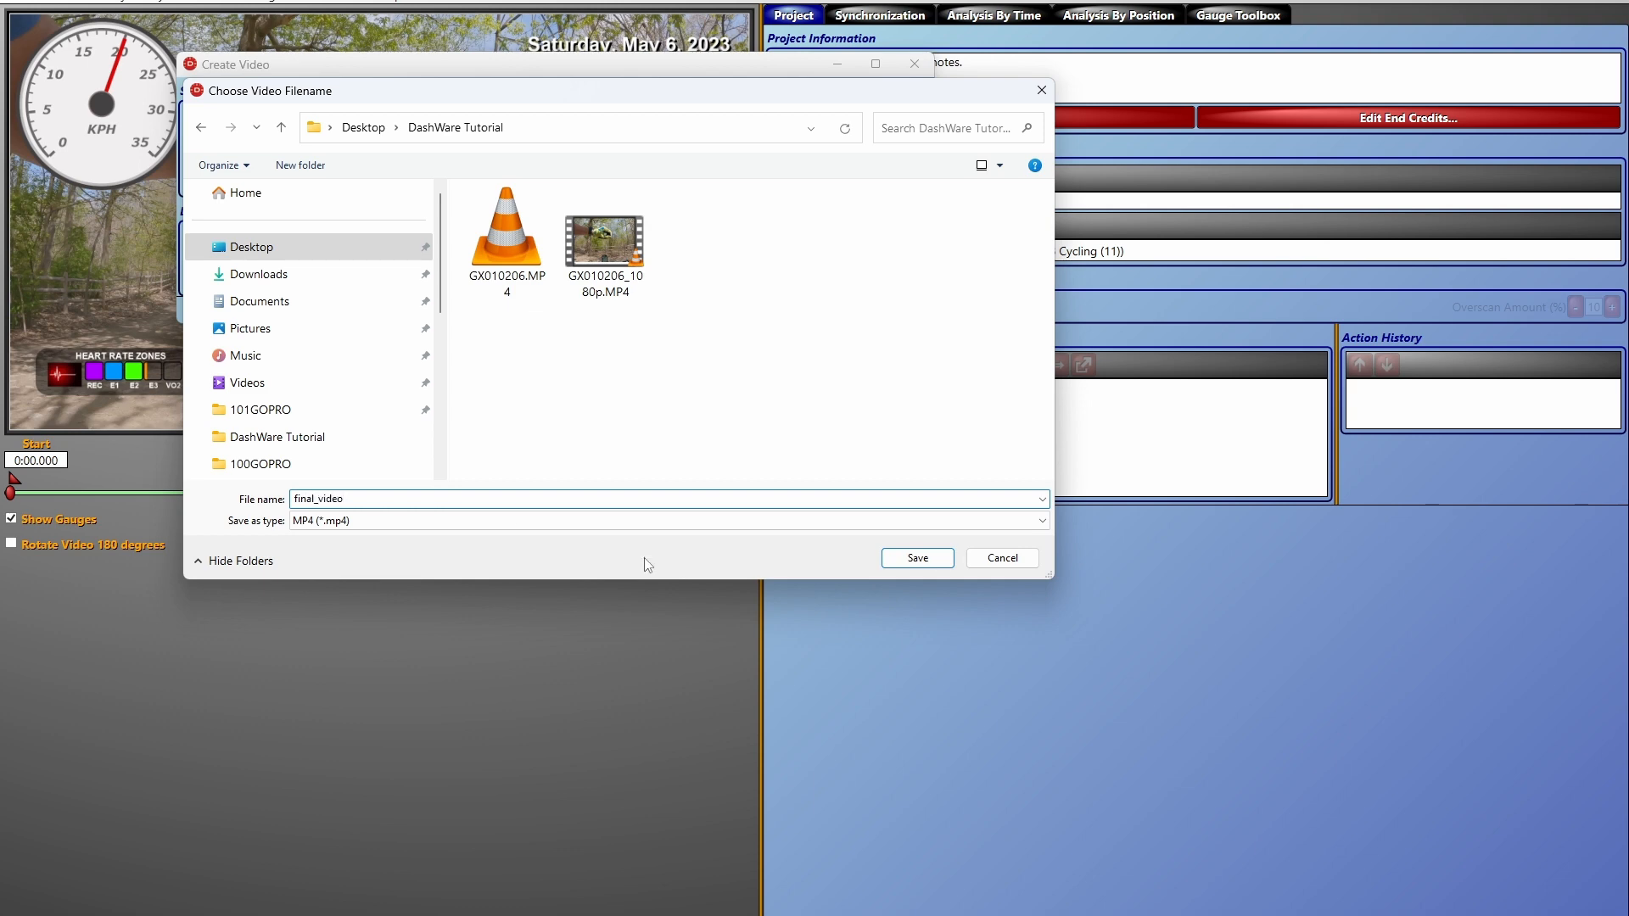
{"action": "left_click", "coordinate": [910, 558]}
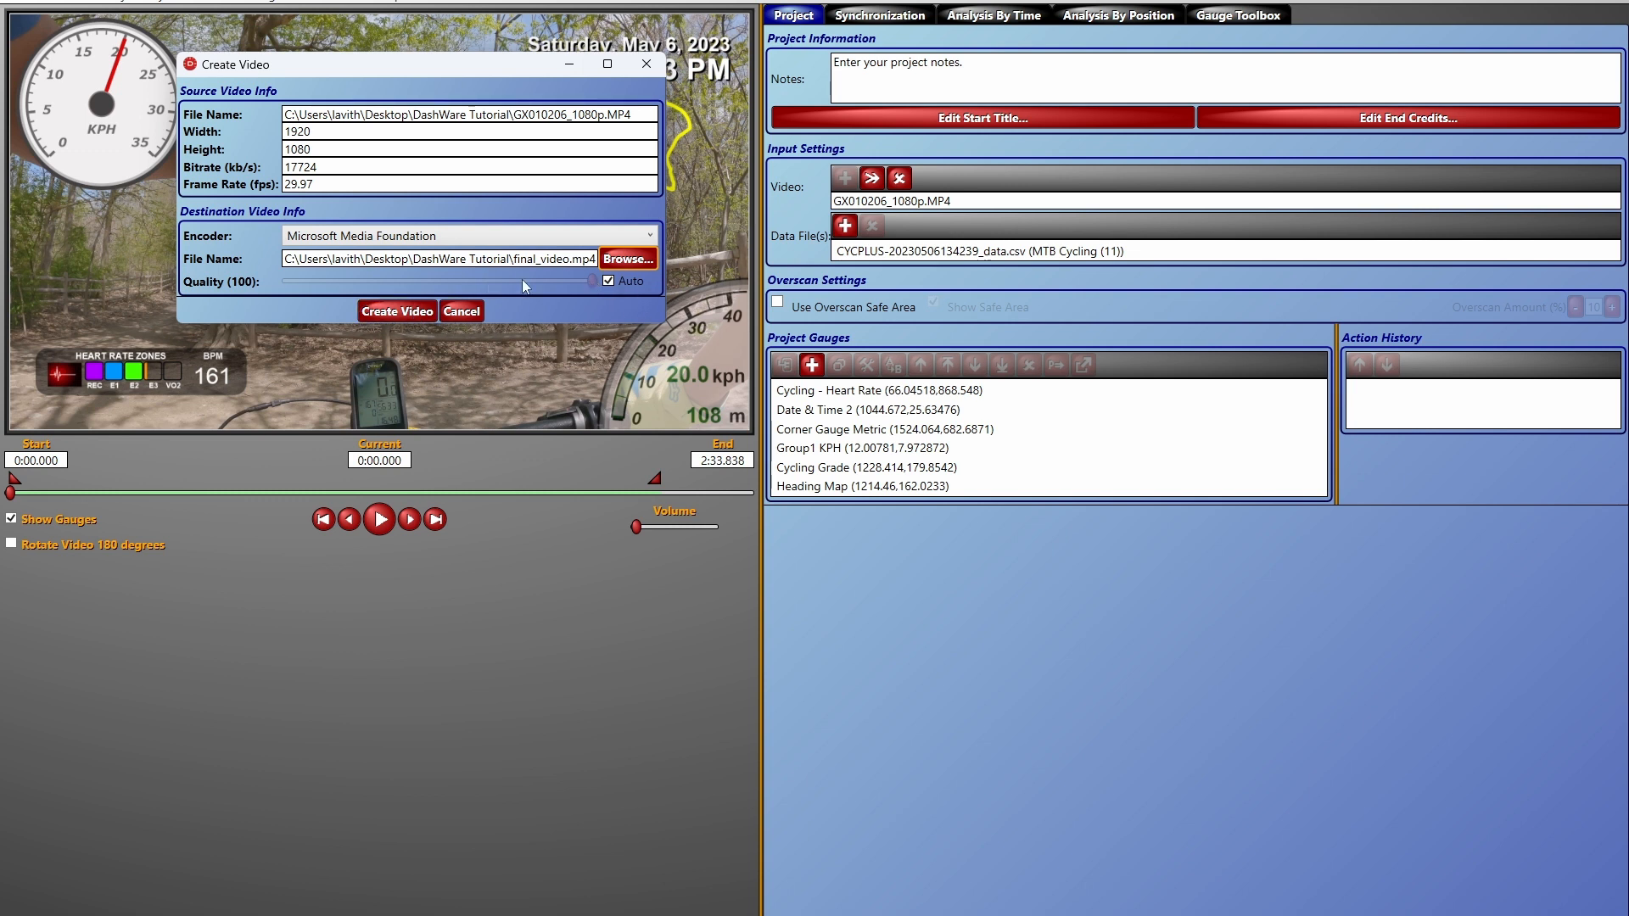
Step: Turn off automatic quality, leaving it at 96, and start rendering the video
{"action": "left_click", "coordinate": [608, 282]}
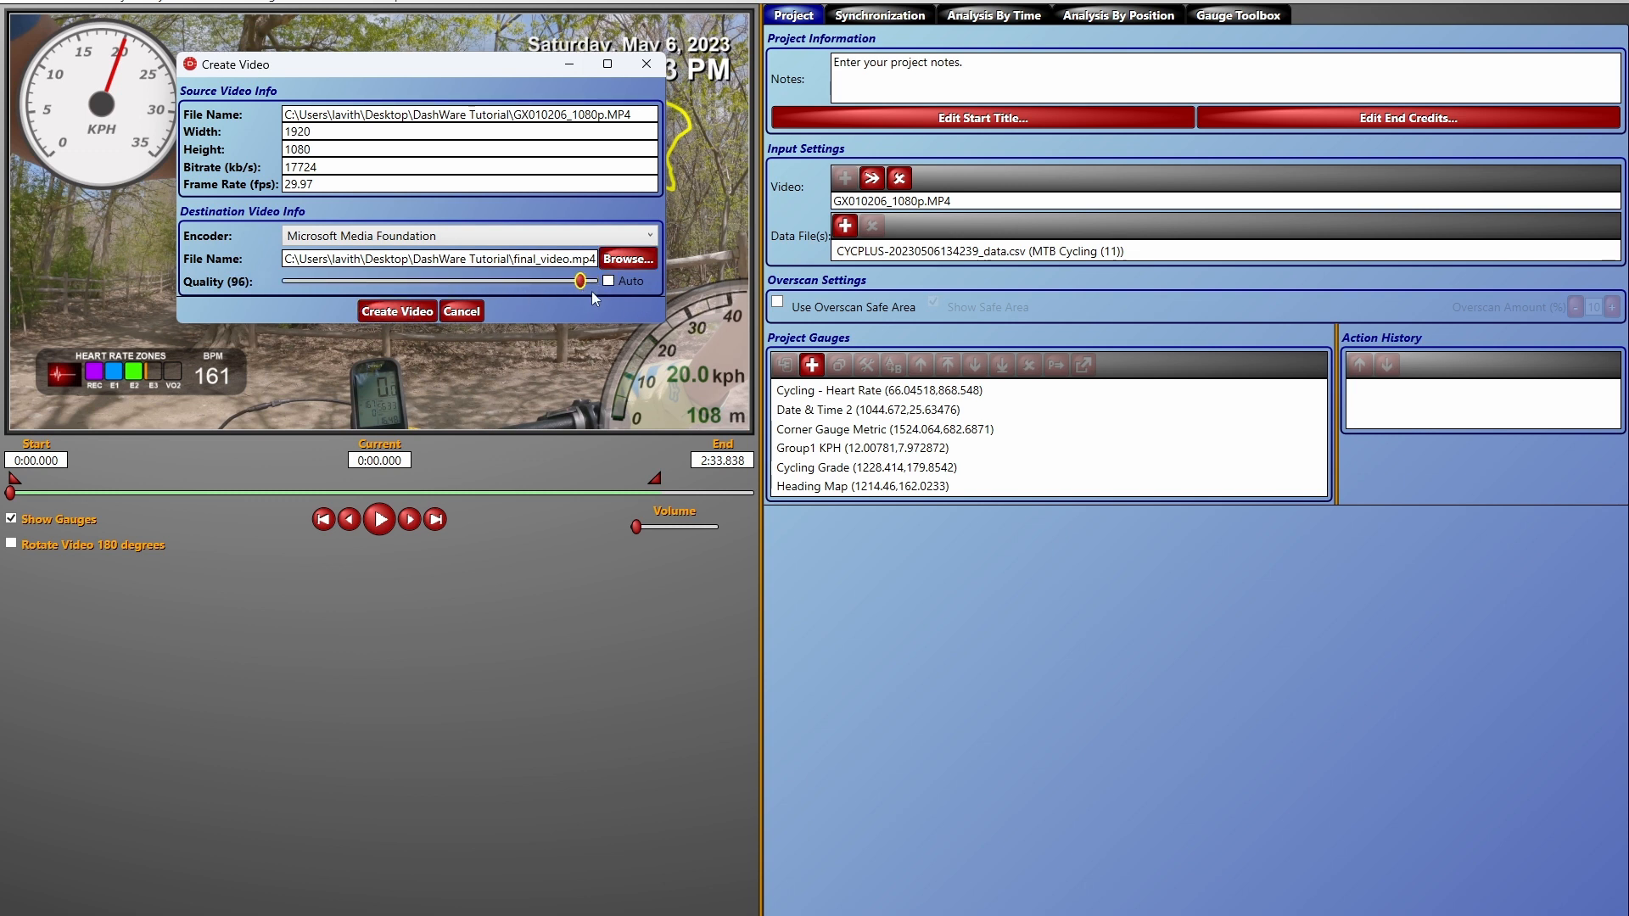
{"action": "left_click", "coordinate": [392, 317]}
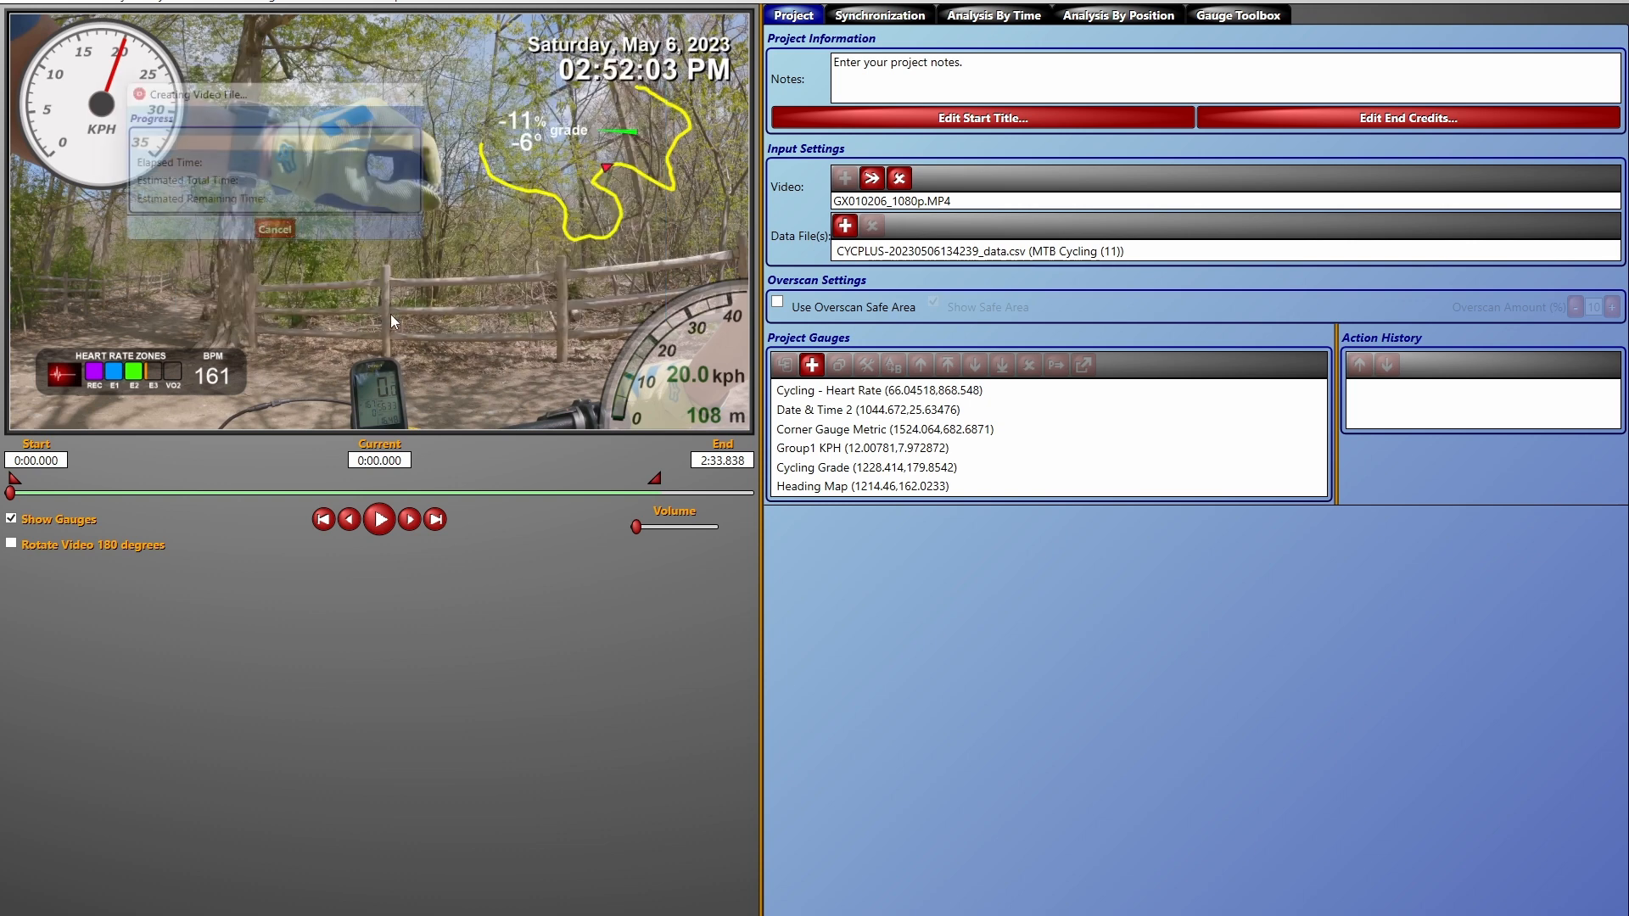